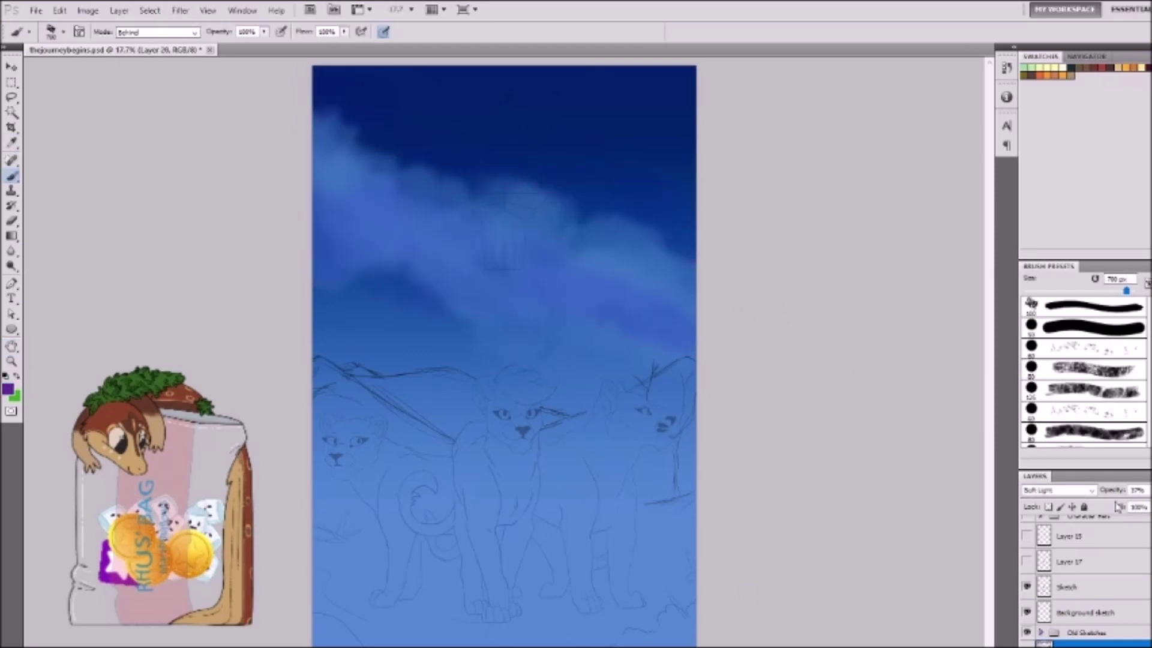
Step: Paint lighter blue highlights diagonally along the cloud band on a new layer
key(e)
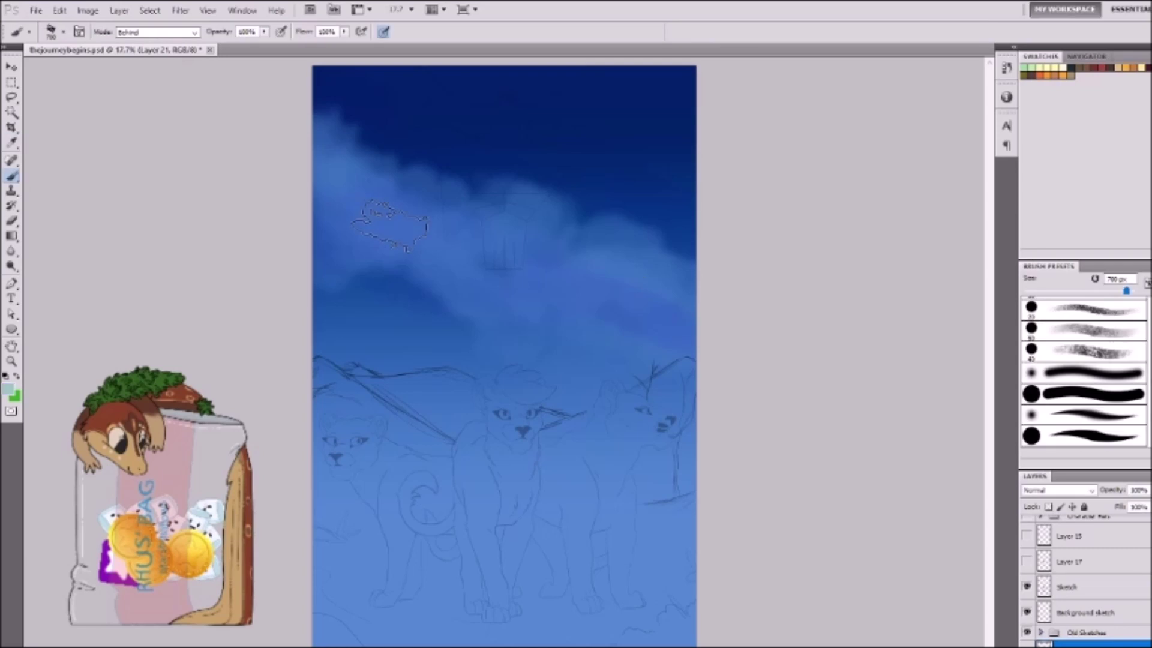
mouse_move(390, 227)
mouse_down()
mouse_move(600, 312)
mouse_move(678, 365)
mouse_up()
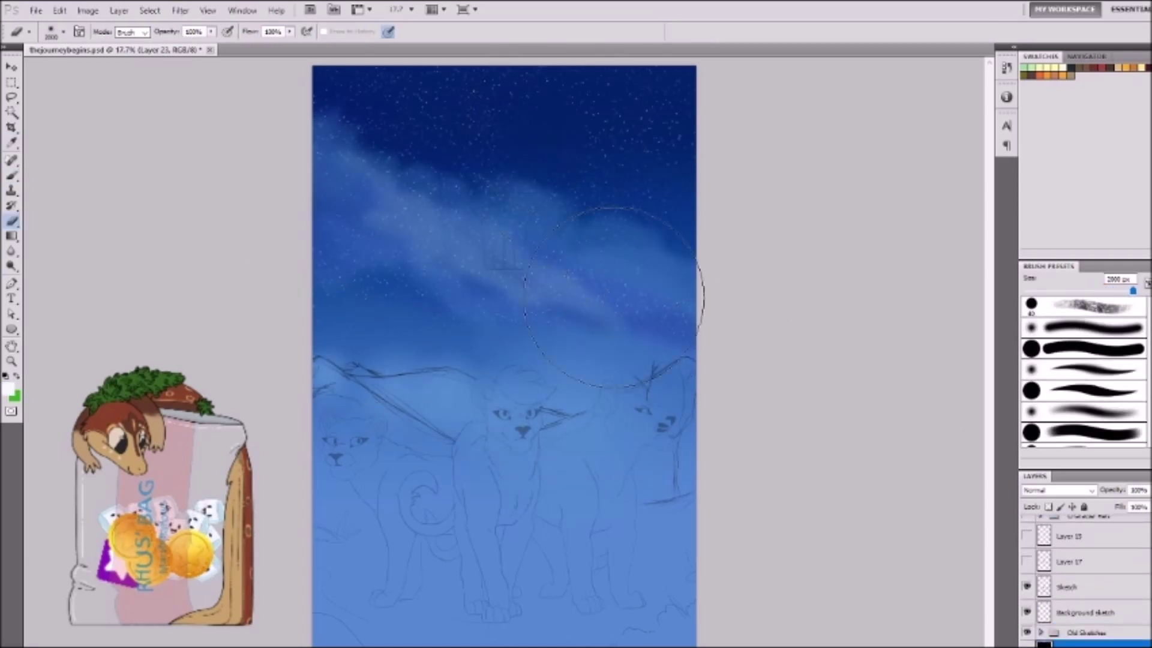
Step: Scatter small white stars across the upper sky on a new layer and thin them out with a large soft eraser
key(h)
key(e)
key(b)
key(ctrl+shift+alt+n)
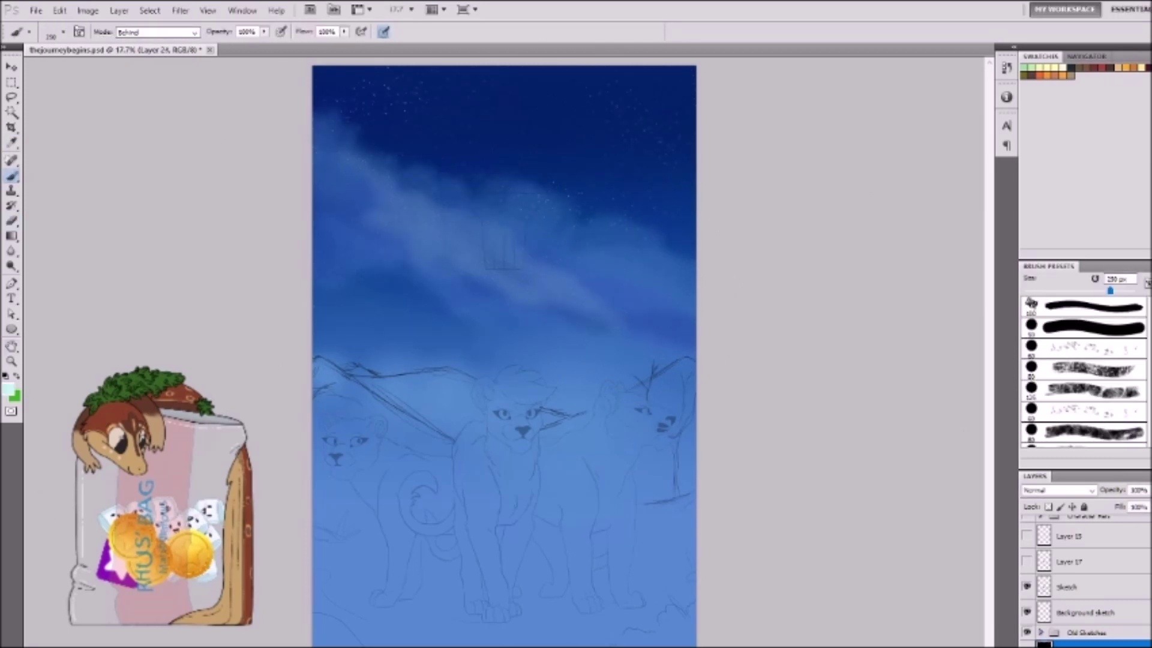
key(e)
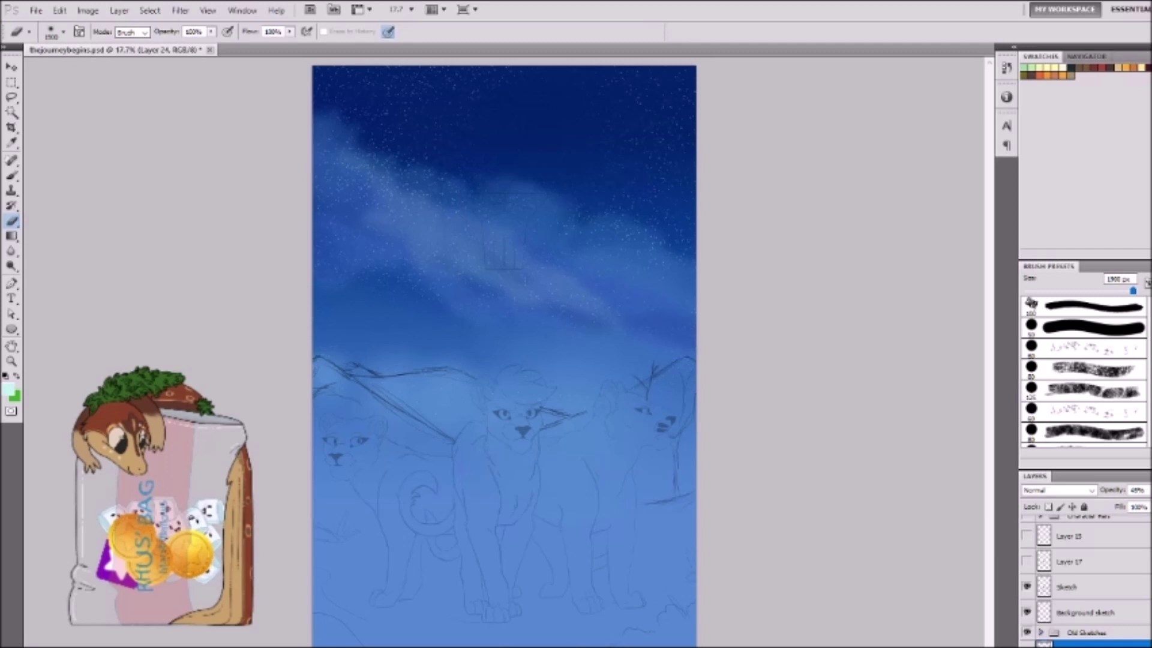
Step: Scatter more faint stars on another new layer, and set the opacity of Layer 24 to 79%
key(ctrl+shift+alt+n)
key(b)
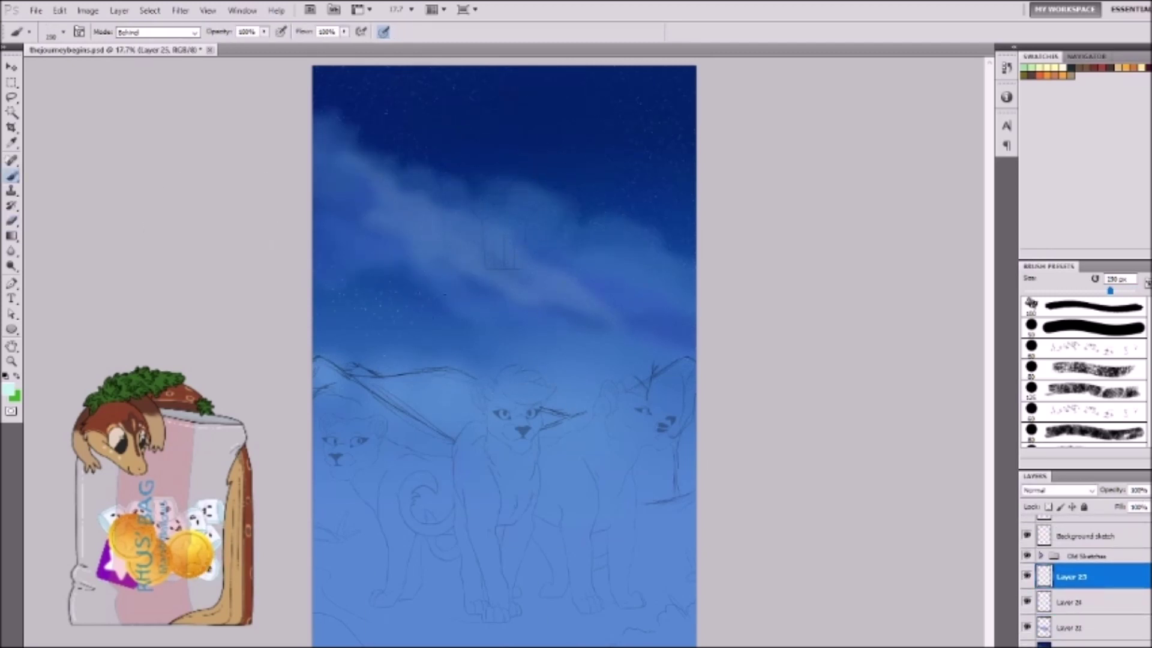
click(1071, 601)
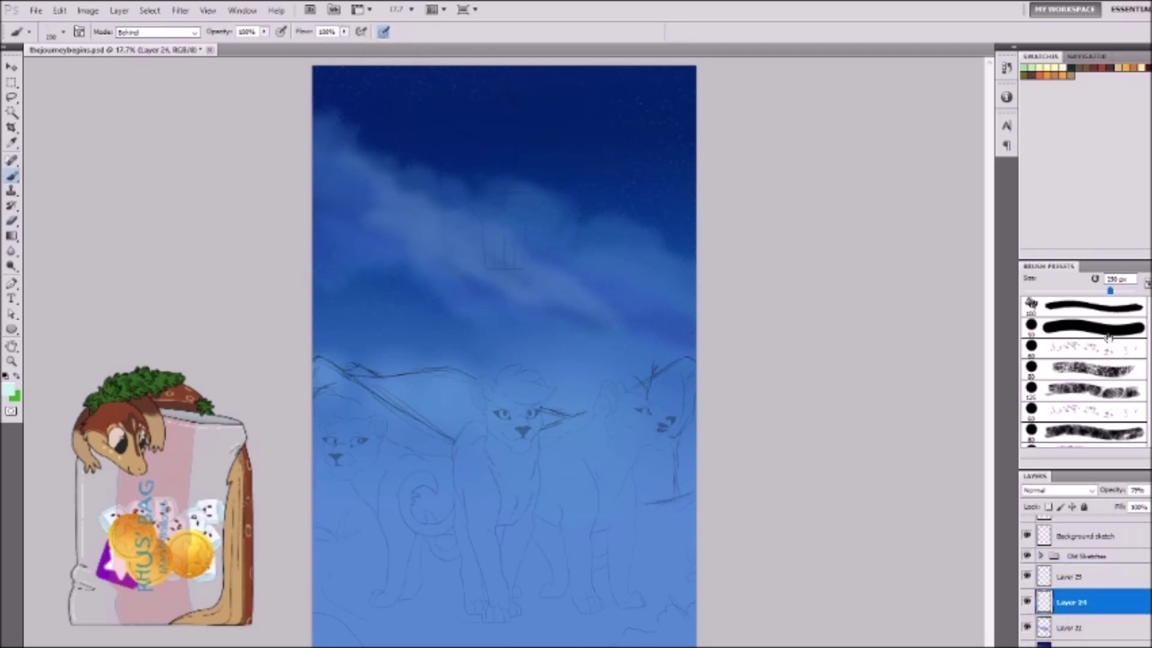
Step: Dot individual brighter stars over the sky on a new layer with a 7 px brush
key(ctrl+plus)
key(ctrl+plus)
key(ctrl+shift+alt+n)
mouse_move(820, 421)
mouse_down()
mouse_move(1087, 412)
mouse_move(834, 170)
mouse_up()
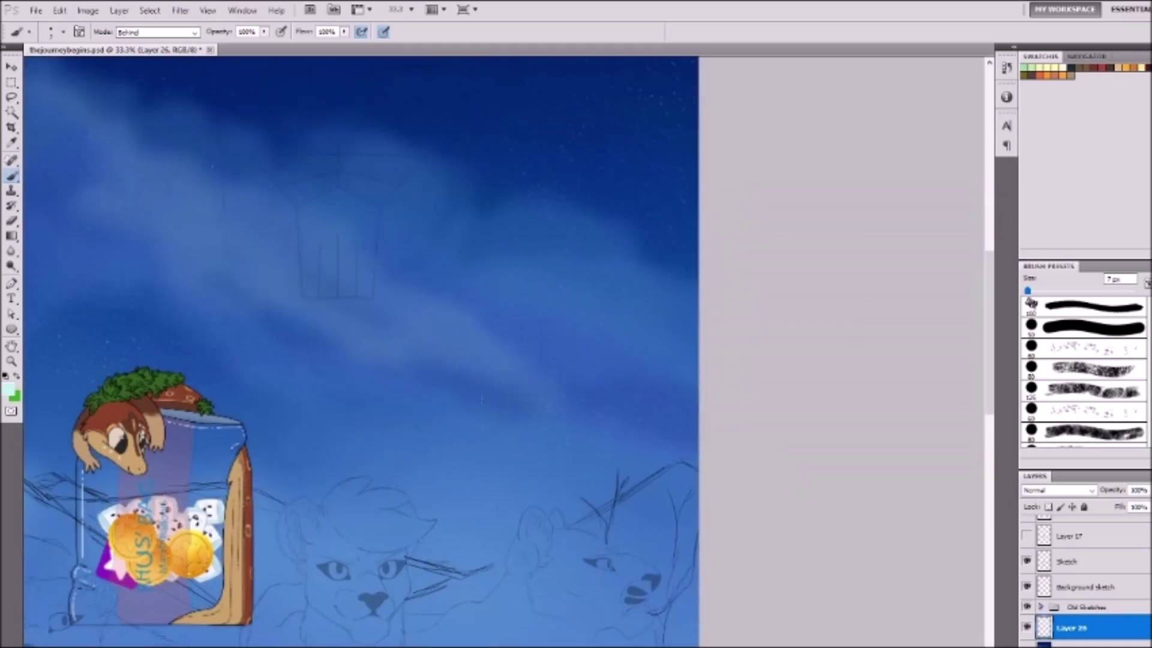
key(ctrl+minus)
key(ctrl+minus)
key(ctrl+minus)
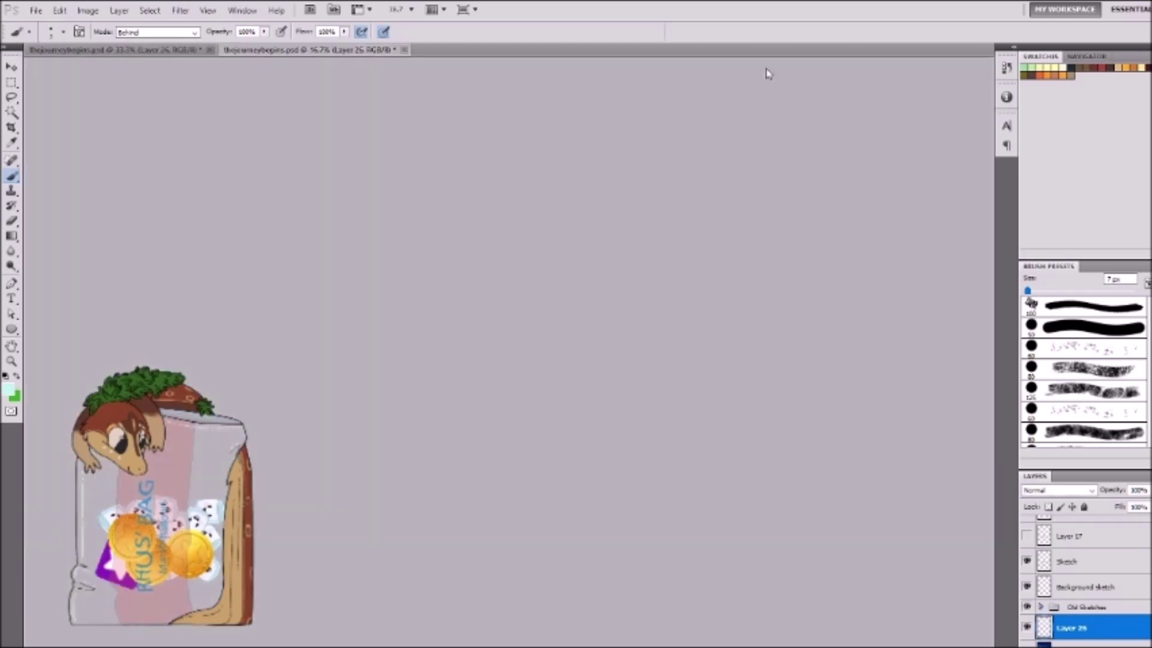
Step: Draw a geometric animal head silhouette with ears at the top of the sky, fill it white and fade it to a very low opacity
key(ctrl+plus)
key(ctrl+plus)
key(ctrl+plus)
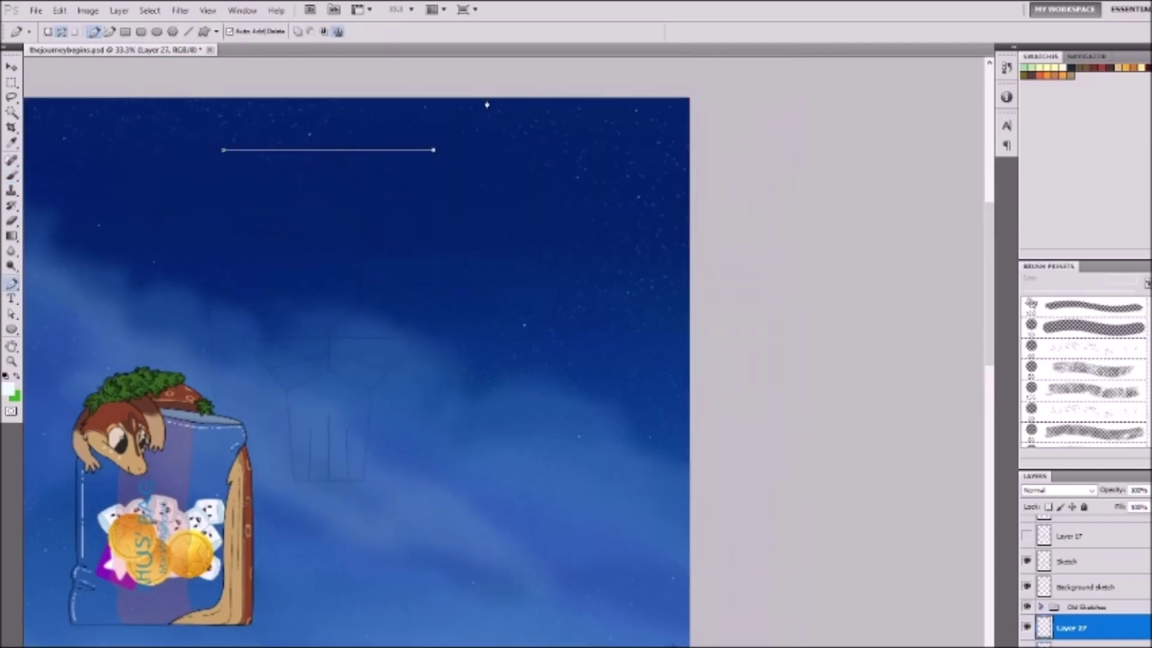
click(484, 98)
click(553, 146)
click(513, 222)
click(455, 207)
click(466, 272)
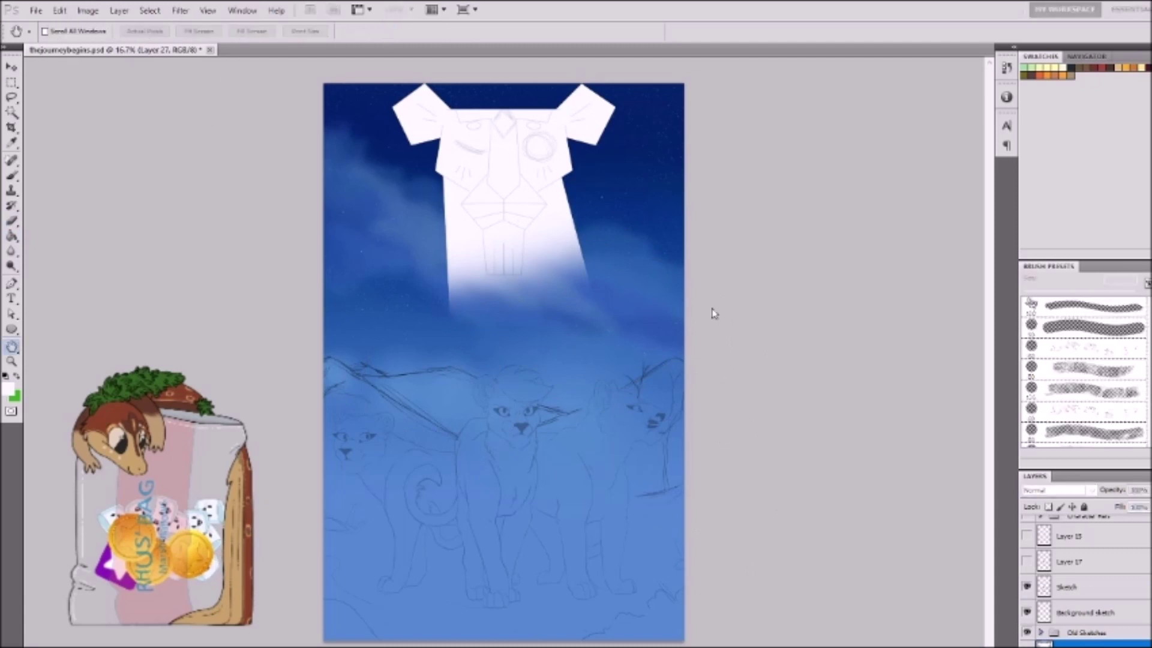
drag(1121, 508, 1101, 509)
Step: Draw a white full moon over the sketched round eye and place its layer above the glow layer
key(u)
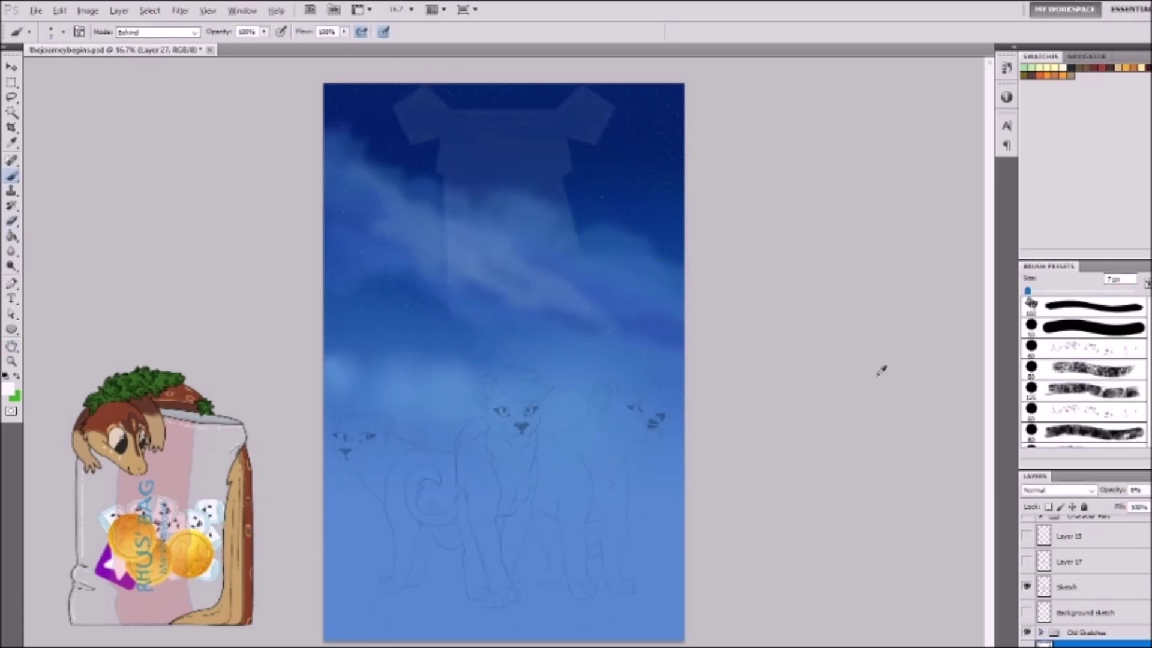
drag(528, 134, 558, 162)
key(g)
click(542, 147)
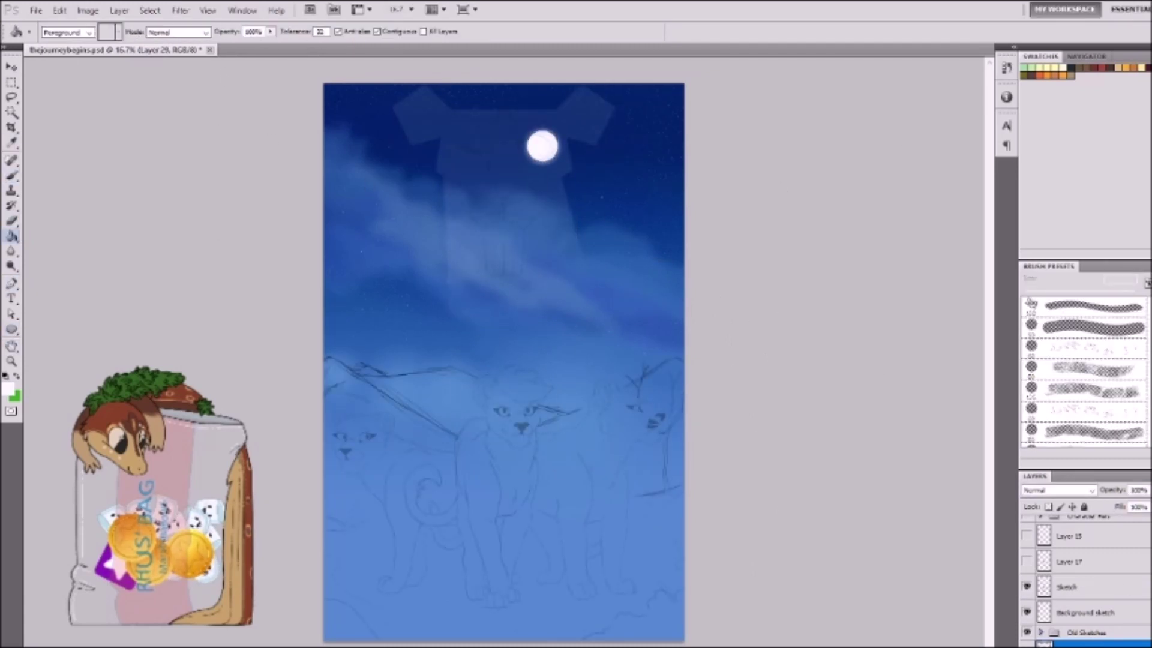
scroll(1080, 575, down, 2)
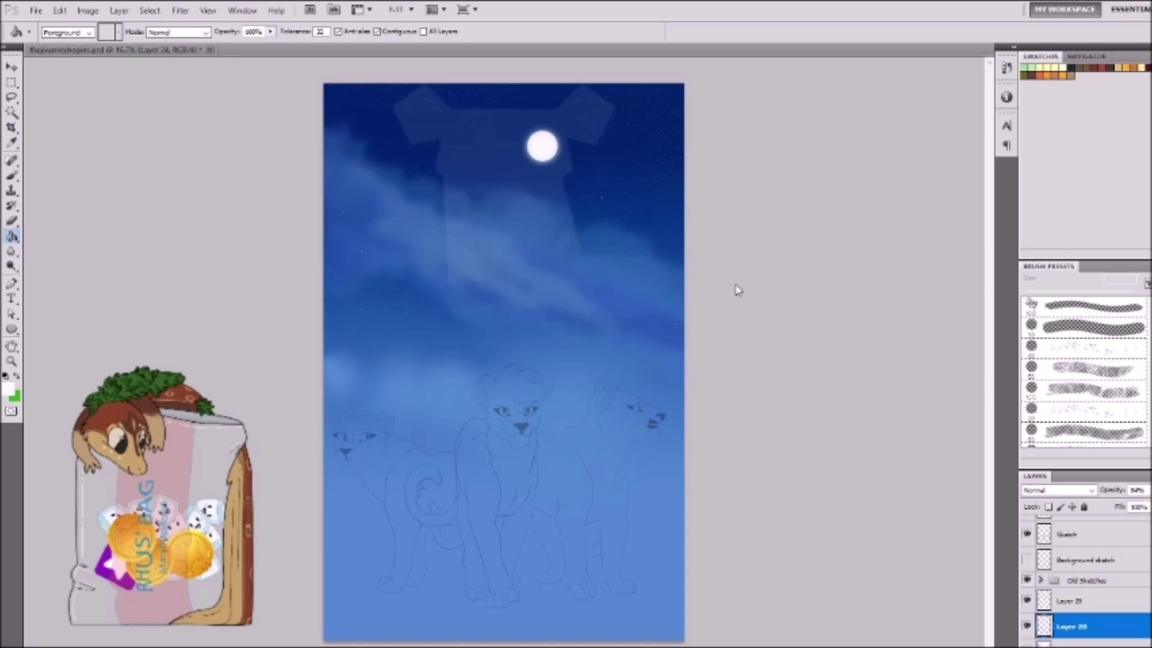
drag(1074, 626, 1085, 609)
Step: Paint faint grey craters on the moon with a 45 px textured brush, with the layer's transparent pixels locked
key(b)
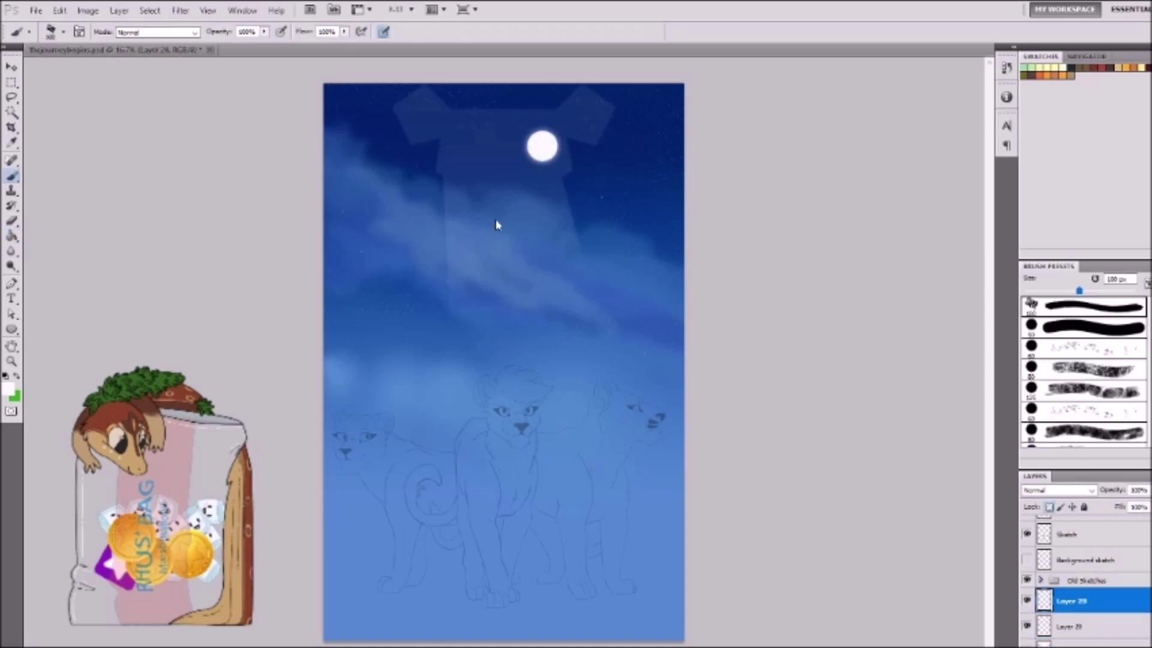
key(ctrl+plus)
key(ctrl+plus)
key(ctrl+plus)
mouse_move(480, 444)
mouse_down()
mouse_move(470, 462)
mouse_move(490, 476)
mouse_move(483, 441)
mouse_up()
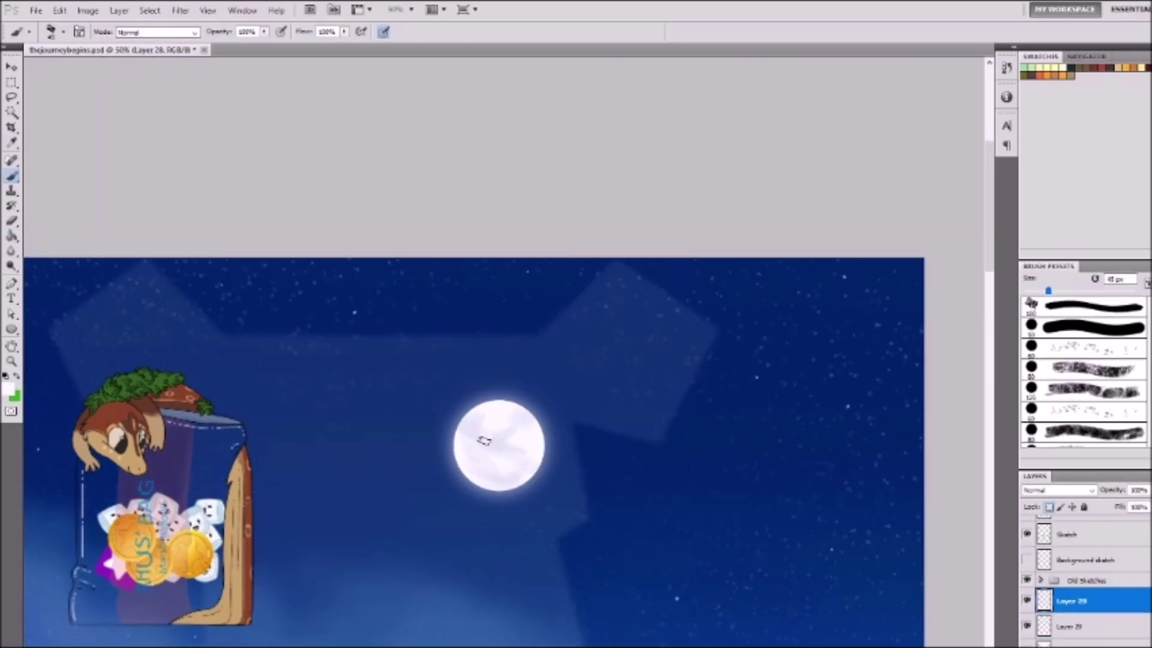
key(ctrl+0)
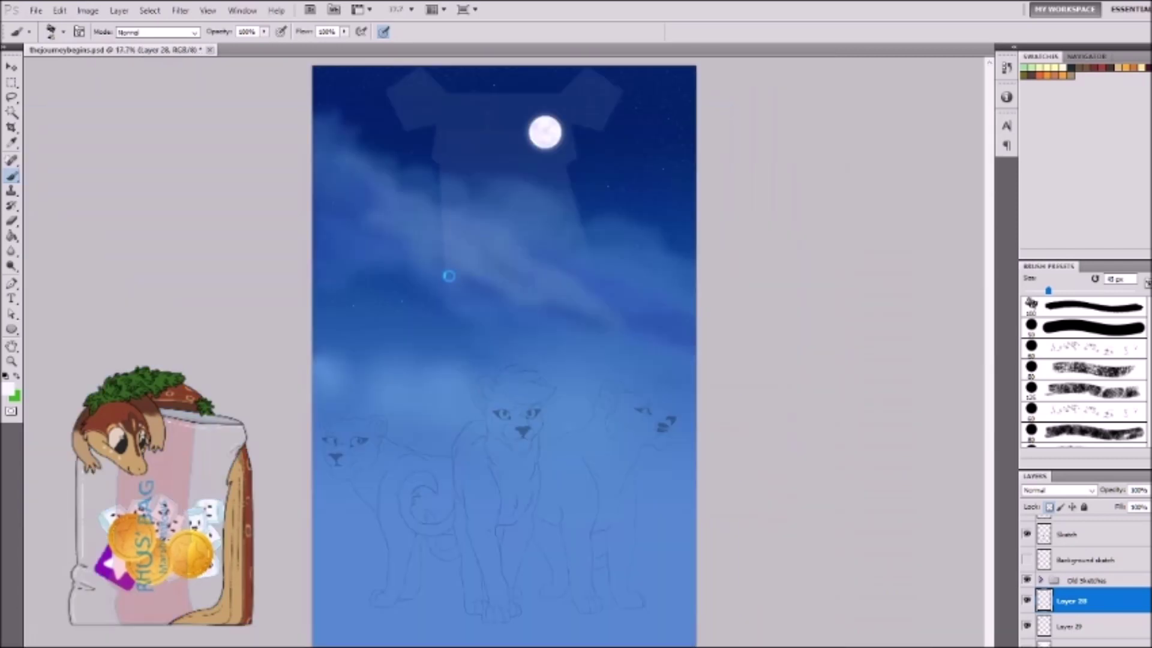
Step: Add a dense star patch over the head silhouette on a new layer, soften it with a large eraser and reduce its opacity
key(e)
key(ctrl+d)
drag(600, 84, 593, 198)
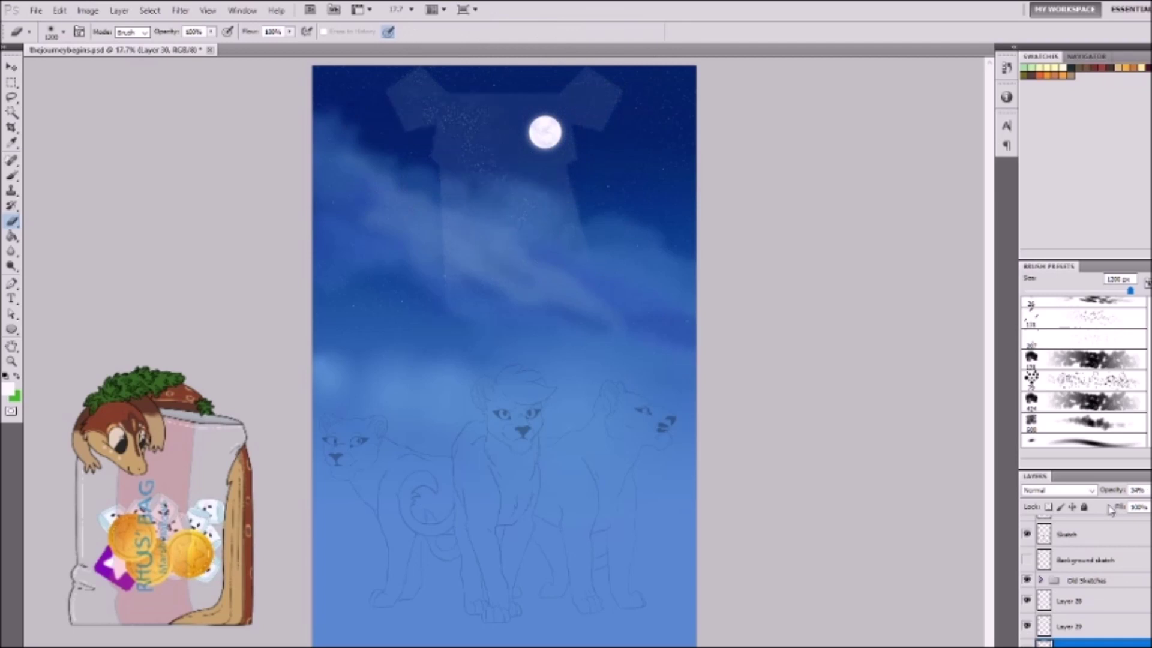
Step: Paint a white eight-pointed star with tapered rays near the moon on a new layer
key(b)
key(ctrl+plus)
key(ctrl+plus)
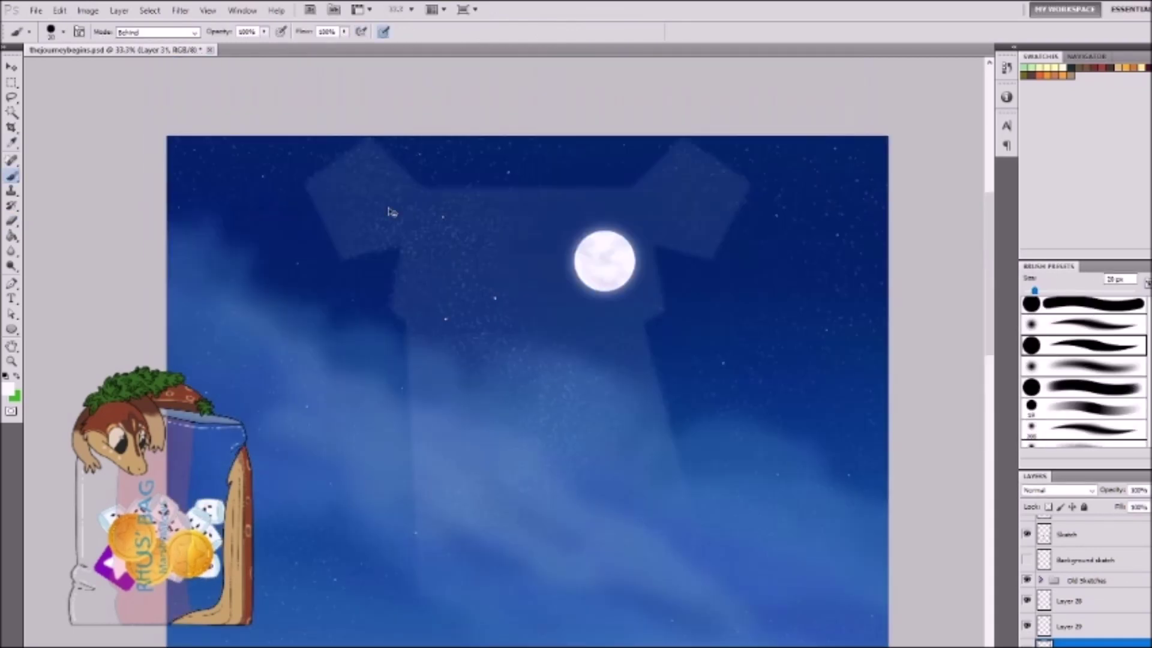
key(ctrl+shift+alt+n)
key(ctrl+plus)
key(ctrl+plus)
key(ctrl+plus)
drag(547, 219, 548, 297)
mouse_move(517, 252)
mouse_down()
mouse_move(577, 252)
mouse_move(526, 276)
mouse_up()
mouse_move(537, 237)
mouse_down()
mouse_move(563, 265)
mouse_move(547, 268)
mouse_move(561, 254)
mouse_move(561, 266)
mouse_up()
Step: Add a soft glow to the eight-pointed star on a new layer and transform it to fit
key(ctrl+shift+alt+n)
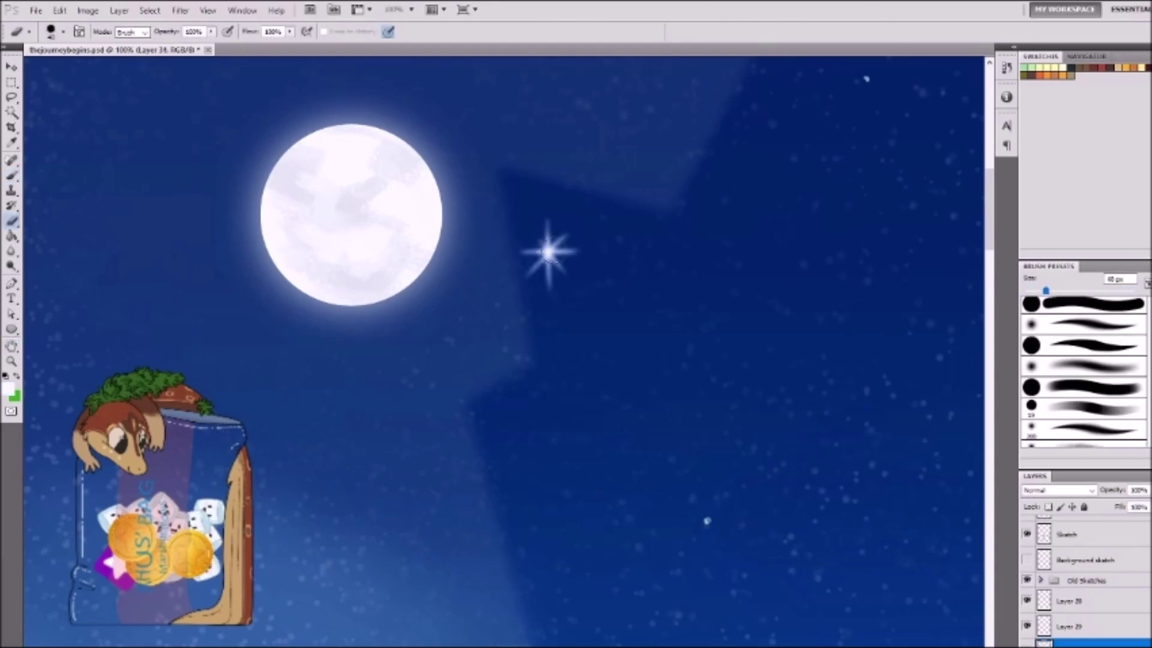
key(ctrl+minus)
key(ctrl+minus)
key(ctrl+minus)
key(ctrl+minus)
key(ctrl+t)
key(ctrl+plus)
key(ctrl+plus)
key(Return)
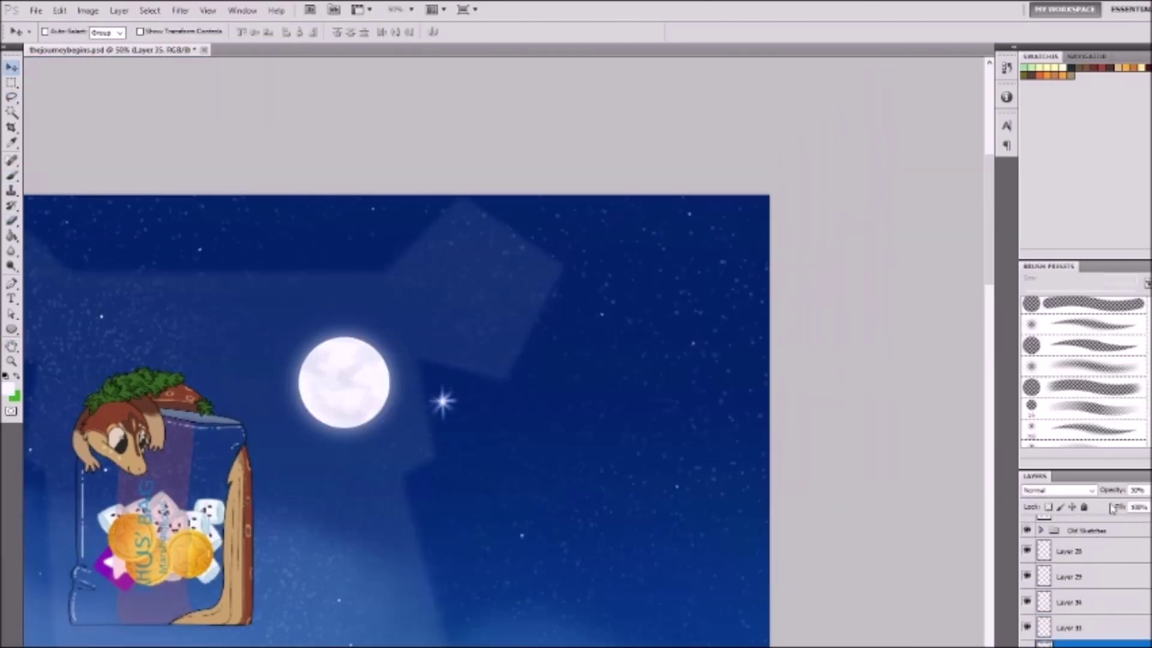
Step: Tint the night sky with additional colour layers, turning the clouds teal and brightening the moon's glow
key(ctrl+0)
scroll(1028, 634, down, 2)
click(1028, 541)
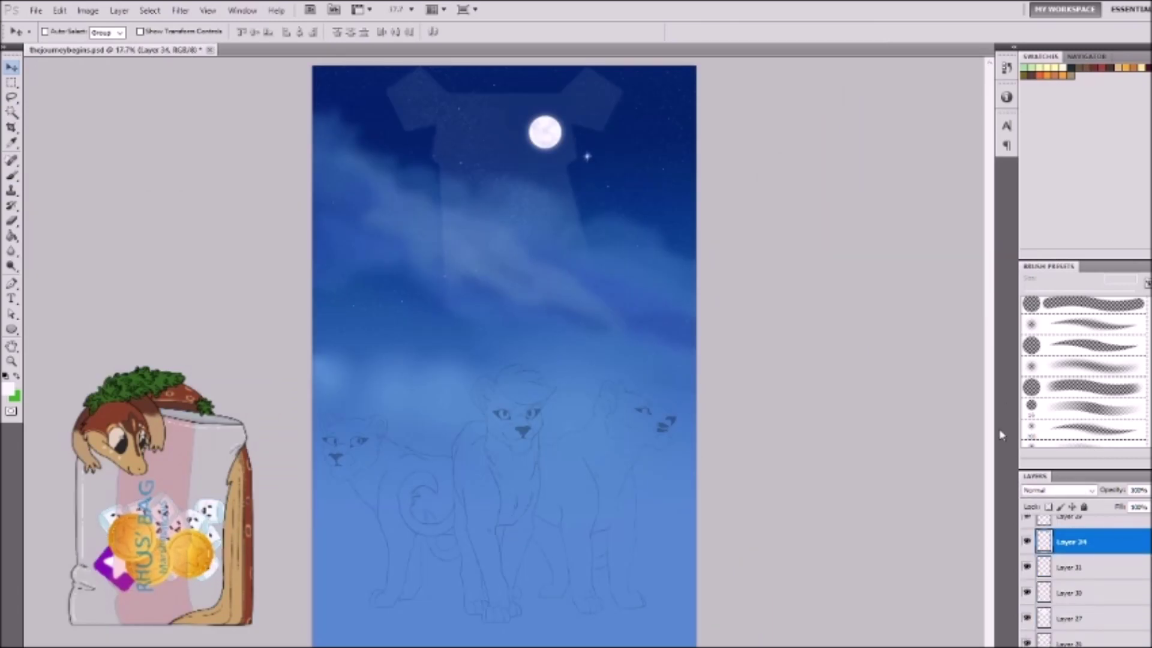
key(alt+bracketright)
key(alt+bracketright)
key(i)
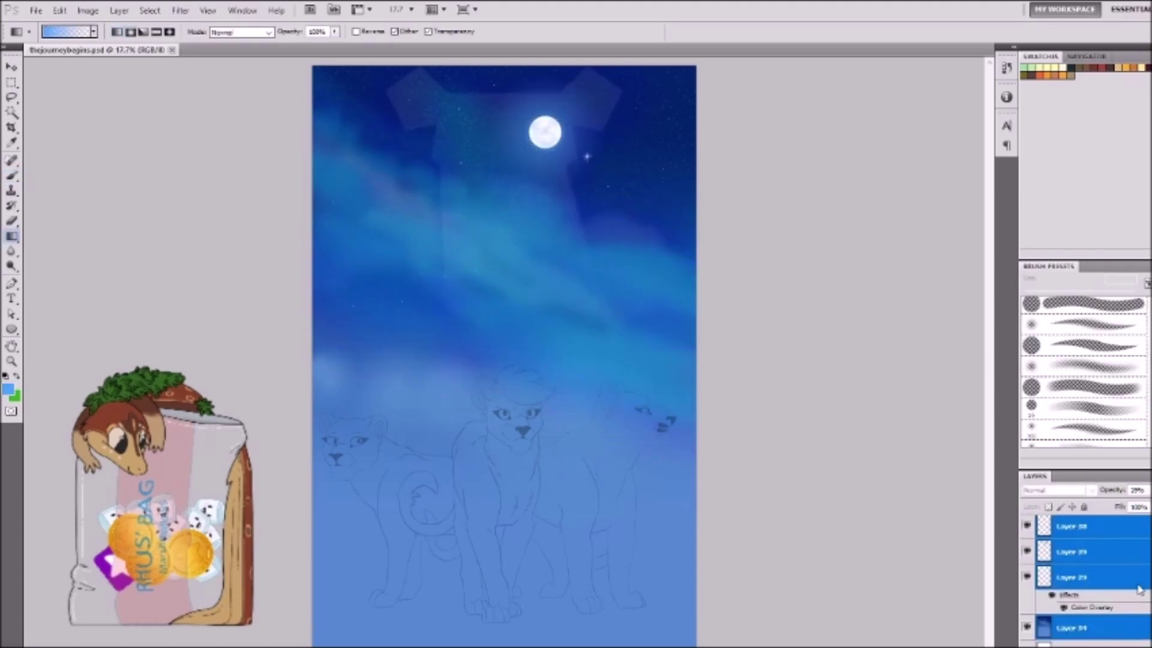
Step: Outline the far-left mountain with the Pen tool and fill it beige on a new layer
key(p)
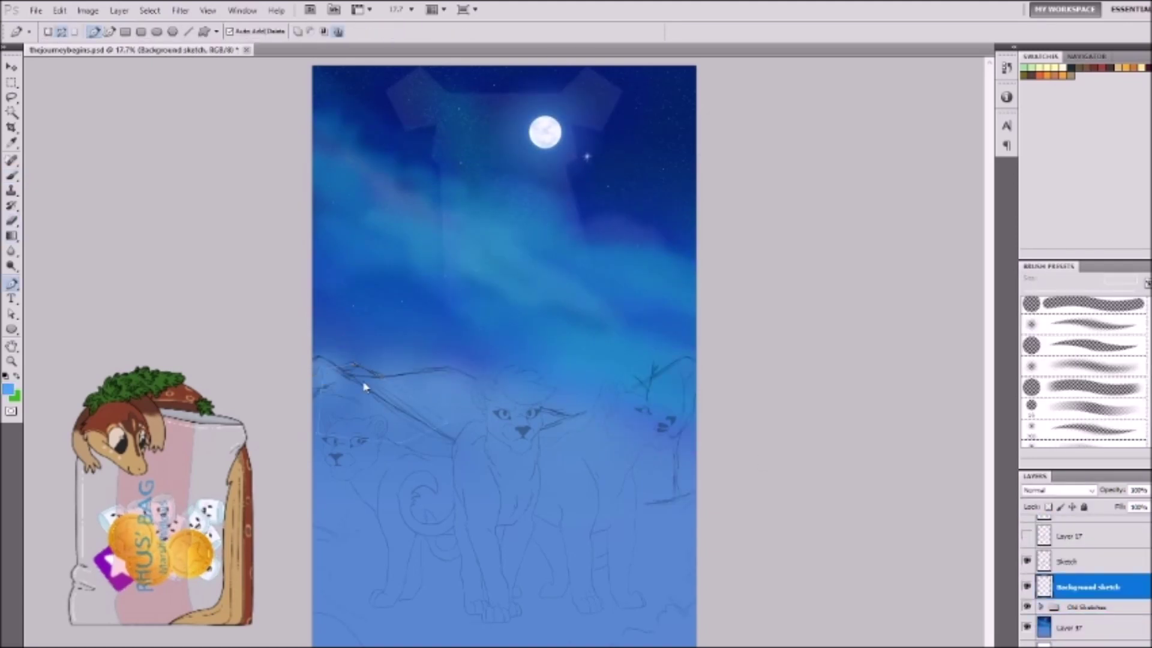
key(ctrl+Return)
key(i)
click(584, 237)
key(g)
key(ctrl+shift+n)
key(alt+BackSpace)
key(ctrl+d)
Step: Recolour the far-left mountain to a pale blue-grey that matches the sky
key(i)
key(ctrl+shift+u)
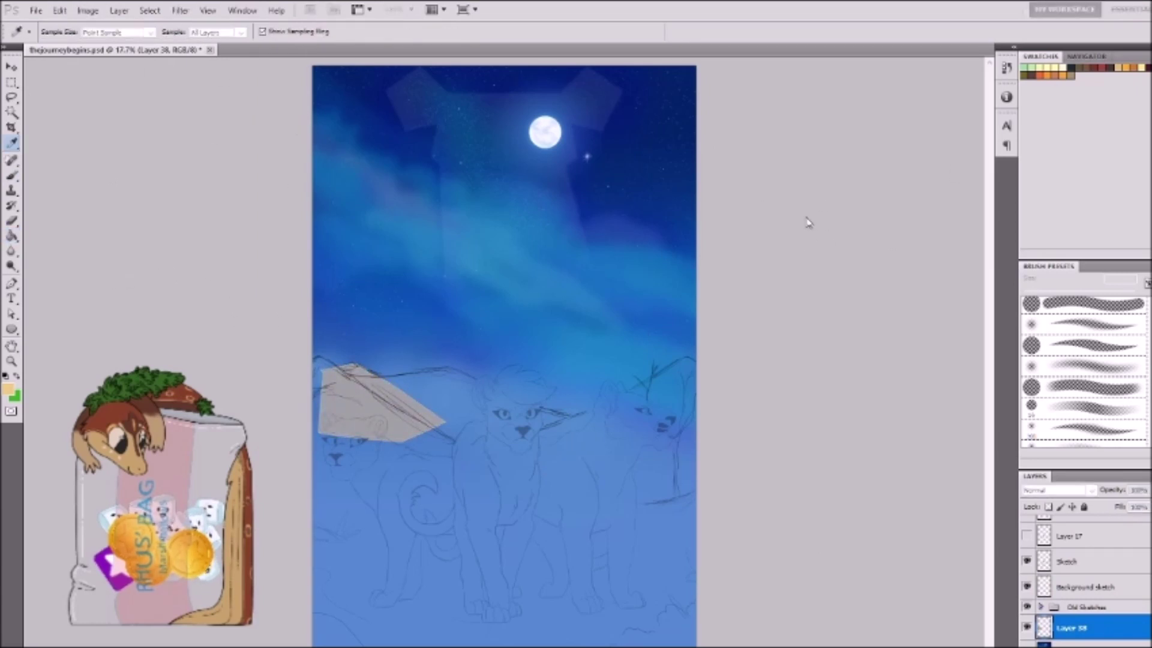
click(525, 236)
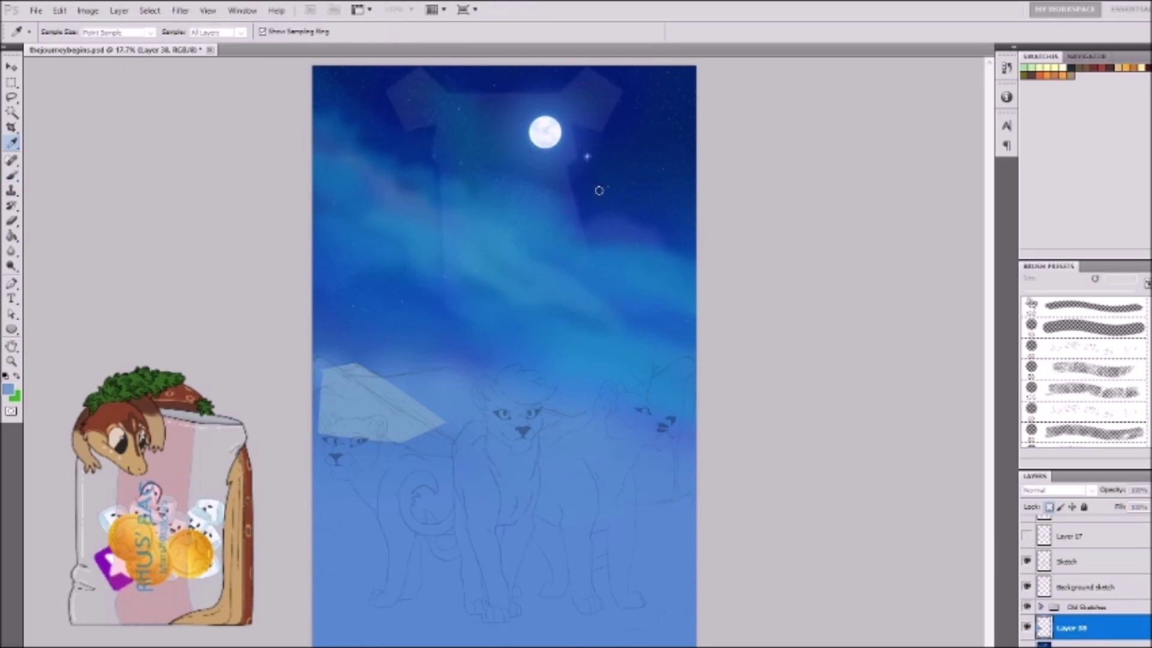
Step: Create the middle mountain as a light blue pen shape on a new layer and paint a grey-blue shadow on its left face
key(p)
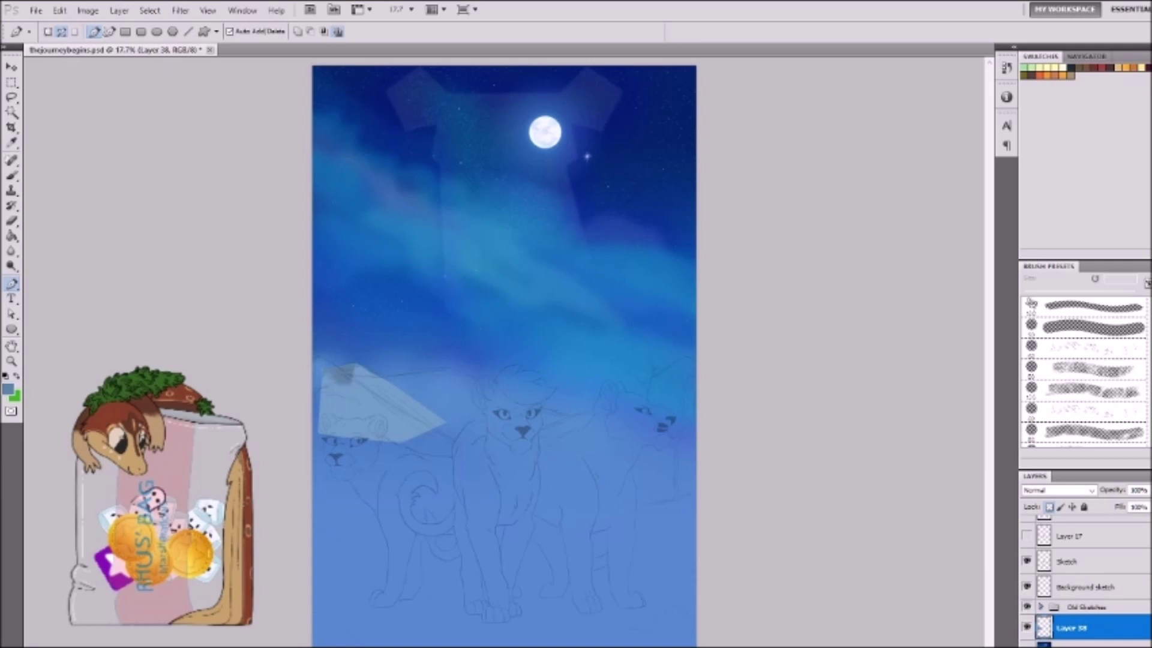
key(b)
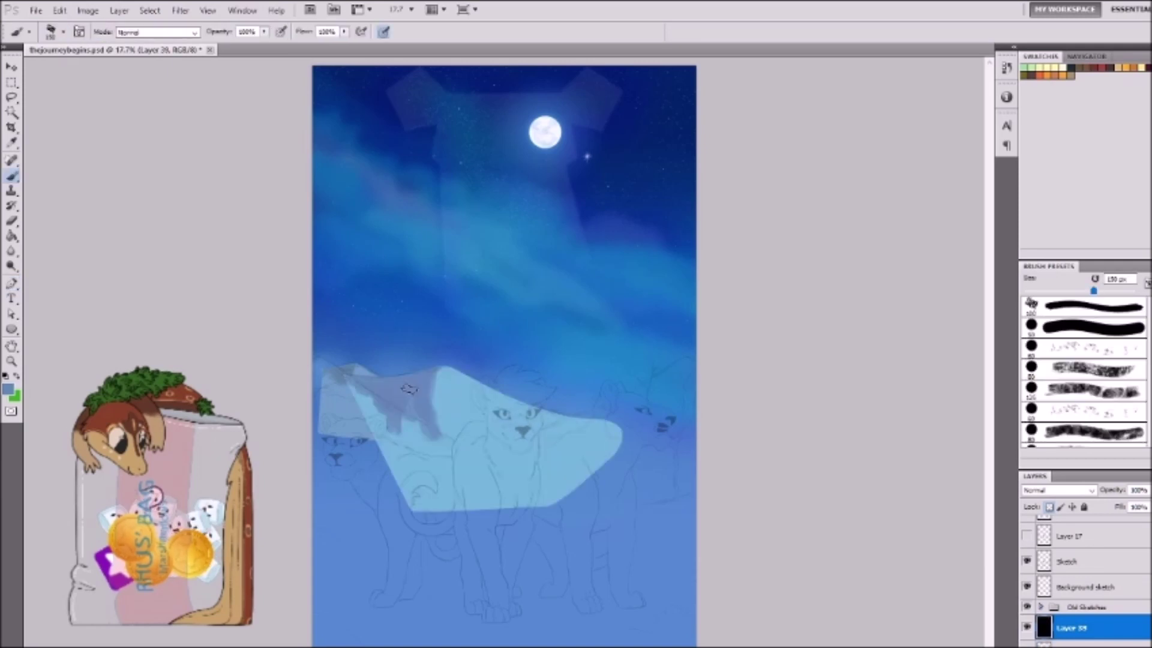
key(bracketleft)
drag(432, 420, 477, 465)
Step: Blend the middle mountain's shading with a larger brush and paint white snow along the ridgelines
key(bracketright)
key(bracketright)
key(bracketright)
key(bracketright)
key(bracketright)
drag(600, 420, 428, 375)
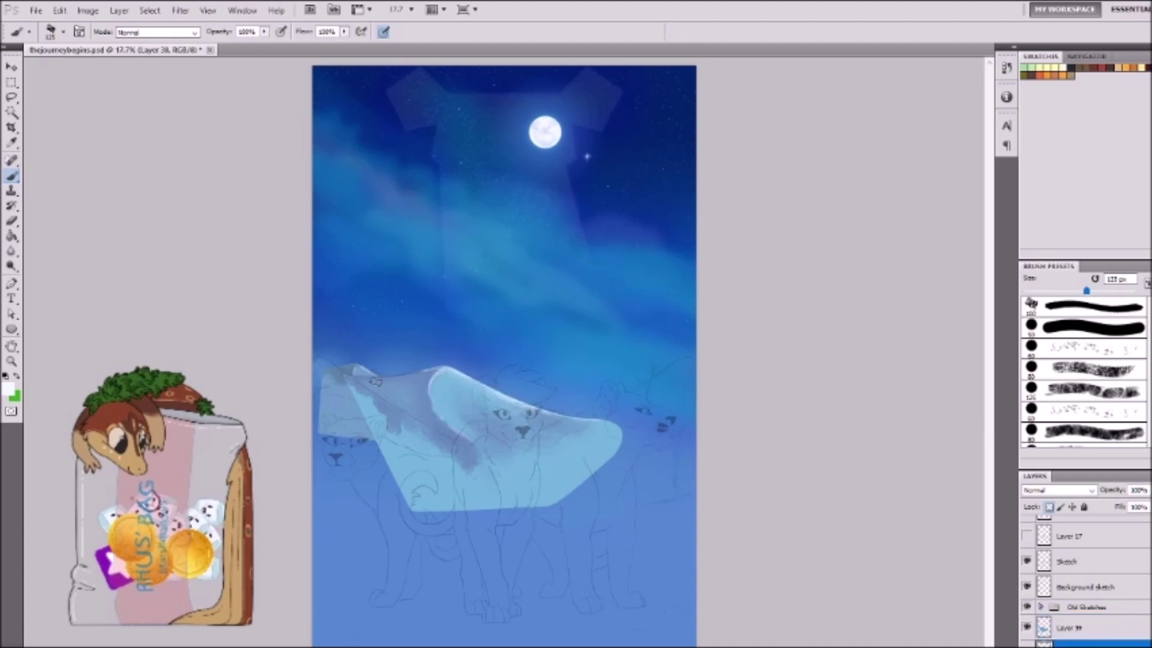
Step: Select the large right-hand mountain's shape with the Lasso on a new layer and fill it teal
key(ctrl+shift+alt+n)
key(l)
click(674, 365)
click(759, 290)
click(638, 603)
click(453, 531)
double_click(474, 442)
key(i)
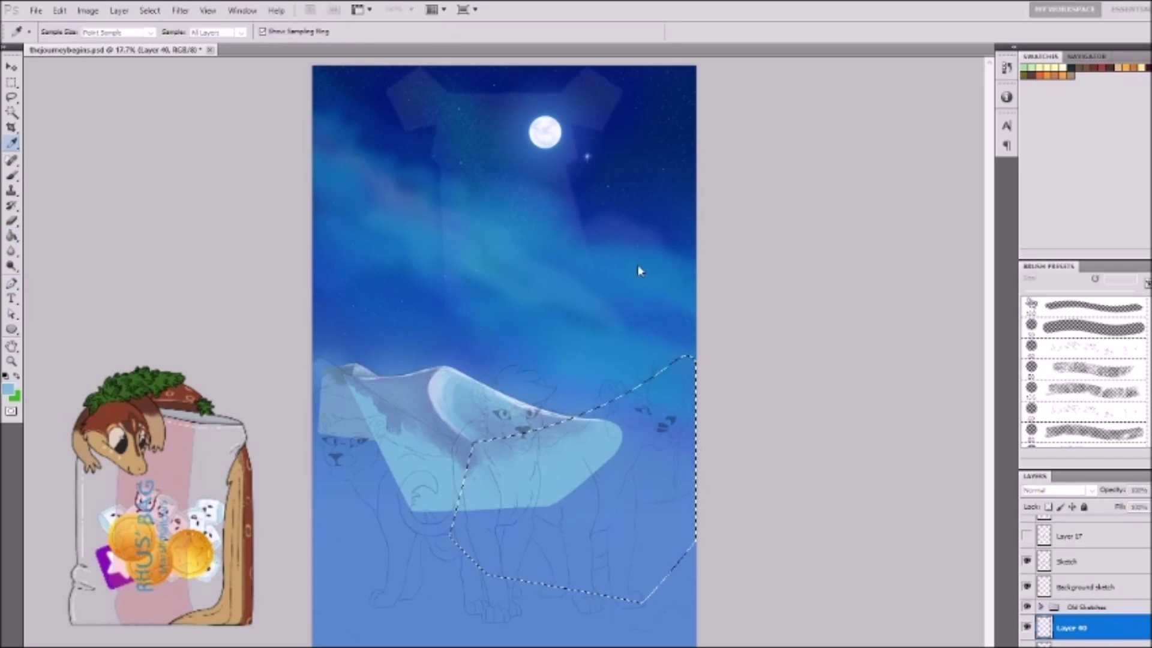
key(alt+BackSpace)
key(ctrl+d)
Step: Paint a dark slate shadow over the lower right face of the right-hand mountain
key(b)
drag(690, 359, 612, 516)
mouse_move(690, 420)
mouse_down()
mouse_move(576, 552)
mouse_move(618, 570)
mouse_up()
key(bracketleft)
drag(713, 528, 552, 594)
drag(600, 522, 552, 576)
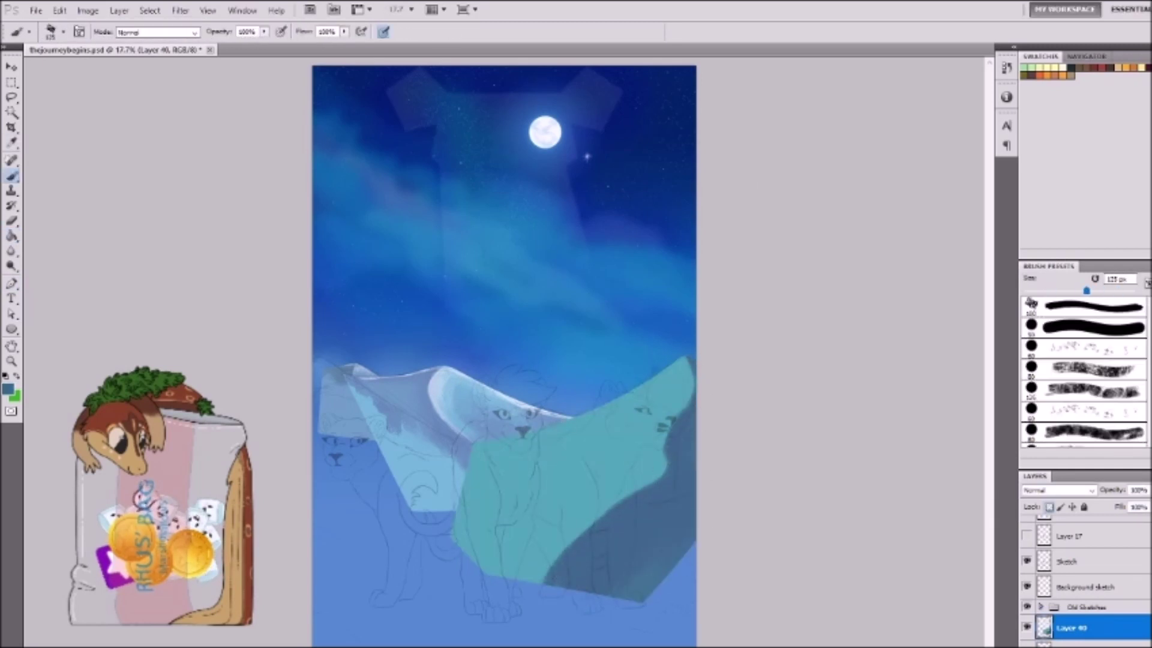
Step: Paint a pale highlight along the right-hand mountain's ridge and undo the last broad stroke
alt+click(674, 369)
drag(690, 360, 474, 450)
key(bracketright)
key(bracketright)
key(bracketright)
key(bracketright)
key(bracketright)
drag(624, 414, 561, 433)
key(ctrl+z)
Step: Sample a near-white colour and paint snow along the right-hand mountain's crest with a finer brush
alt+click(502, 406)
key(bracketleft)
key(bracketleft)
key(bracketleft)
key(bracketleft)
key(bracketleft)
key(bracketleft)
key(bracketleft)
key(bracketleft)
key(bracketleft)
key(bracketleft)
key(bracketleft)
key(bracketleft)
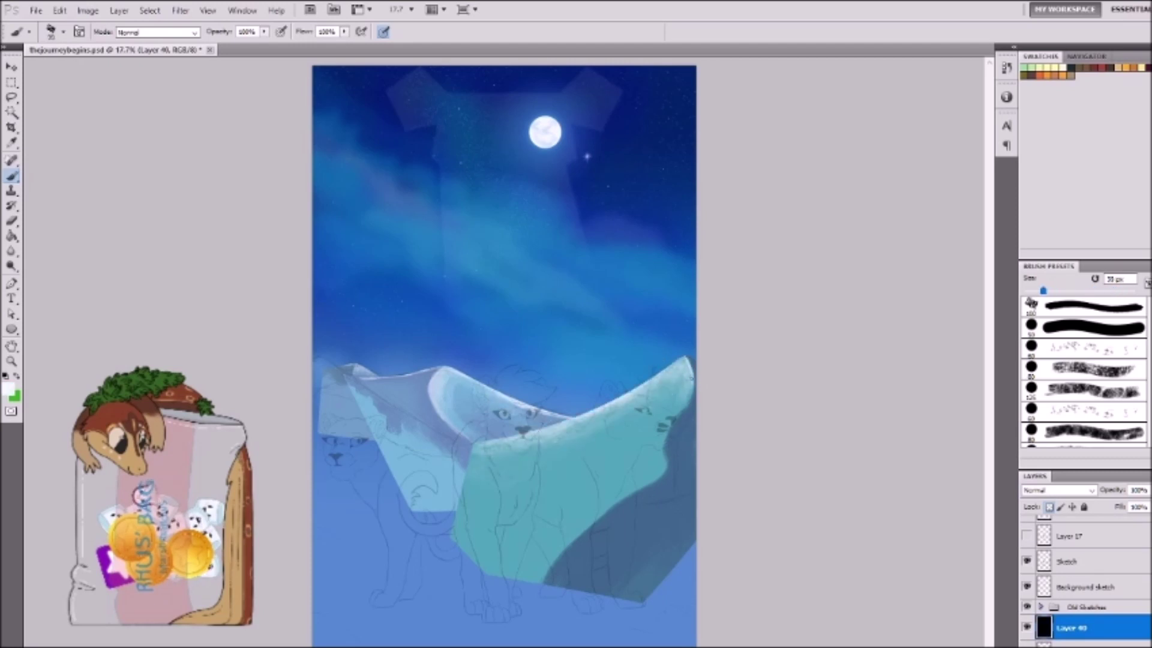
Step: Rim the right-hand mountain's textured shadow face in white and shift the mountain's colours to blue and purple
key(bracketright)
key(bracketright)
key(bracketright)
key(bracketright)
key(bracketright)
key(bracketright)
key(bracketright)
key(bracketright)
key(bracketright)
key(bracketright)
alt+click(426, 442)
alt+click(543, 133)
key(bracketleft)
key(bracketleft)
key(bracketleft)
key(bracketleft)
key(bracketleft)
key(bracketleft)
key(bracketleft)
key(bracketleft)
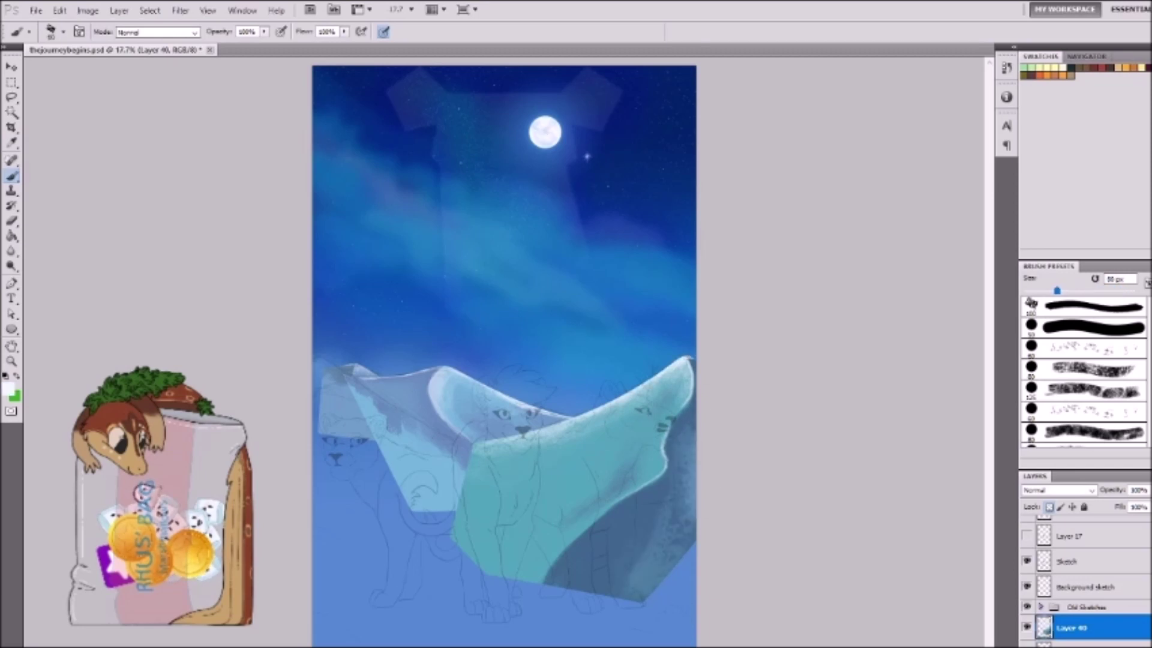
key(ctrl+z)
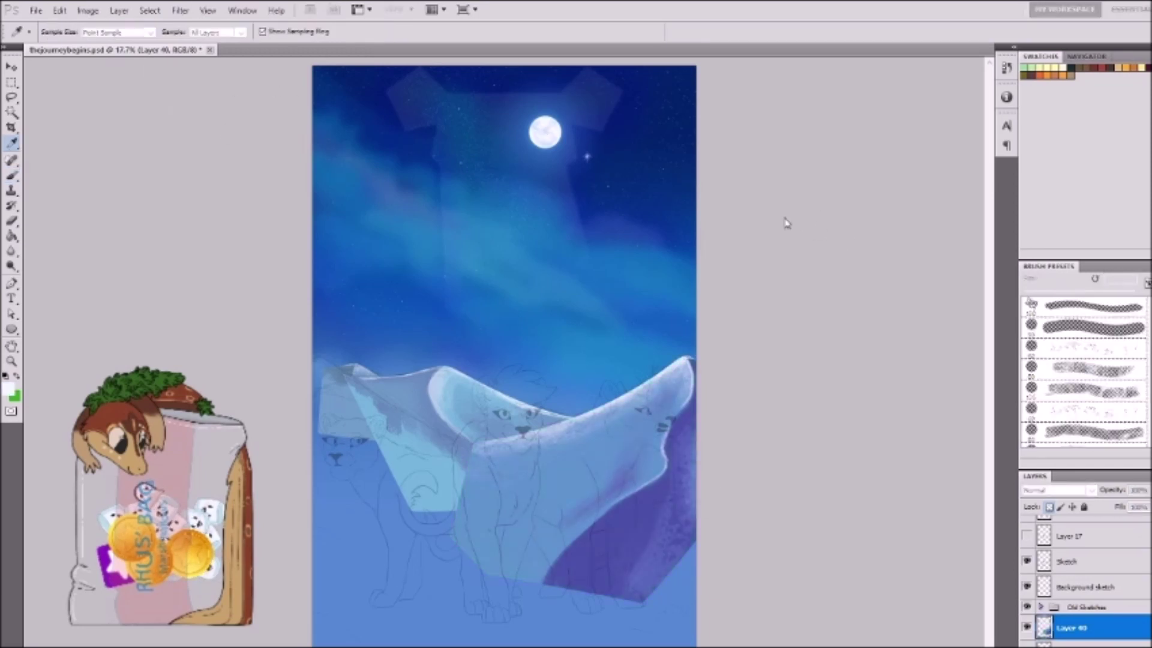
Step: Outline the left foreground mountain with the Pen tool on a new layer and fill it teal green
key(ctrl+shift+alt+n)
key(p)
key(ctrl+Return)
key(g)
click(414, 474)
key(ctrl+d)
key(b)
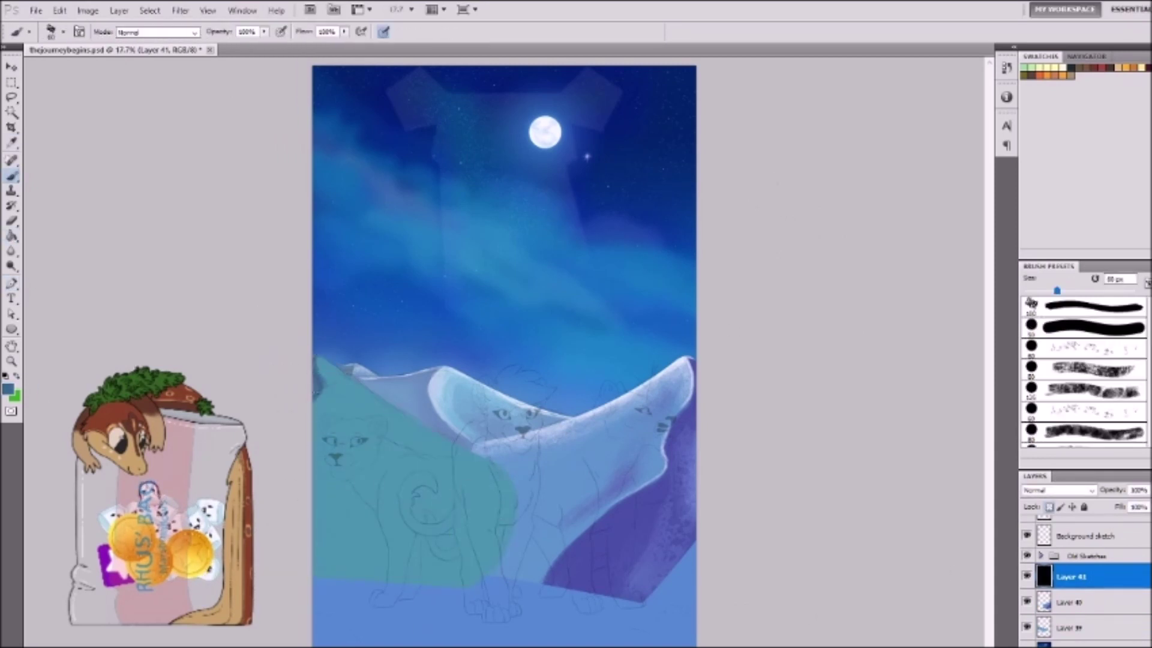
Step: Shade the left foreground mountain with sampled colours and paint a thin white snow rim along its crest and lower shadow edge
drag(321, 504, 324, 576)
alt+click(337, 552)
mouse_move(321, 378)
mouse_down()
mouse_move(327, 357)
mouse_move(420, 432)
mouse_up()
drag(321, 399, 390, 396)
key(bracketleft)
alt+click(315, 360)
key(bracketleft)
drag(314, 358, 398, 410)
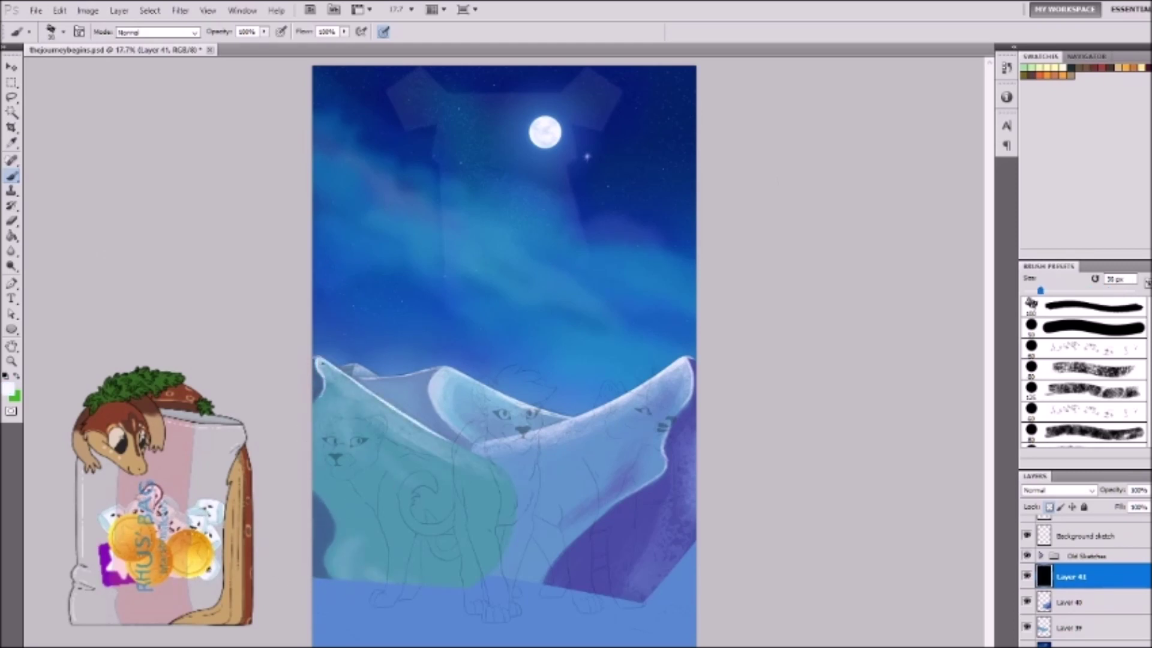
Step: Shift the colours of both foreground mountains on Layer 41 and Layer 40 toward a darker, muted blue
key(bracketright)
key(bracketright)
key(bracketright)
key(bracketright)
key(bracketright)
alt+click(398, 354)
click(1071, 603)
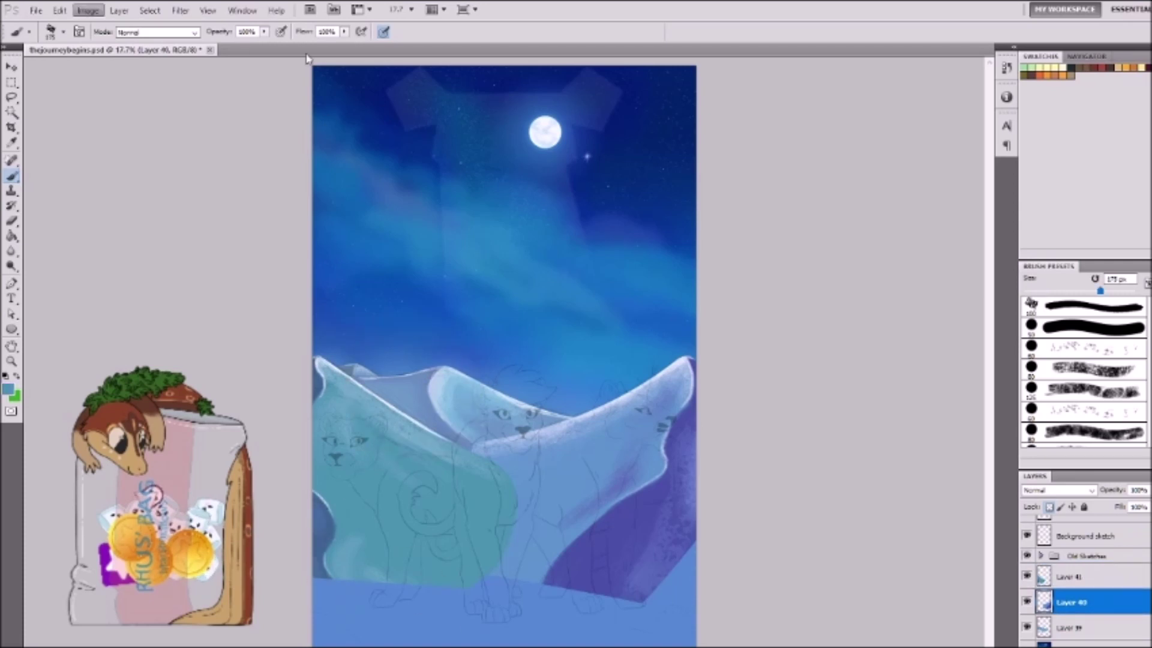
key(alt+bracketright)
key(ctrl+alt+z)
key(ctrl+alt+z)
key(ctrl+shift+z)
key(alt+bracketleft)
key(ctrl+alt+z)
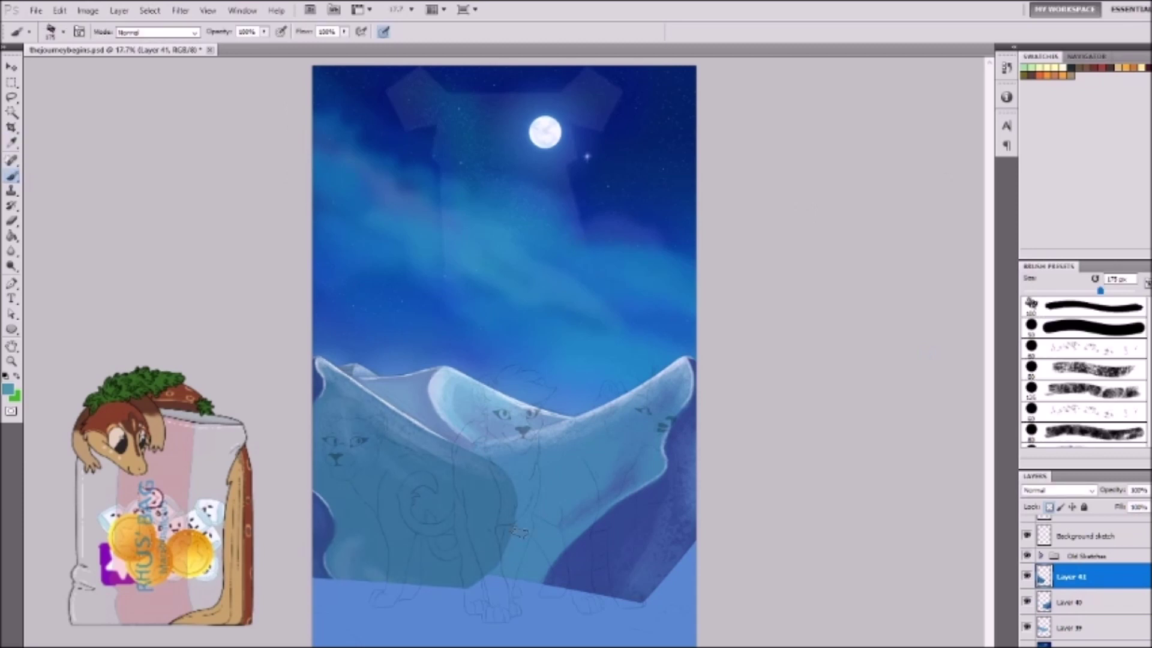
Step: Soften the distant mountains' ridges on Layer 39 and hide the background sketch
key(alt+bracketleft)
key(space)
key(ctrl+alt+z)
key(space)
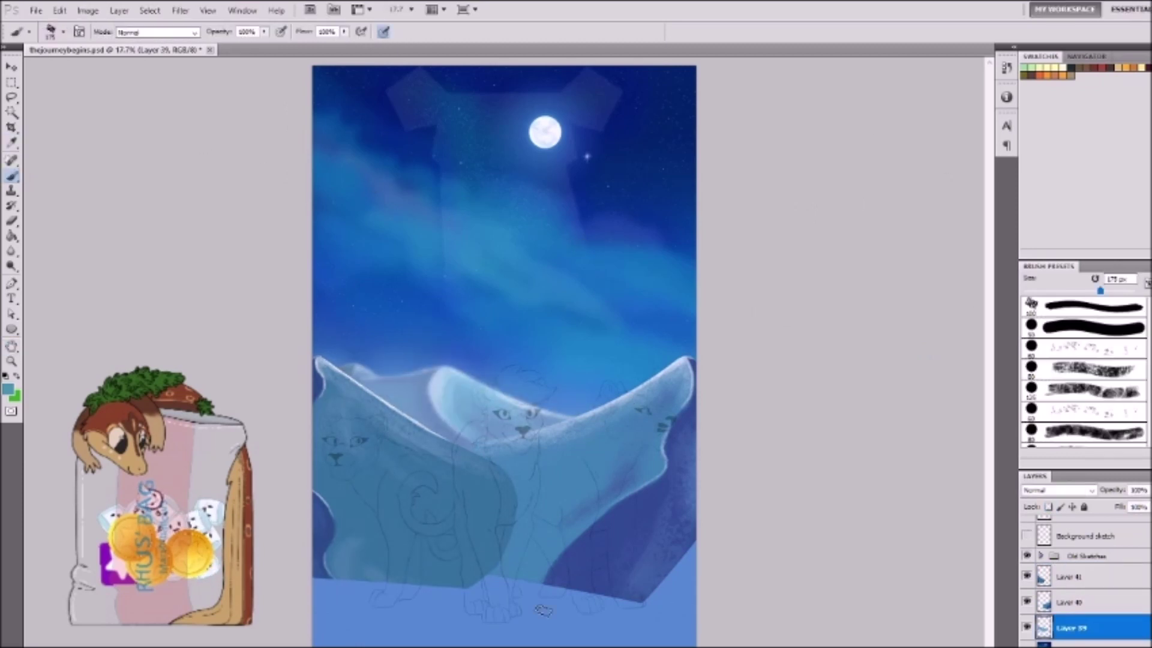
Step: Resize the brush and paint pale blue snow along the left foreground mountain's ridge on Layer 41
key(alt+bracketright)
key(alt+bracketright)
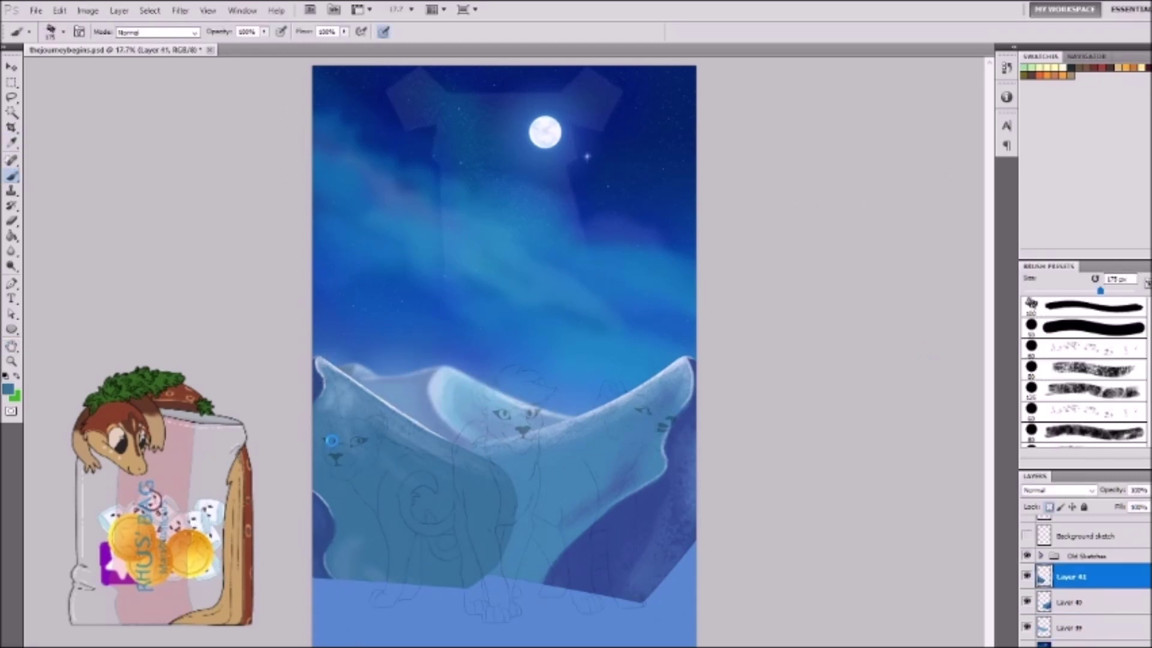
key(bracketright)
key(bracketright)
key(bracketright)
key(bracketright)
key(bracketright)
key(bracketright)
key(bracketright)
key(bracketleft)
key(bracketleft)
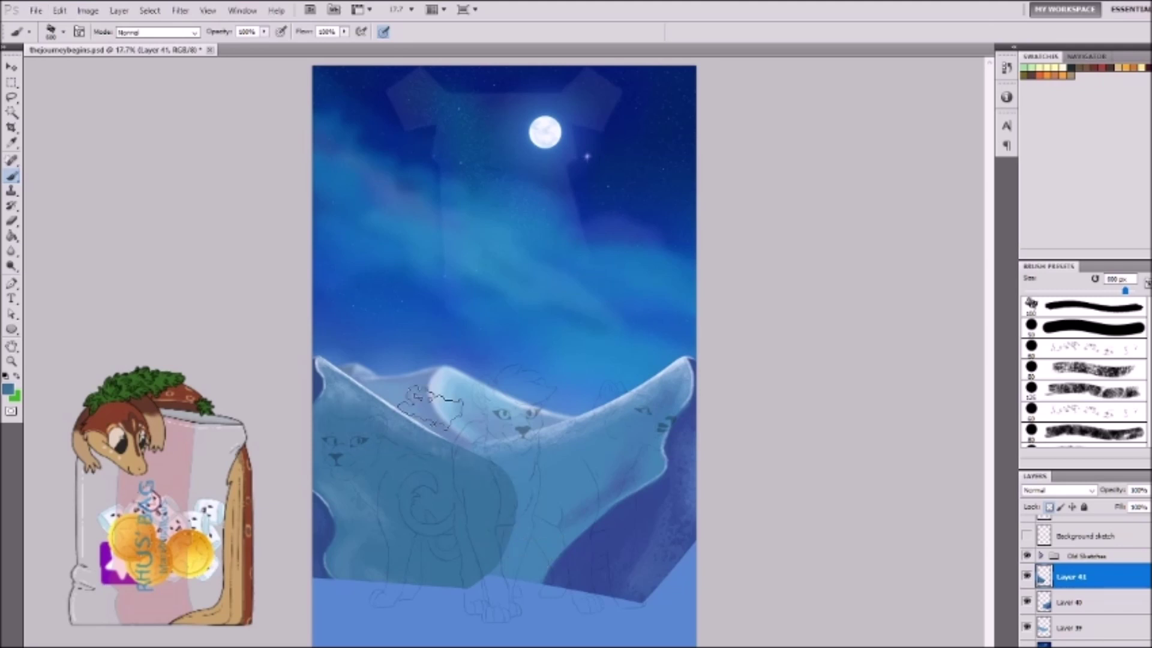
key(bracketleft)
key(bracketleft)
key(bracketleft)
key(bracketleft)
key(bracketleft)
key(bracketleft)
key(bracketleft)
key(bracketleft)
key(bracketleft)
key(bracketleft)
key(bracketleft)
key(bracketleft)
key(bracketleft)
shift+click(414, 424)
Step: Mirror the canvas to check the composition and merge the left and right foreground mountain layers into one
key(ctrl+shift+h)
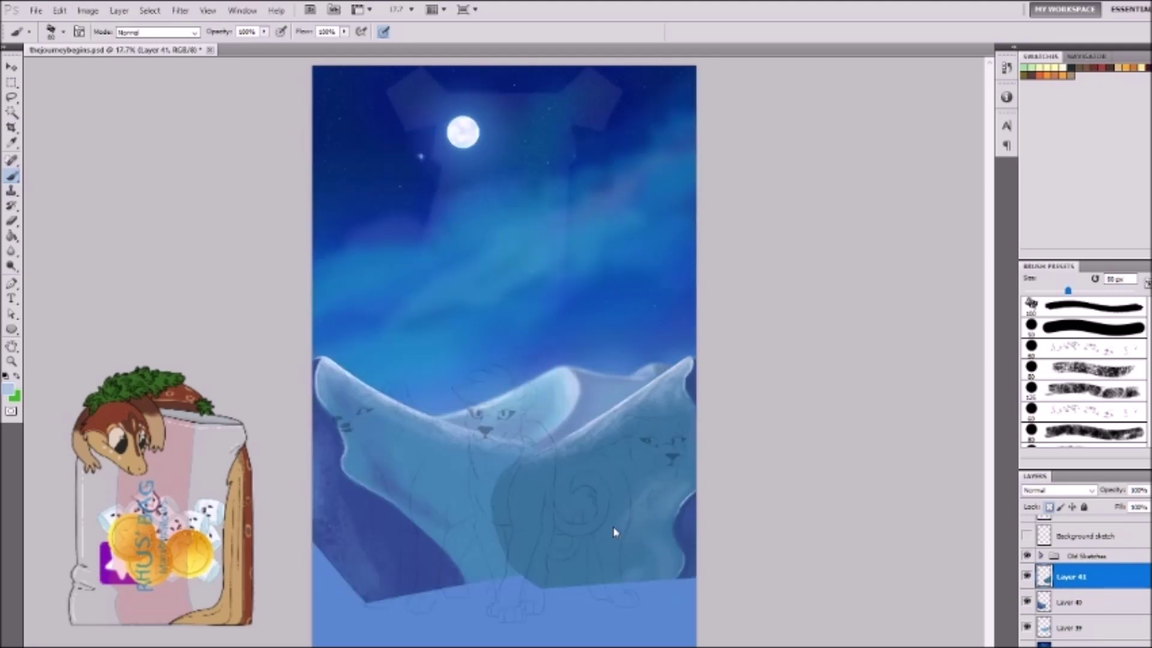
key(alt+bracketleft)
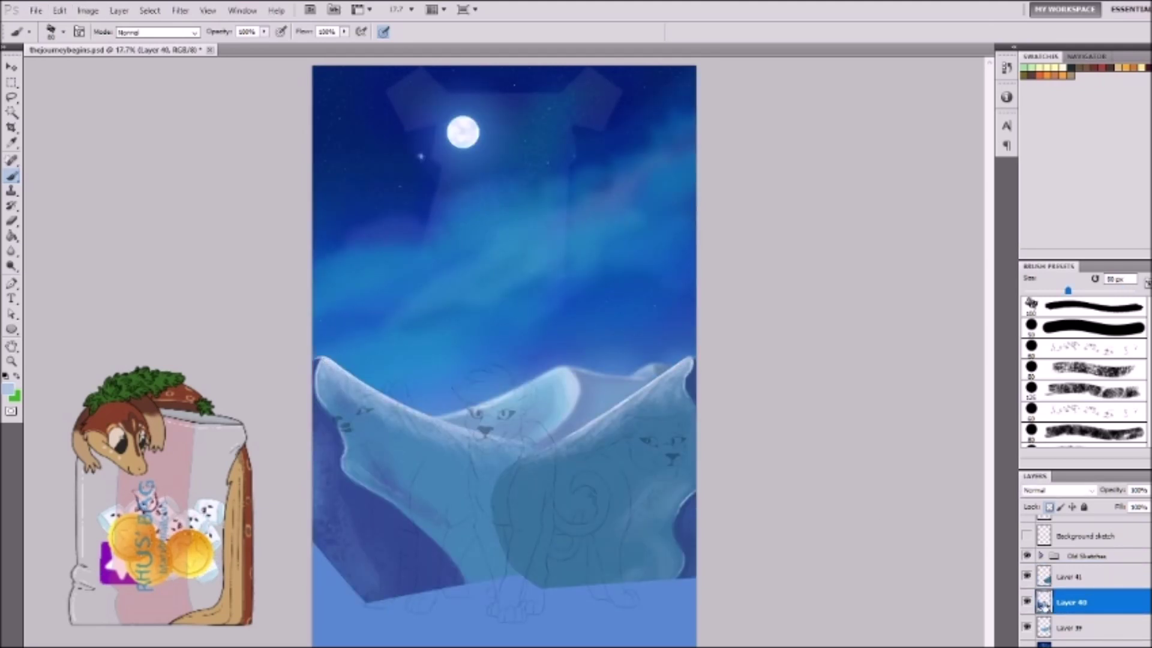
key(h)
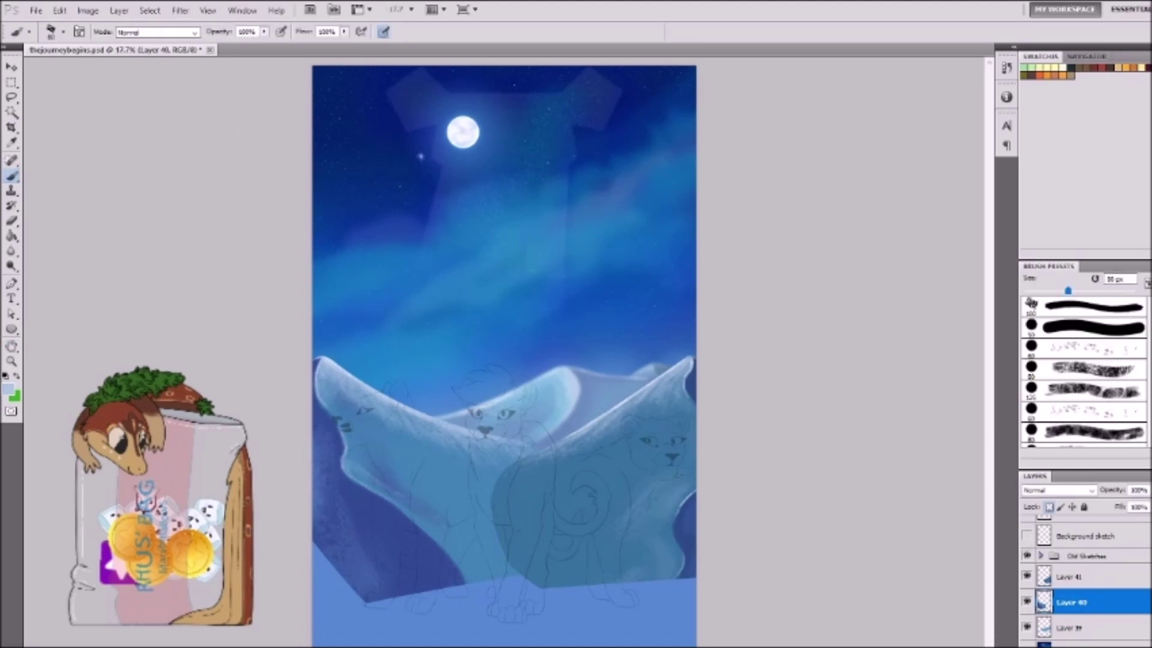
key(alt+bracketleft)
key(i)
key(b)
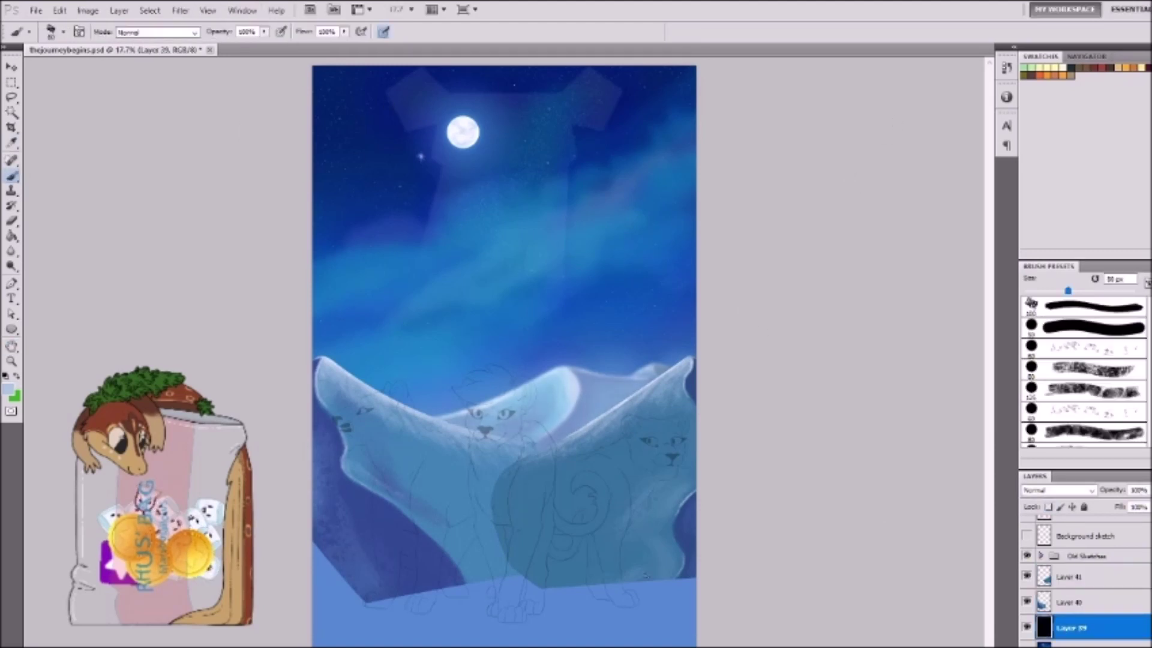
click(1097, 577)
key(ctrl+e)
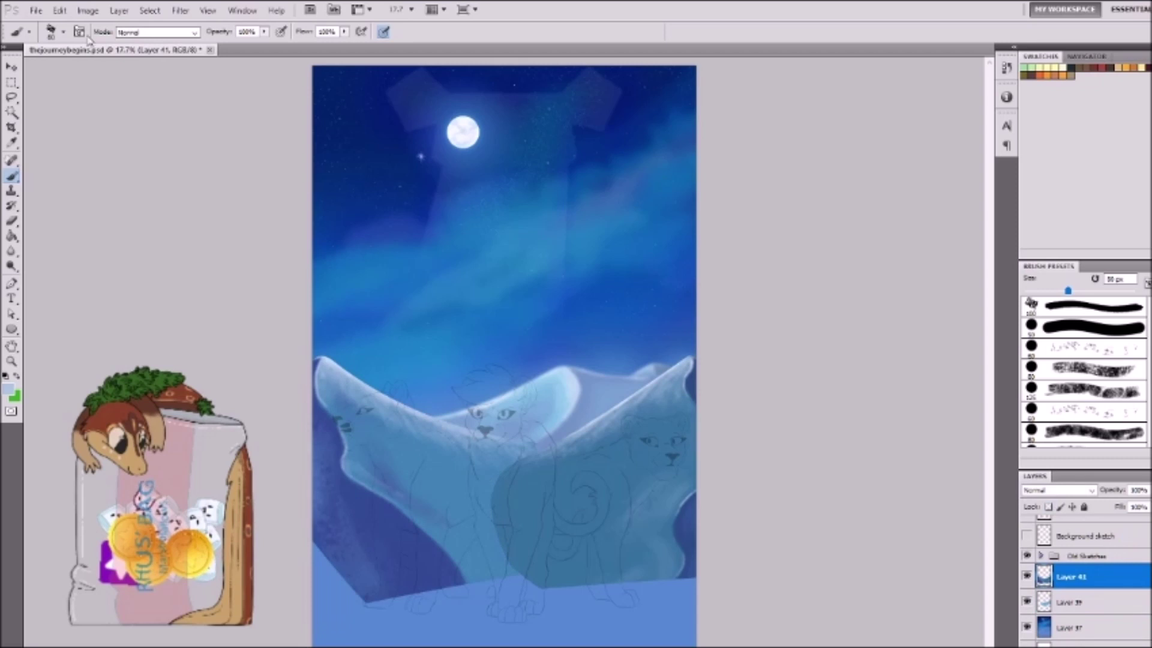
Step: Flip the canvas back and shift the distant mountains on Layer 39 slightly up and to the left
key(ctrl+shift+h)
key(v)
drag(558, 391, 480, 384)
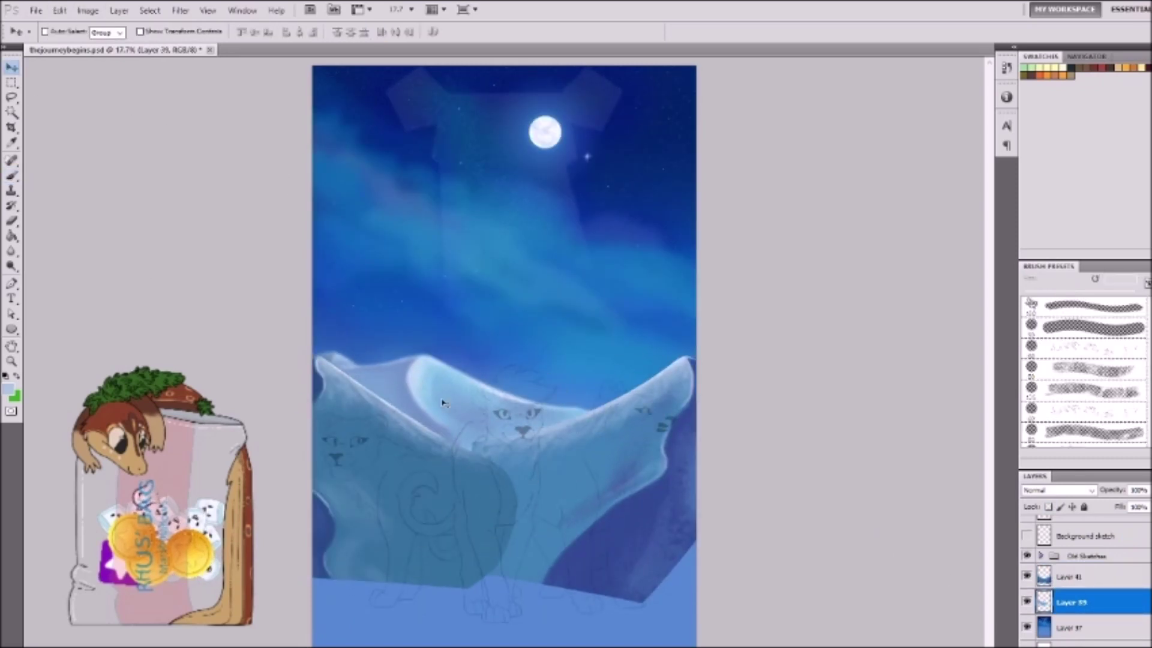
Step: Compare the painting with mypridethumbnail.png, close the thumbnail, and block in the foreground in steel blue within a masked group
key(ctrl+shift+alt+n)
key(b)
key(ctrl+g)
key(m)
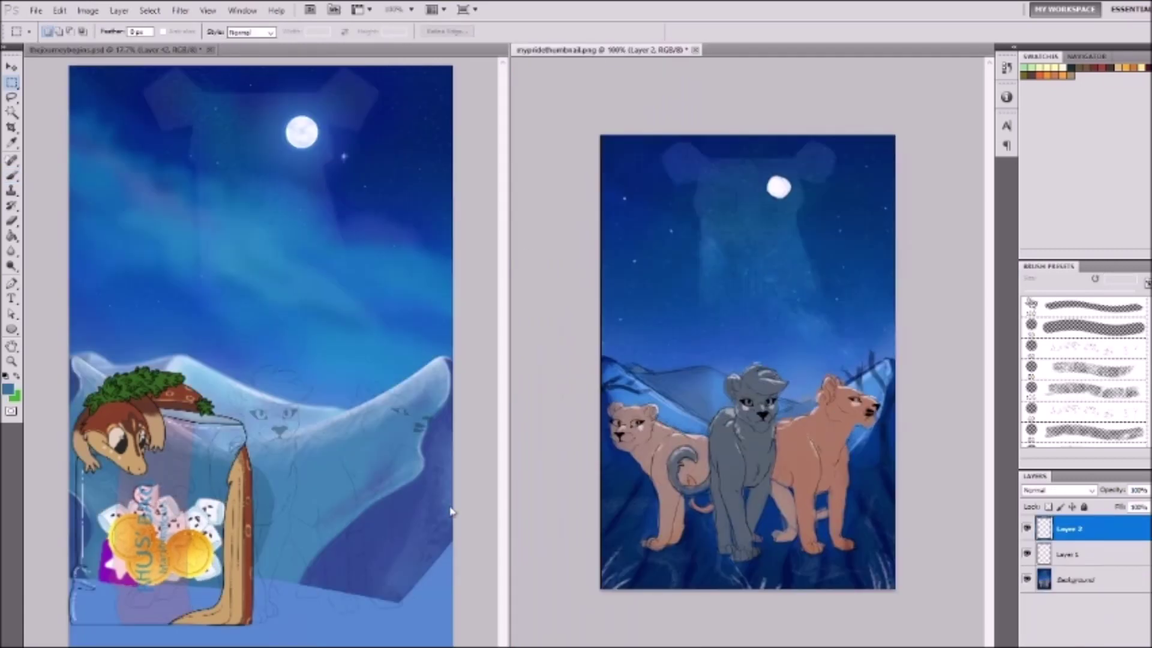
key(ctrl+w)
key(b)
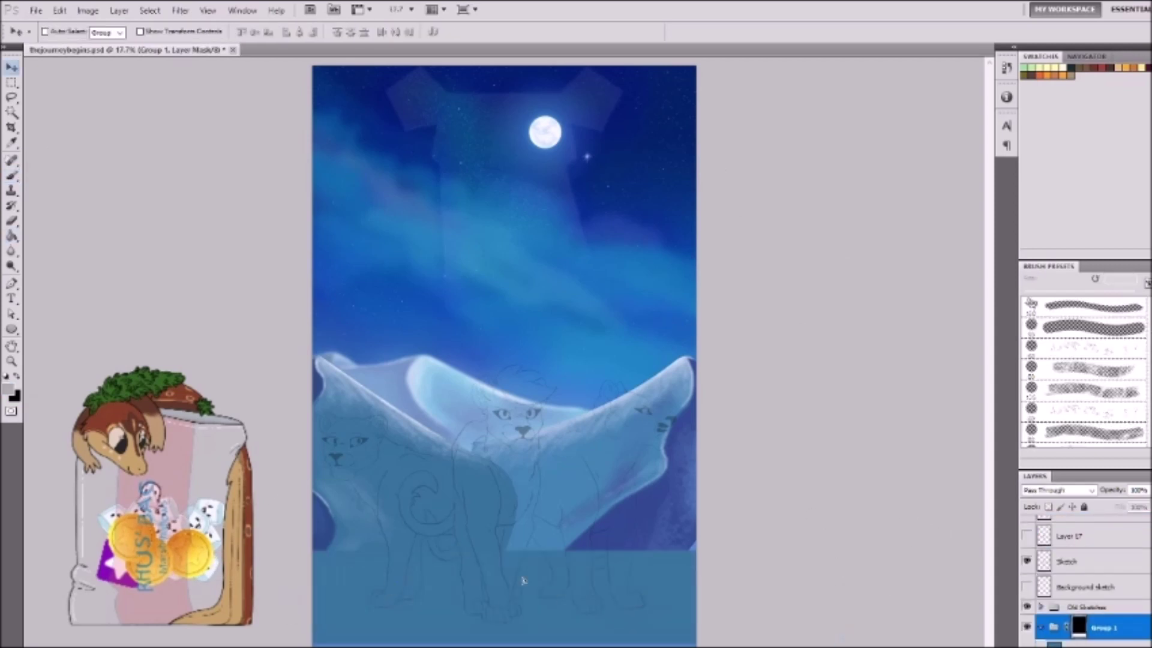
Step: Recolour the foreground ground deep navy with a lighter blue fade at the horizon and try a diagonal pale streak on it
key(v)
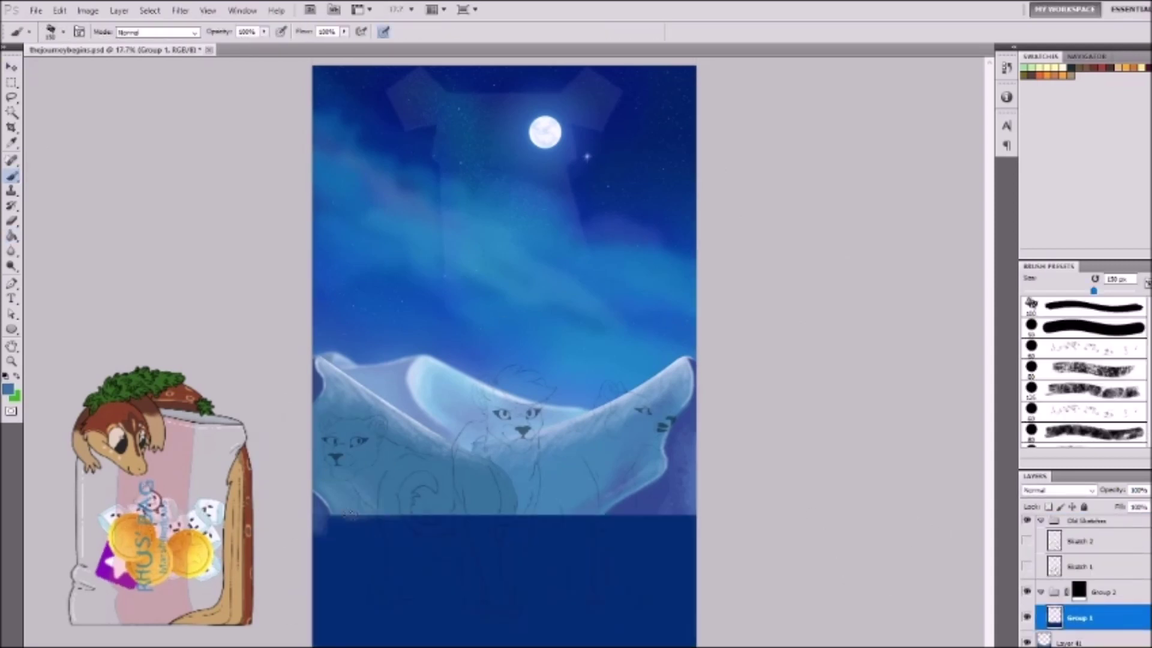
key(b)
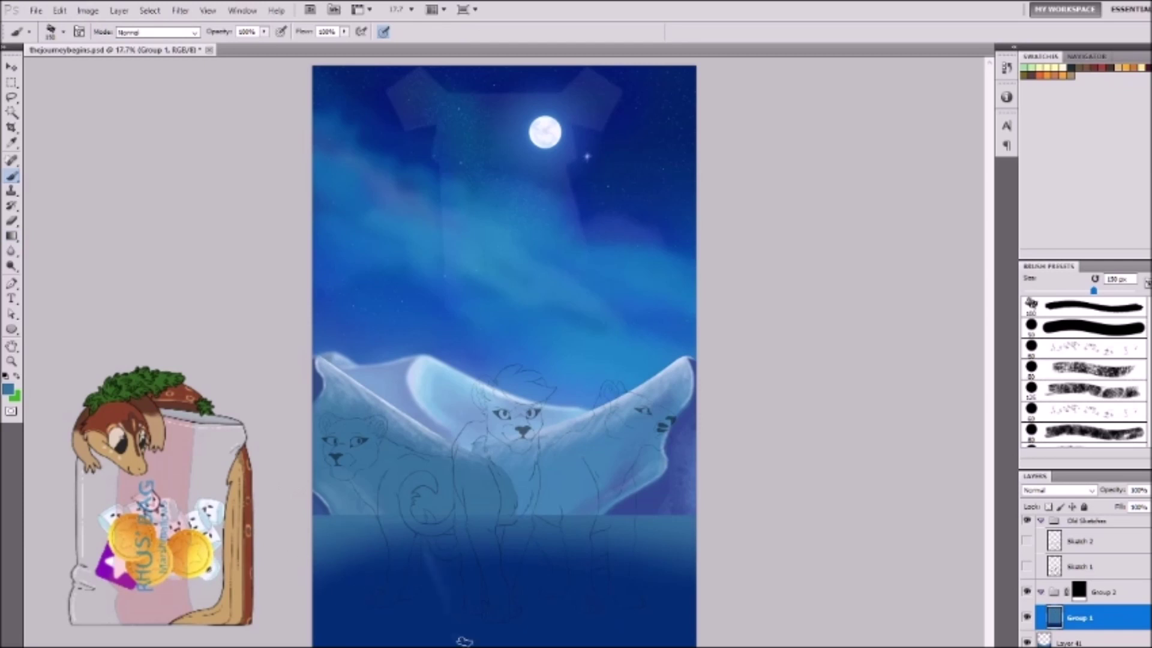
drag(458, 603, 426, 537)
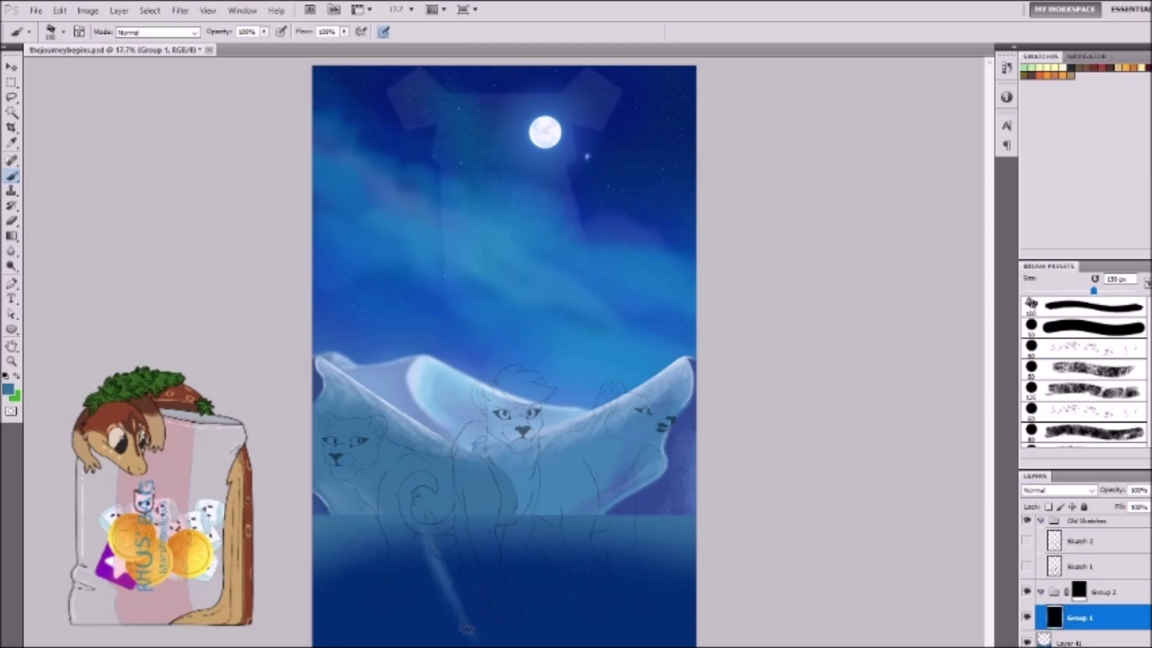
key(bracketright)
key(bracketright)
key(bracketright)
key(bracketright)
key(bracketright)
key(bracketright)
key(bracketright)
key(bracketright)
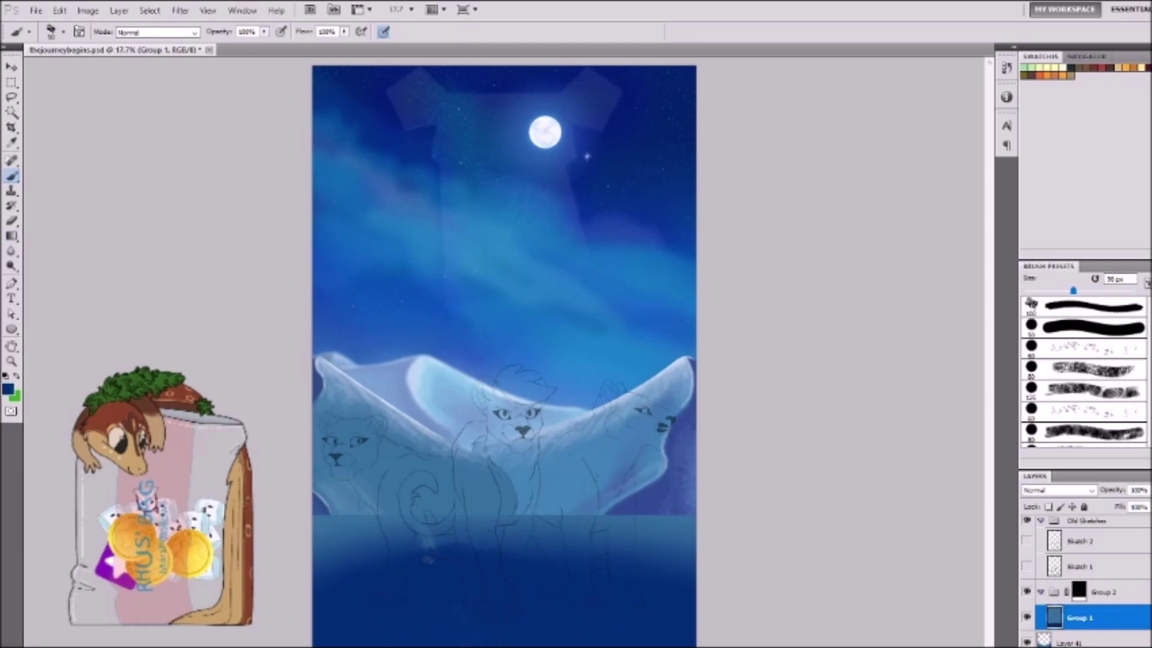
Step: Paint flowing, curved light-blue snowdrift streaks across the navy foreground on a new layer
key(ctrl+shift+alt+n)
key(bracketleft)
key(bracketleft)
key(bracketleft)
key(bracketleft)
key(bracketleft)
key(bracketleft)
key(bracketleft)
key(bracketleft)
mouse_move(328, 574)
mouse_down()
mouse_move(307, 624)
mouse_move(462, 639)
mouse_up()
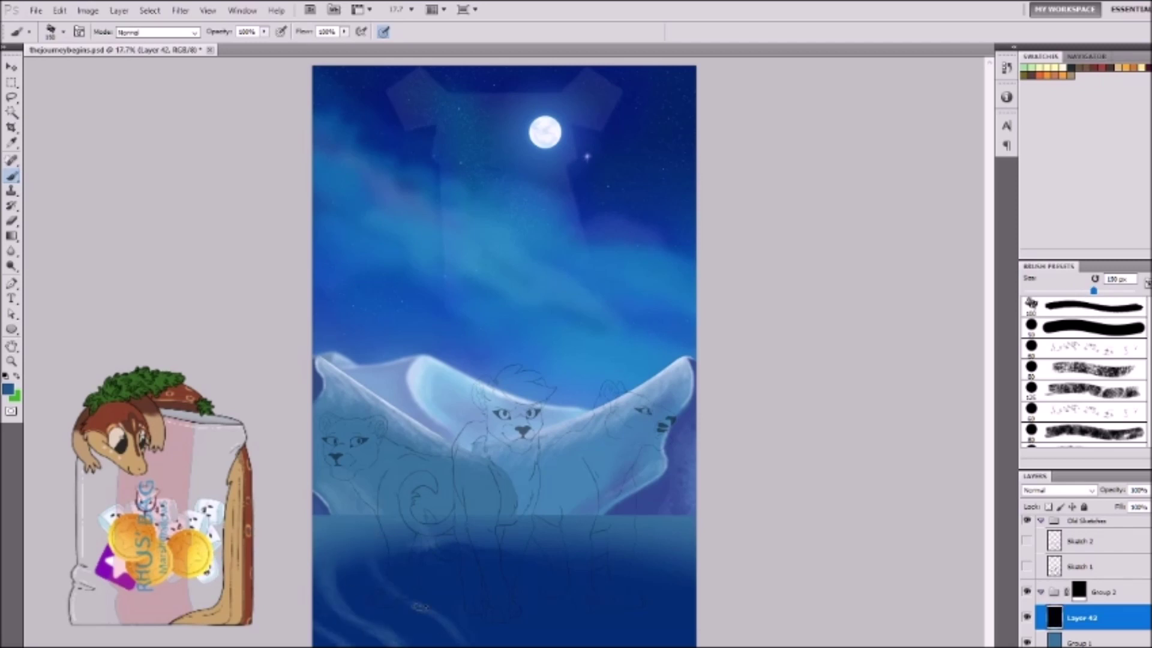
drag(384, 570, 477, 642)
mouse_move(434, 552)
mouse_down()
mouse_move(534, 641)
mouse_move(548, 594)
mouse_up()
drag(414, 564, 606, 624)
mouse_move(522, 555)
mouse_down()
mouse_move(623, 645)
mouse_move(694, 570)
mouse_up()
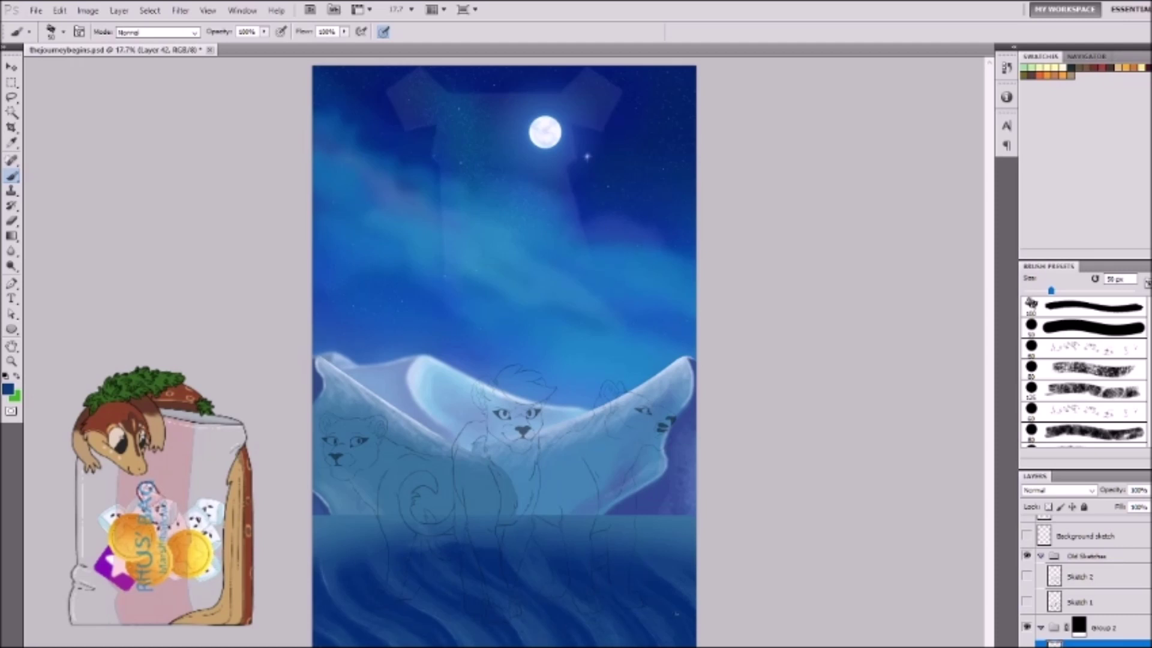
Step: Add fine pale and dark blue streaks to the foreground snowdrifts and up to the horizon with a smaller brush
alt+click(324, 572)
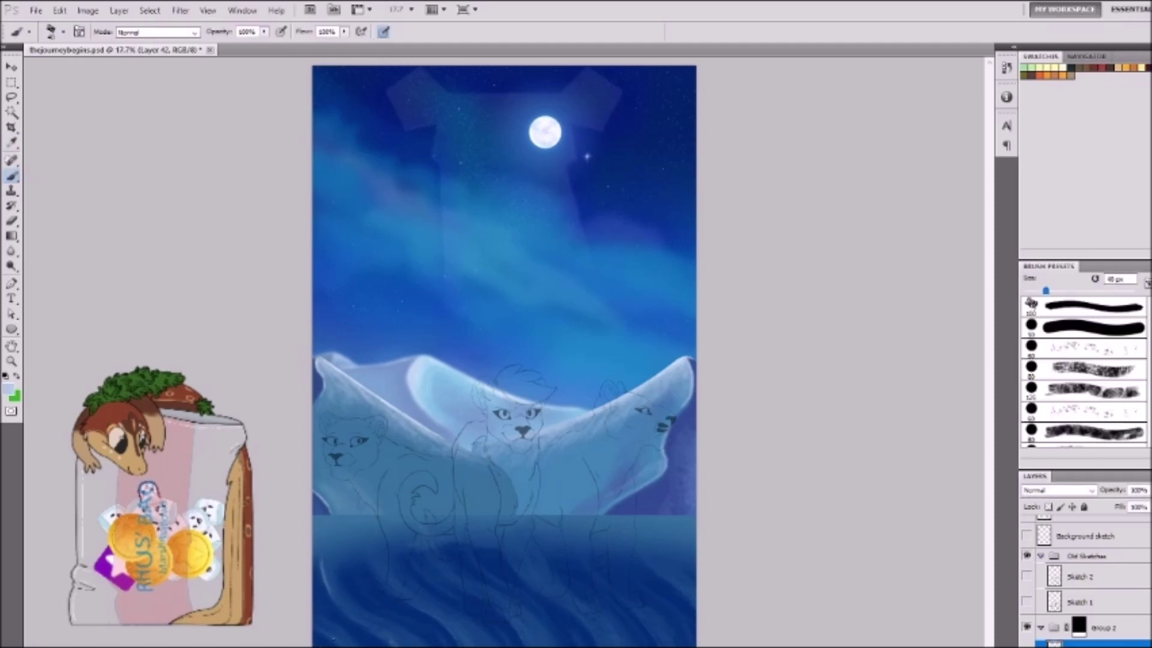
alt+click(382, 378)
key(bracketleft)
key(bracketleft)
key(bracketleft)
key(bracketleft)
key(bracketleft)
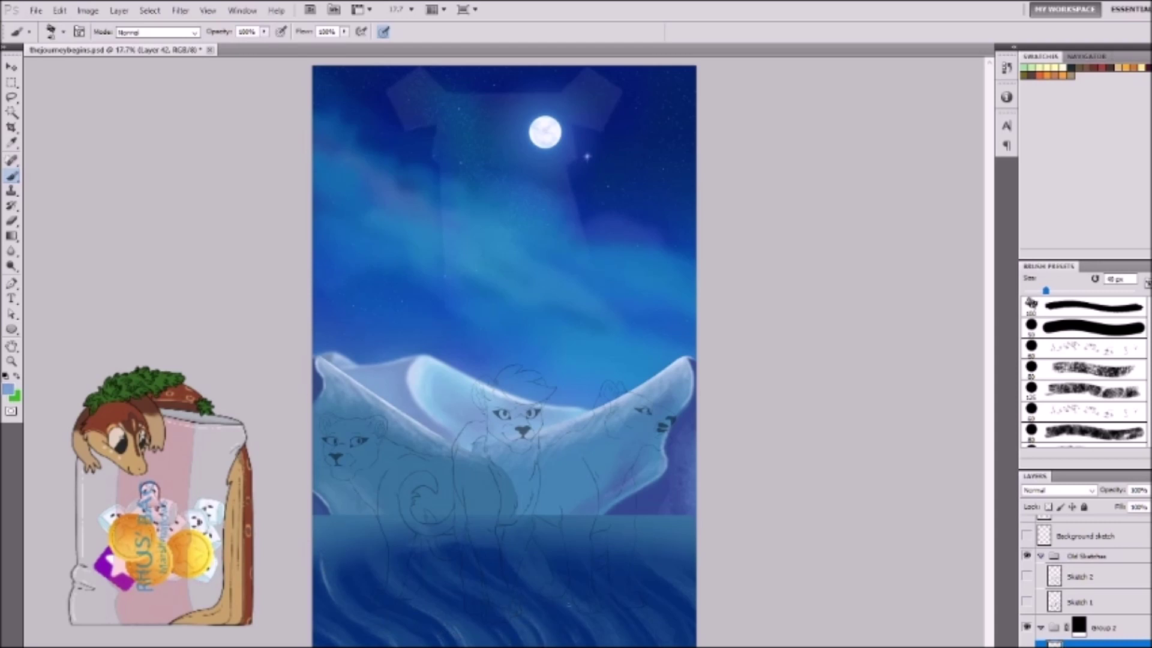
key(bracketleft)
key(bracketleft)
key(bracketleft)
key(bracketleft)
key(ctrl+shift+alt+n)
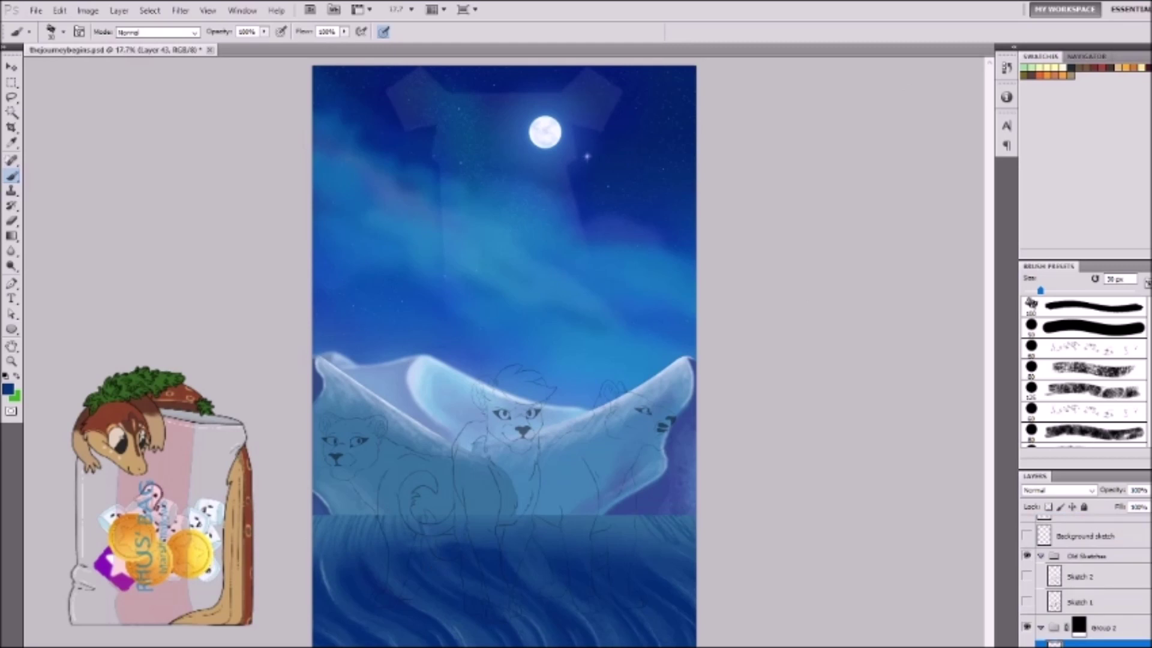
Step: Flatten the foreground group into one layer and erase its straight upper edge into a soft, uneven snow line
key(ctrl+z)
key(e)
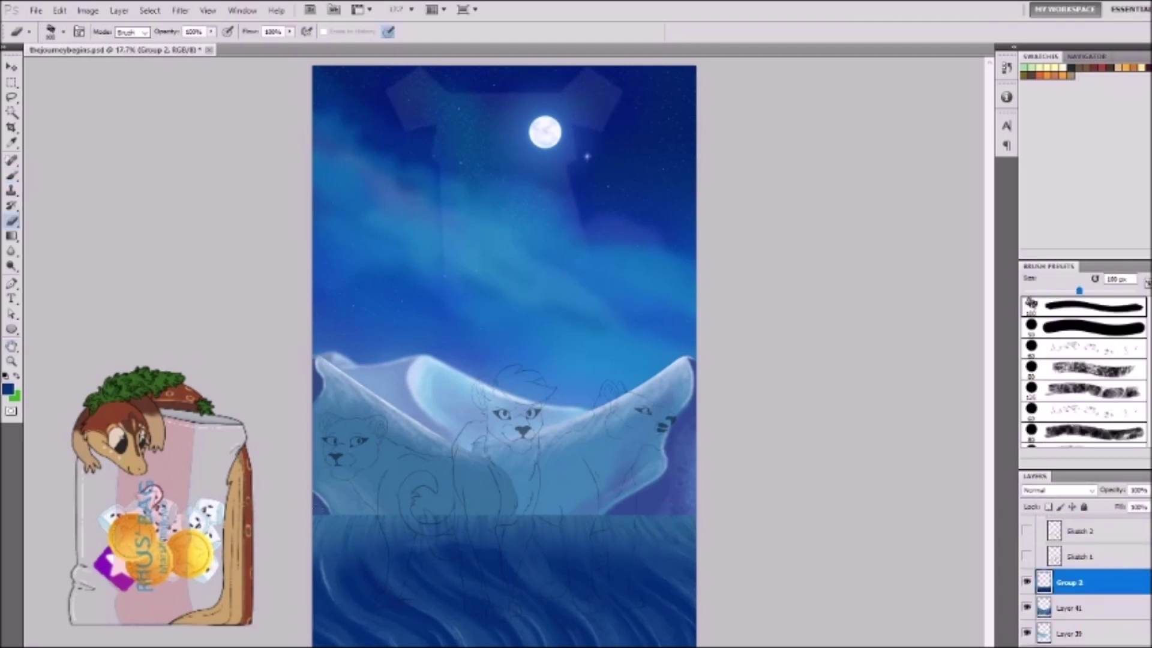
drag(591, 526, 550, 520)
key(b)
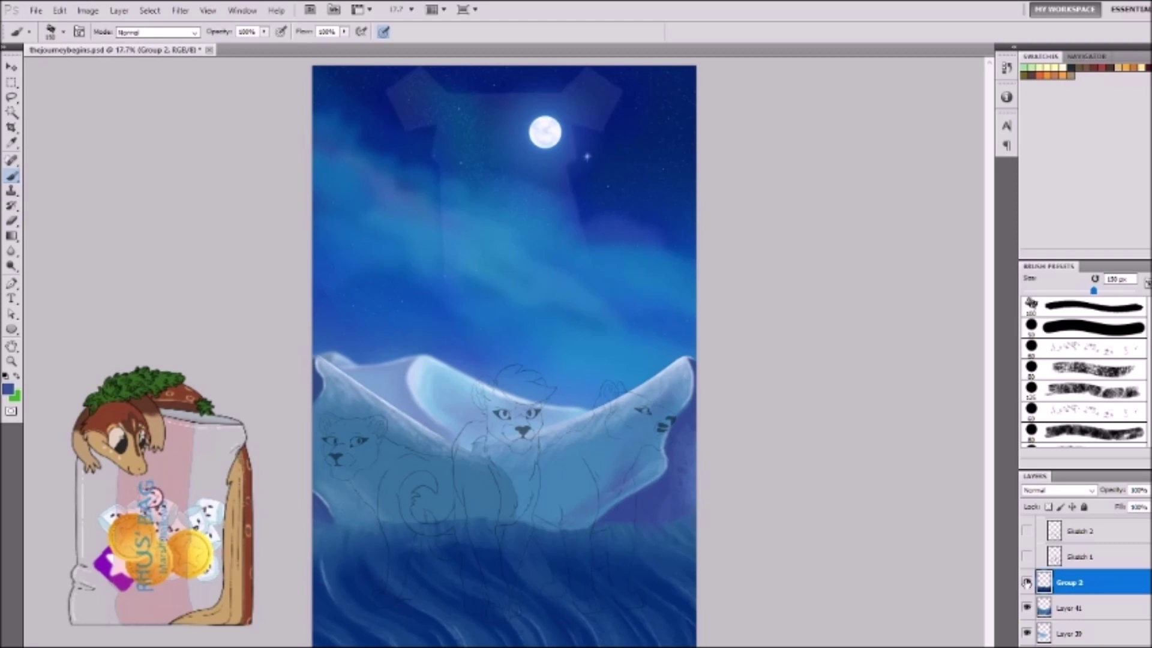
Step: Free-transform the foreground snow layer, stretching it slightly beyond the canvas's right edge and raising its horizon
key(ctrl+t)
drag(704, 489, 726, 495)
key(Escape)
key(ctrl+plus)
key(b)
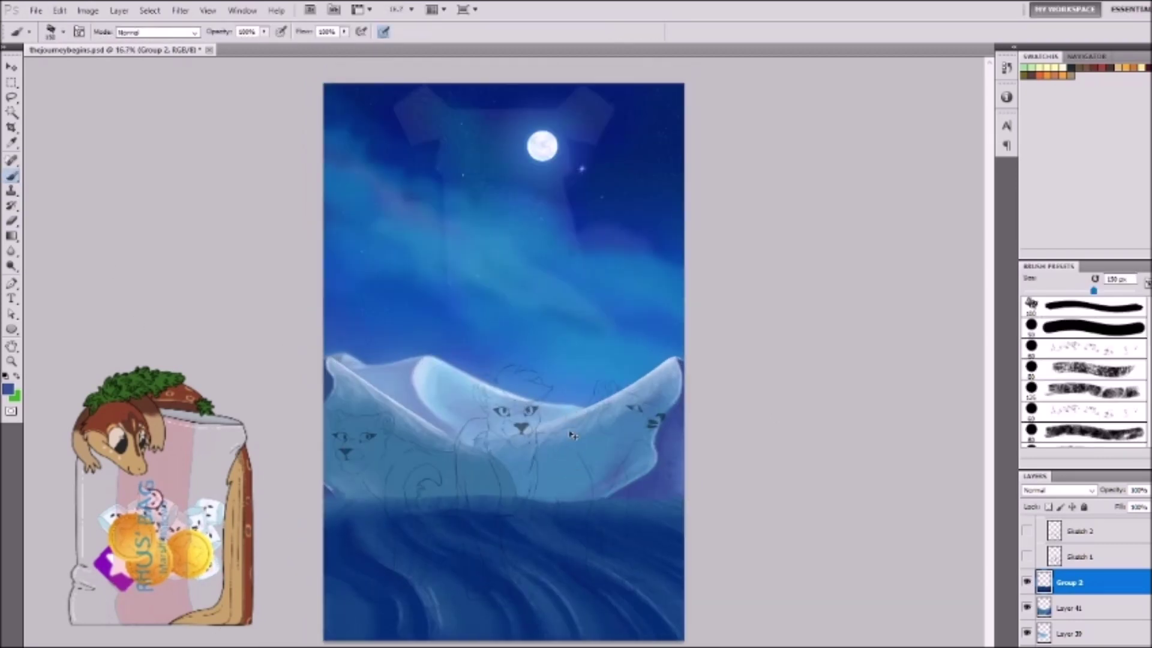
Step: Brush light over the foreground snow on a new layer above it and set its blend mode to Soft Light
key(ctrl+shift+alt+e)
key(e)
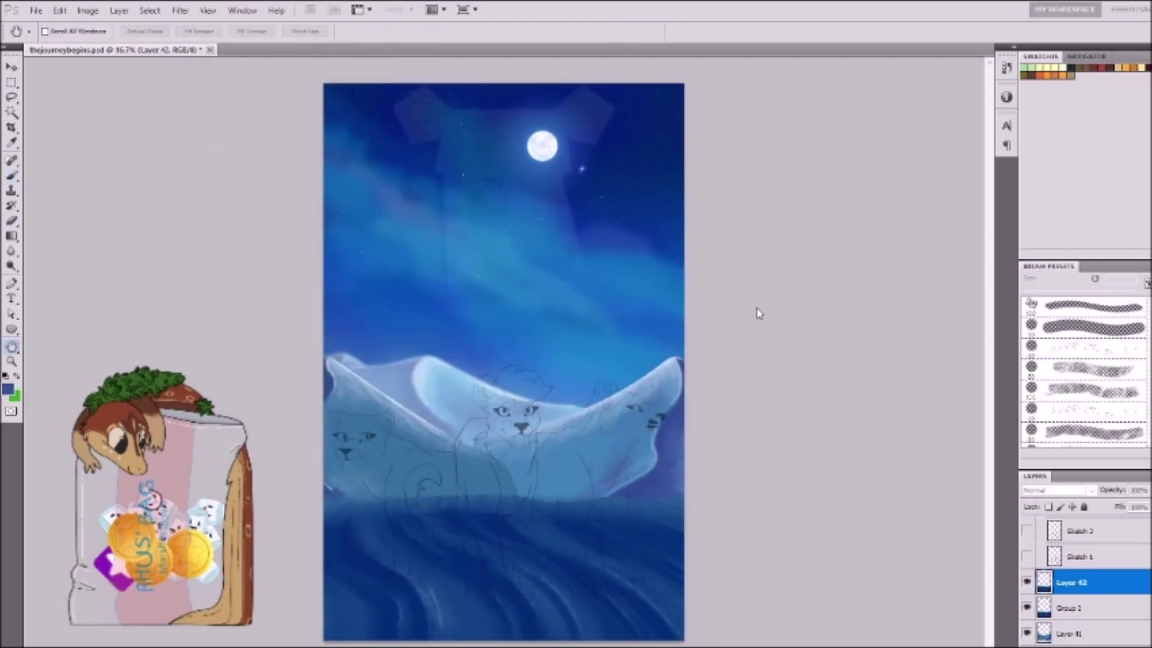
key(ctrl+shift+alt+n)
key(b)
drag(436, 582, 540, 540)
key(shift+alt+f)
Step: Brush a soft turquoise glow over the mountains on another new layer, using Soft Light at 40% opacity
key(ctrl+shift+alt+e)
key(shift+alt+f)
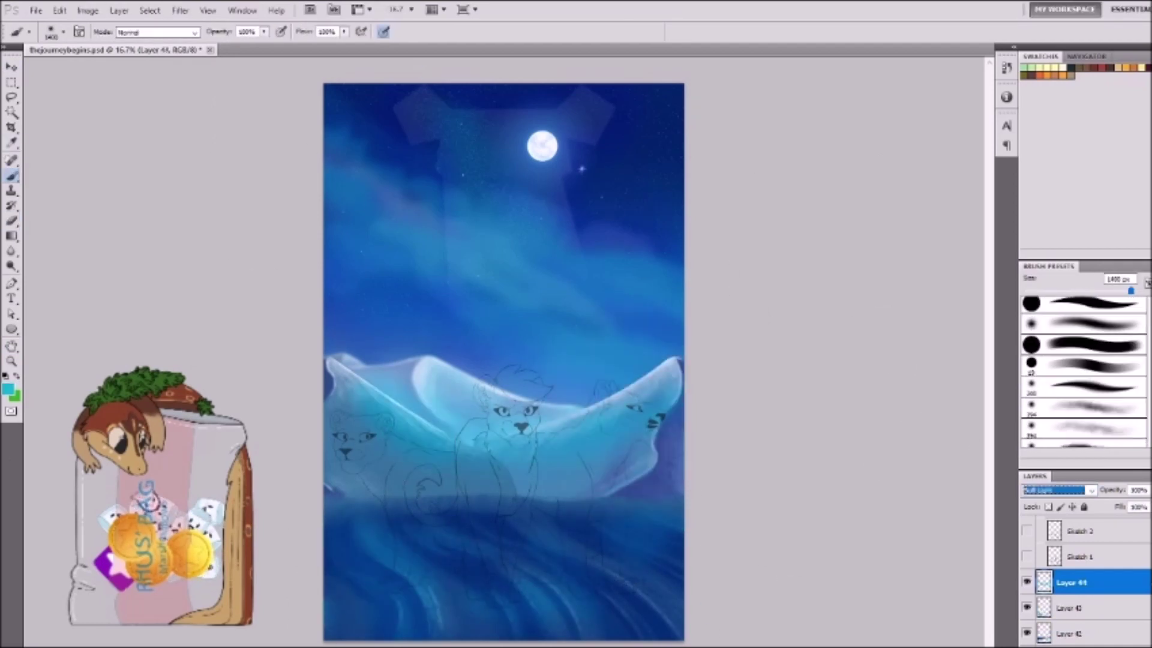
key(e)
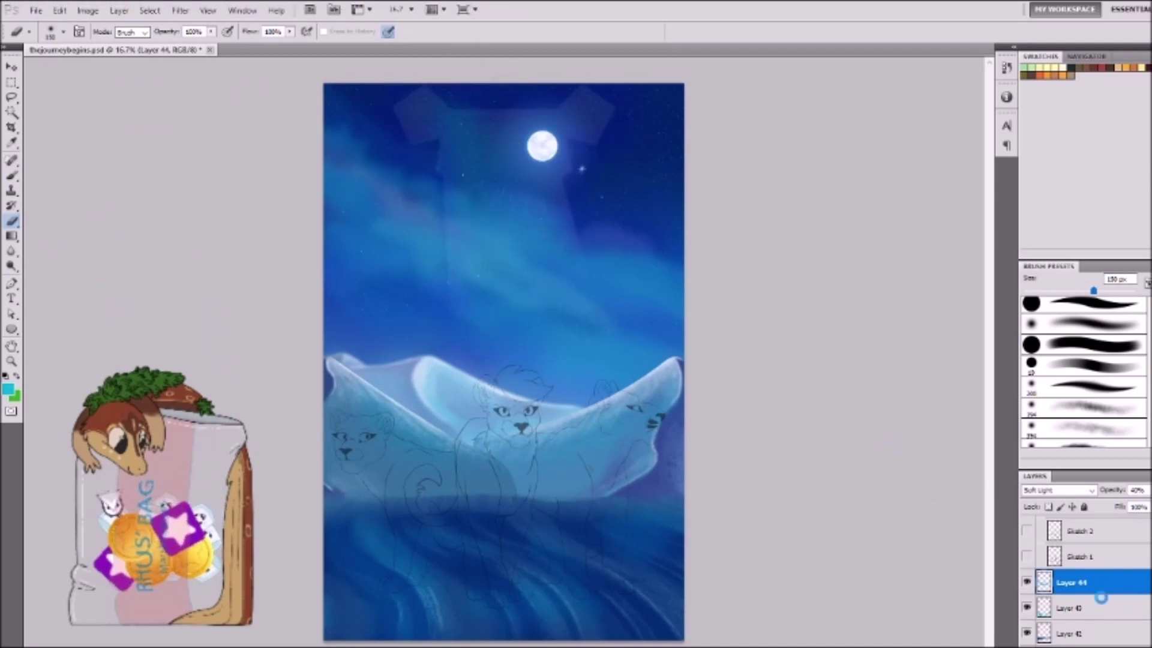
Step: Paint a bare, dark navy tree with crooked branches and spreading roots at the scene's right edge on a new layer
key(ctrl+shift+alt+n)
key(b)
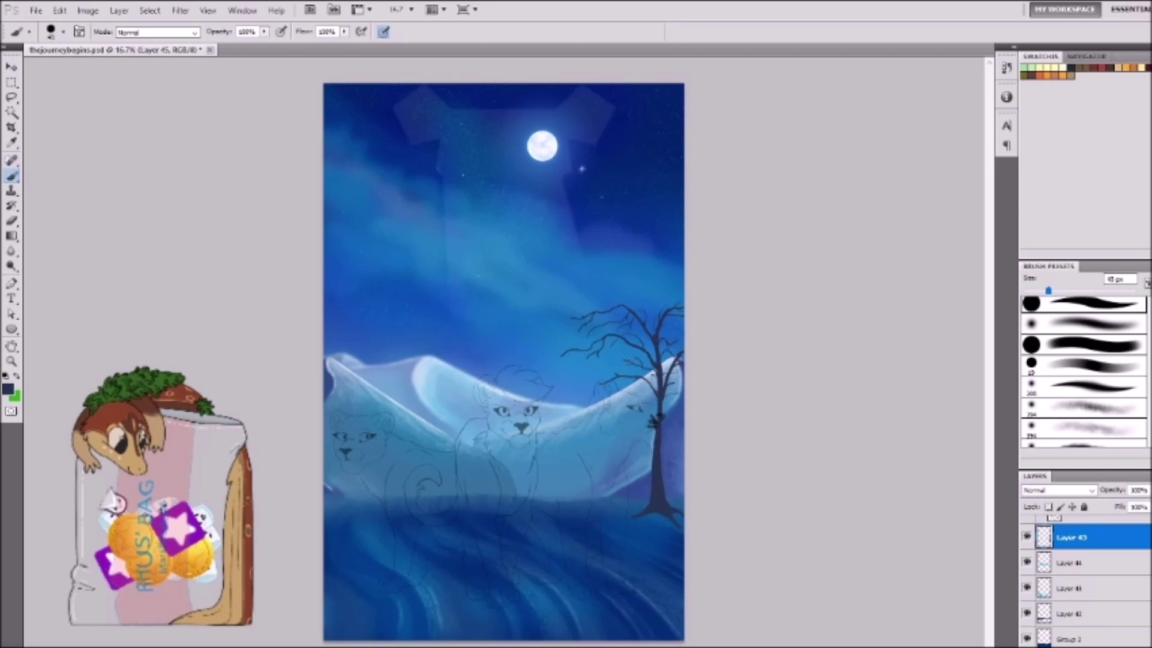
Step: Lock the tree layer's transparent pixels and paint thin white moonlit snow highlights along its branches and trunk
key(slash)
key(x)
key(ctrl+plus)
key(ctrl+plus)
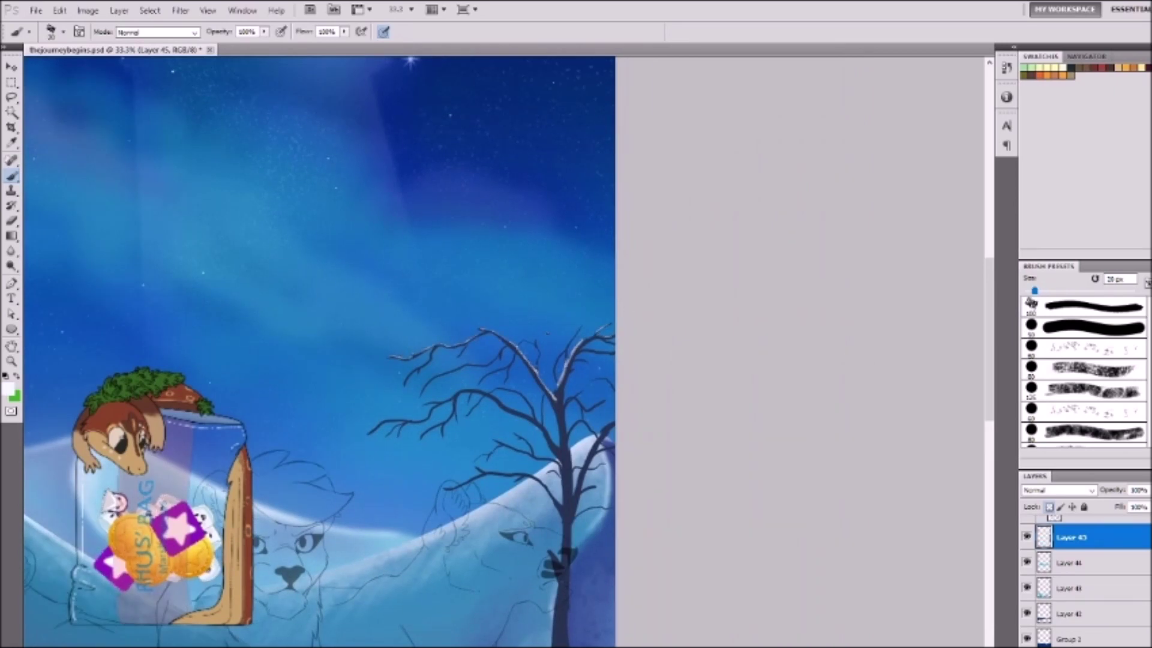
drag(318, 360, 256, 297)
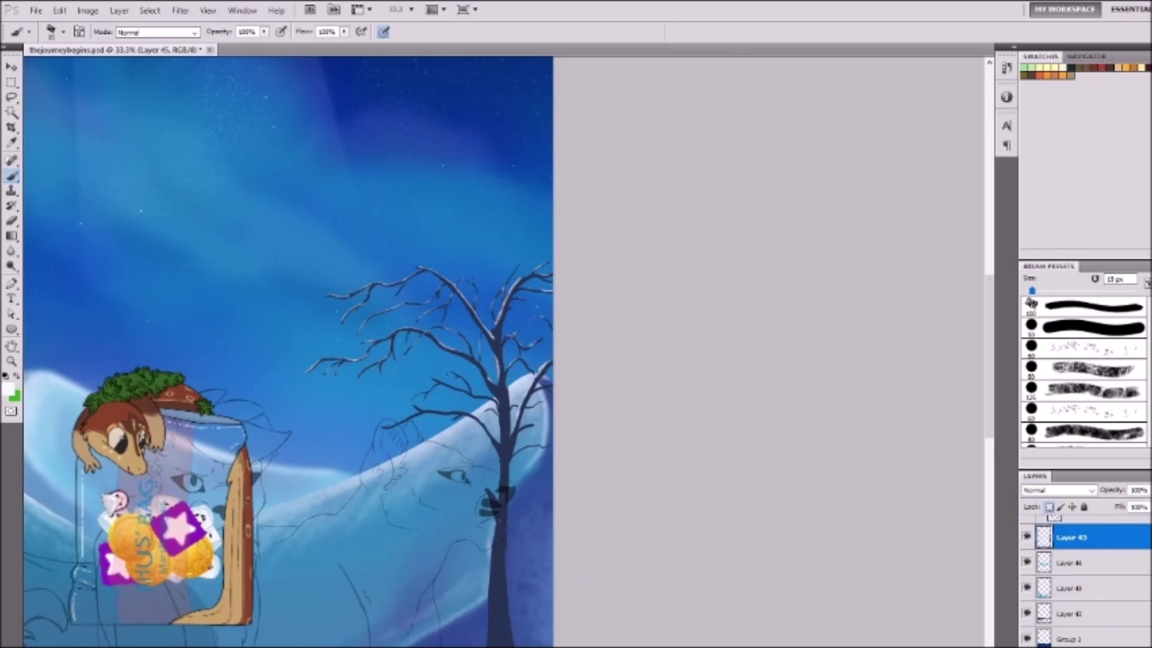
mouse_move(494, 386)
mouse_down()
mouse_move(680, 374)
mouse_move(566, 218)
mouse_up()
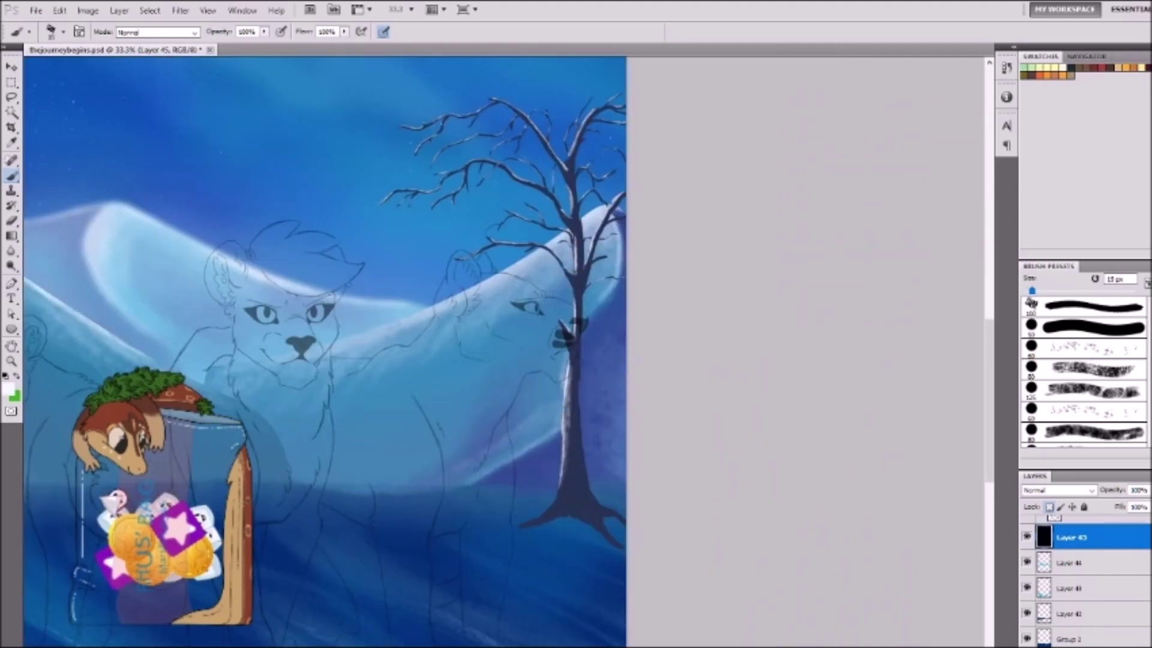
Step: Paste a copy of the snow-lit bare tree and transform it to stand along the canvas's left edge
scroll(768, 527, down, 3)
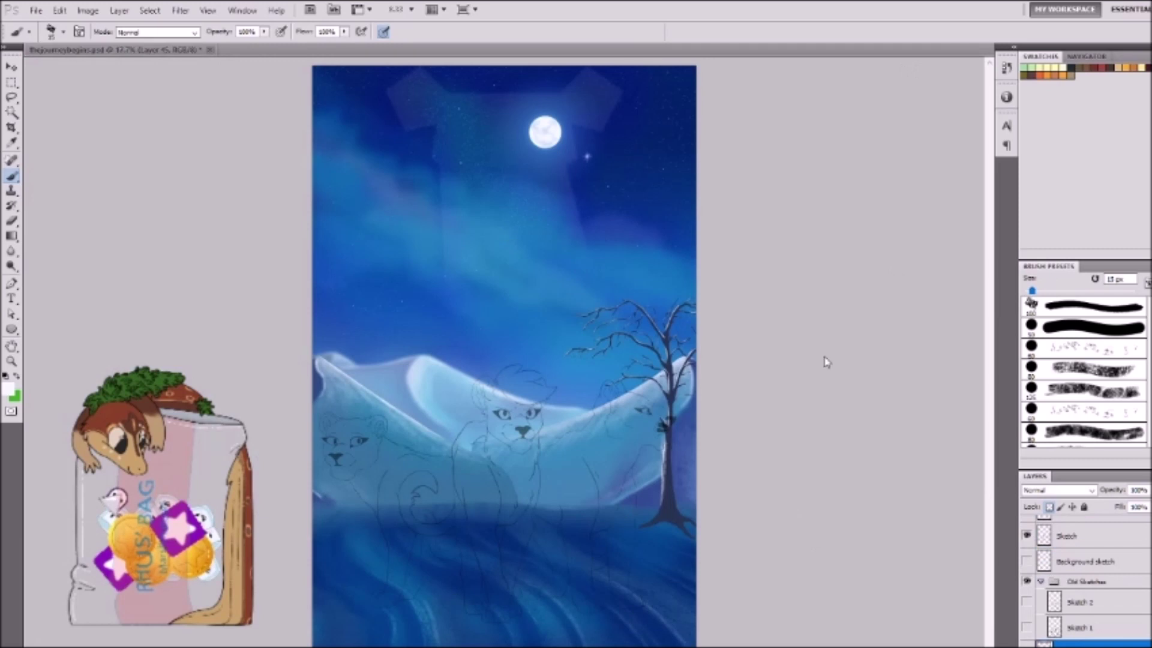
key(v)
key(e)
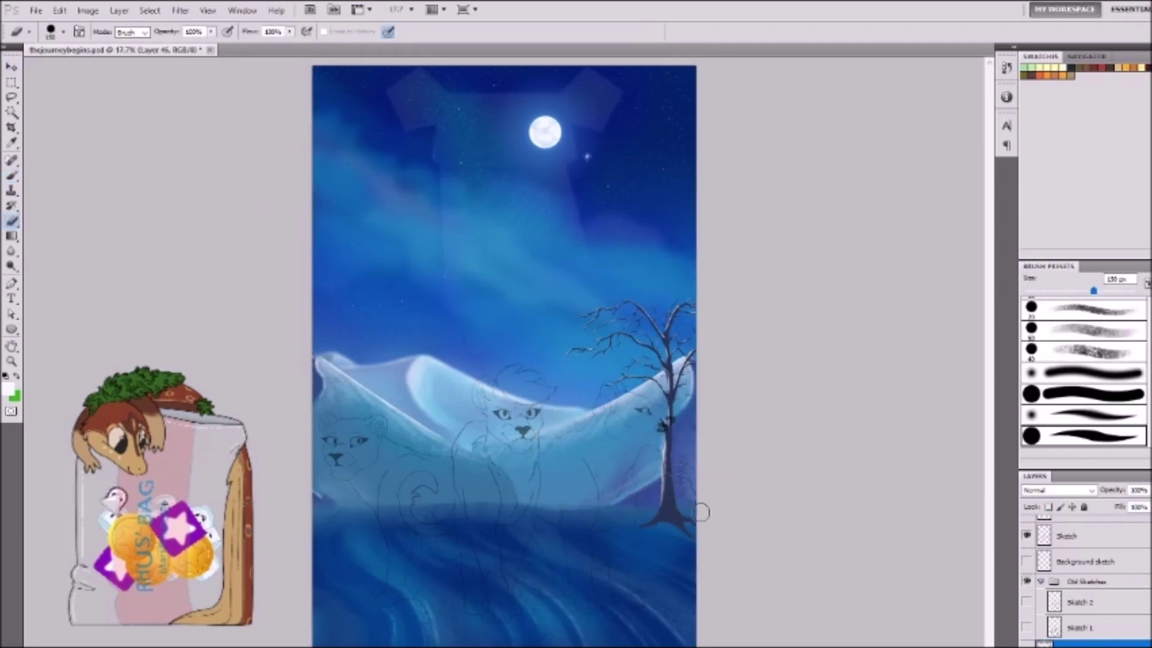
key(ctrl+v)
key(ctrl+t)
drag(509, 363, 322, 413)
drag(231, 258, 291, 291)
mouse_move(420, 258)
mouse_down()
mouse_move(414, 282)
mouse_move(445, 343)
mouse_up()
key(Return)
Step: Lasso the long branch reaching inward from the left tree and delete it on its own layer
key(l)
scroll(1079, 576, down, 2)
click(1070, 615)
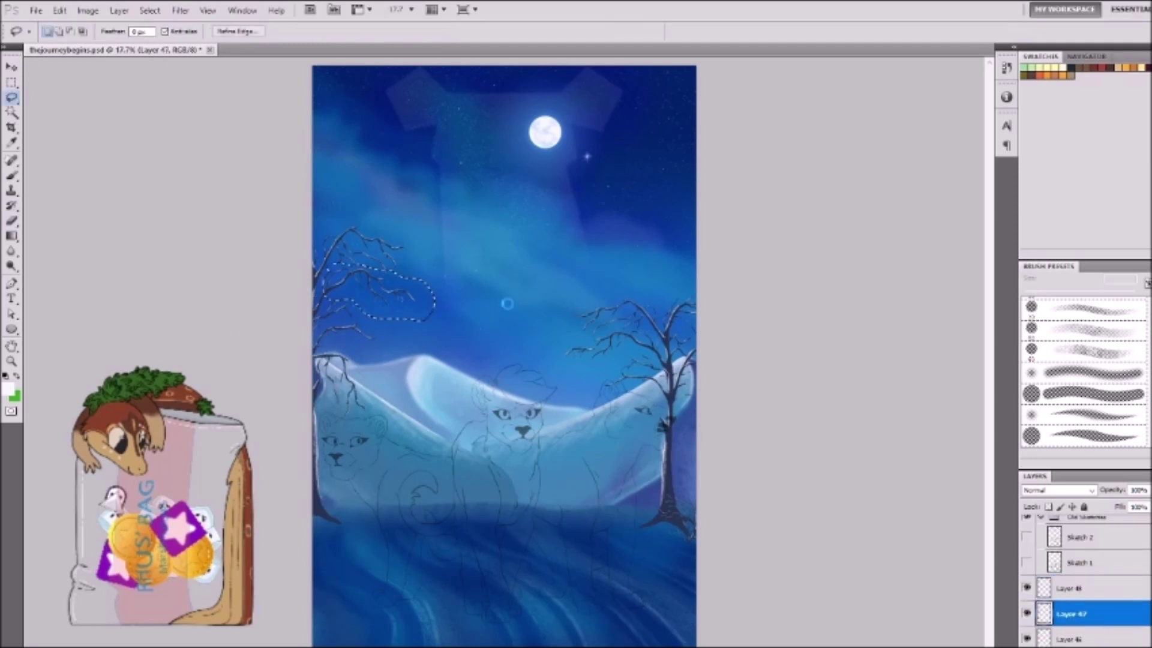
key(Delete)
Step: Blend the left tree's base into the snow on a new layer using blue sampled from the ground
key(i)
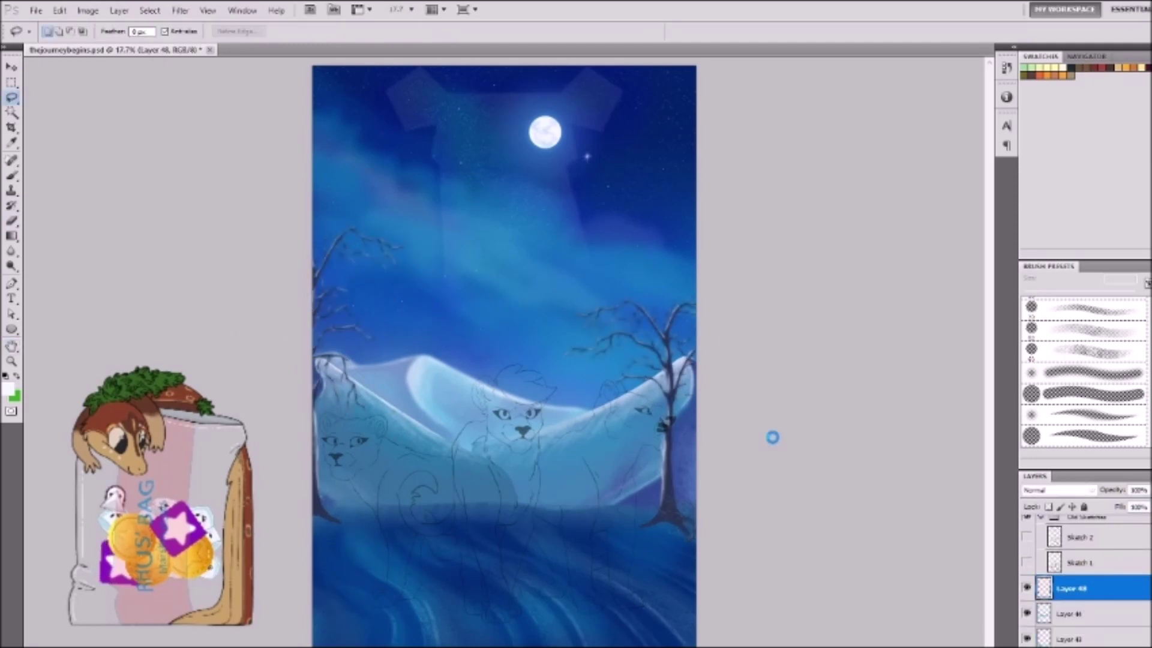
key(b)
key(ctrl+shift+alt+n)
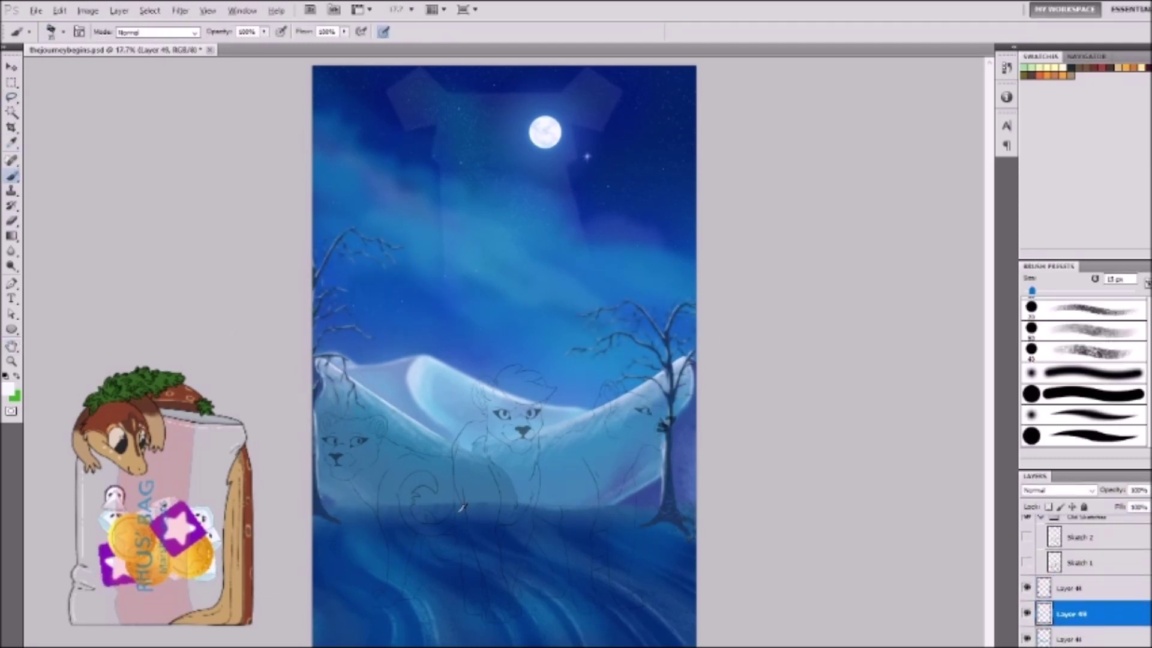
alt+click(309, 510)
Step: Narrow the right tree and place a small clump of bare branches in the scene's lower-left corner
key(ctrl+shift+alt+n)
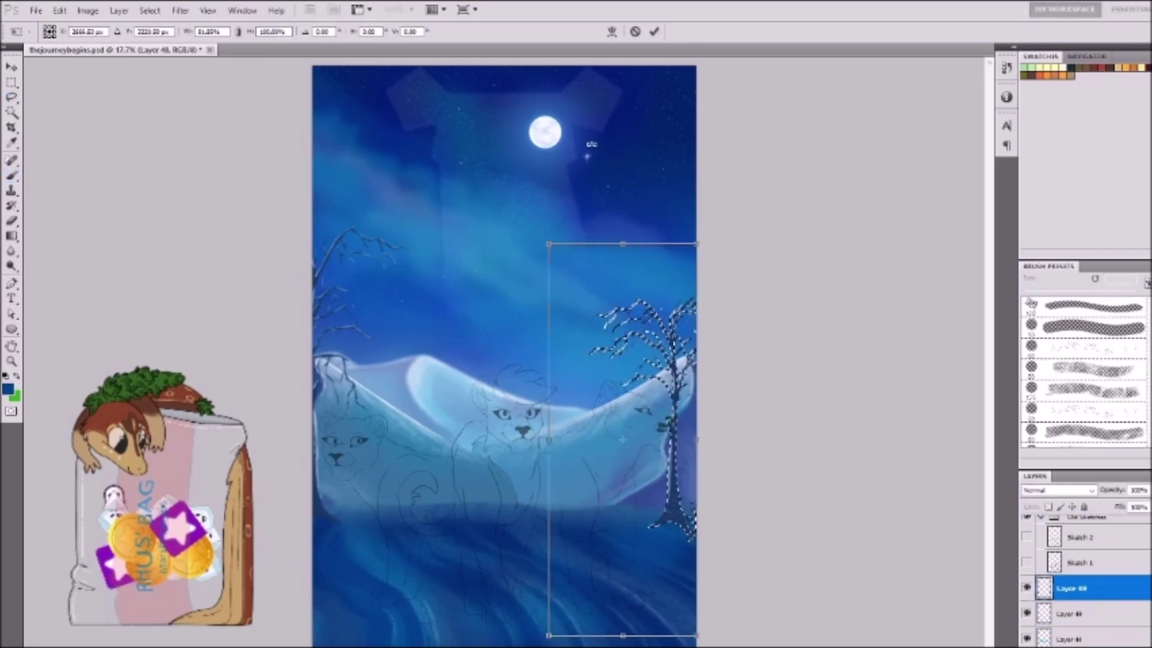
click(12, 69)
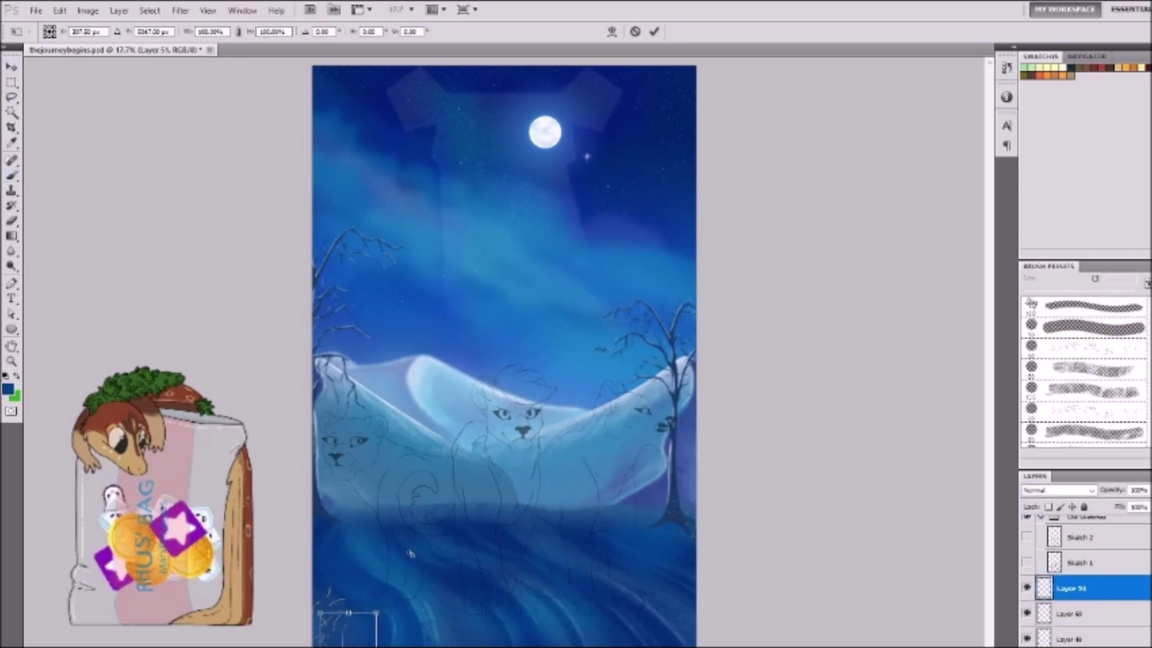
key(i)
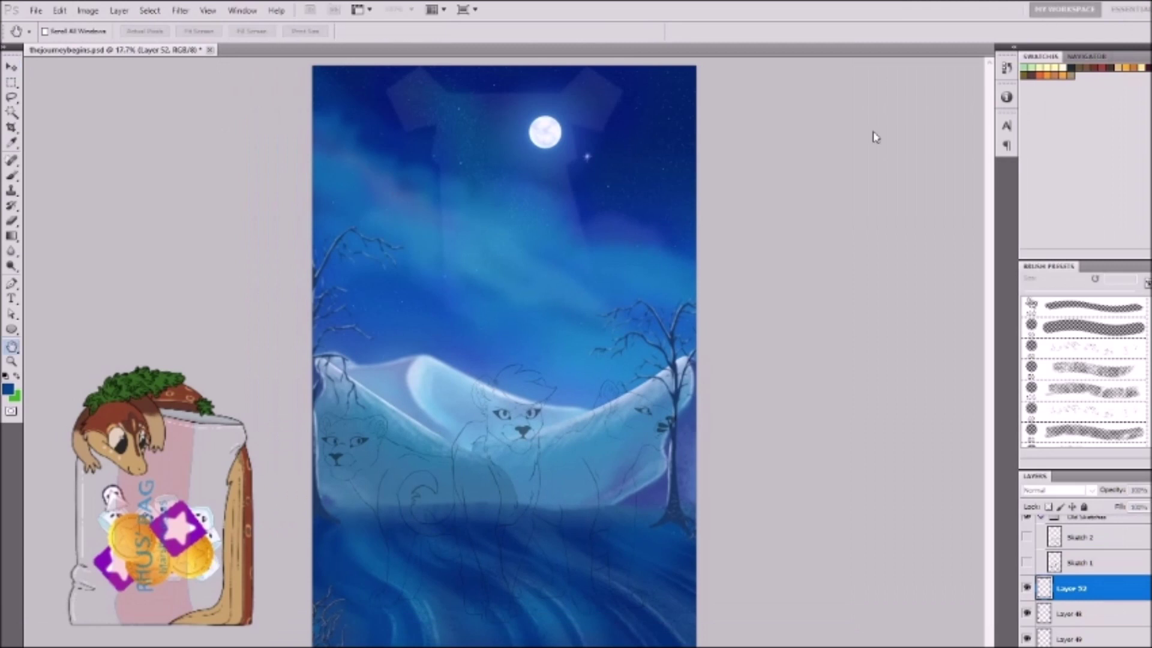
Step: Paint the solid silhouette of a pale blue boulder in the scene's lower-right corner on its own layer
key(b)
drag(620, 645, 696, 588)
key(period)
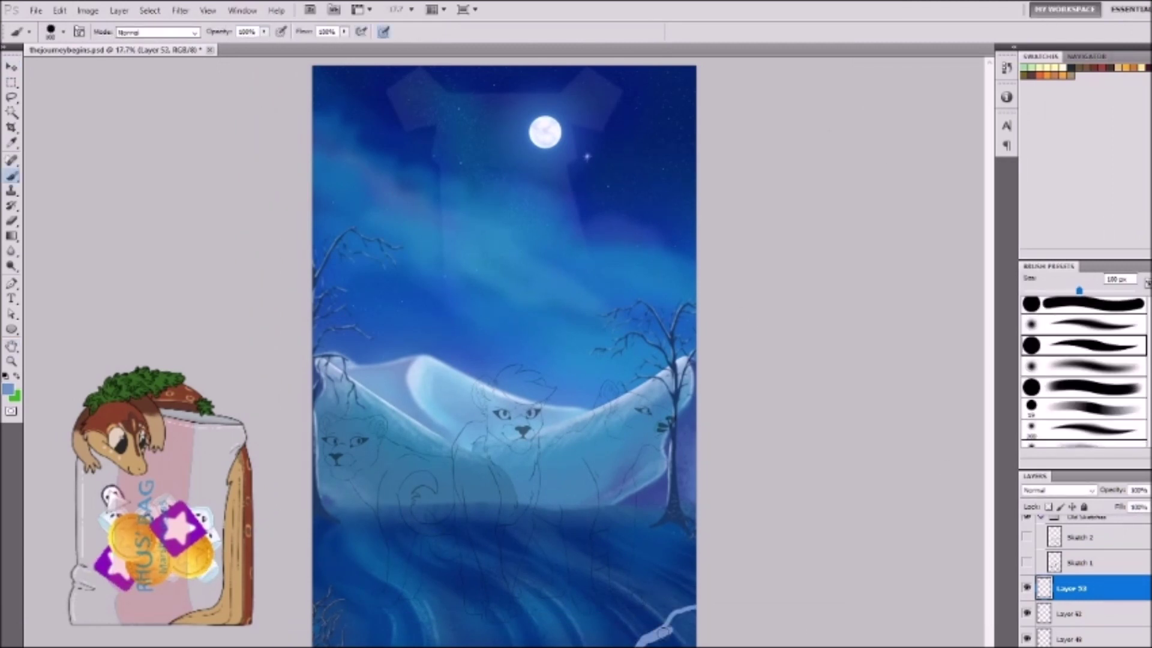
key(period)
key(period)
key(period)
key(period)
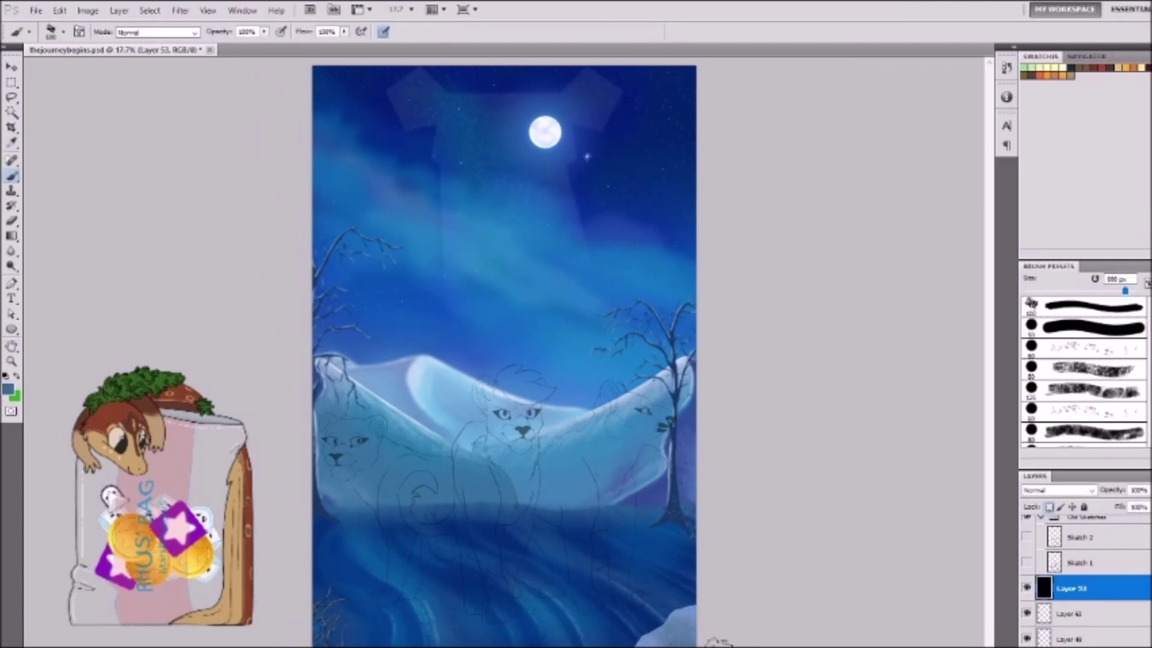
Step: Lock the boulder layer's transparent pixels and shade the rock with darker blues using textured brushes of varying size
key(bracketright)
key(bracketright)
key(bracketright)
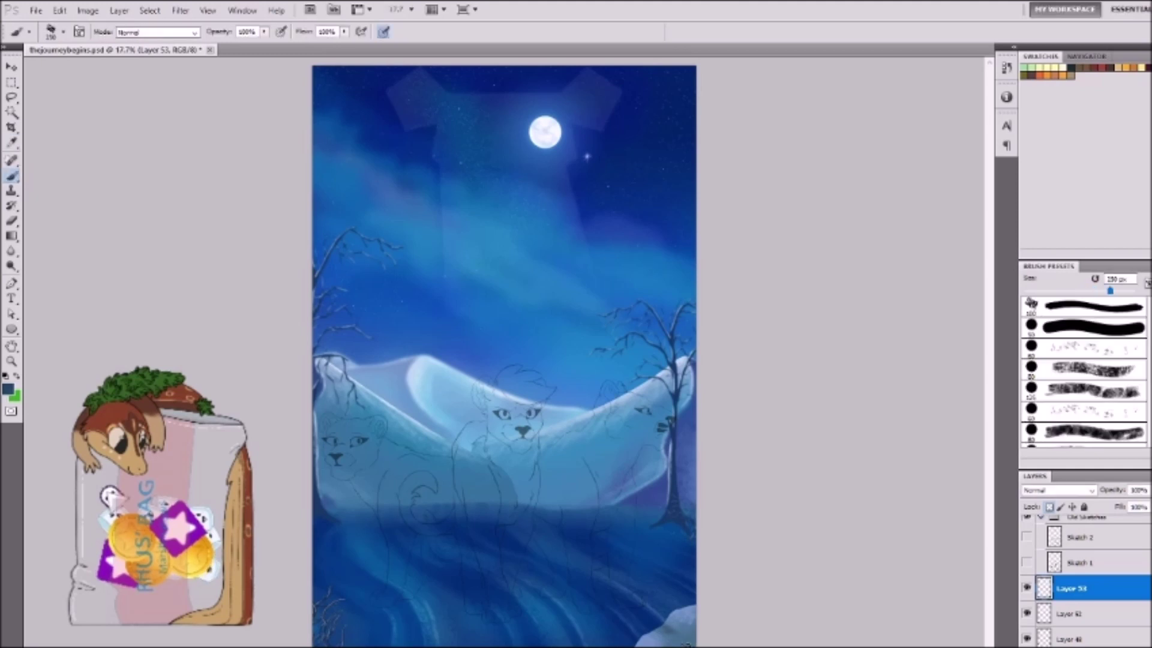
key(bracketleft)
key(bracketleft)
key(bracketleft)
key(bracketleft)
key(bracketleft)
key(bracketleft)
key(bracketleft)
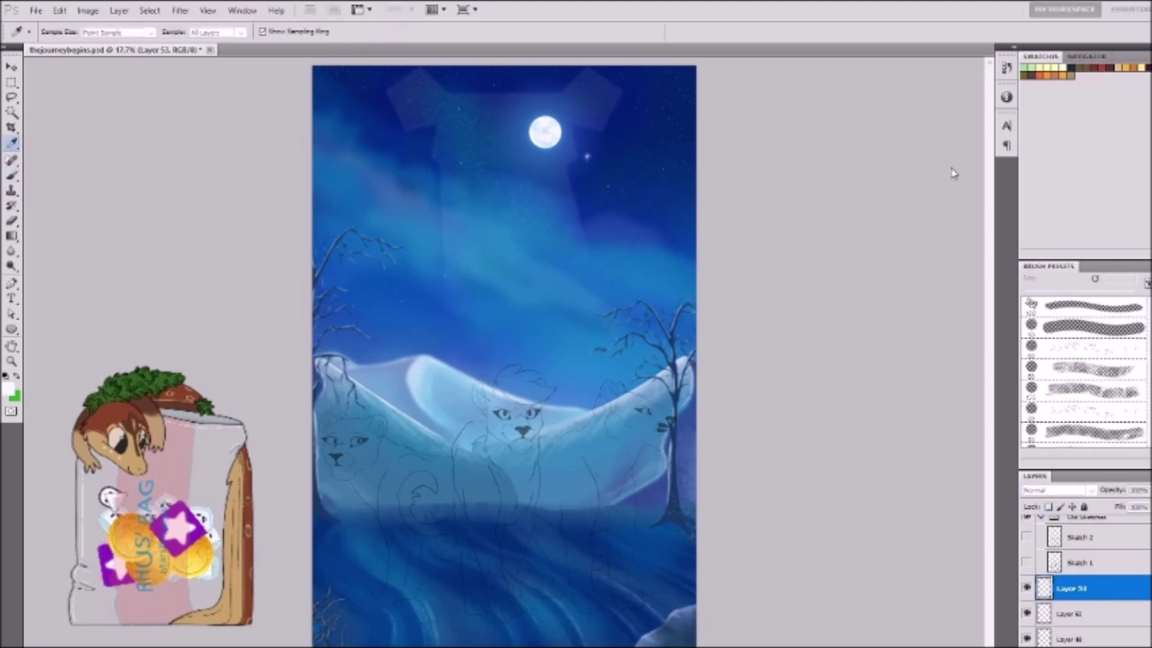
Step: Darken the boulder's surface on new layers, leaving a dark, rocky lower face
key(ctrl+bracketleft)
key(ctrl+shift+alt+n)
alt+click(690, 618)
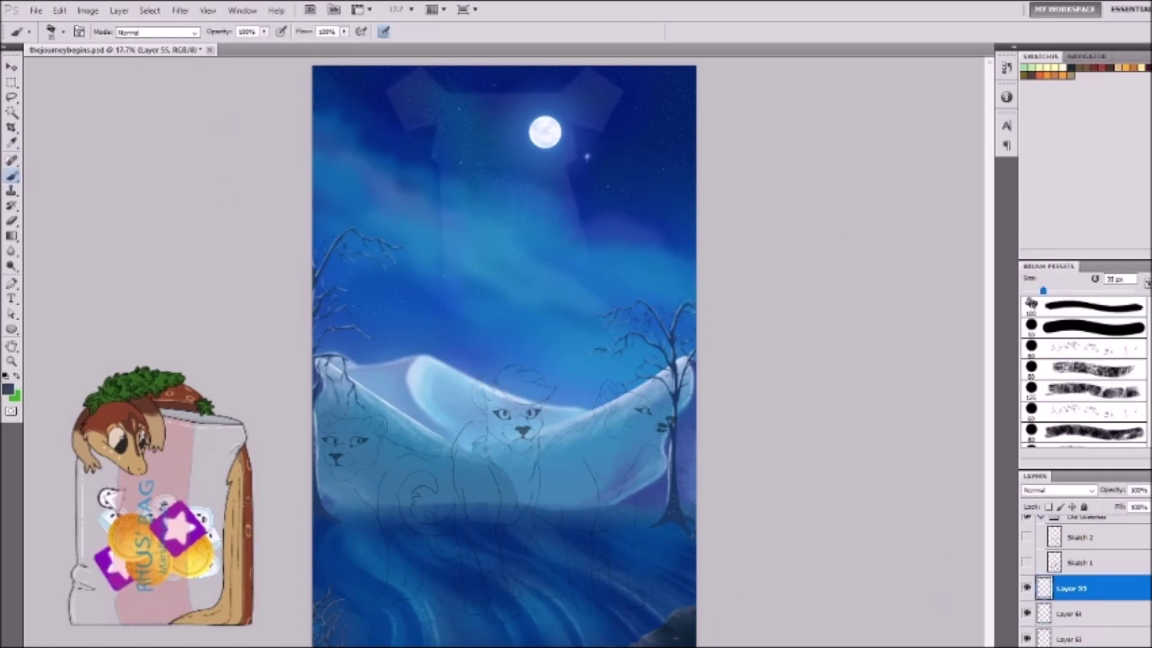
Step: Shade the trees and their bases with dark purple on a new layer set to Multiply at 40% opacity
key(ctrl+shift+alt+n)
key(g)
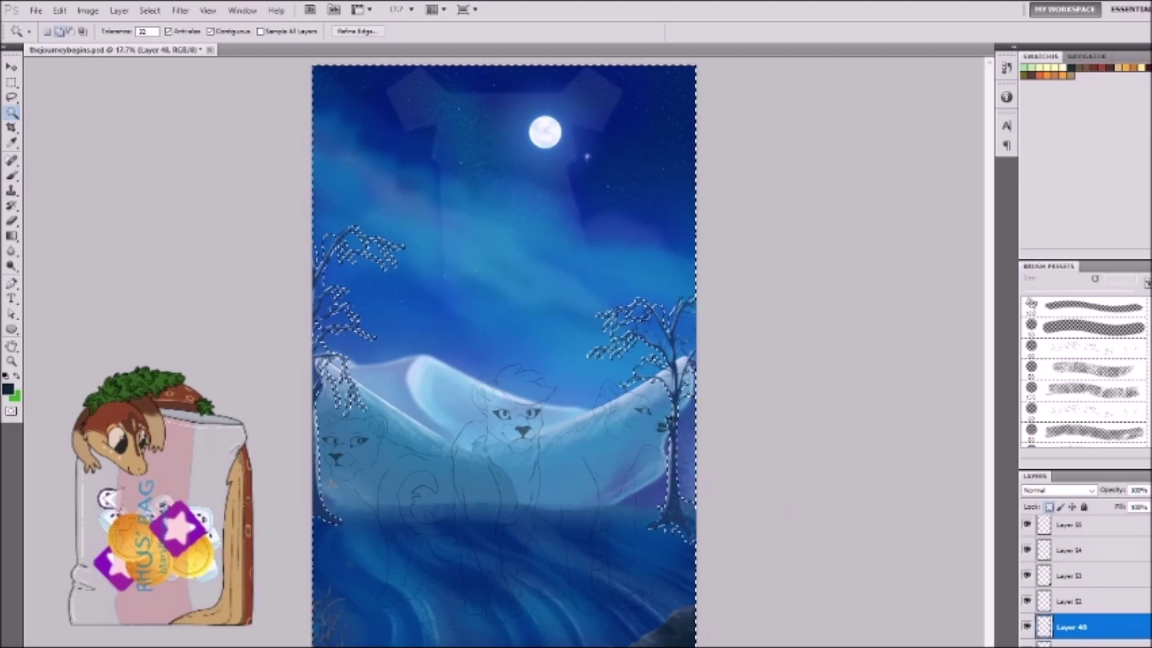
key(b)
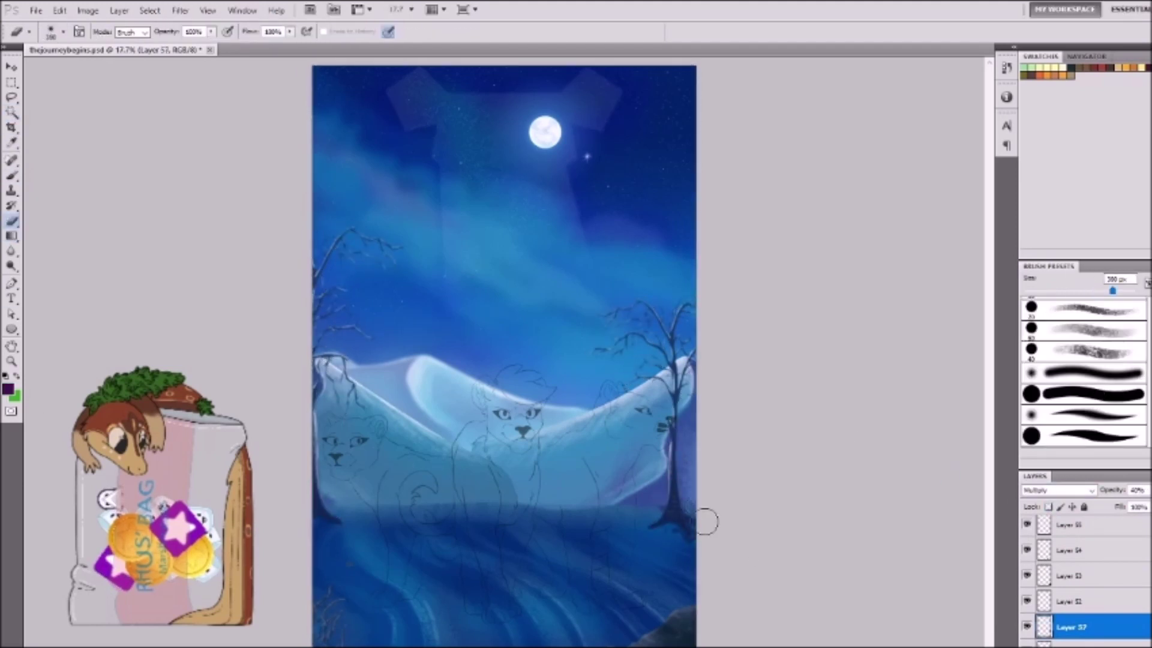
key(alt+bracketright)
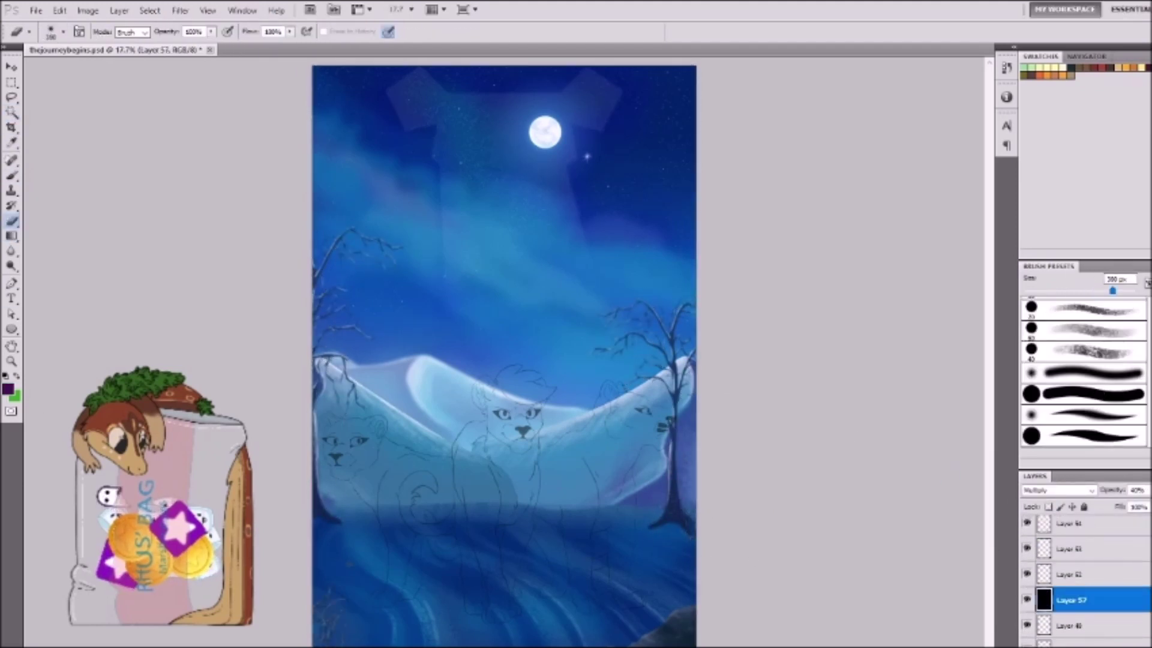
Step: Merge the painted background into one layer beneath the sketches and save thejourneybegins.psd
key(b)
key(alt+bracketleft)
key(alt+bracketleft)
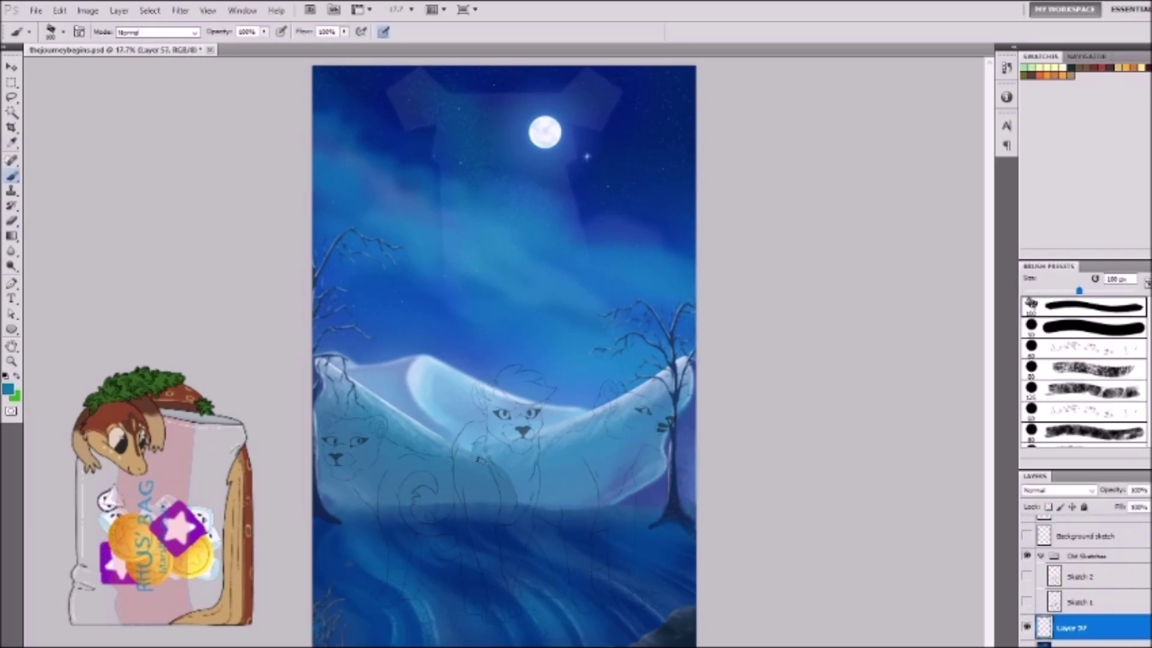
key(alt+bracketleft)
key(alt+bracketleft)
key(ctrl+s)
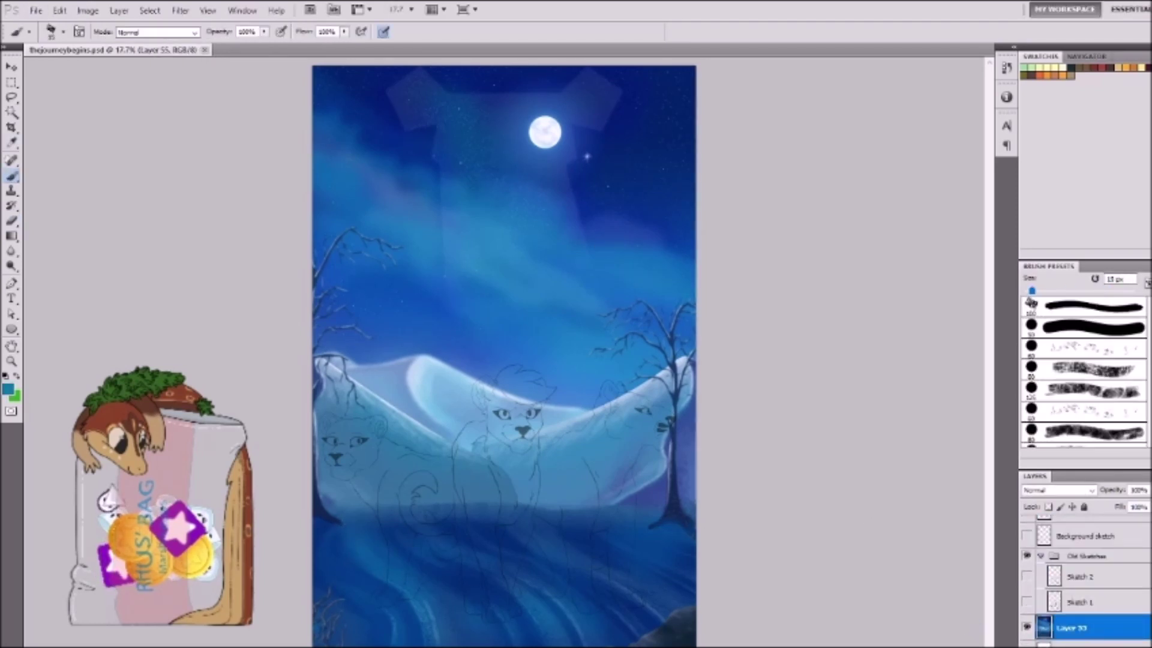
Step: Glaze the snow's lower-right corner with purple in Soft Light using a very large soft brush, and stamp the visible layers
key(bracketright)
key(bracketright)
key(bracketright)
key(bracketright)
key(bracketright)
key(bracketright)
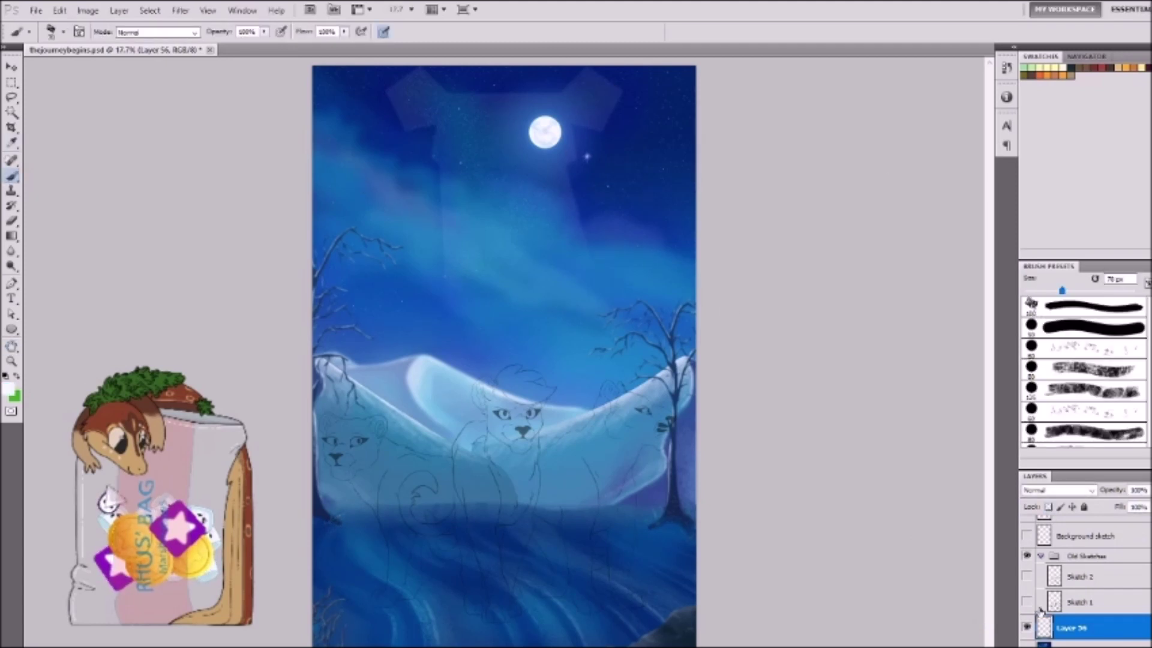
key(ctrl+minus)
key(ctrl+minus)
key(ctrl+minus)
key(bracketright)
key(bracketright)
key(bracketright)
key(bracketright)
key(bracketright)
key(bracketright)
key(bracketright)
key(bracketright)
click(591, 506)
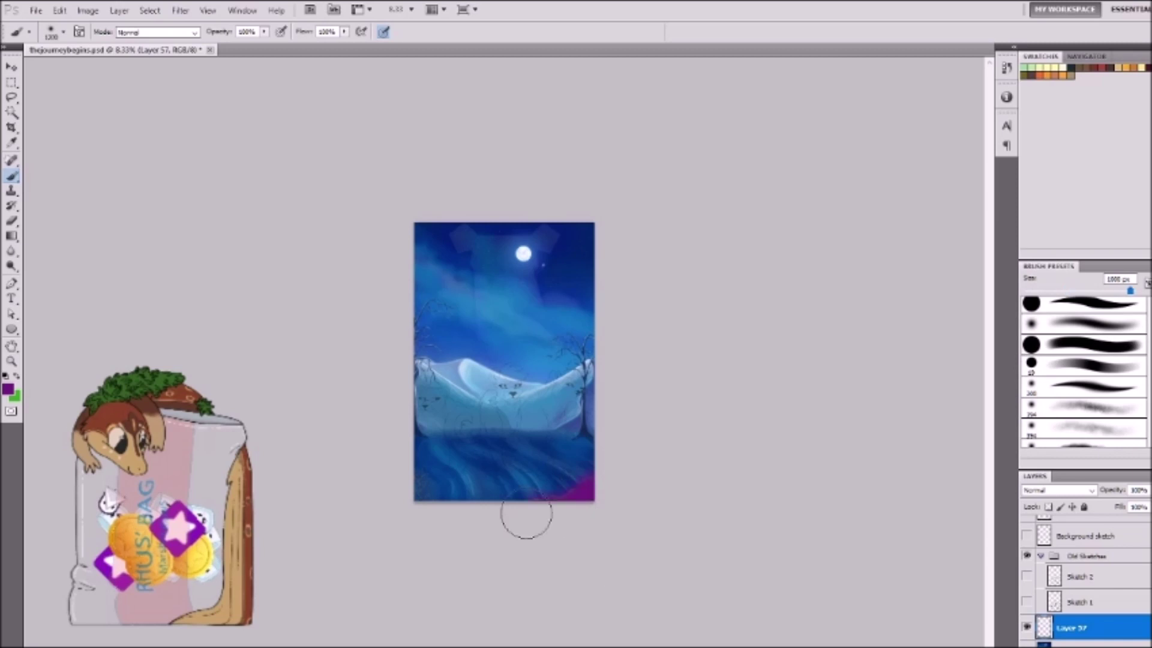
alt+click(589, 488)
key(shift+alt+f)
key(ctrl+shift+alt+e)
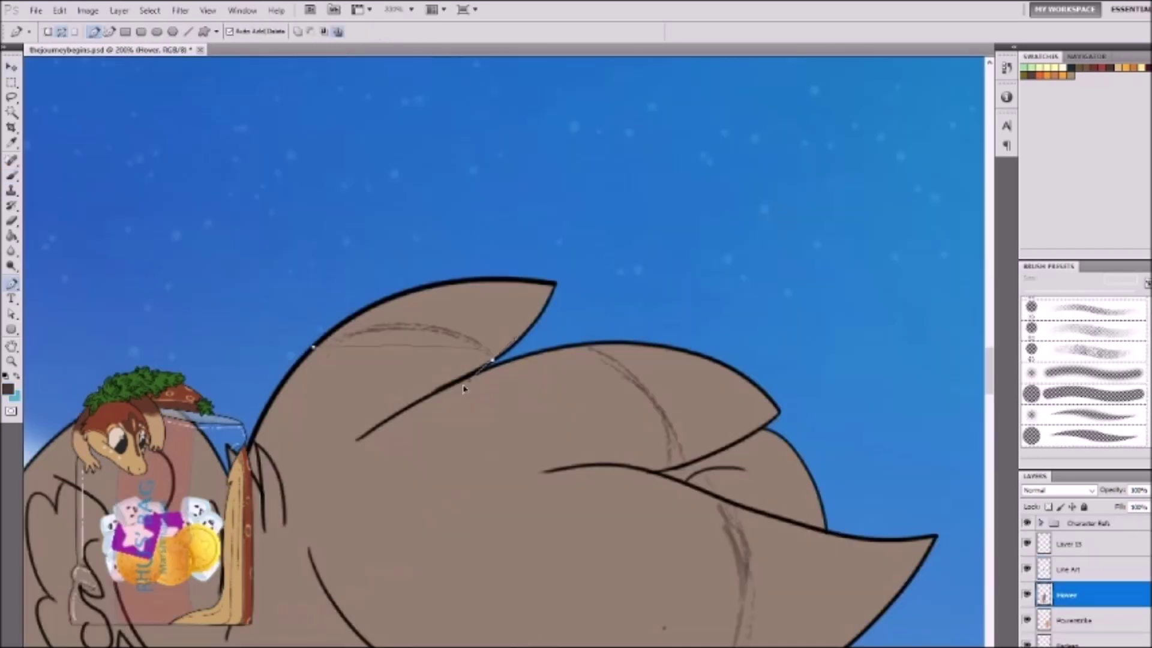
Step: Fill the grey cat's tail tip and three hair-tuft tips with solid dark brown on the Hover layer
key(b)
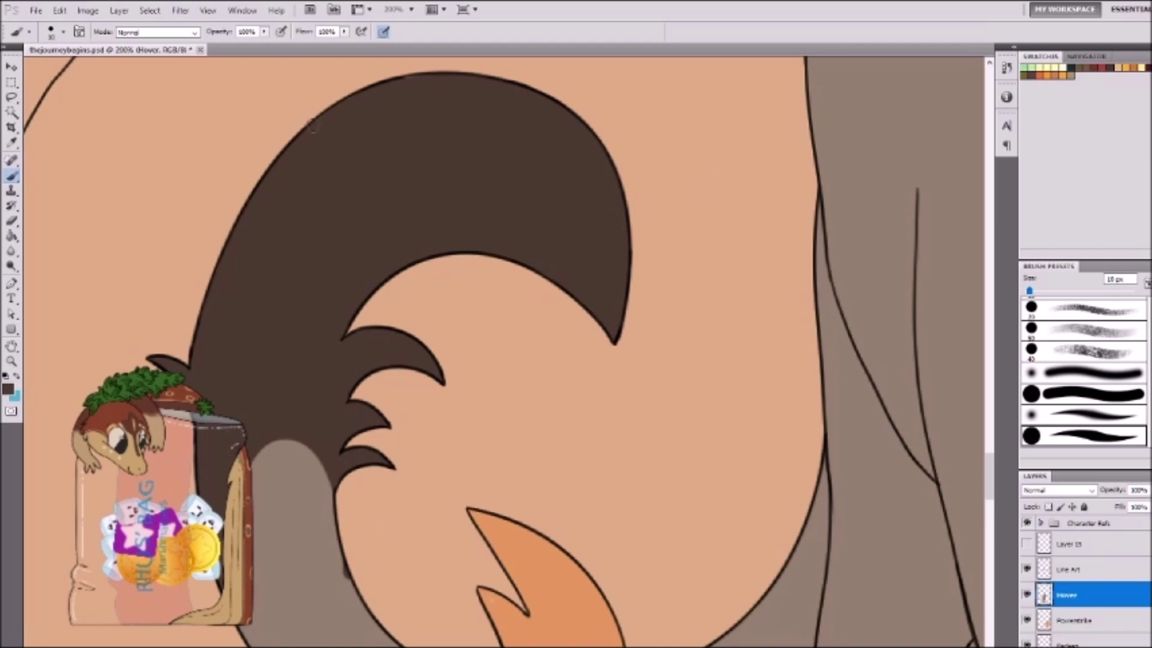
drag(600, 384, 504, 360)
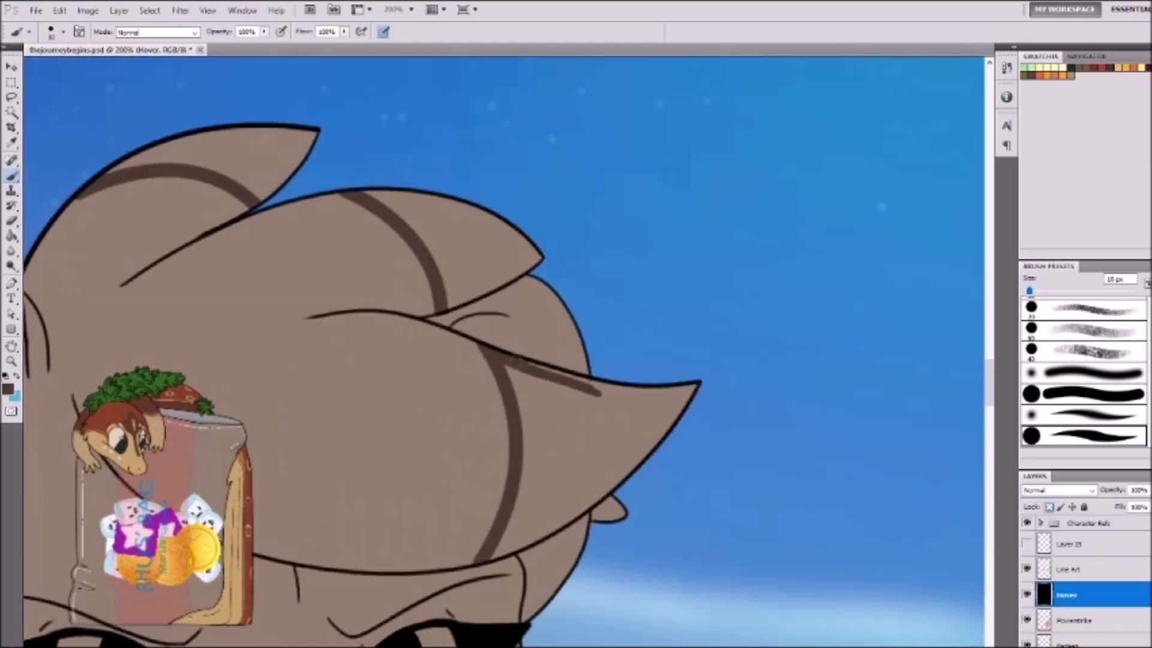
drag(696, 383, 516, 444)
drag(677, 420, 497, 552)
mouse_move(624, 444)
mouse_down()
mouse_move(520, 485)
mouse_move(576, 408)
mouse_up()
drag(468, 300, 384, 204)
drag(528, 258, 432, 240)
key(bracketleft)
mouse_move(198, 143)
mouse_down()
mouse_move(255, 193)
mouse_move(309, 135)
mouse_up()
key(bracketright)
key(bracketright)
key(bracketright)
key(bracketright)
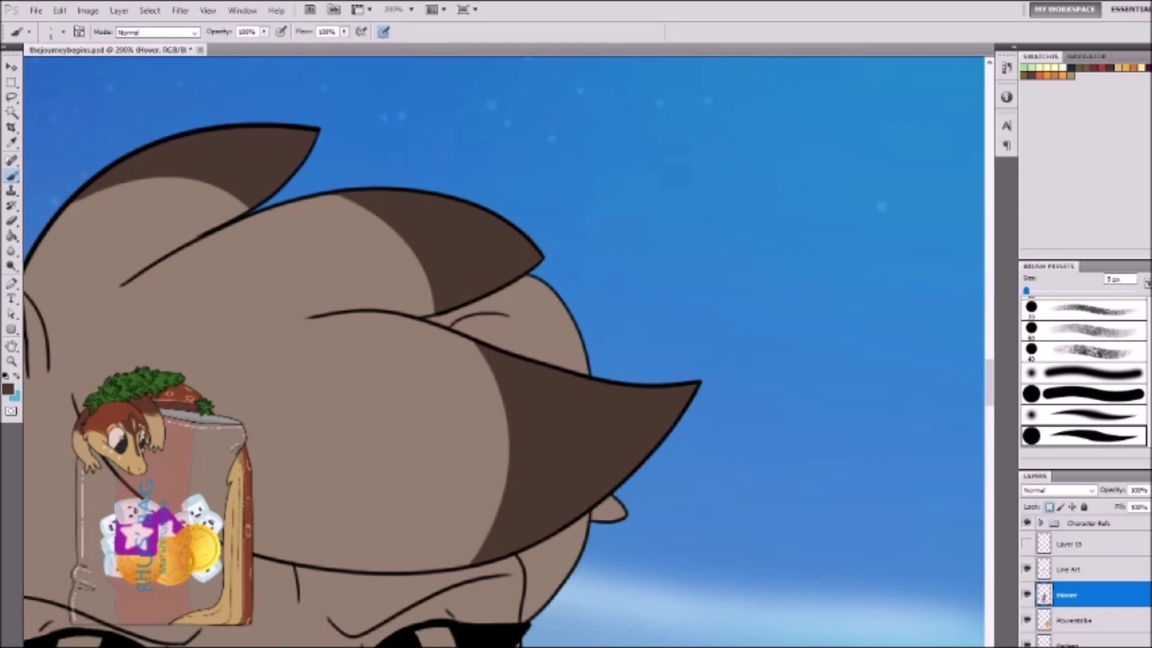
Step: Trace the sketched eye and cheek markings with grey stroked Pen paths and hide the marking sketch layer
key(ctrl+0)
scroll(510, 432, up, 3)
key(p)
click(409, 274)
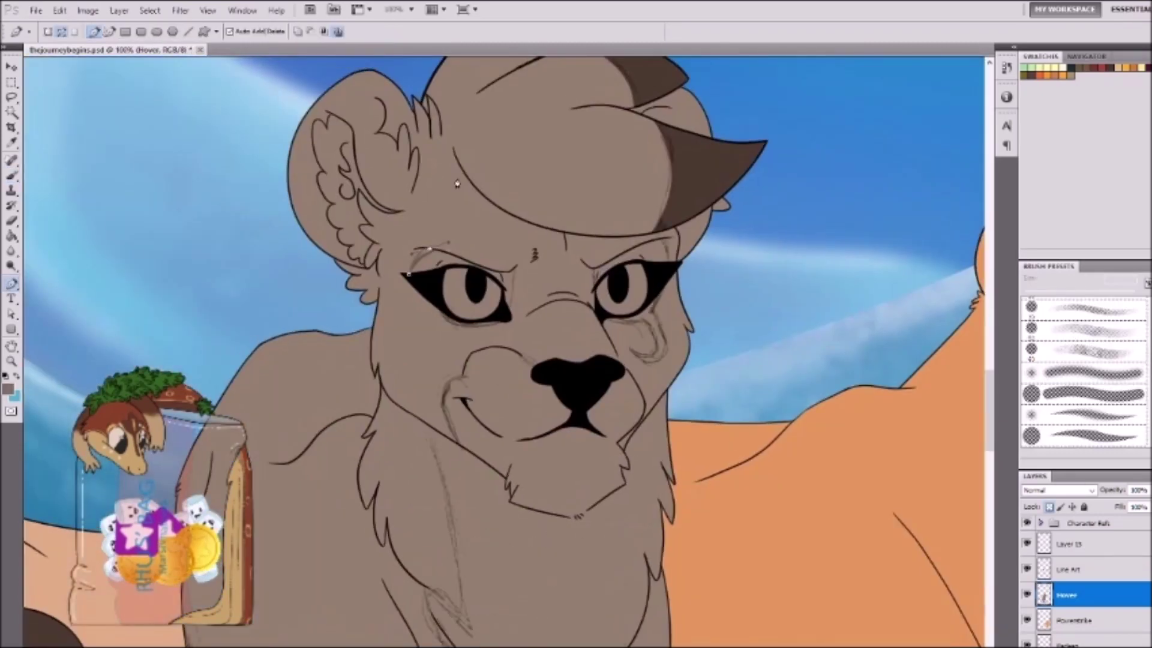
click(671, 266)
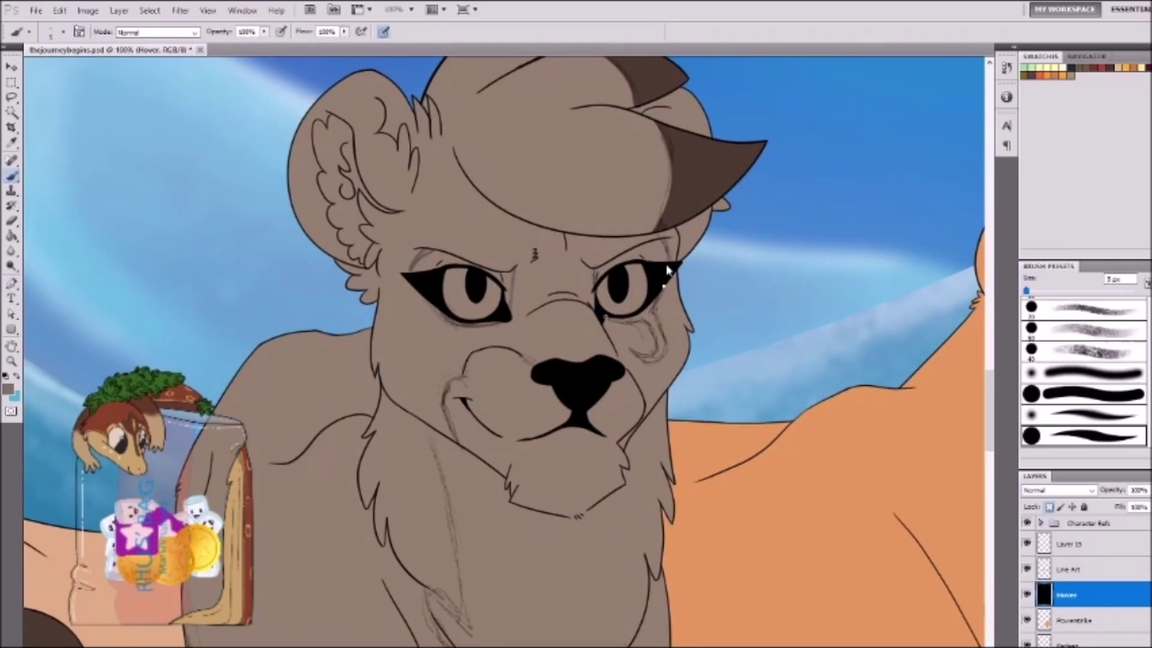
click(1027, 544)
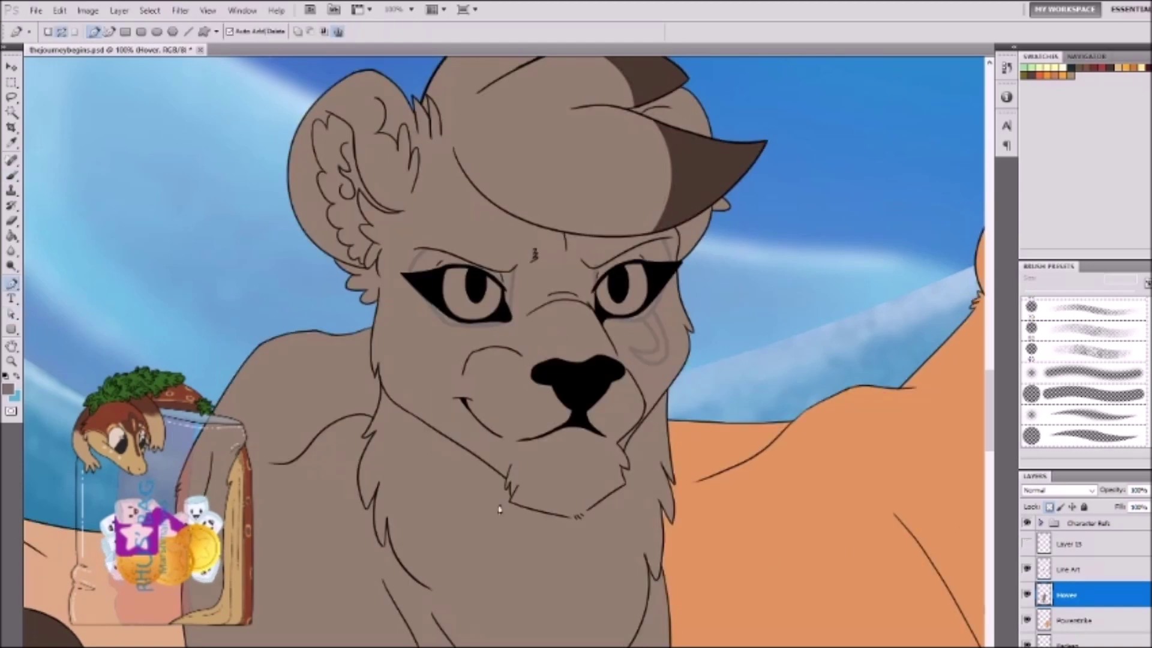
Step: Show the marking sketch again and trace the grey cat's chest markings with Pen paths on the Hover layer
scroll(517, 593, up, 2)
scroll(517, 594, up, 2)
key(ctrl+minus)
key(ctrl+minus)
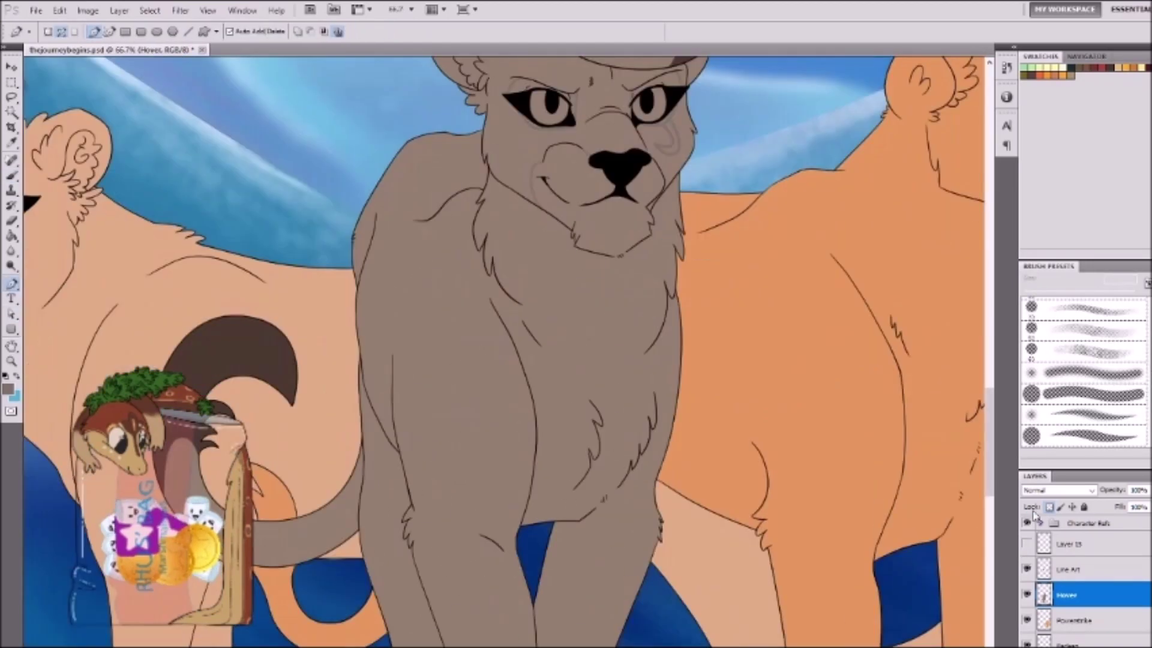
click(1027, 543)
key(ctrl+plus)
key(b)
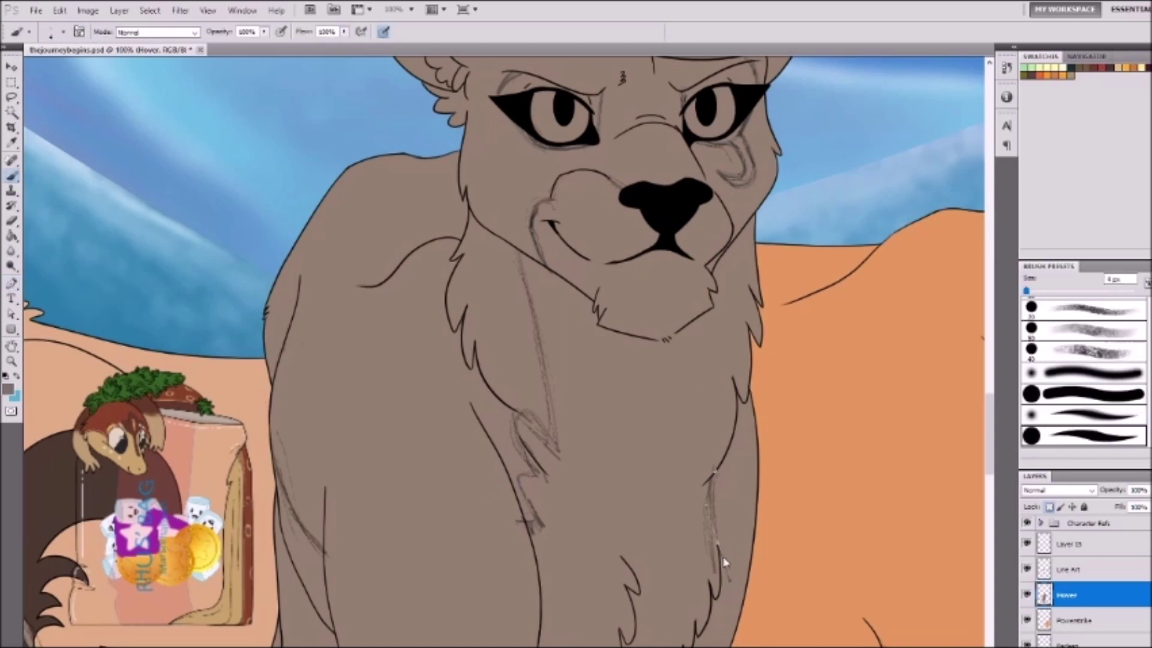
Step: Fill the markings around the grey cat's eyes with darker grey and check the character reference images
scroll(554, 334, up, 3)
scroll(504, 437, up, 2)
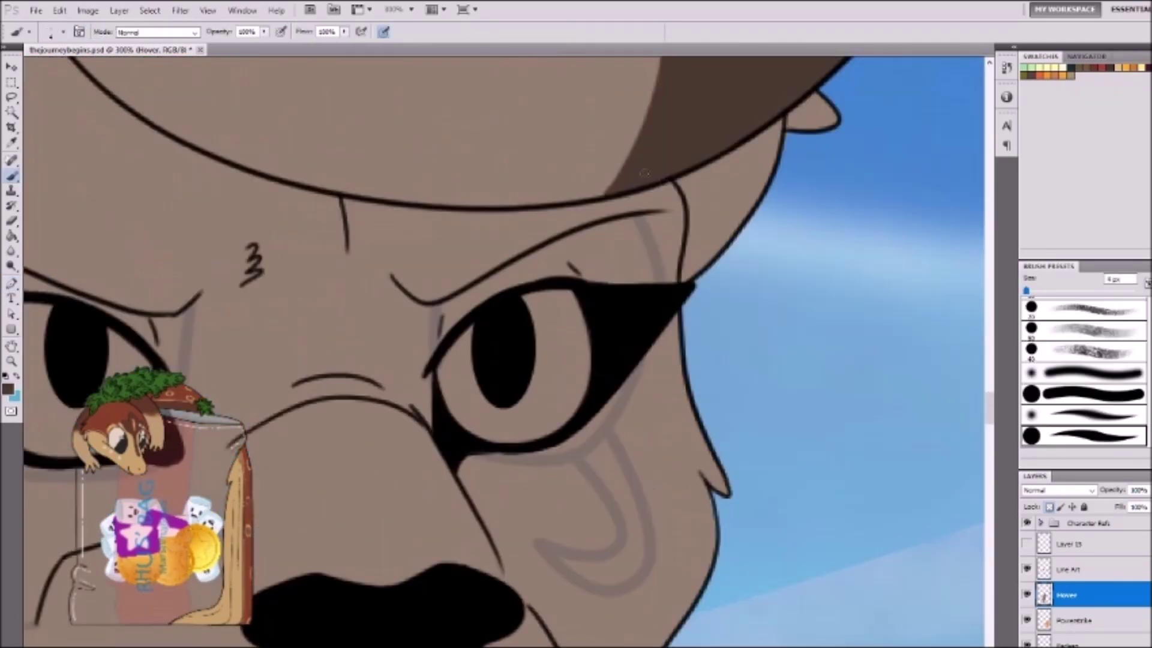
scroll(590, 449, left, 5)
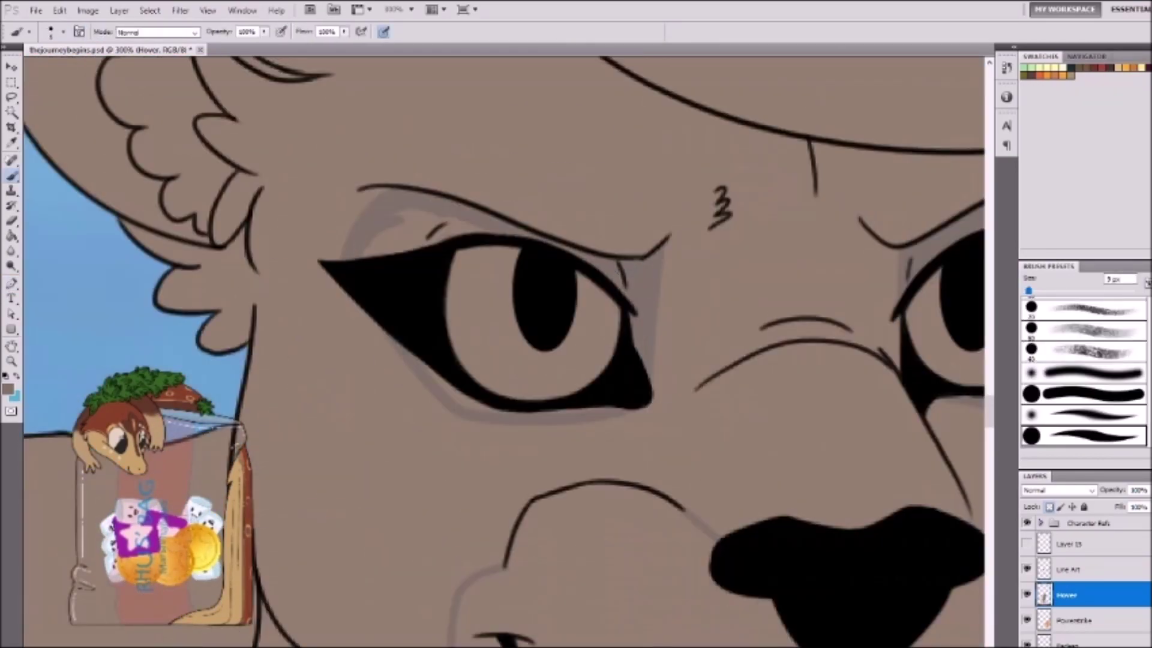
key(ctrl+minus)
scroll(503, 348, down, 3)
scroll(503, 348, down, 5)
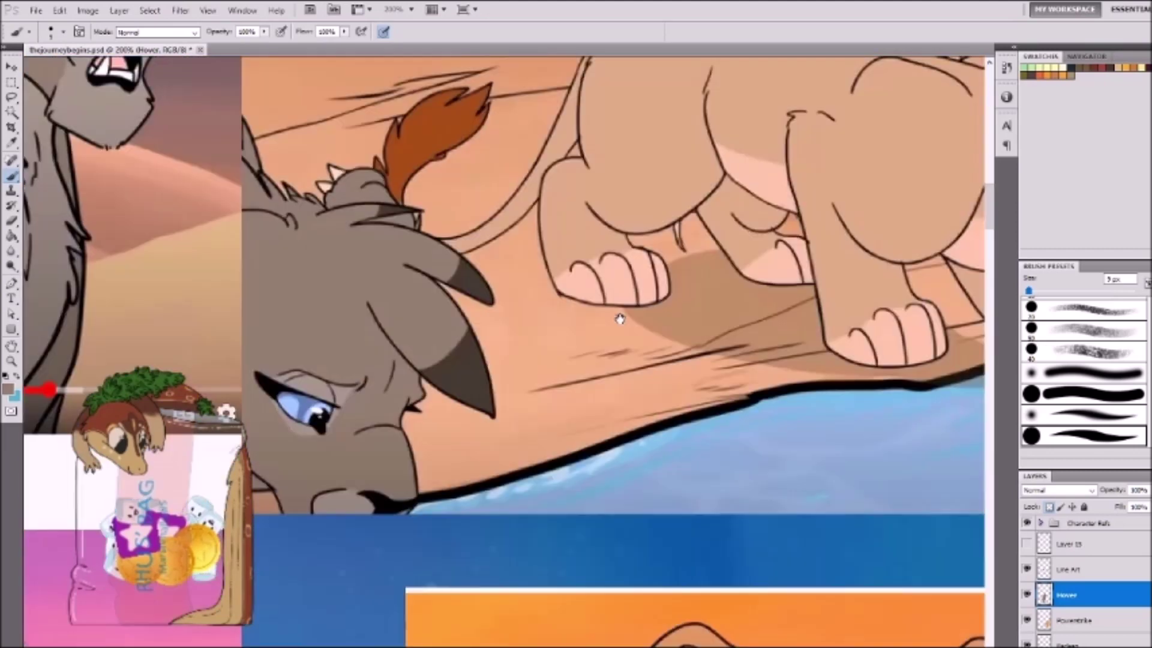
Step: Fill the grey cat's muzzle and chin marking with the darker grey, using a larger hard brush
scroll(504, 348, up, 5)
drag(465, 401, 580, 422)
drag(444, 447, 390, 594)
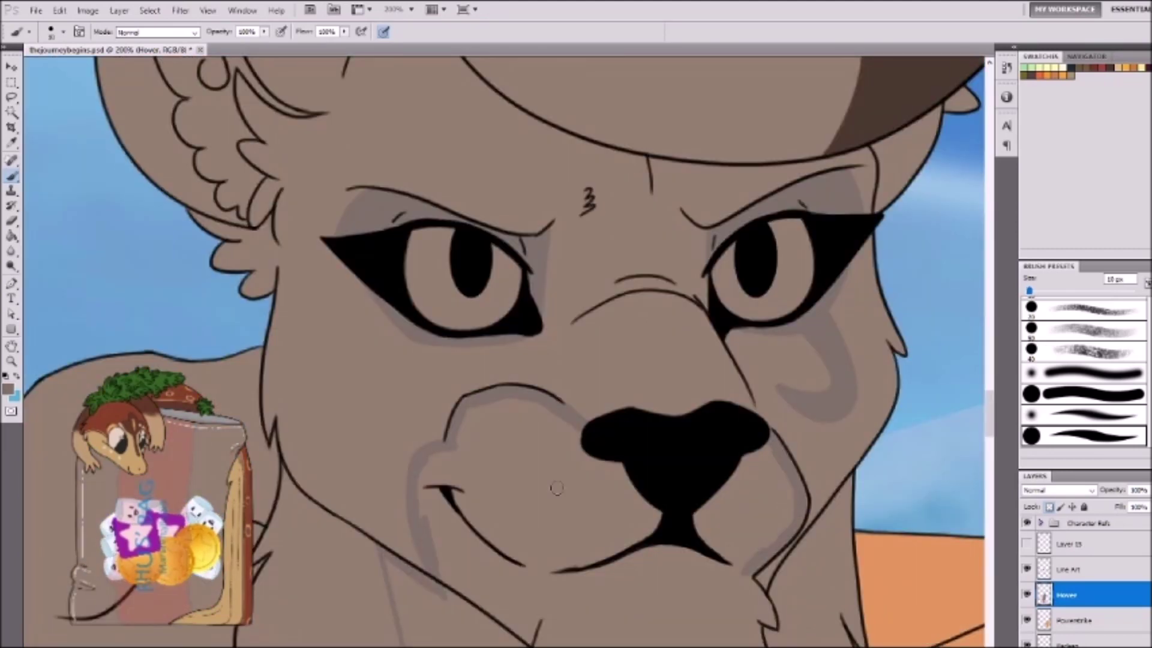
key(bracketright)
key(bracketright)
key(bracketright)
drag(456, 407, 659, 587)
drag(779, 456, 432, 636)
Step: Paint the darker grey across the grey cat's muzzle, chin, throat and upper chest inside the traced outline
scroll(420, 479, down, 5)
drag(376, 415, 386, 549)
scroll(420, 479, up, 1)
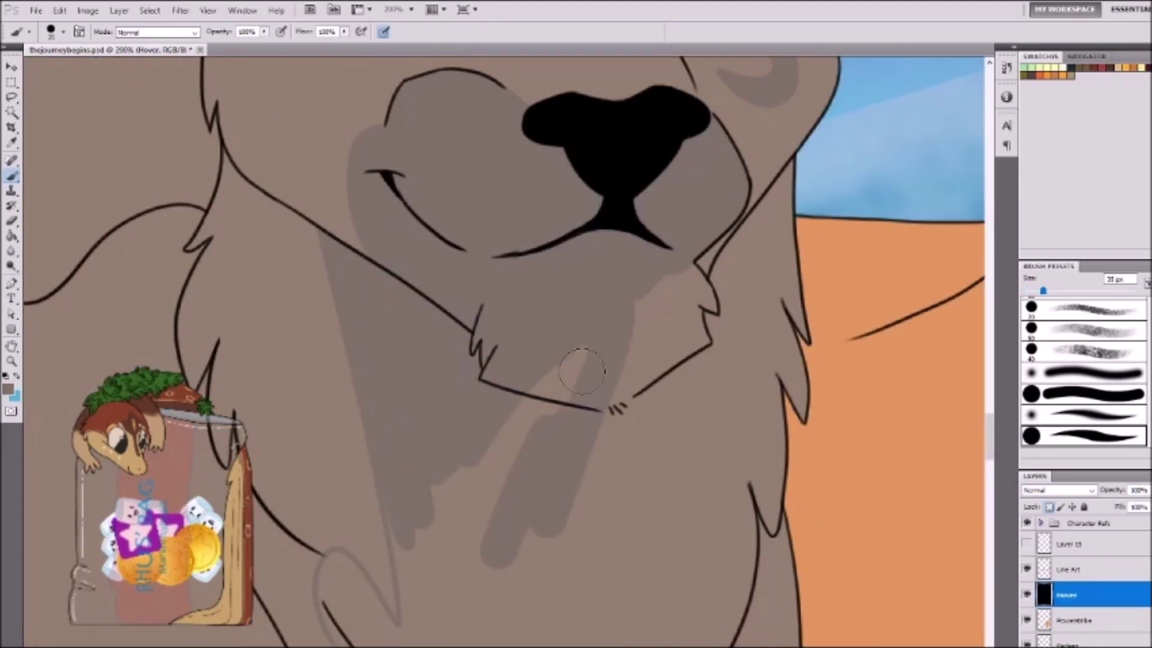
scroll(419, 480, down, 4)
scroll(420, 480, up, 7)
drag(570, 432, 637, 356)
scroll(638, 356, down, 3)
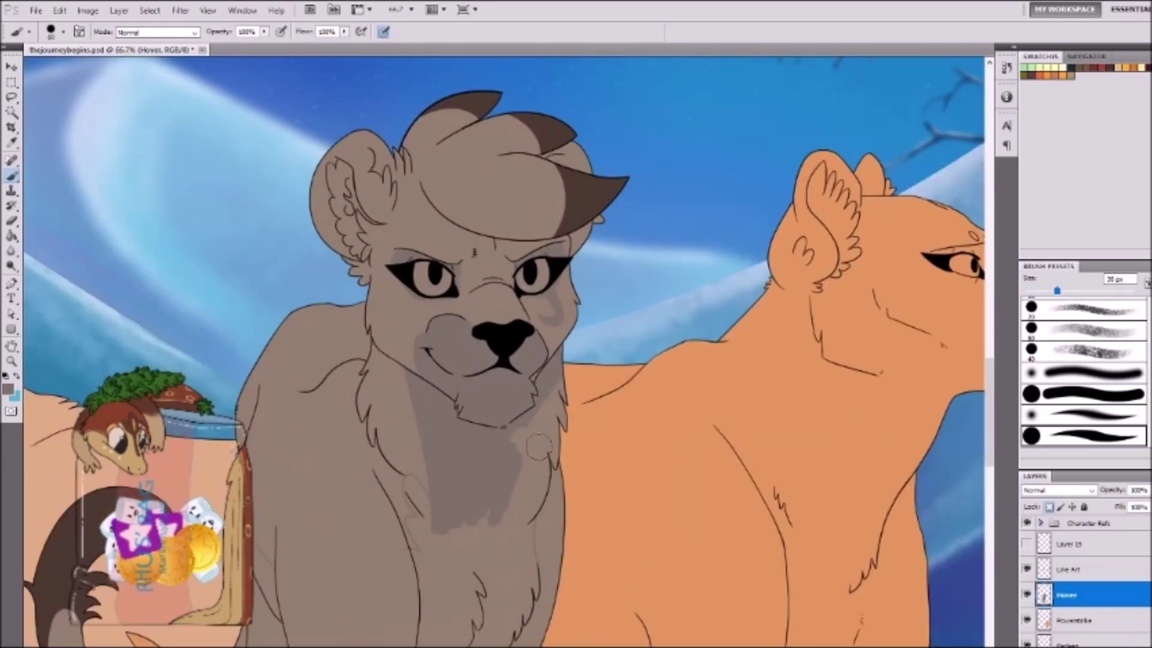
Step: Extend the darker grey fill over the middle of the grey cat's chest down to the inner fur tufts
scroll(478, 245, up, 3)
scroll(478, 244, down, 3)
drag(387, 177, 430, 385)
drag(390, 198, 455, 360)
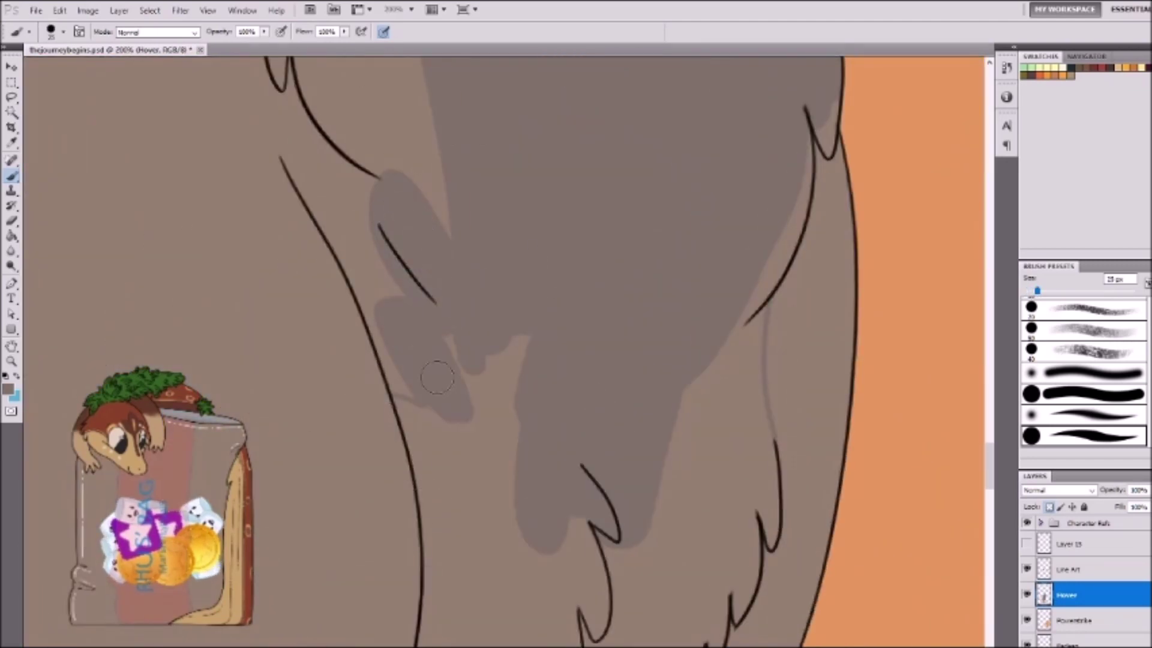
drag(420, 324, 522, 503)
scroll(522, 504, down, 3)
drag(528, 246, 516, 497)
scroll(516, 498, down, 3)
Step: Fill the grey cat's lower chest marking with the darker grey along the fur edge and front legs
mouse_move(570, 336)
mouse_down()
mouse_move(723, 402)
mouse_move(864, 233)
mouse_move(552, 486)
mouse_up()
drag(621, 420, 630, 298)
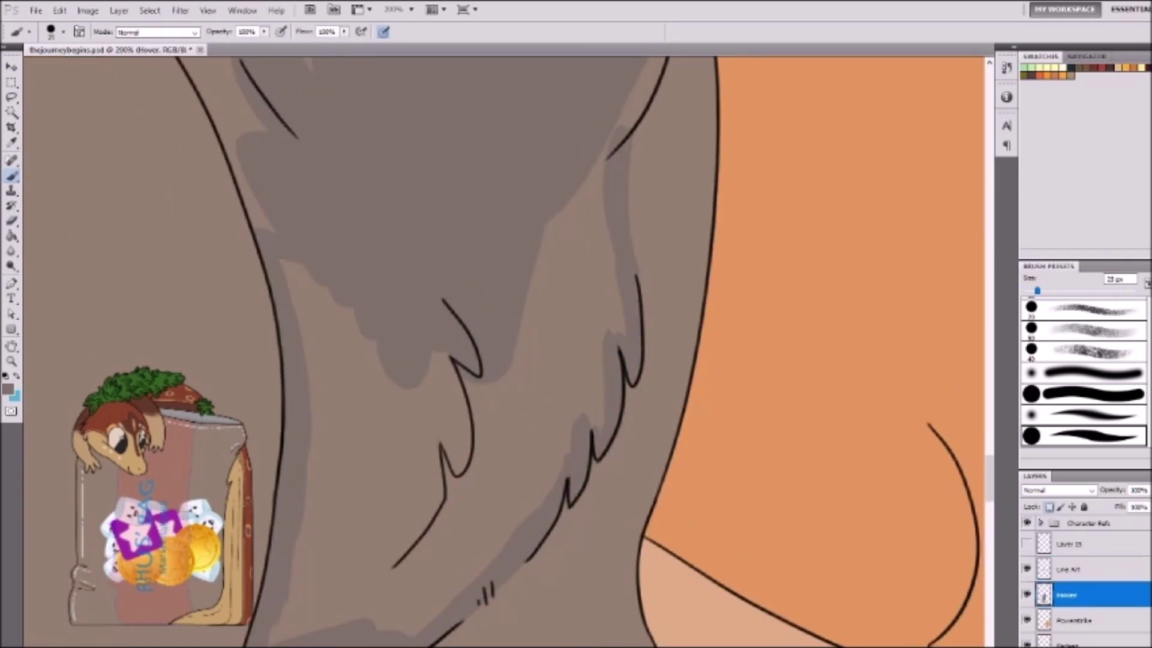
drag(510, 403, 420, 528)
scroll(456, 420, right, 3)
drag(420, 360, 456, 539)
scroll(471, 394, up, 3)
Step: Select the grey cat's face and chest markings with the Magic Wand and add a new layer above Hover
key(e)
key(alt+bracketright)
key(ctrl+0)
key(w)
key(ctrl+plus)
key(ctrl+plus)
key(ctrl+plus)
key(ctrl+plus)
key(alt+bracketleft)
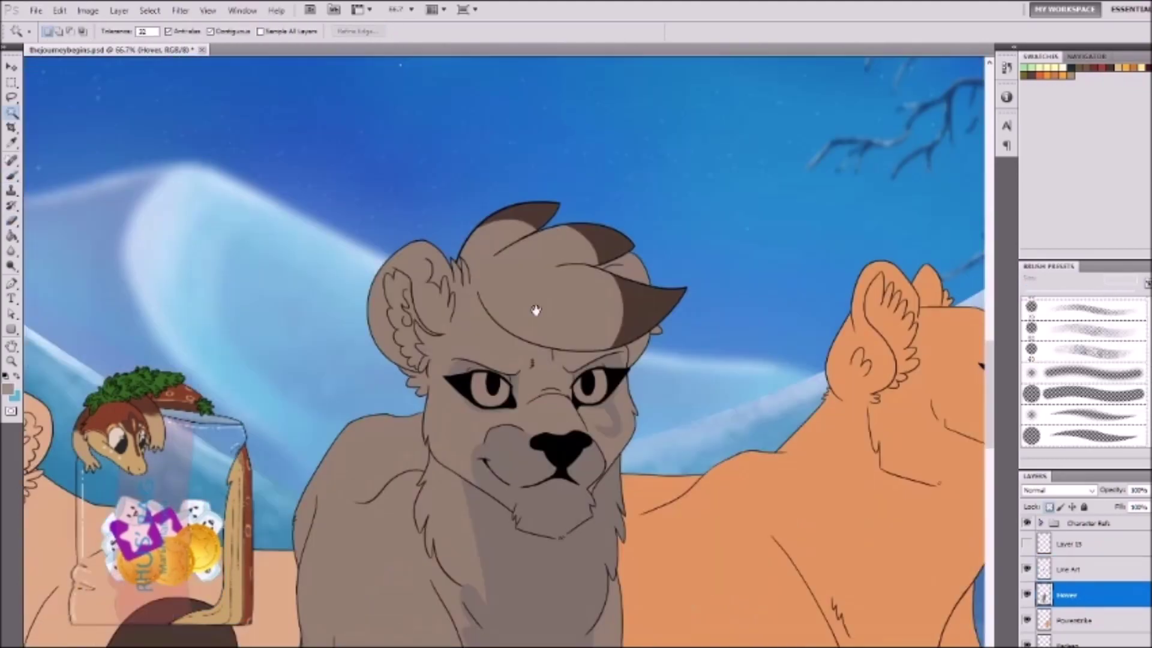
key(ctrl+0)
key(ctrl+shift+n)
key(ctrl+1)
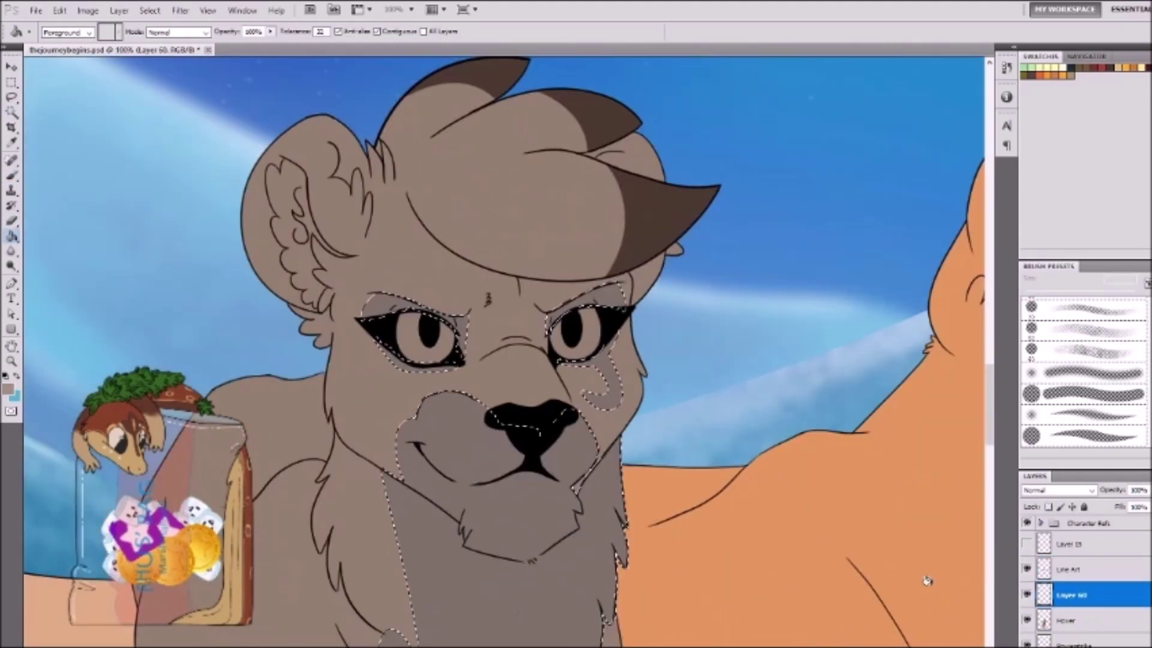
Step: Fill the selected face and chest markings with a lighter grey using the Paint Bucket
key(g)
key(ctrl+0)
key(ctrl+plus)
key(ctrl+plus)
key(ctrl+plus)
key(b)
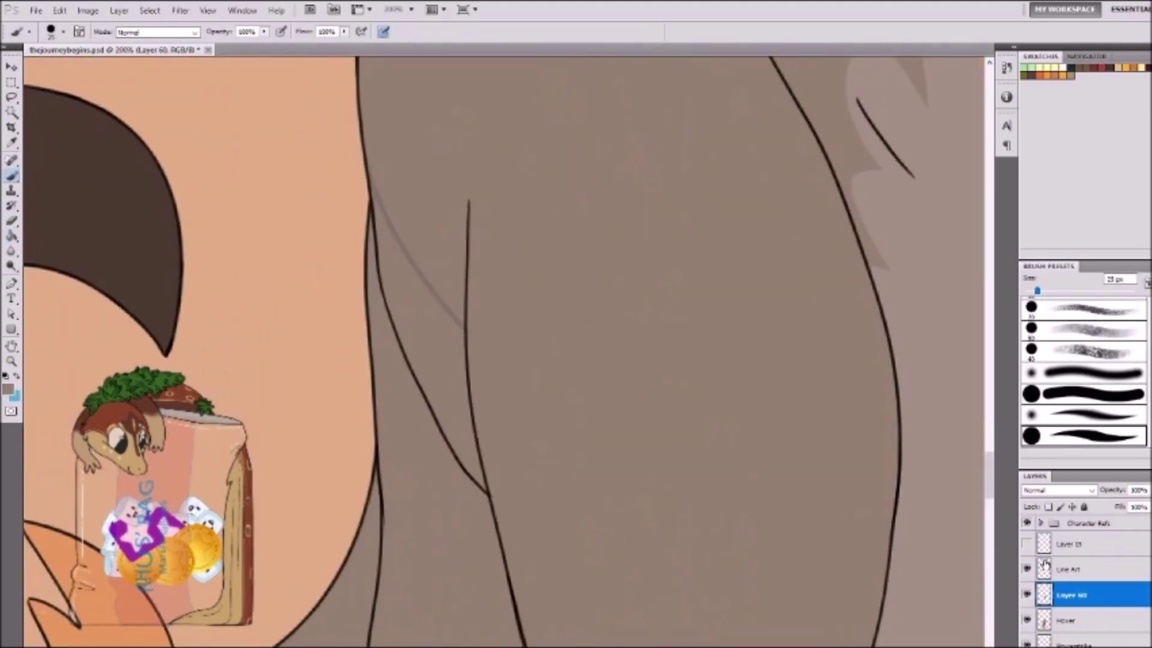
Step: Paint the traced belly marking behind the grey cat's front leg with the lighter grey
key(ctrl+minus)
key(bracketleft)
key(bracketleft)
drag(576, 192, 492, 396)
mouse_move(503, 342)
mouse_down()
mouse_move(571, 443)
mouse_move(575, 486)
mouse_up()
drag(534, 396, 582, 528)
Step: Examine the character reference images for the grey cat's face, chest and paw colouring
key(ctrl+0)
key(ctrl+plus)
key(ctrl+plus)
key(ctrl+plus)
key(ctrl+plus)
key(ctrl+plus)
key(ctrl+plus)
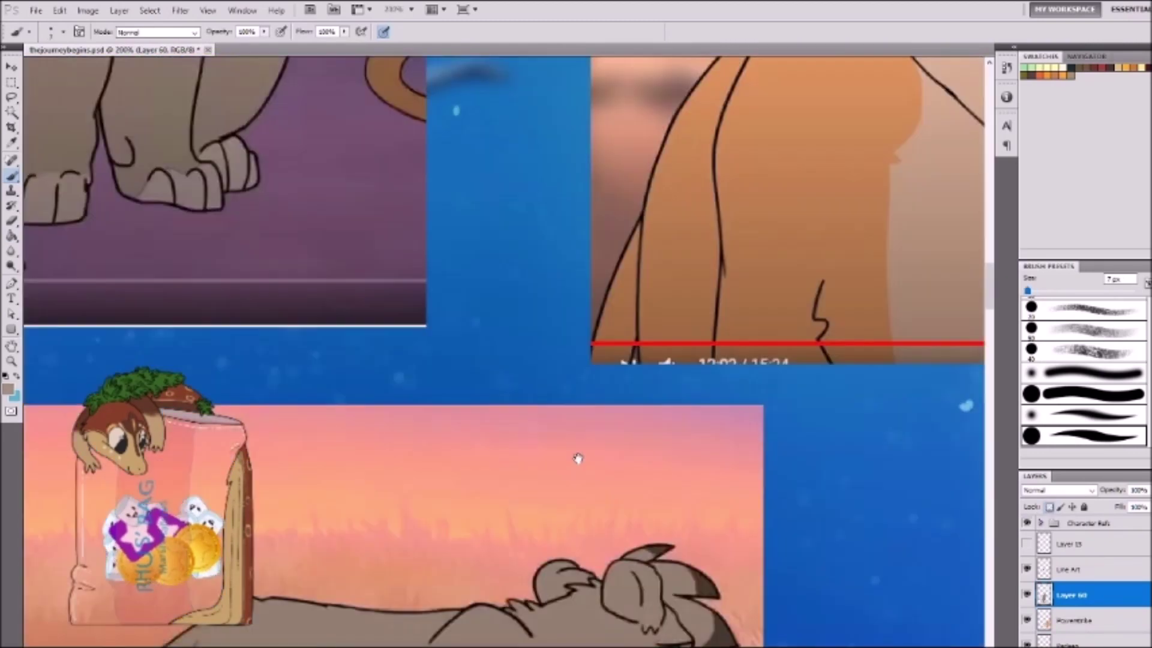
key(ctrl+minus)
key(ctrl+minus)
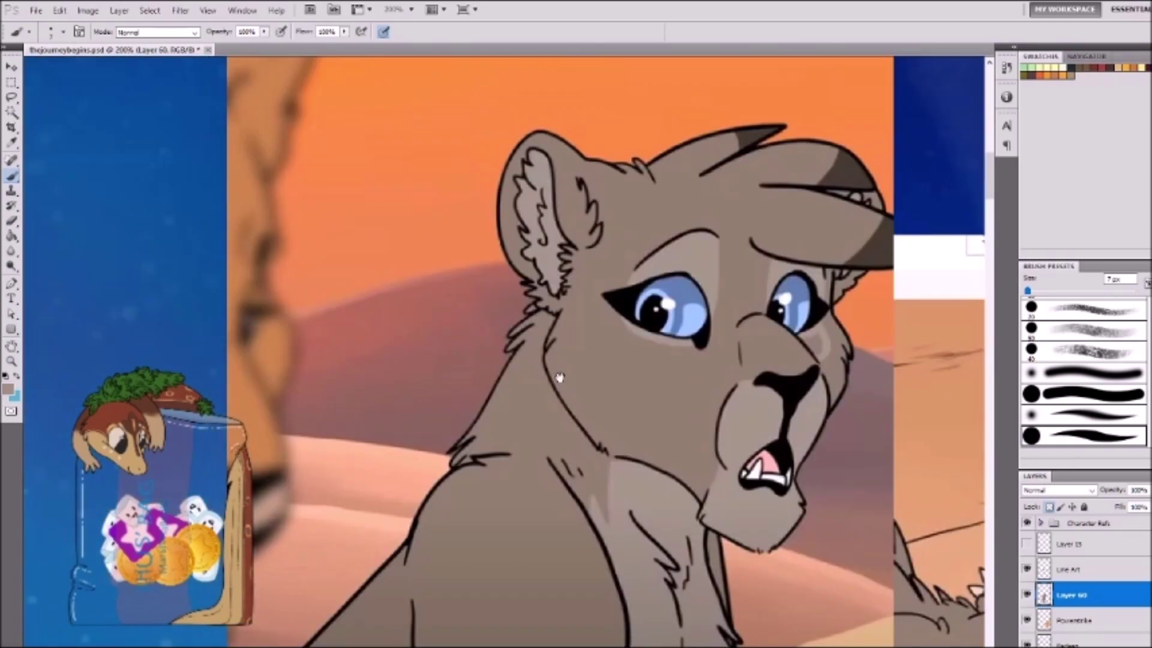
key(ctrl+plus)
key(ctrl+plus)
drag(410, 400, 342, 174)
key(ctrl+0)
key(ctrl+plus)
key(ctrl+plus)
key(ctrl+plus)
key(ctrl+plus)
key(ctrl+plus)
key(ctrl+plus)
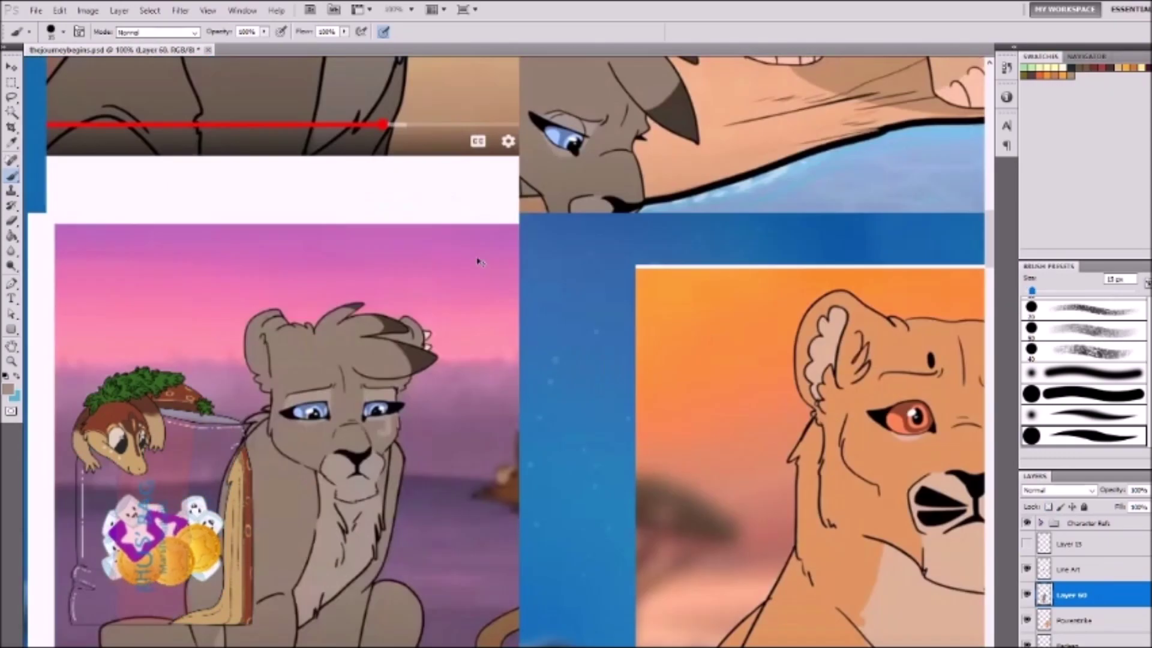
Step: Paint the toes of the grey cat's paws with the lighter grey marking colour
scroll(504, 347, down, 10)
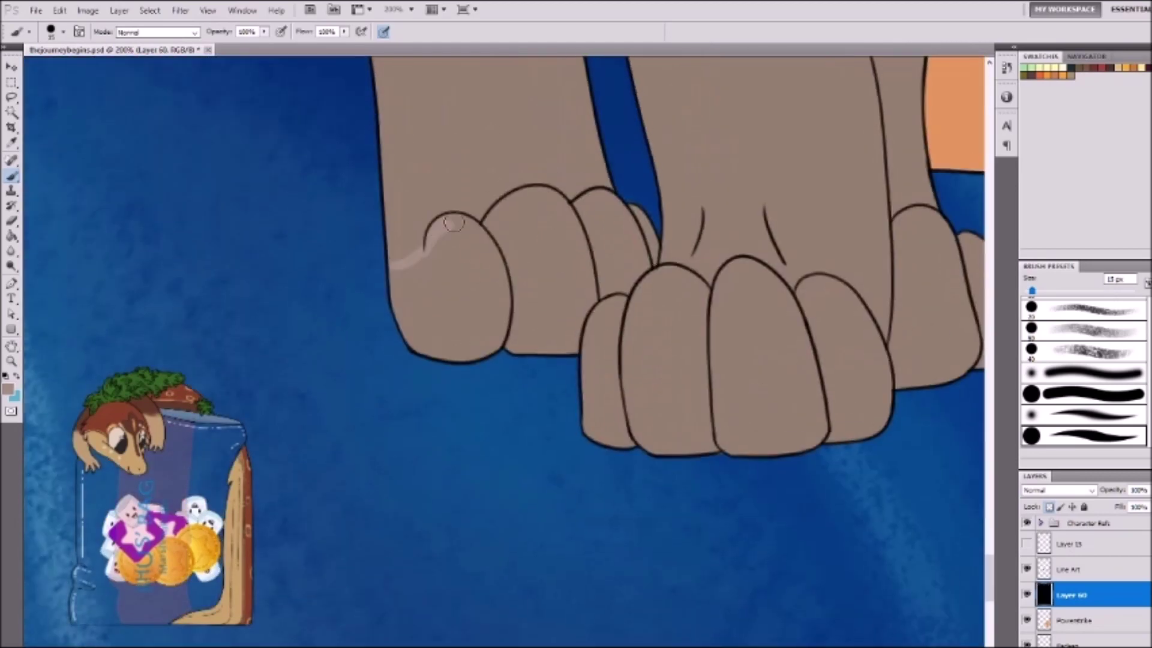
drag(455, 198, 635, 258)
mouse_move(420, 263)
mouse_down()
mouse_move(446, 276)
mouse_move(559, 227)
mouse_move(726, 440)
mouse_move(724, 306)
mouse_move(737, 287)
mouse_move(805, 294)
mouse_move(836, 380)
mouse_up()
key(ctrl+minus)
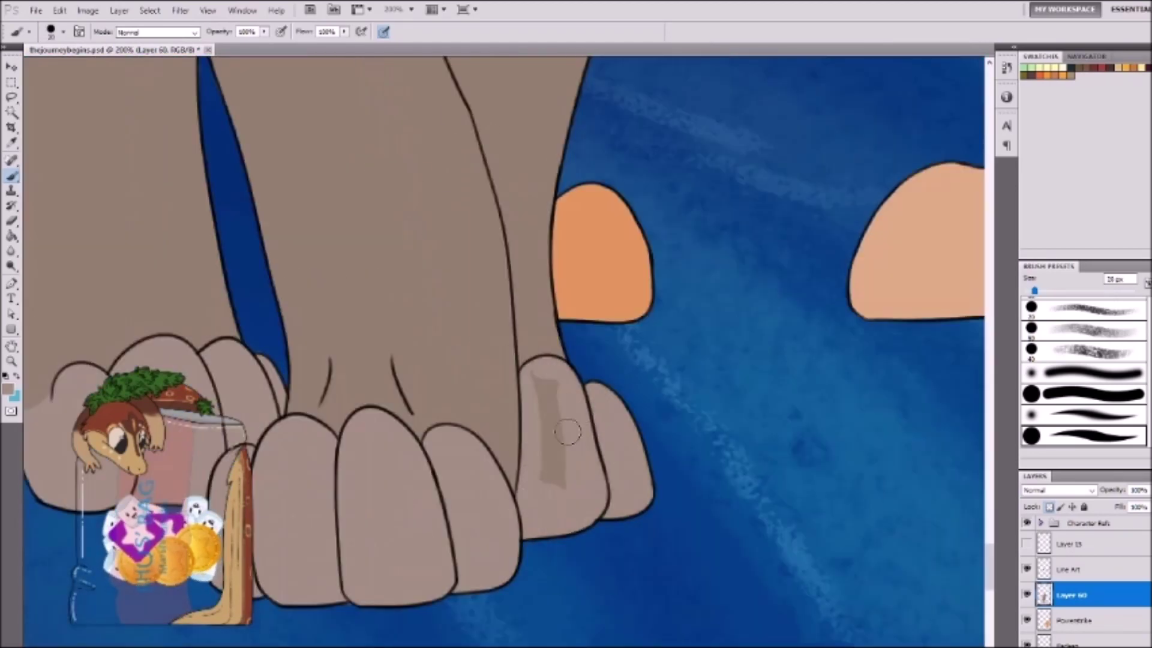
Step: Sample the light blue eye colour from the reference image and colour the grey cat's irises with it
key(ctrl+0)
scroll(377, 144, up, 5)
alt+click(378, 139)
scroll(516, 413, up, 10)
drag(501, 413, 534, 414)
key(ctrl+0)
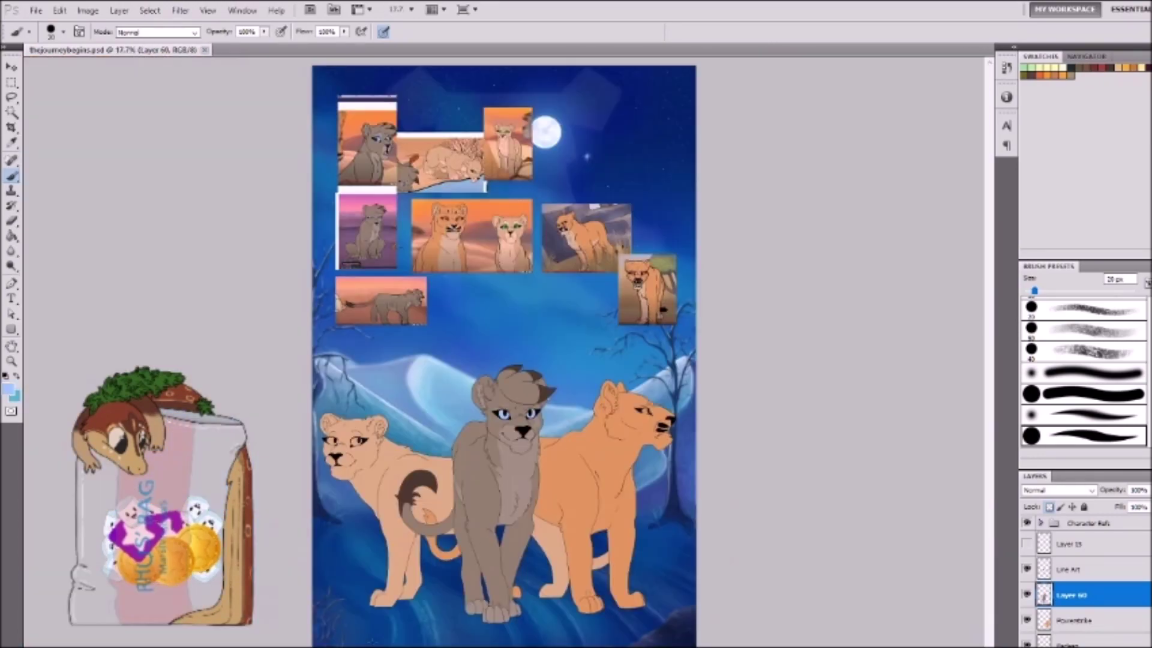
Step: Trace the orange cat's sketched muzzle and chin markings with the Pen tool on the Powerstrike layer
scroll(636, 420, up, 5)
key(alt+bracketleft)
key(p)
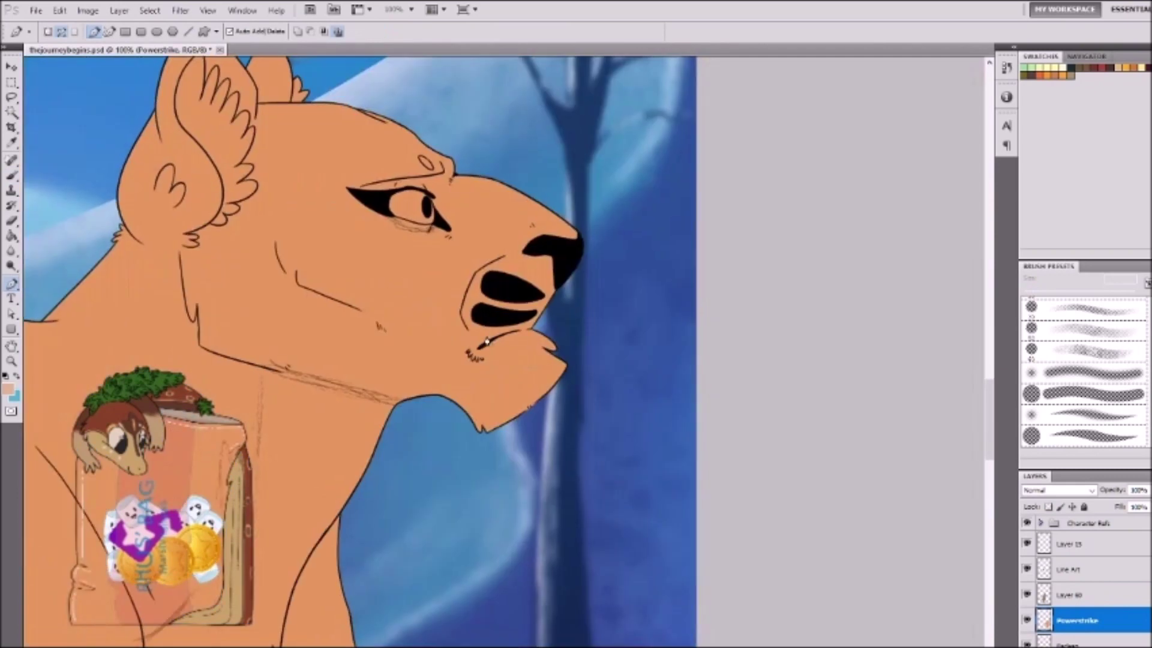
scroll(692, 302, up, 5)
scroll(632, 419, down, 5)
scroll(458, 390, up, 5)
key(b)
Step: Fill the orange cat's muzzle and chin markings with pale peach
mouse_move(777, 257)
mouse_down()
mouse_move(636, 339)
mouse_move(600, 432)
mouse_up()
drag(624, 360, 730, 462)
scroll(730, 462, down, 5)
drag(690, 300, 809, 480)
scroll(589, 429, up, 10)
mouse_move(589, 430)
mouse_down()
mouse_move(540, 421)
mouse_move(516, 387)
mouse_up()
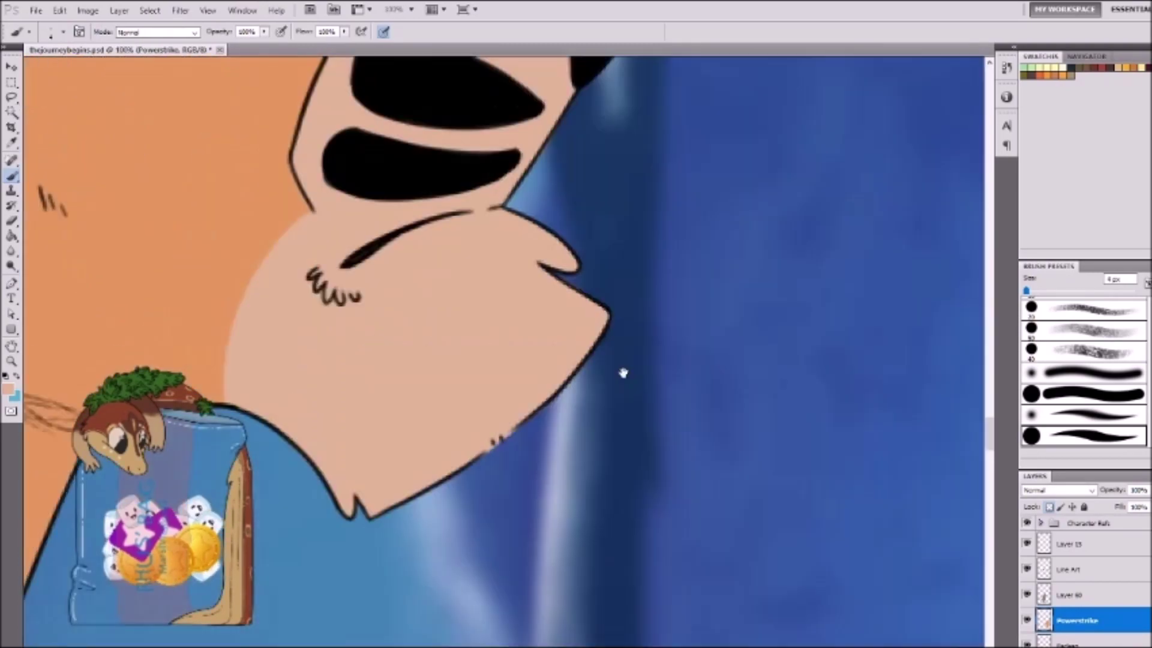
Step: Trace the orange cat's throat and chest markings and fill them with pale peach using a larger brush
drag(345, 300, 337, 374)
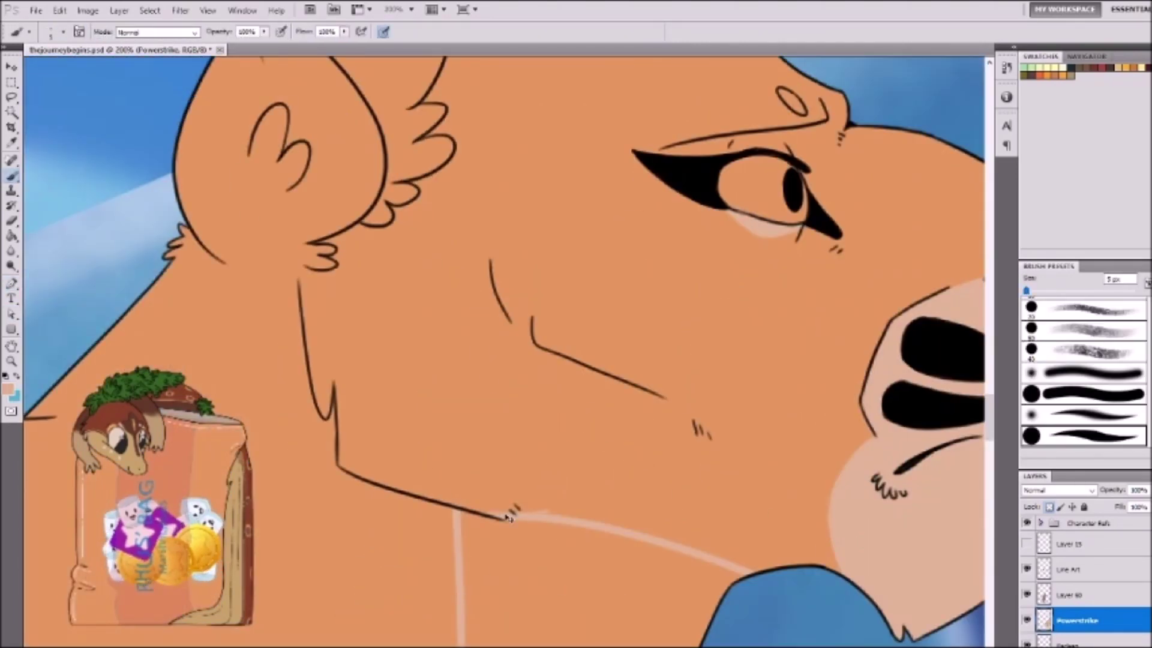
key(bracketright)
key(bracketright)
key(bracketright)
key(bracketright)
key(bracketright)
key(bracketright)
key(bracketright)
key(bracketright)
key(bracketright)
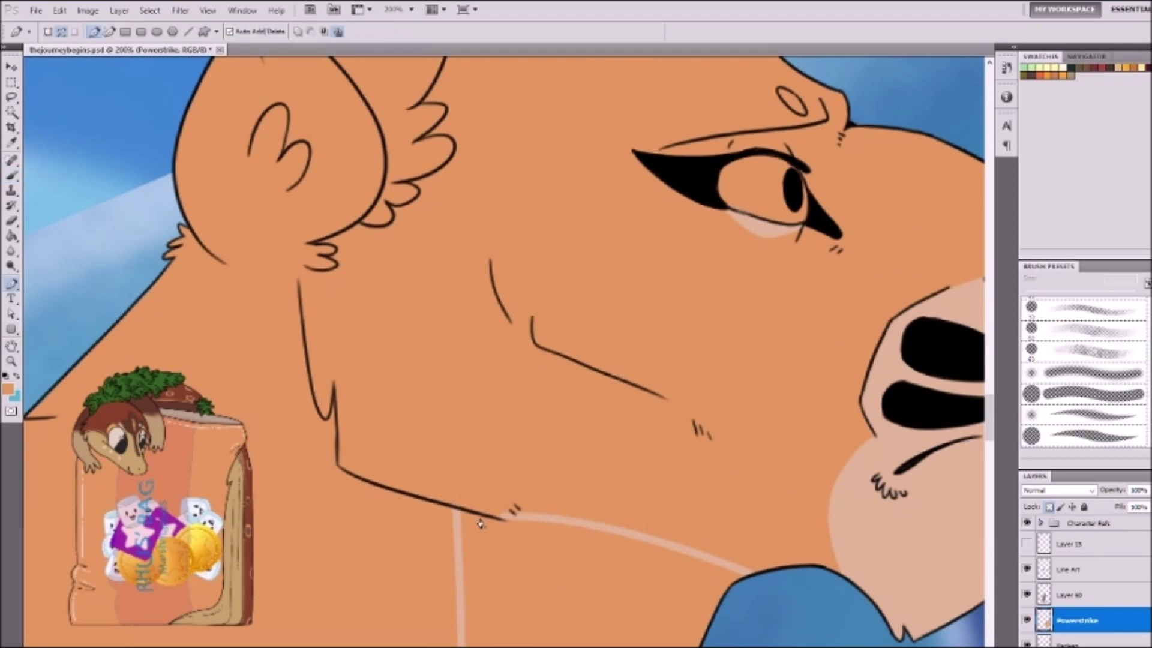
drag(465, 522, 706, 576)
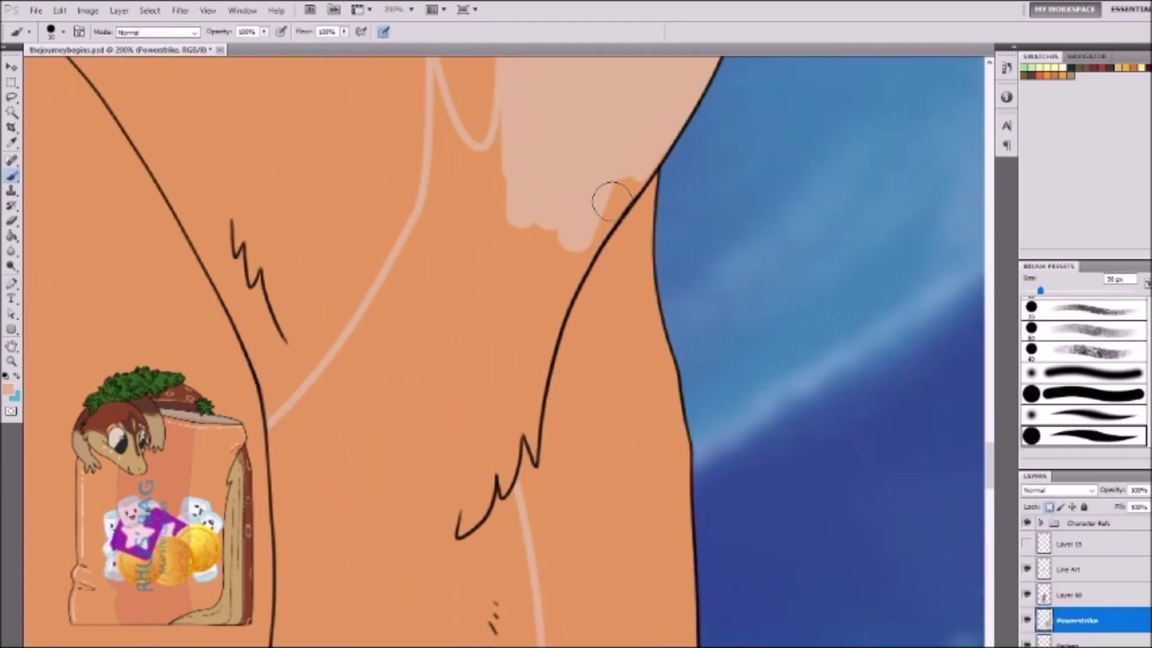
drag(612, 192, 463, 380)
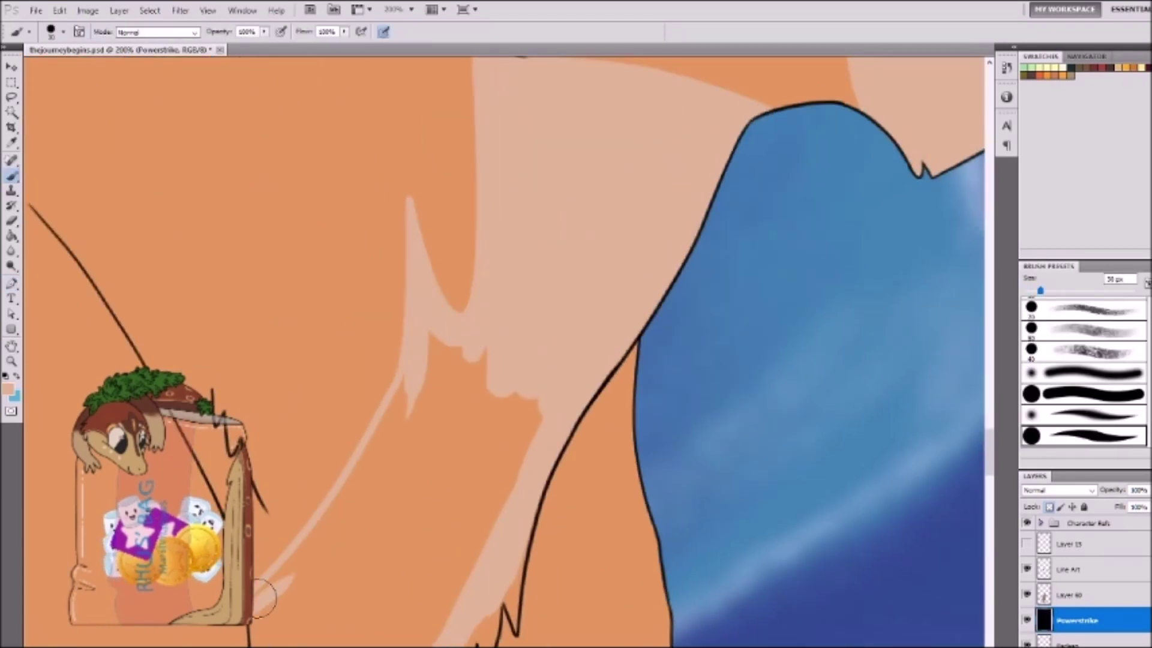
drag(264, 600, 413, 381)
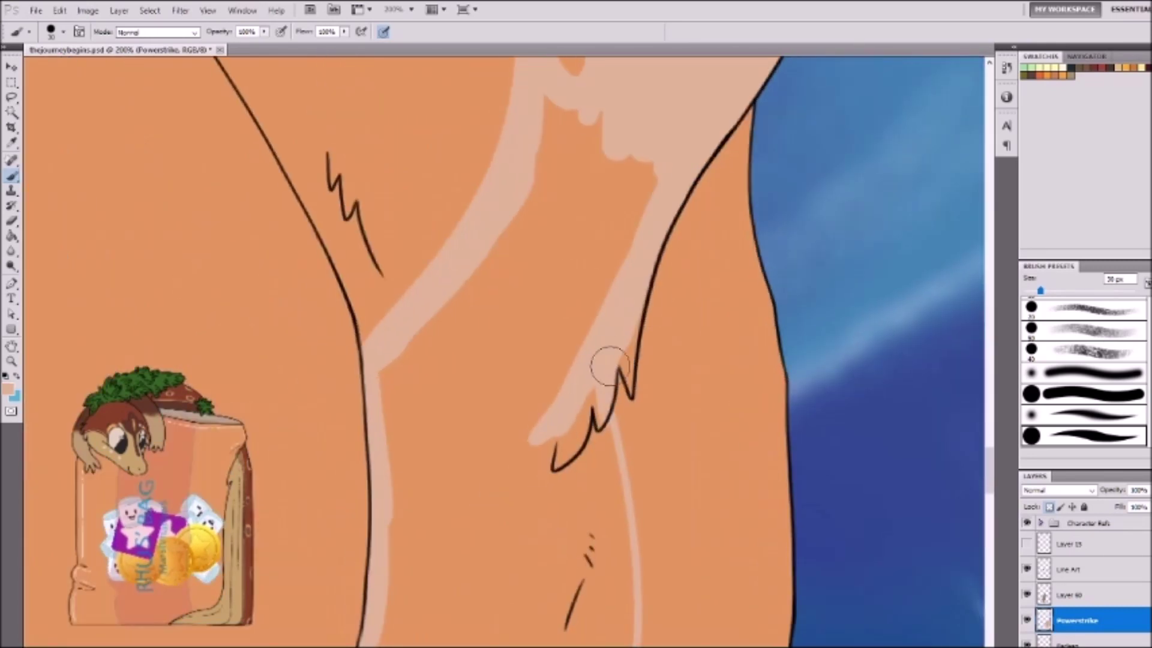
Step: Fill the remaining area inside the orange cat's chest marking with pale peach and add a new layer
key(w)
click(510, 420)
key(alt+BackSpace)
key(ctrl+d)
key(ctrl+shift+alt+n)
key(b)
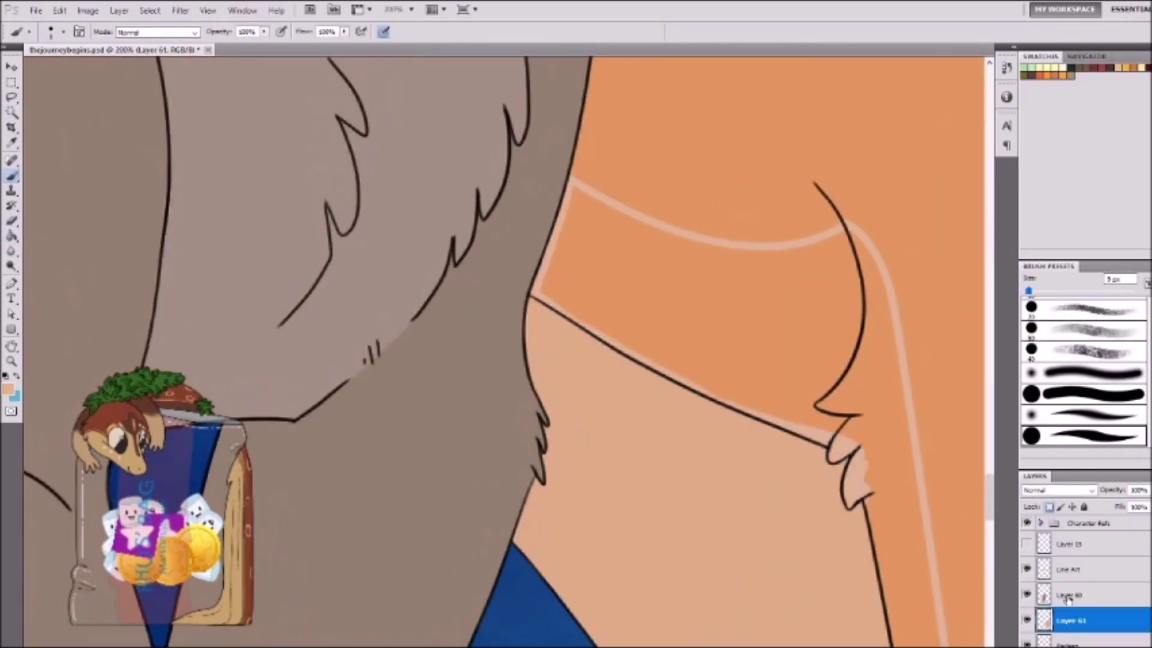
Step: Rename the layer holding the grey cat's markings as Hover
click(1067, 598)
text(Powerstrike)
key(Return)
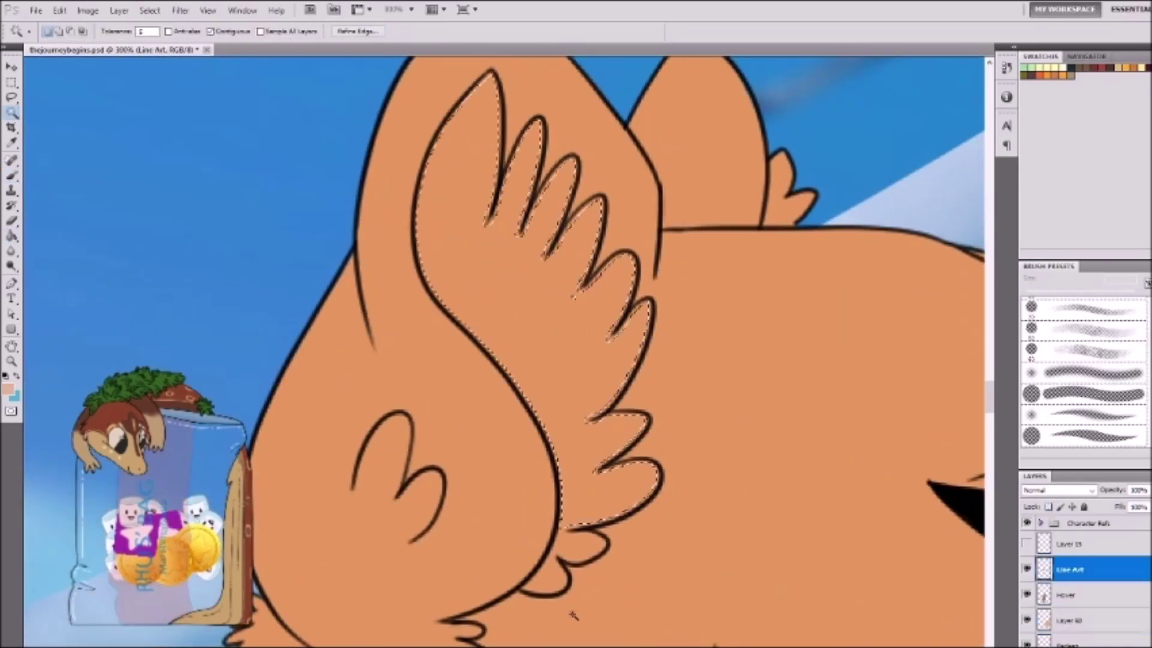
Step: Fill the orange cat's inner ears with pale peach and colour its tail tip black
click(628, 229)
key(ctrl+d)
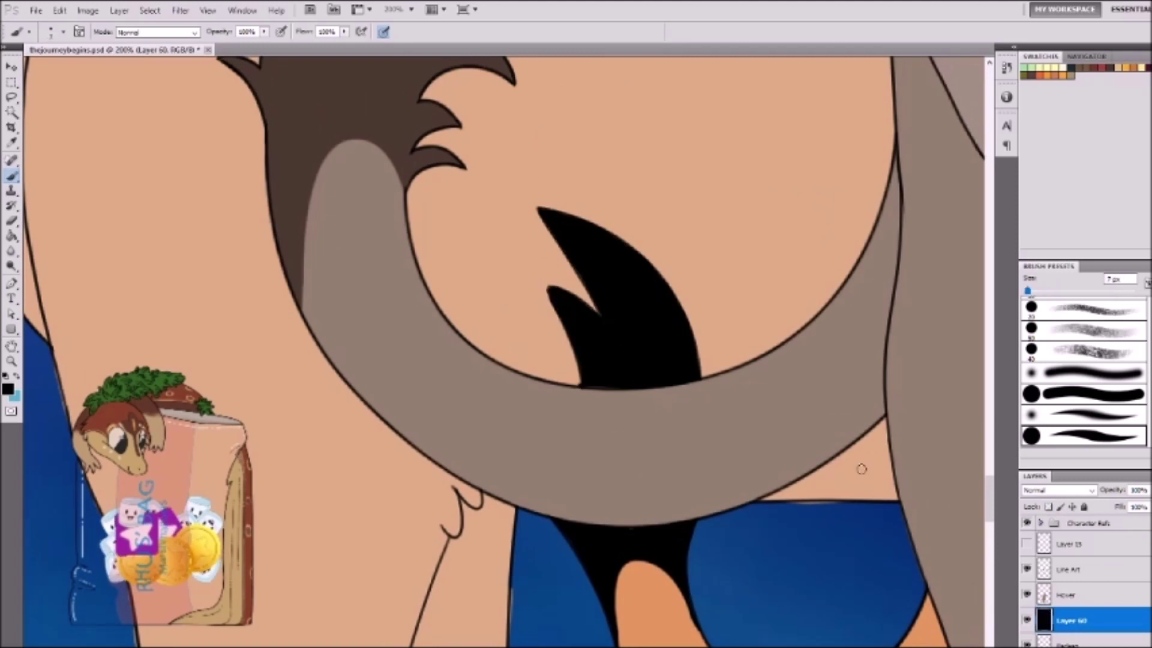
scroll(609, 384, up, 2)
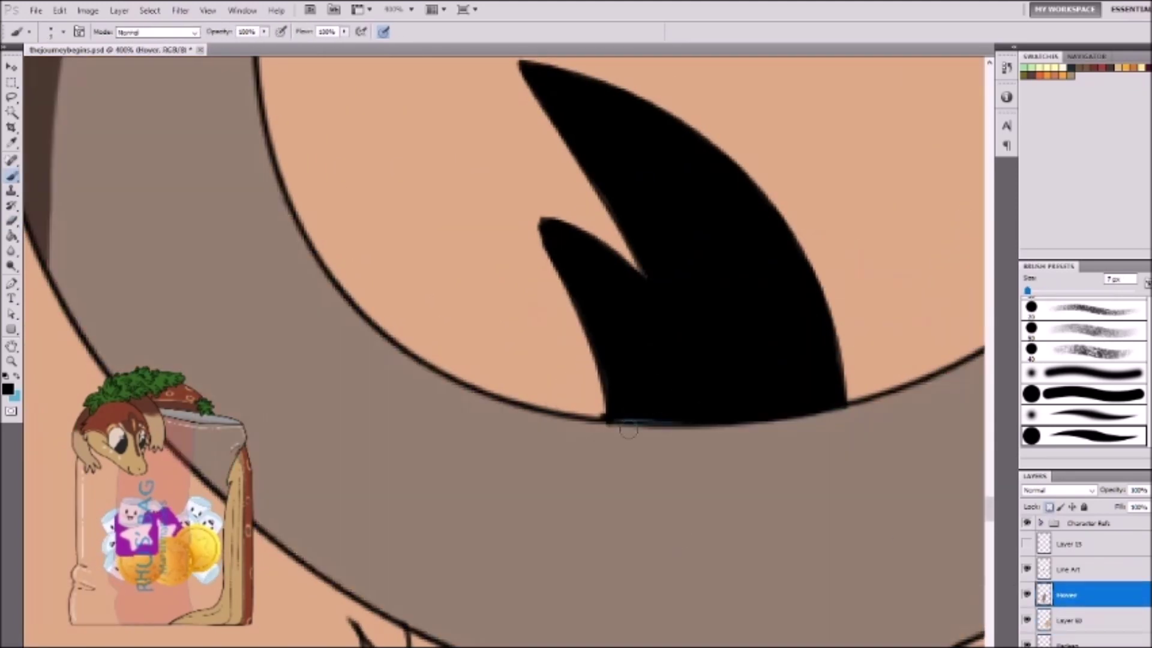
scroll(630, 390, down, 2)
scroll(630, 391, down, 3)
Step: Add a new layer above Line Art and fill the small spot on the orange cat's brow black
key(alt+bracketright)
key(alt+bracketright)
key(ctrl+0)
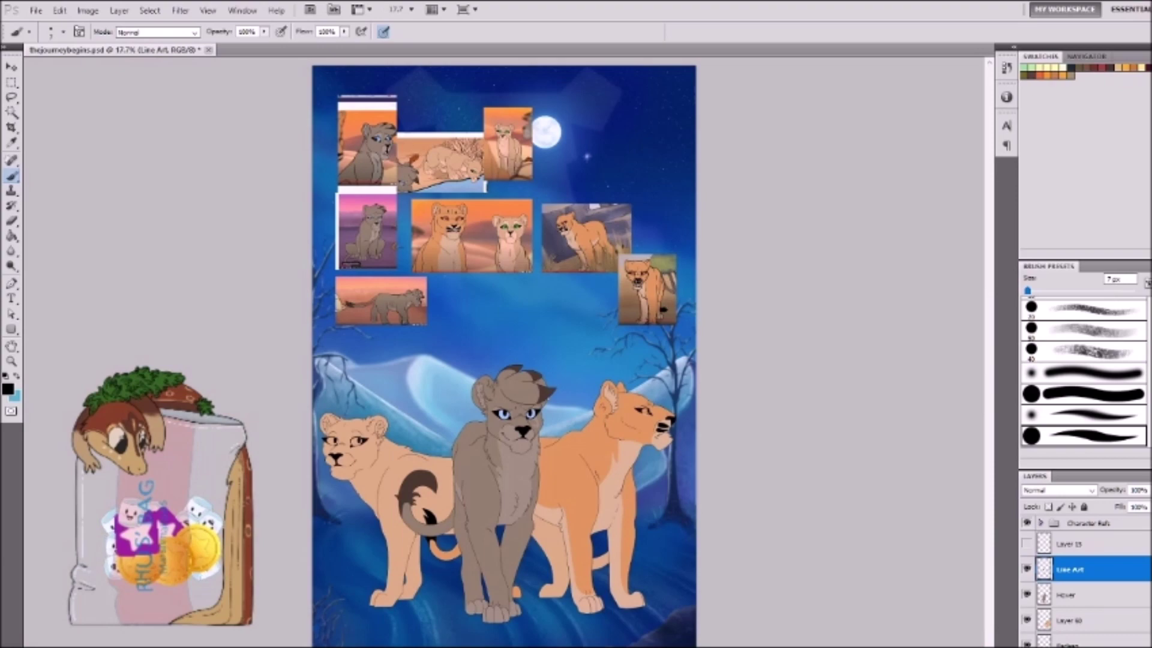
scroll(561, 261, up, 5)
key(ctrl+alt+shift+n)
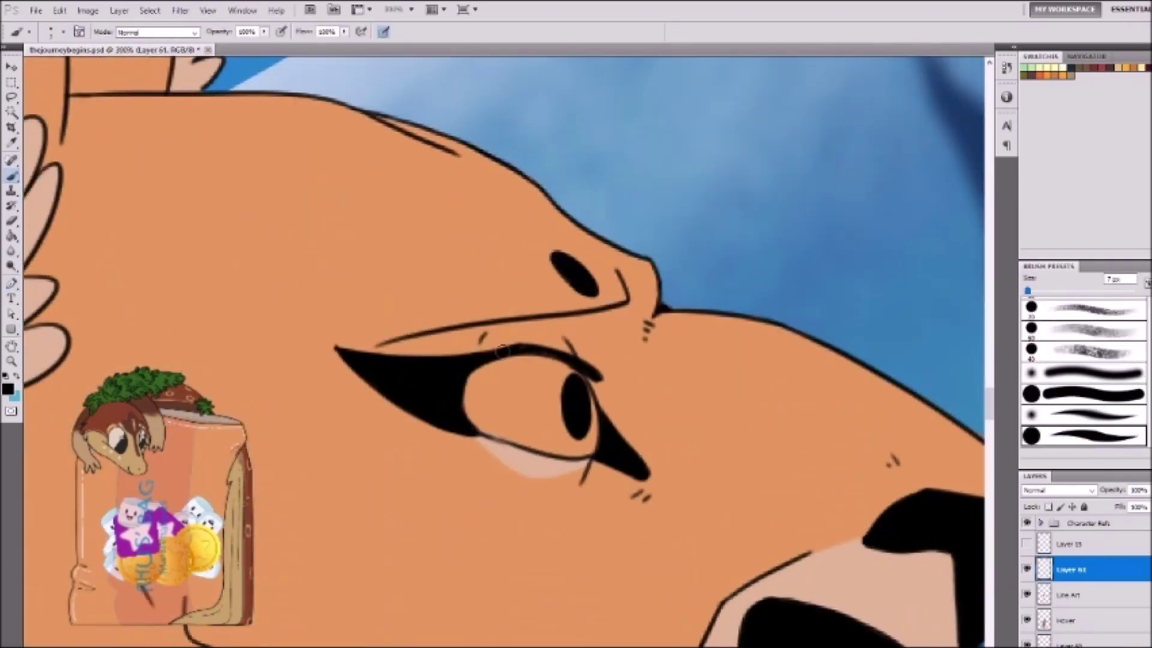
Step: Colour the orange cat's iris orange-red to match the reference image
key(ctrl+0)
scroll(732, 381, up, 5)
click(608, 282)
scroll(615, 176, down, 2)
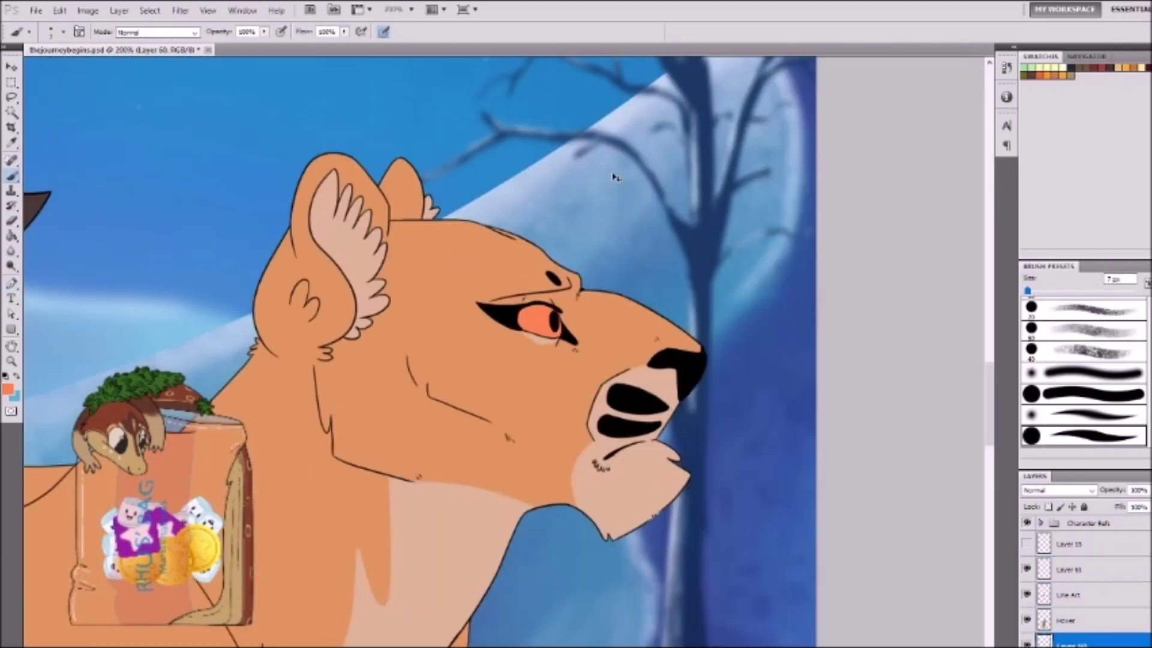
Step: Trace the pale cat's under-eye markings in light pink on the Farleap layer, checking them without the marking sketch
scroll(615, 177, down, 3)
scroll(589, 462, up, 2)
scroll(632, 255, up, 3)
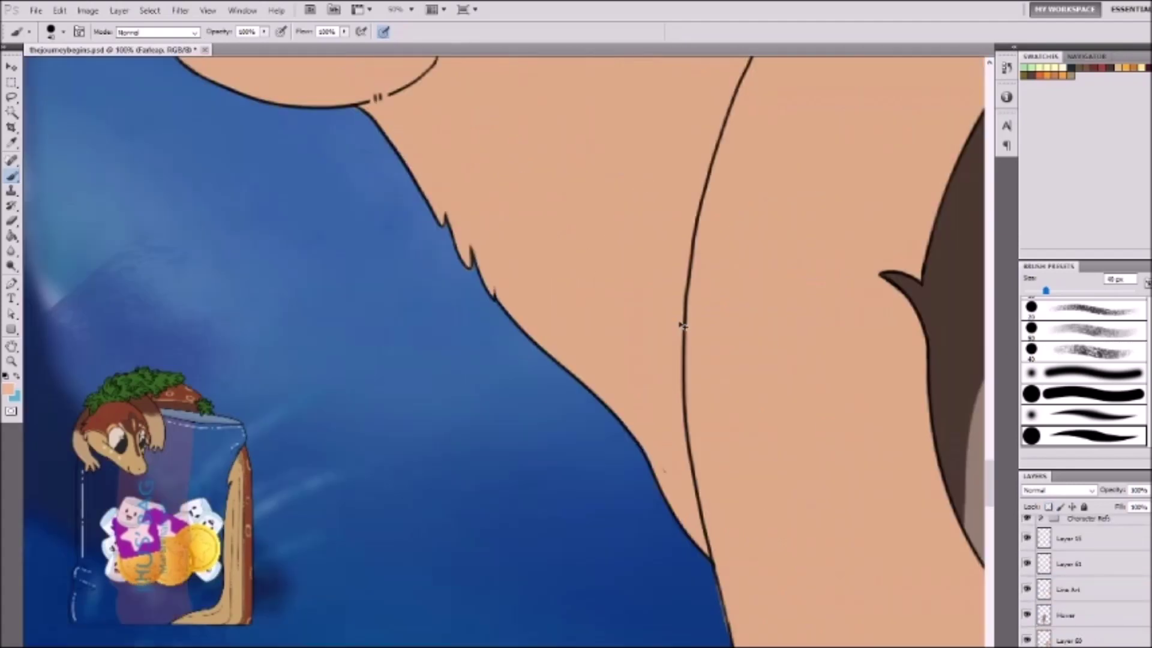
scroll(683, 325, up, 3)
key(p)
key(e)
click(1027, 538)
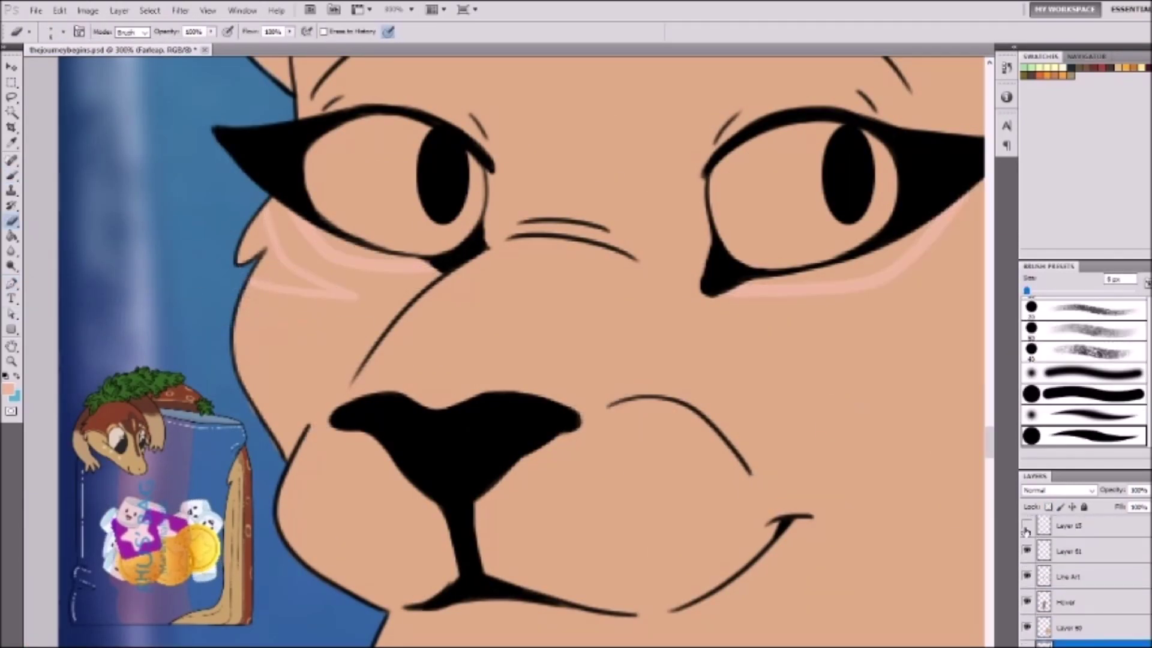
click(1027, 526)
Step: Trace the pale cat's sketched cheek stripes, muzzle and neck markings with light pink Pen paths
key(p)
scroll(492, 353, right, 5)
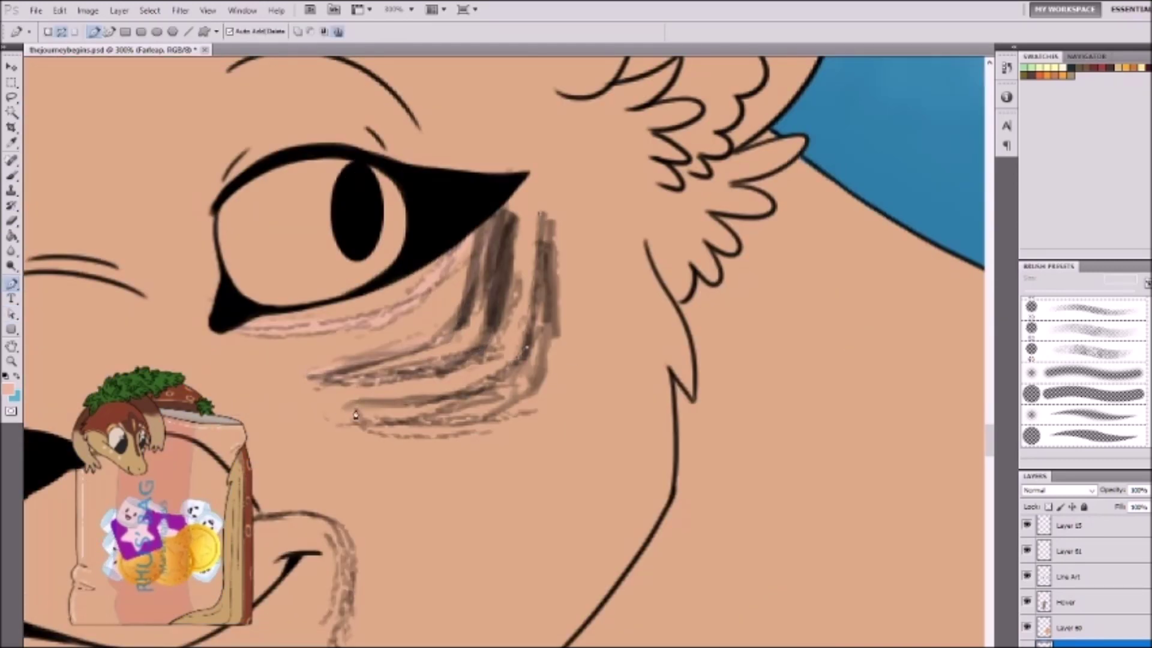
scroll(376, 204, down, 4)
scroll(376, 204, left, 5)
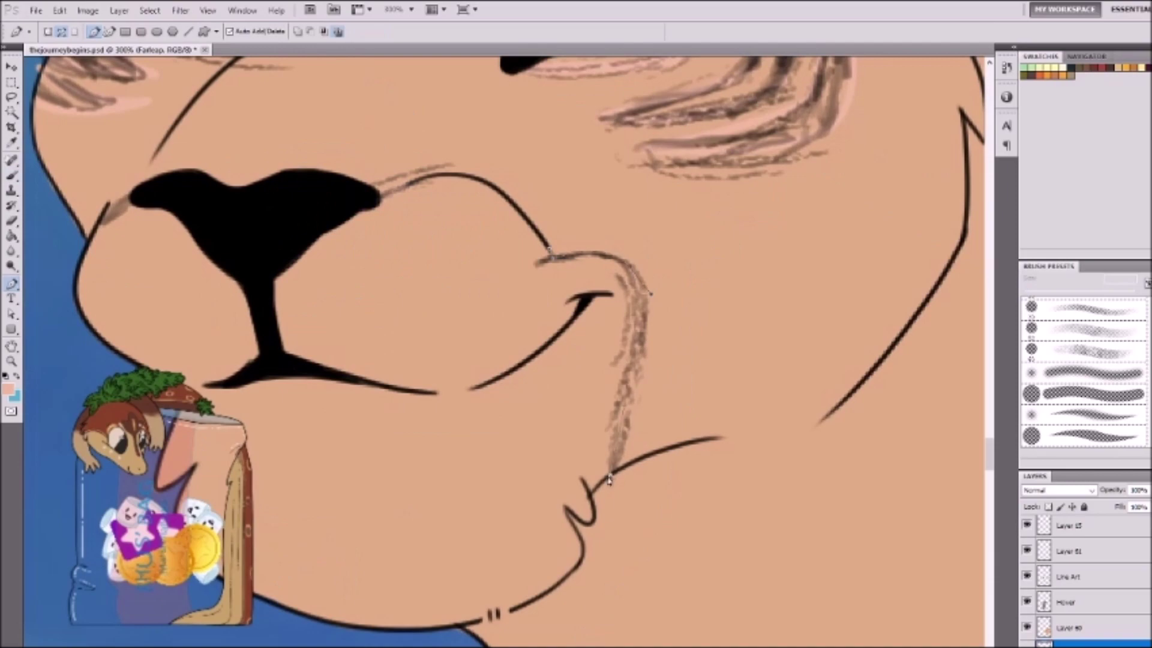
key(ctrl+minus)
key(ctrl+minus)
key(ctrl+minus)
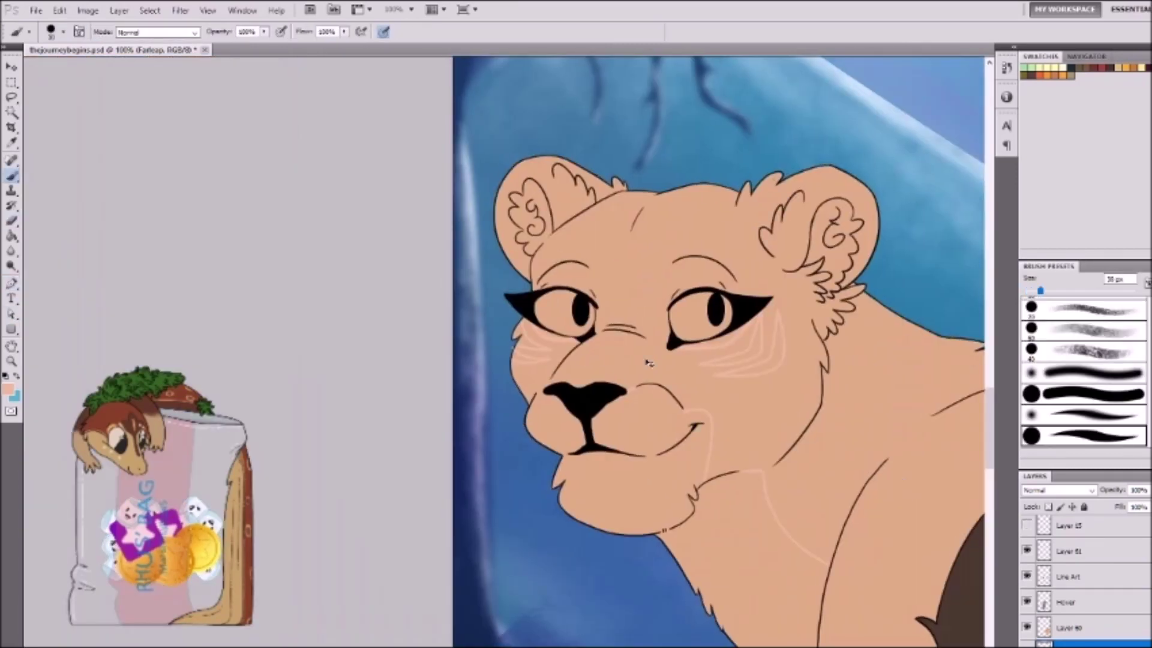
Step: Fill the pale cat's under-eye markings and cheek stripes with light pink using a smaller brush
key(ctrl+plus)
key(ctrl+plus)
key(bracketleft)
key(bracketleft)
key(bracketleft)
key(bracketleft)
key(bracketleft)
key(bracketleft)
key(bracketleft)
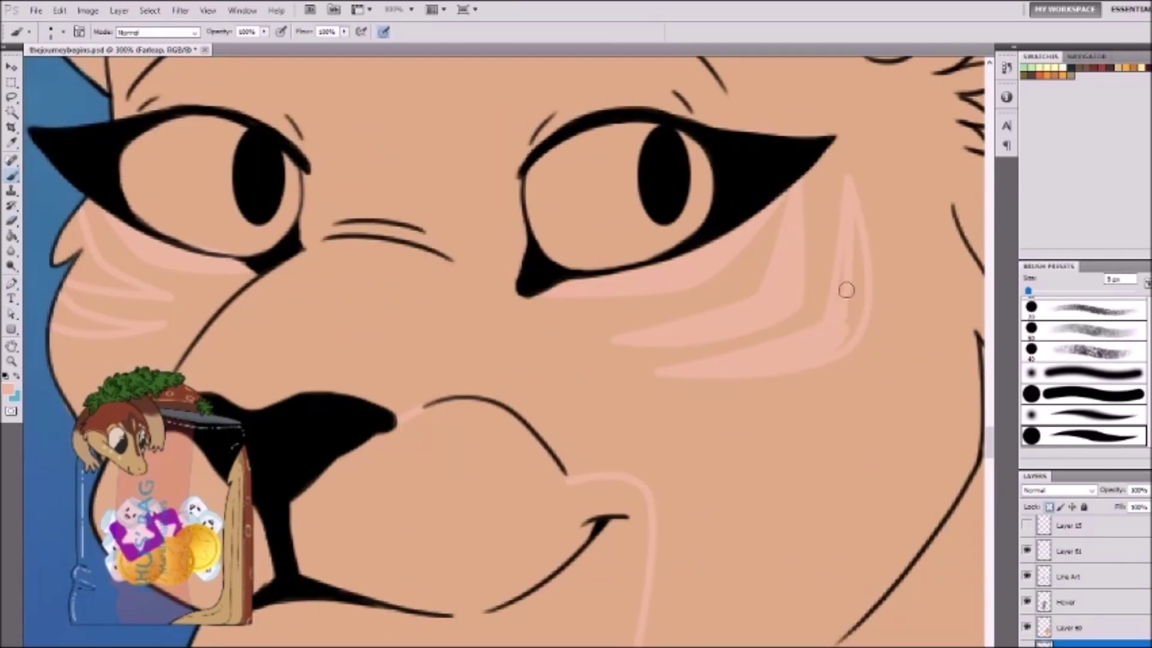
scroll(854, 209, left, 8)
scroll(653, 249, right, 2)
scroll(678, 352, down, 3)
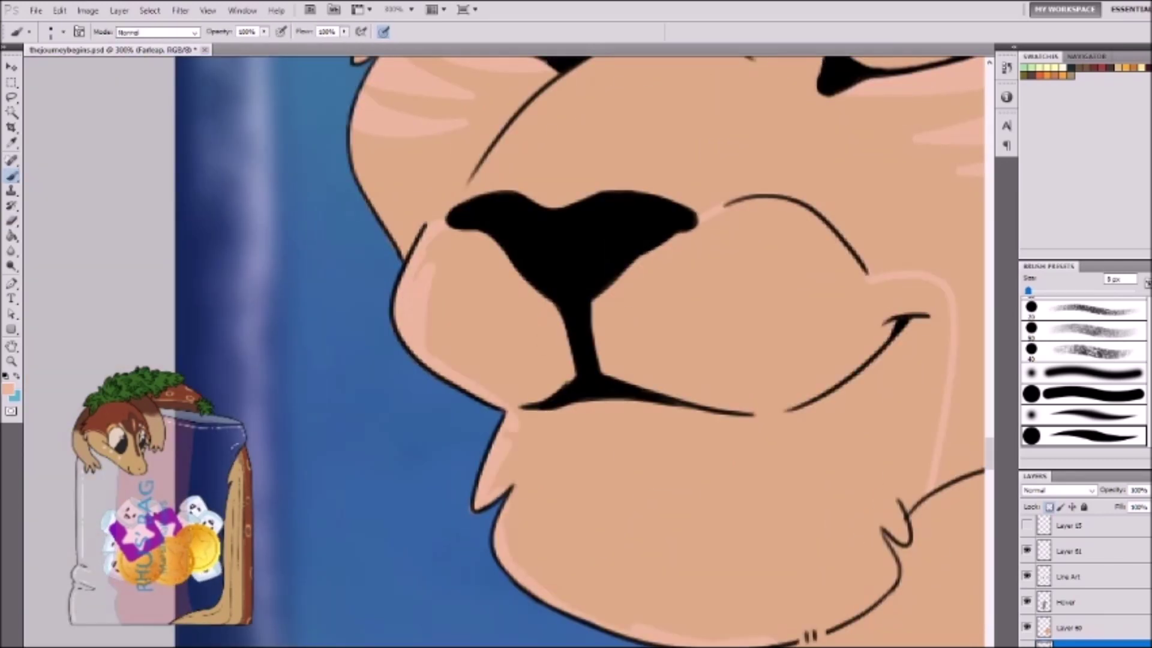
Step: Close the light pink outlines of the pale cat's muzzle, chin and neck markings and select the areas they enclose
key(ctrl+minus)
key(ctrl+minus)
key(ctrl+plus)
key(ctrl+plus)
scroll(524, 529, left, 4)
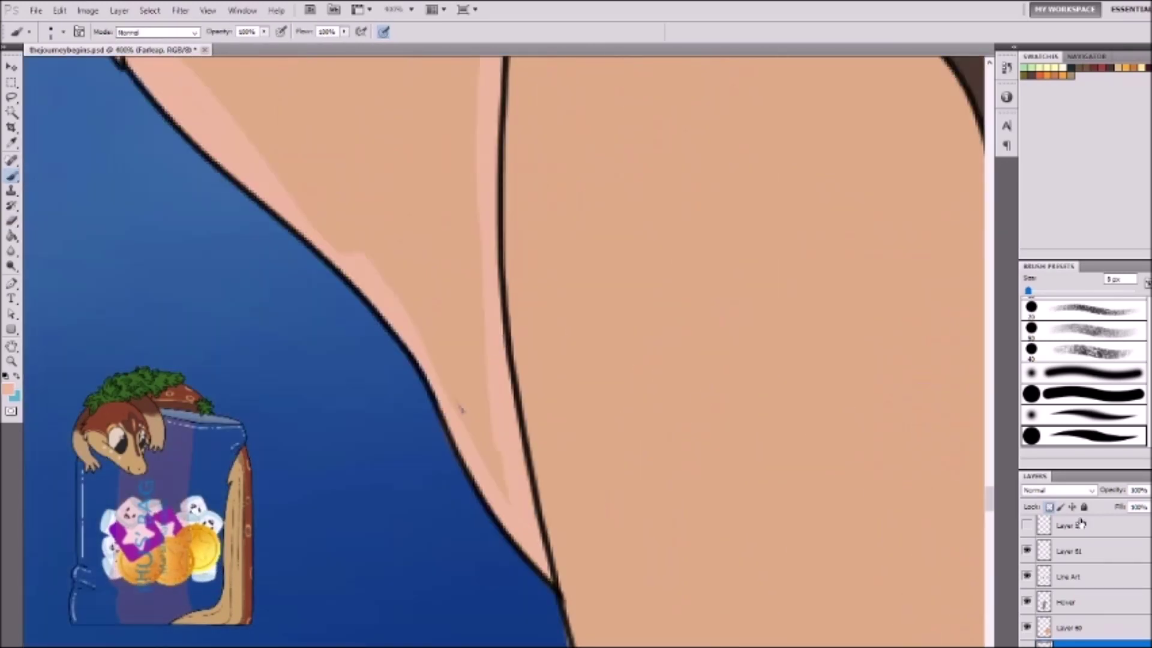
scroll(899, 405, up, 5)
key(ctrl+plus)
key(ctrl+minus)
scroll(668, 476, down, 5)
key(ctrl+minus)
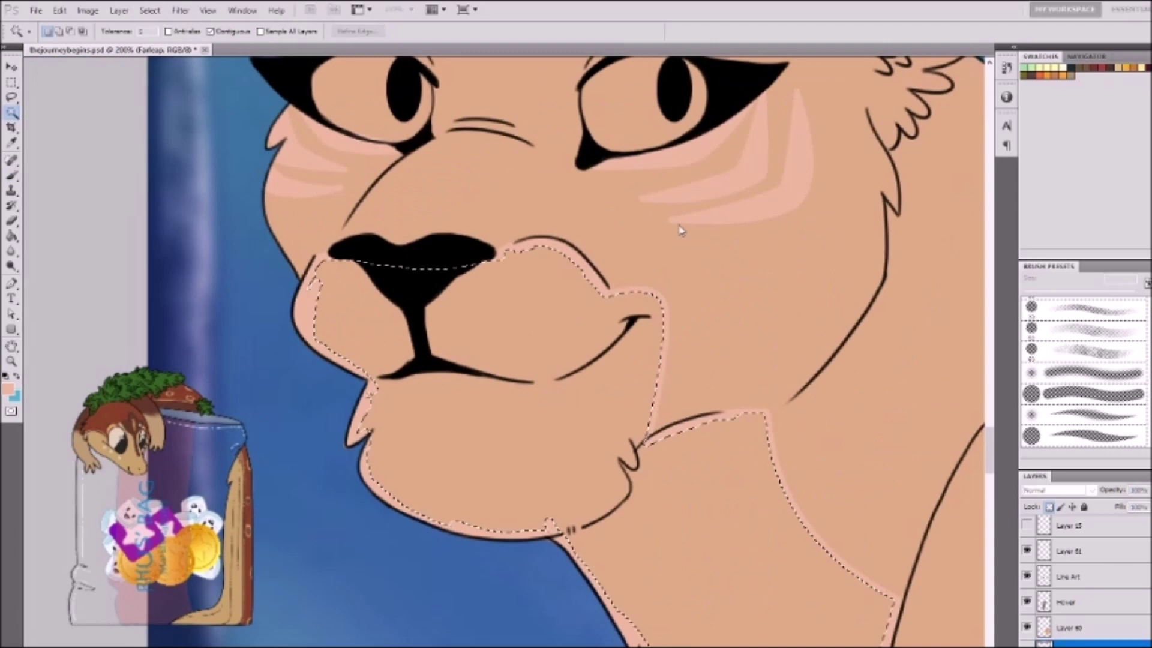
Step: Fill the pale cat's selected muzzle, chin and chest markings with light pink and clear the selection
key(g)
key(ctrl+plus)
click(580, 342)
key(ctrl+plus)
key(ctrl+z)
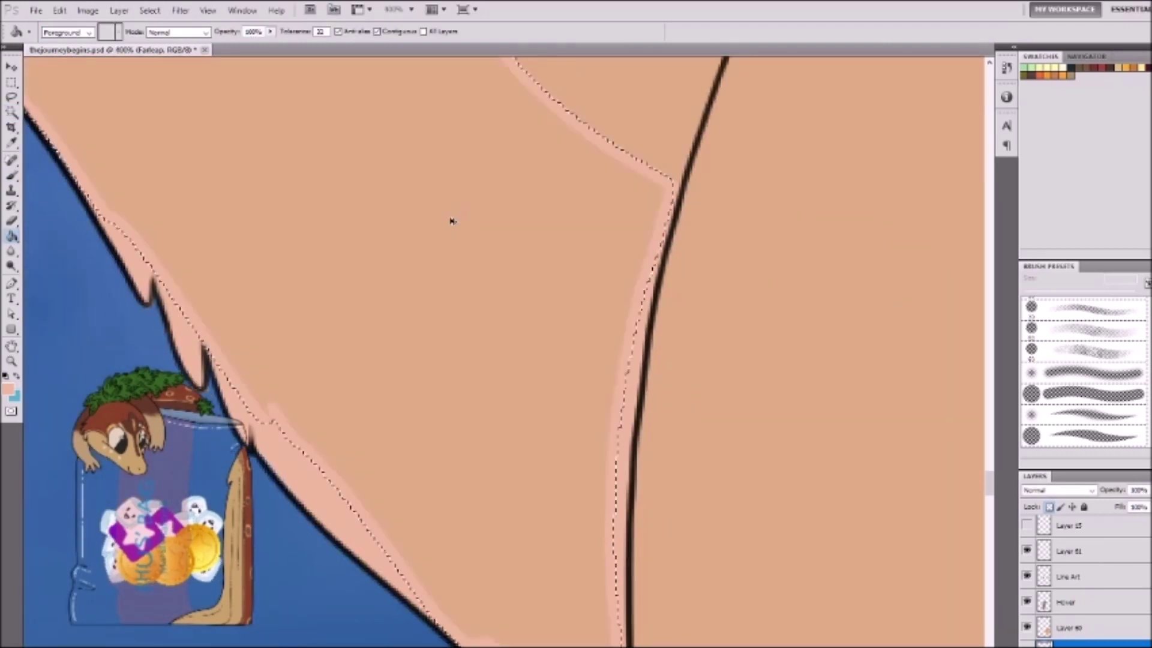
key(ctrl+d)
scroll(510, 348, up, 5)
key(b)
scroll(441, 322, up, 3)
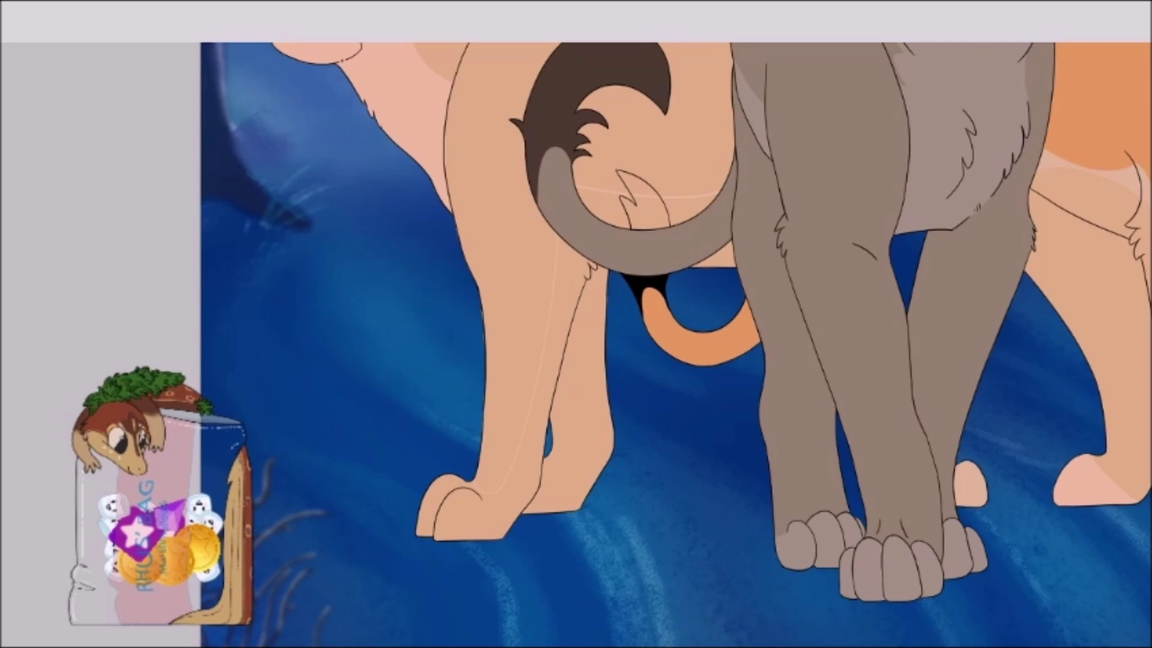
Step: Fill the pale cat's inner leg and paw markings with light pink inside their traced outlines
scroll(569, 358, up, 10)
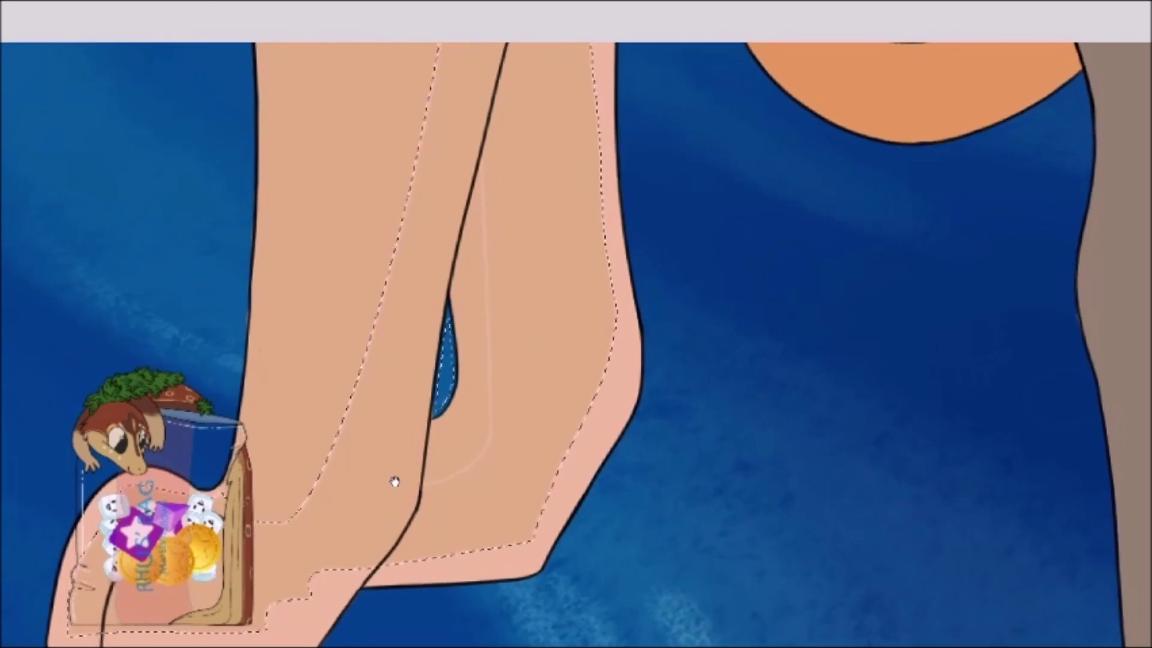
mouse_move(391, 481)
mouse_down()
mouse_move(488, 193)
mouse_move(520, 342)
mouse_up()
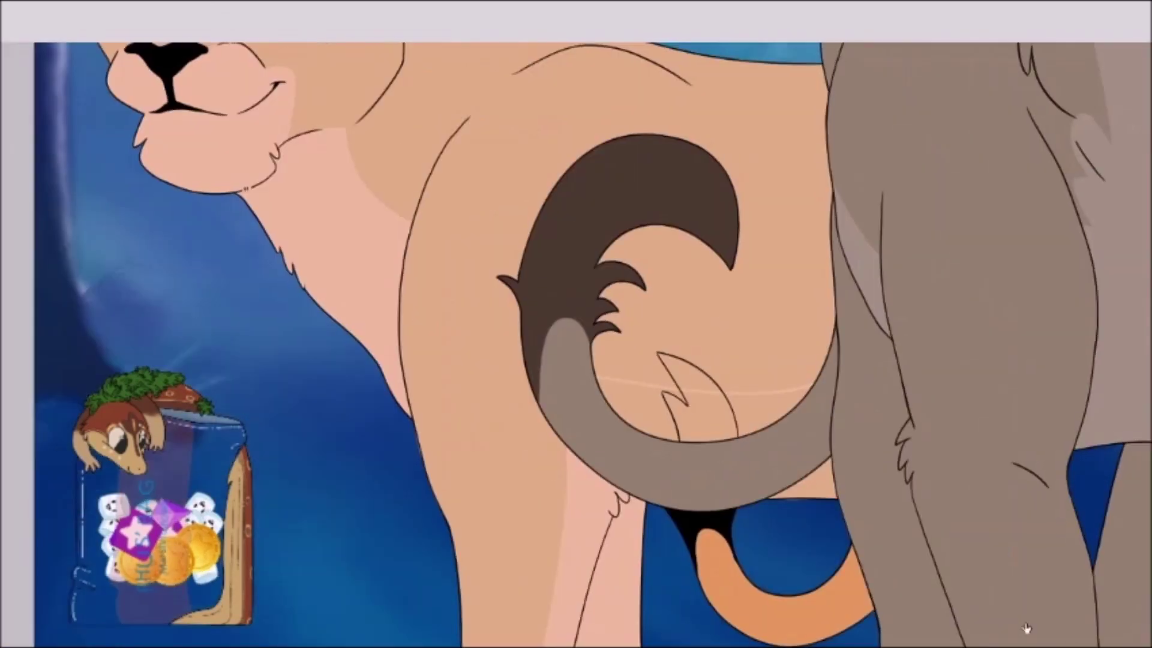
scroll(598, 387, up, 5)
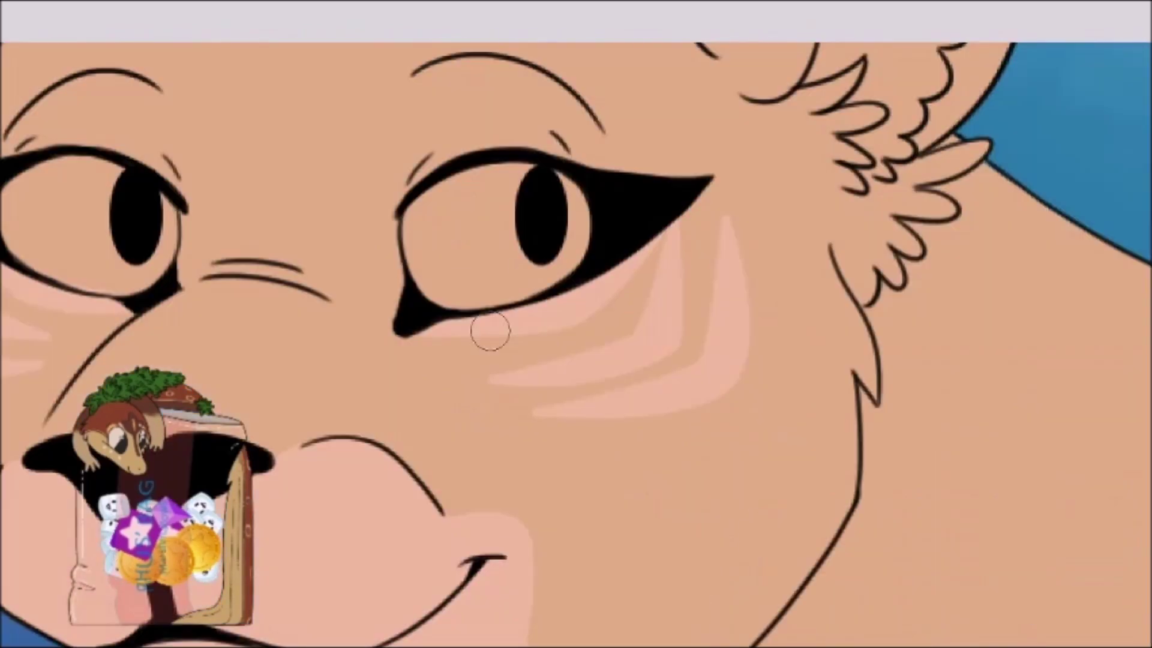
Step: Paint both of the pale cat's irises bright green up to the eye outlines
drag(489, 329, 436, 209)
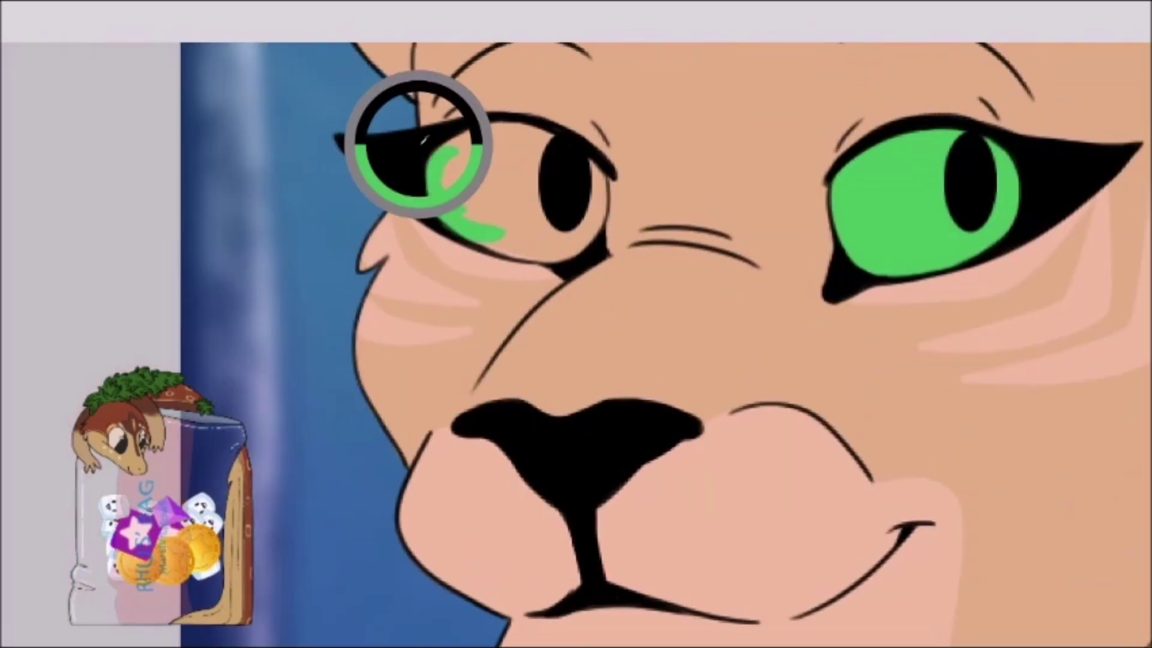
drag(456, 150, 507, 257)
mouse_move(574, 236)
mouse_down()
mouse_move(598, 179)
mouse_move(493, 193)
mouse_up()
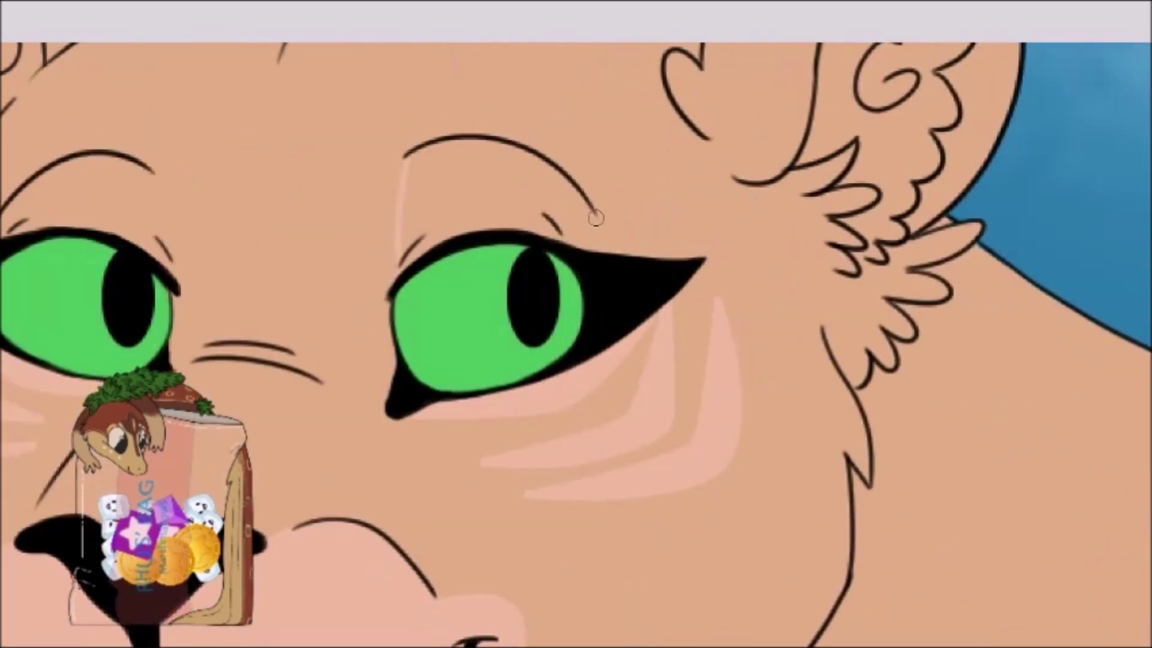
Step: Paint the pale cat's upper eyelids and inner ears light pink
drag(592, 219, 563, 198)
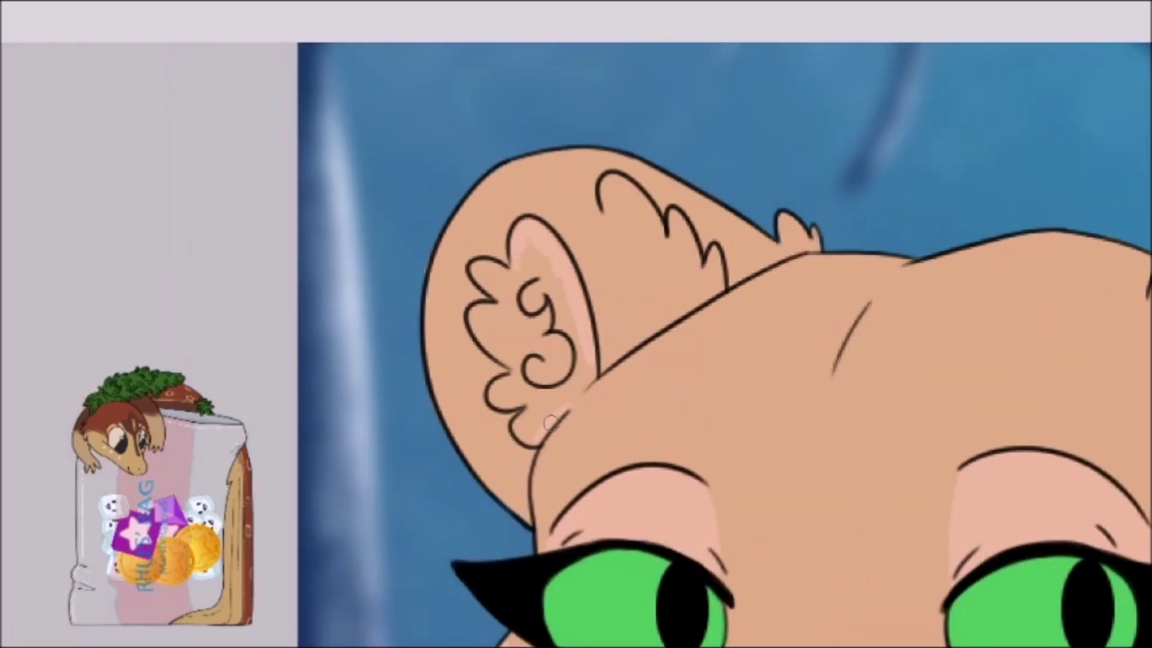
mouse_move(557, 390)
mouse_down()
mouse_move(548, 264)
mouse_move(535, 308)
mouse_up()
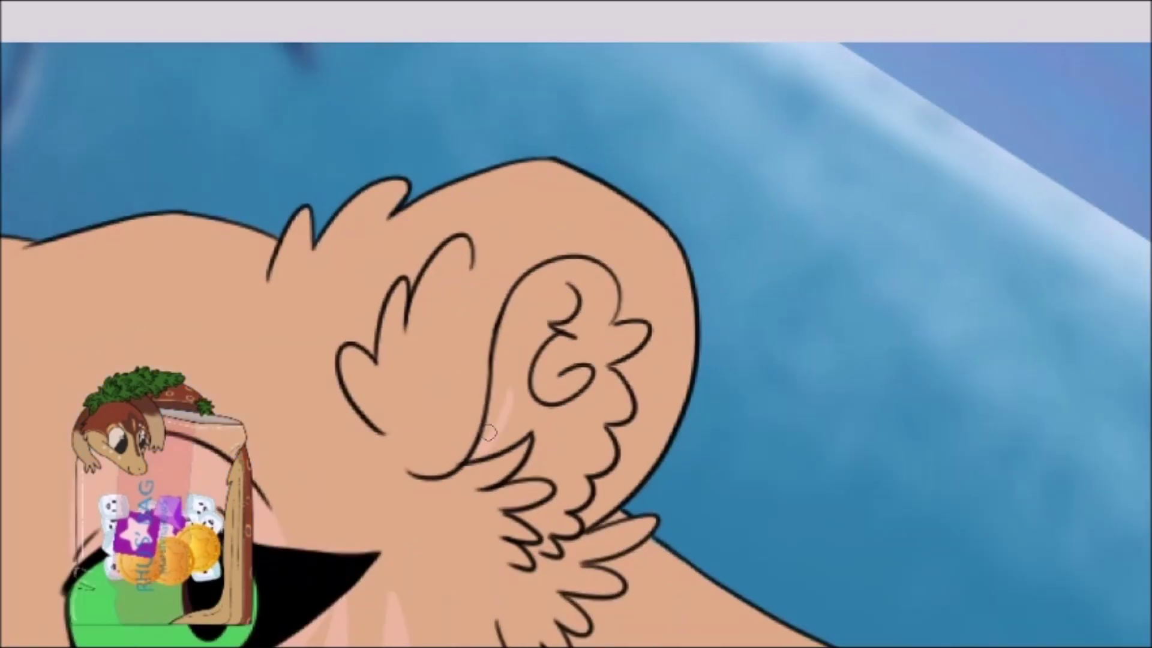
mouse_move(576, 276)
mouse_down()
mouse_move(516, 420)
mouse_move(619, 410)
mouse_up()
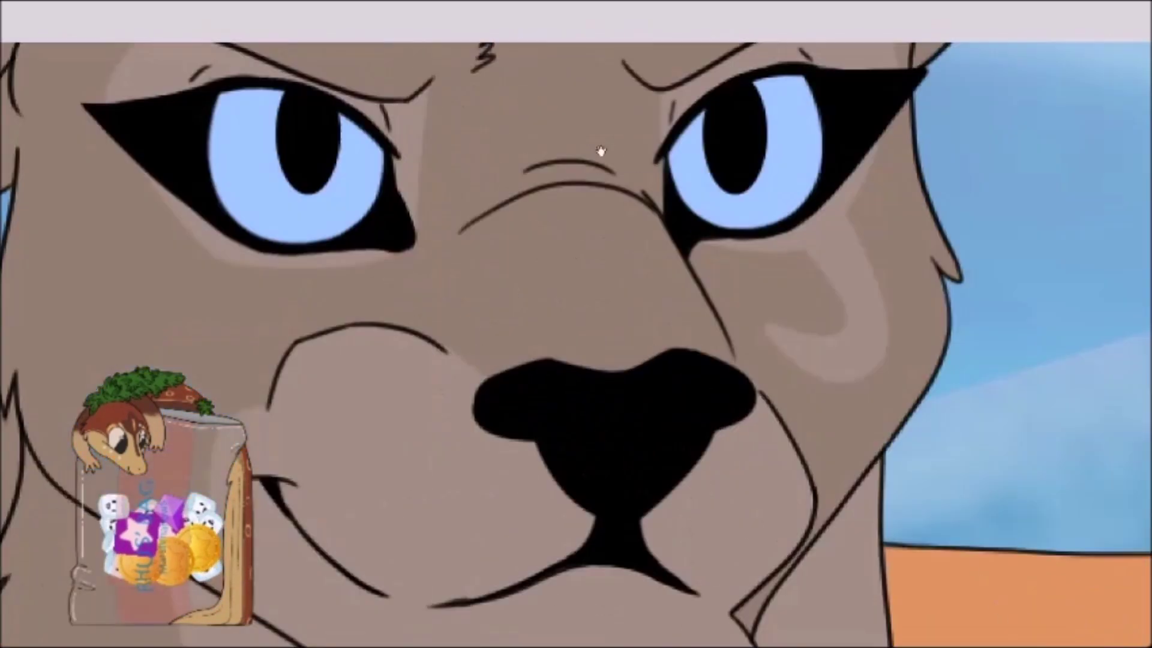
Step: Erase the Team Find Nothing copy 2 layer along the underside of the grey cat's forelock to reveal its shadow
drag(540, 288, 604, 206)
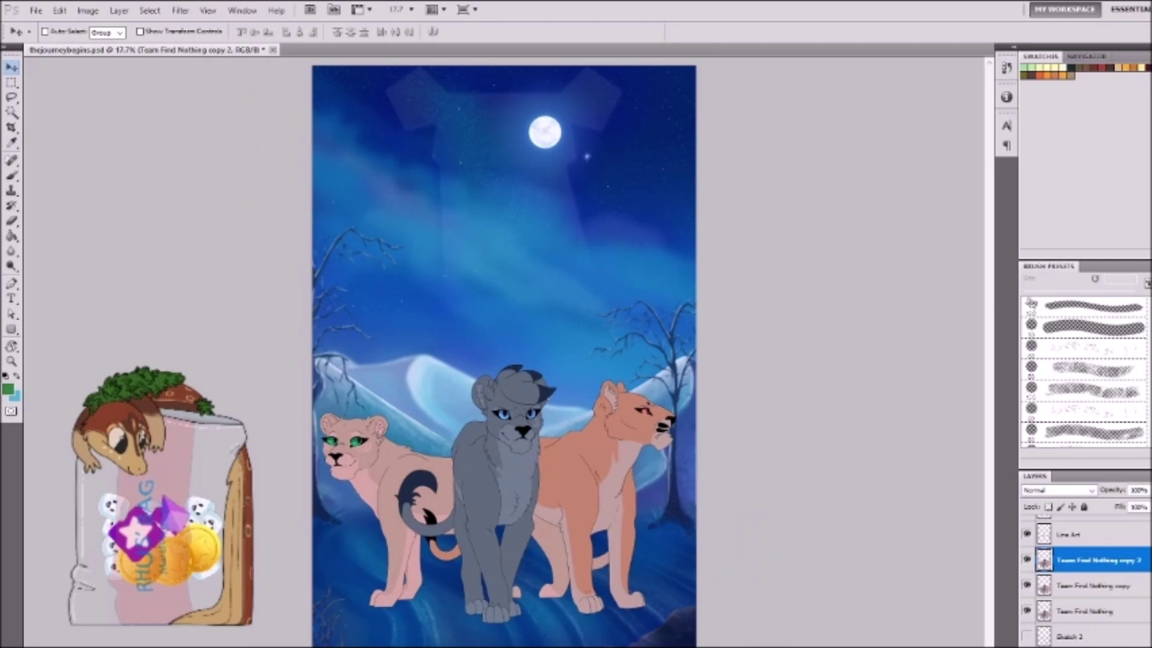
key(Return)
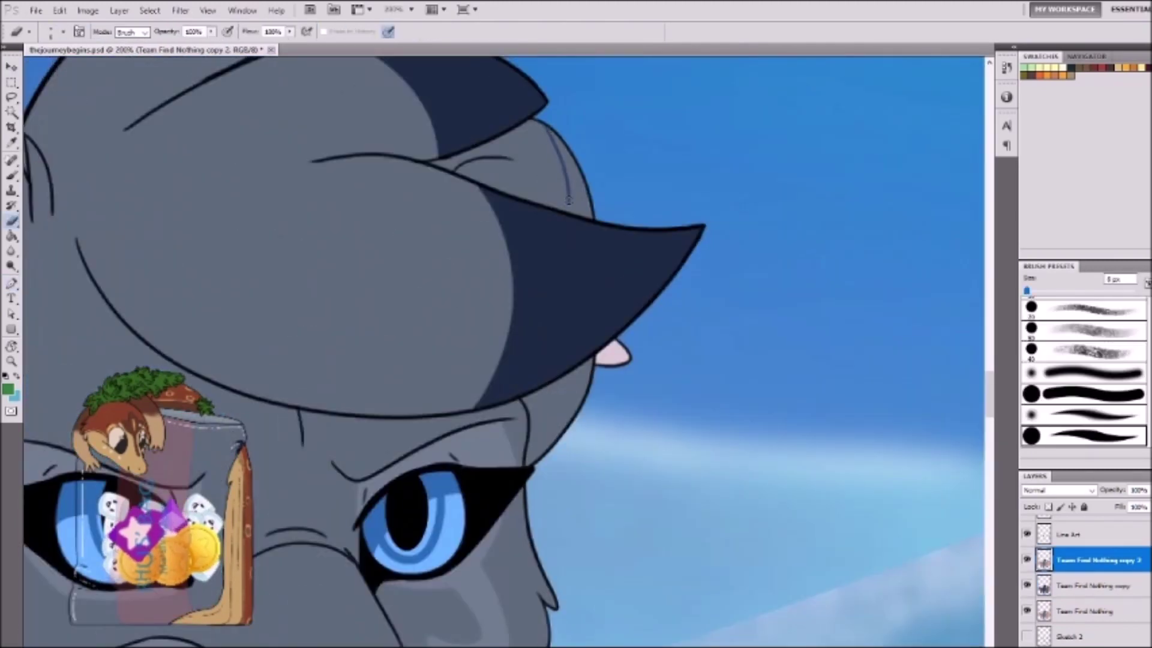
scroll(581, 209, down, 3)
scroll(579, 226, up, 4)
mouse_move(774, 273)
mouse_down()
mouse_move(150, 289)
mouse_move(192, 348)
mouse_up()
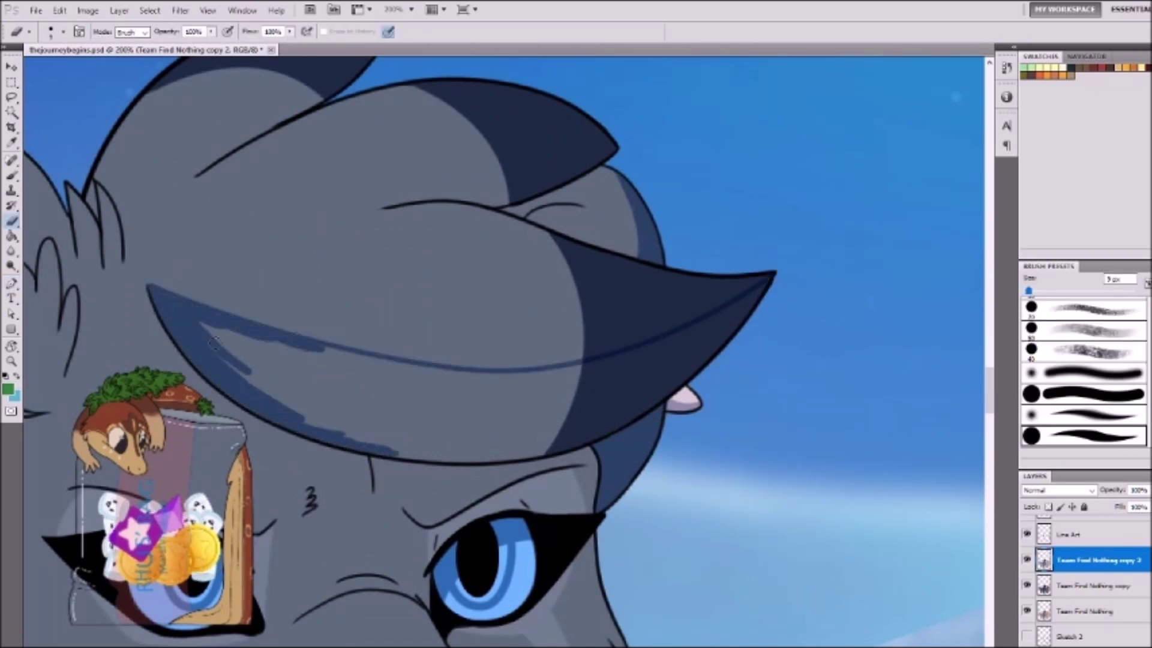
drag(213, 342, 421, 399)
mouse_move(643, 358)
mouse_down()
mouse_move(764, 297)
mouse_move(623, 389)
mouse_move(312, 414)
mouse_up()
drag(420, 300, 523, 389)
Step: Erase shadows across the grey cat's forehead beneath the forelock and at the bases of the upper hair tufts
mouse_move(706, 217)
mouse_down()
mouse_move(568, 288)
mouse_move(702, 237)
mouse_move(522, 288)
mouse_up()
drag(522, 288, 745, 372)
mouse_move(653, 264)
mouse_down()
mouse_move(522, 351)
mouse_move(581, 324)
mouse_move(606, 335)
mouse_up()
mouse_move(984, 288)
mouse_down()
mouse_move(566, 264)
mouse_move(881, 117)
mouse_up()
drag(528, 384, 821, 420)
mouse_move(570, 390)
mouse_down()
mouse_move(479, 331)
mouse_move(576, 366)
mouse_up()
drag(504, 360, 822, 420)
key(b)
key(bracketleft)
key(bracketleft)
key(bracketleft)
key(bracketleft)
key(bracketleft)
key(e)
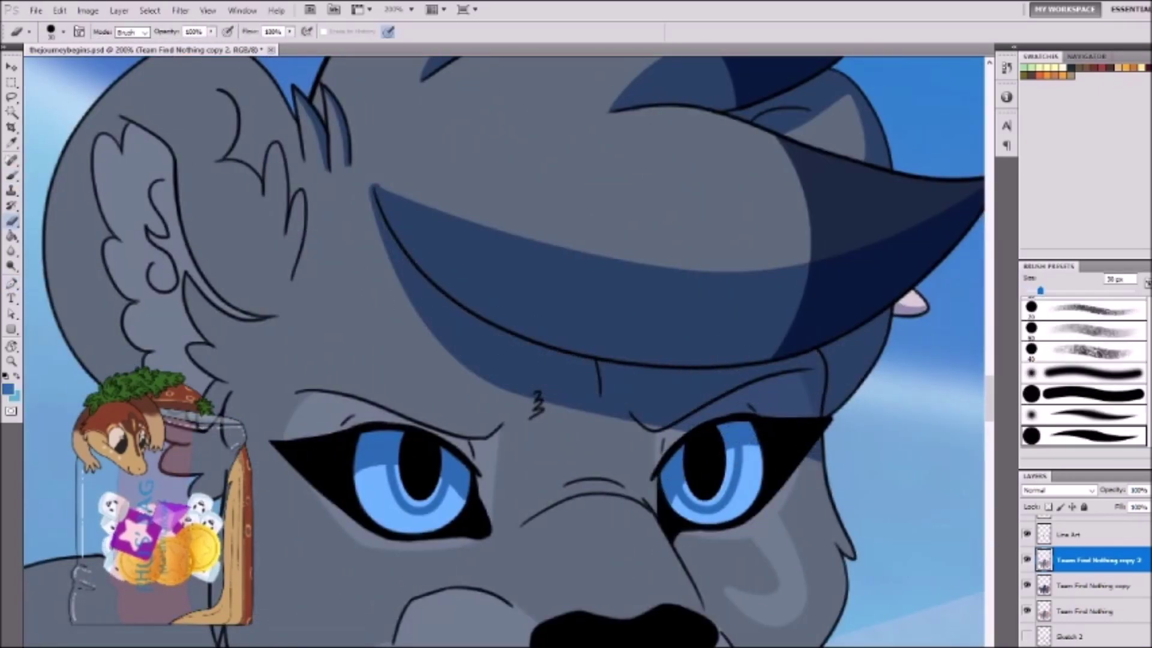
Step: Erase narrow shadows into the grey cat's inner ear curls, ear folds and brow creases with a smaller eraser
key(bracketleft)
key(bracketleft)
key(bracketleft)
key(bracketleft)
key(bracketleft)
key(bracketleft)
key(bracketleft)
mouse_move(543, 555)
mouse_down()
mouse_move(387, 399)
mouse_move(705, 399)
mouse_move(489, 489)
mouse_move(690, 325)
mouse_up()
drag(424, 57, 447, 412)
drag(294, 449, 509, 282)
drag(528, 246, 510, 282)
drag(552, 327, 579, 388)
drag(547, 311, 416, 385)
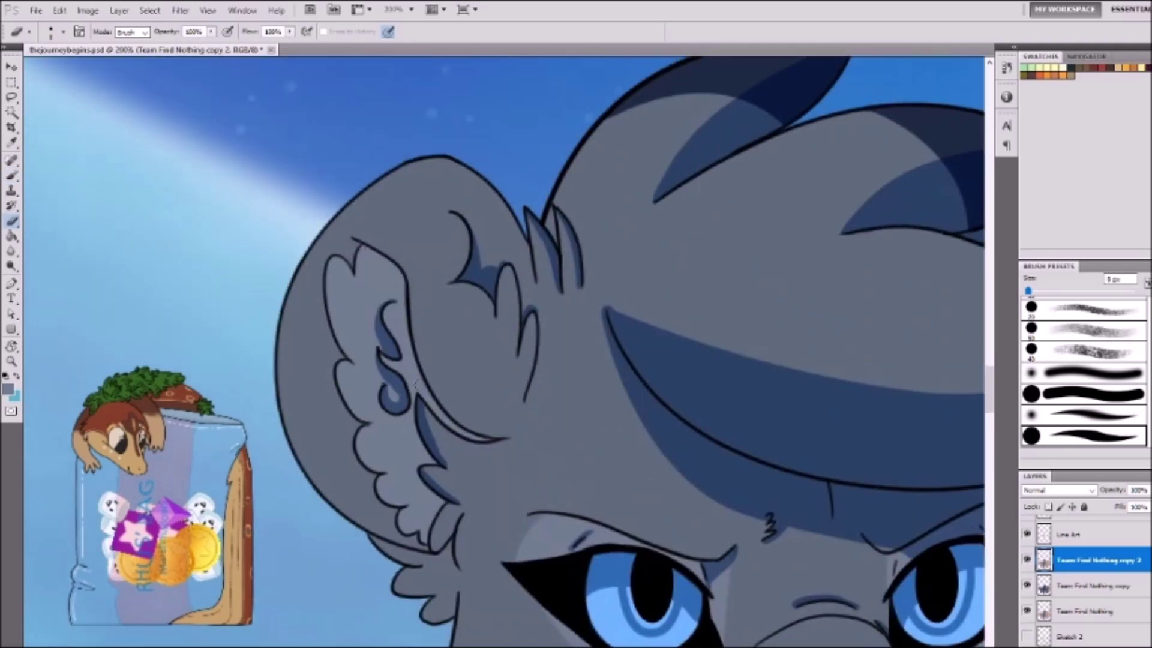
Step: Erase shadows along the grey cat's inner ear edge, the outer rim and the fur tufts below the ear
drag(411, 346, 483, 443)
drag(469, 543, 583, 321)
drag(647, 199, 620, 298)
Step: Erase shadows along the grey cat's jawline, far cheek and chin tufts with a 7 px eraser
key(ctrl+minus)
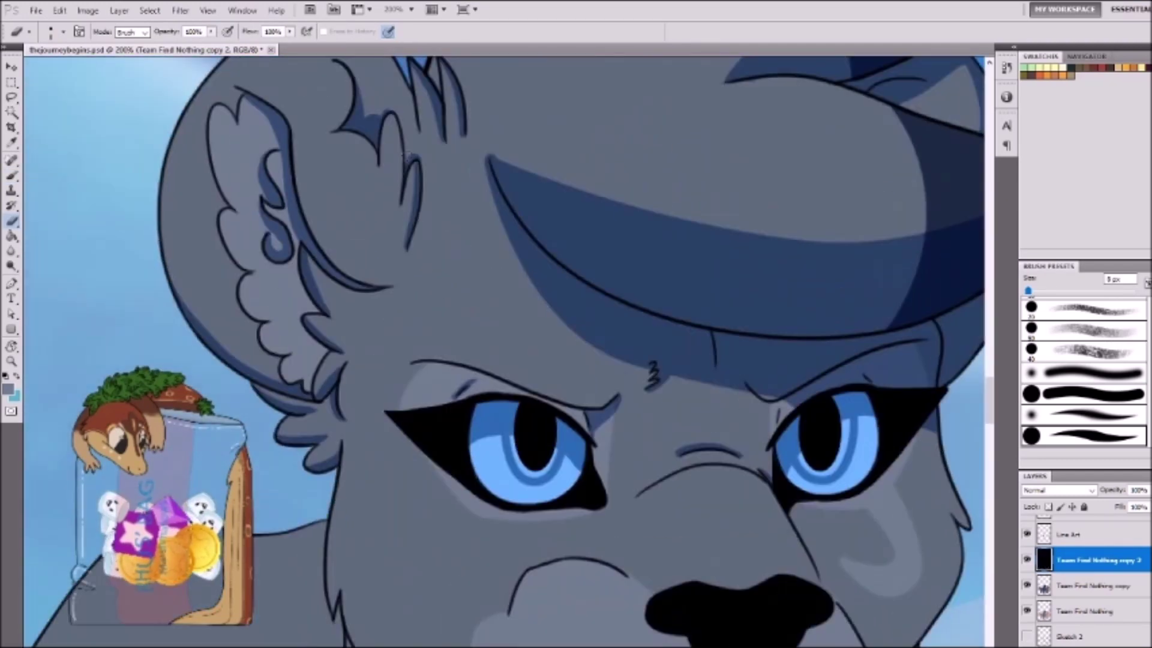
key(ctrl+0)
key(ctrl+plus)
key(ctrl+plus)
key(bracketleft)
mouse_move(311, 262)
mouse_down()
mouse_move(452, 393)
mouse_move(573, 437)
mouse_up()
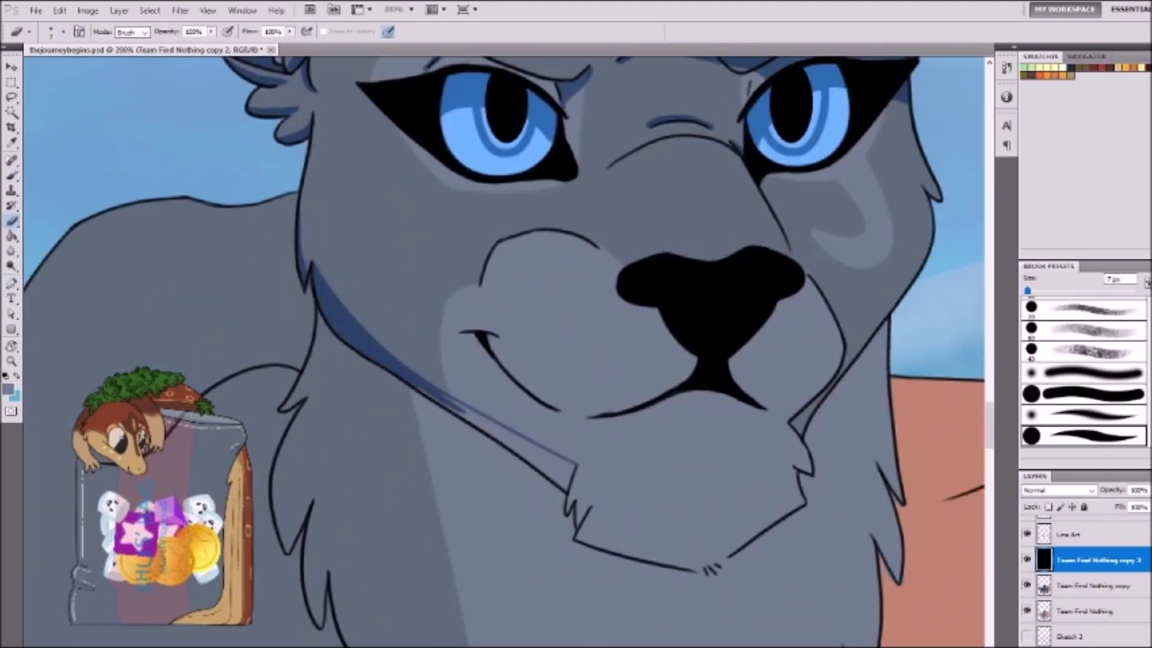
drag(600, 300, 375, 347)
mouse_move(600, 360)
mouse_down()
mouse_move(705, 254)
mouse_move(753, 174)
mouse_up()
drag(504, 336, 519, 360)
drag(600, 360, 475, 288)
scroll(471, 417, down, 3)
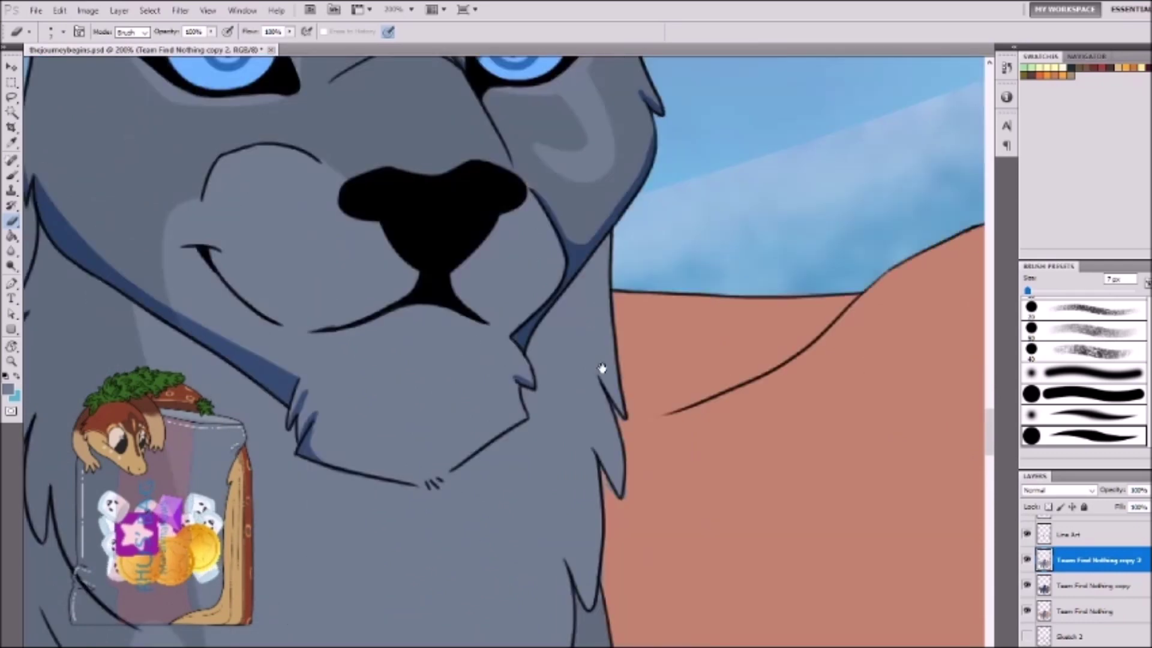
Step: Trace a curved Pen path from the grey cat's jaw down across its chest and stroke it as the shadow edge
scroll(471, 416, up, 2)
scroll(471, 417, down, 3)
key(p)
scroll(471, 416, up, 2)
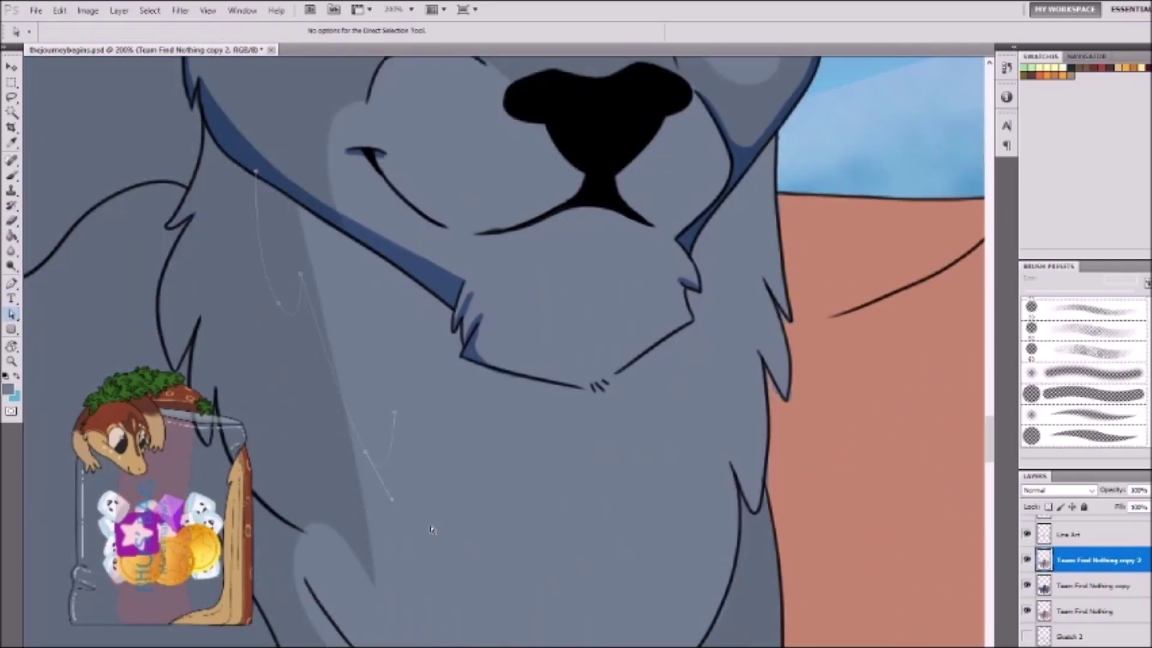
drag(412, 450, 322, 309)
drag(439, 426, 522, 491)
scroll(522, 492, down, 2)
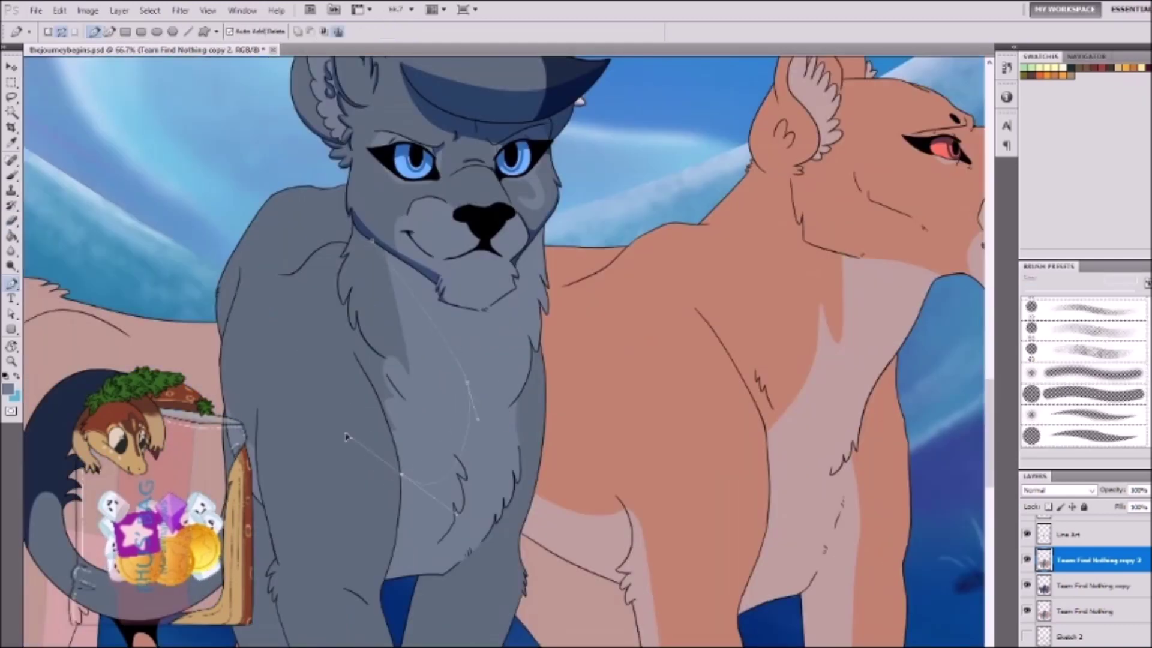
key(b)
key(Return)
Step: Erase the shadow area beneath the grey cat's chin and over the far side of its upper chest
mouse_move(405, 271)
mouse_down()
mouse_move(355, 191)
mouse_move(606, 410)
mouse_up()
scroll(318, 156, up, 2)
mouse_move(766, 296)
mouse_down()
mouse_move(846, 324)
mouse_move(780, 252)
mouse_move(810, 336)
mouse_move(798, 451)
mouse_up()
drag(780, 348, 672, 444)
drag(767, 420, 636, 528)
drag(600, 480, 588, 183)
drag(750, 186, 600, 335)
drag(761, 258, 636, 408)
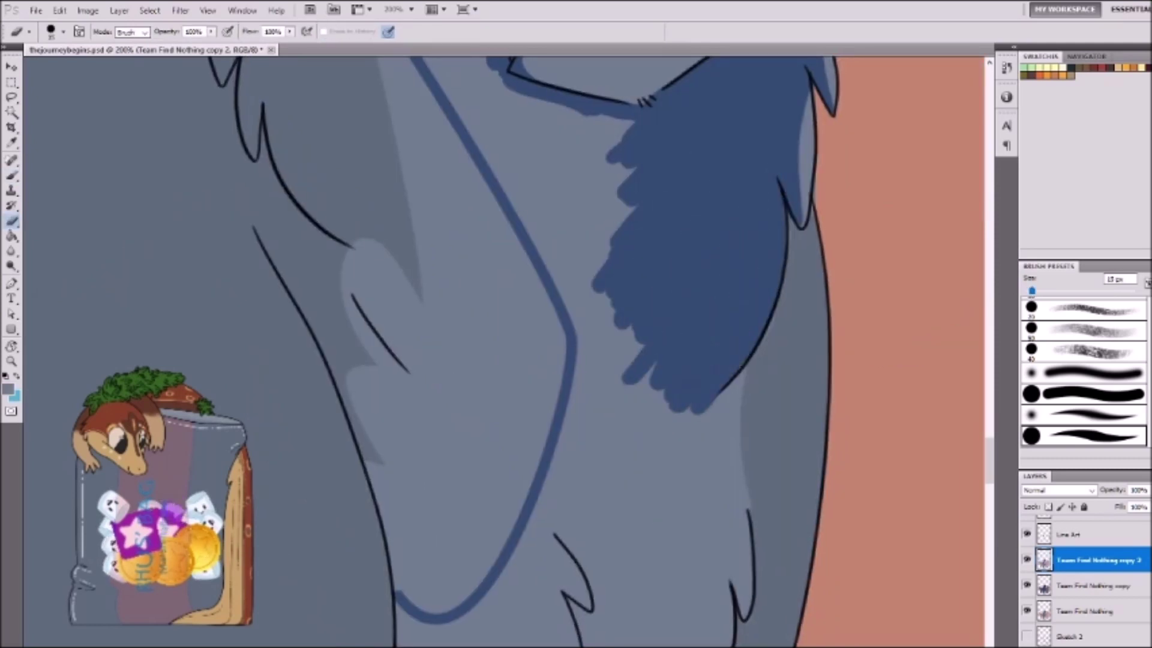
Step: Extend the erased chest shadow to the curved edge and down to the grey cat's lower fur tufts
scroll(600, 300, up, 3)
drag(750, 420, 635, 540)
scroll(599, 300, down, 3)
drag(677, 264, 606, 474)
drag(681, 319, 666, 516)
drag(764, 300, 782, 447)
scroll(600, 300, down, 3)
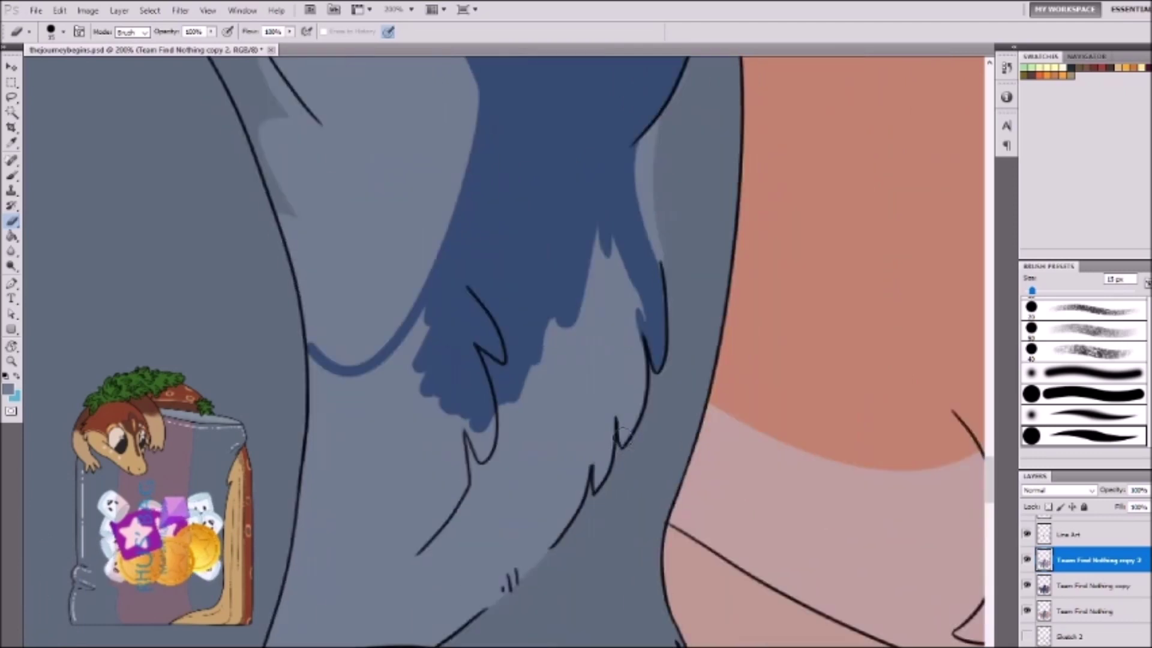
Step: Complete the grey cat's lower chest shadow down to the belly line and the near leg's edge with a 15 px eraser
drag(648, 231, 576, 390)
drag(632, 321, 486, 486)
drag(605, 414, 542, 552)
scroll(704, 370, down, 2)
scroll(704, 371, left, 3)
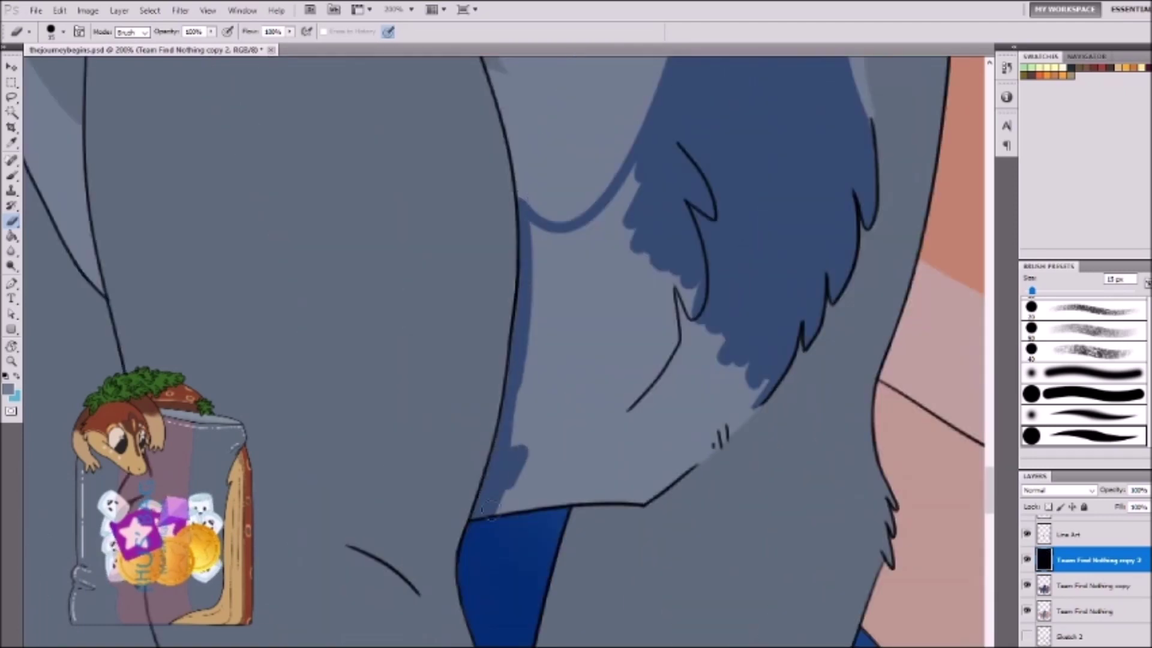
drag(702, 444, 486, 516)
drag(642, 168, 522, 468)
drag(744, 258, 552, 444)
key(ctrl+minus)
key(ctrl+minus)
key(ctrl+minus)
key(ctrl+plus)
key(ctrl+plus)
key(ctrl+plus)
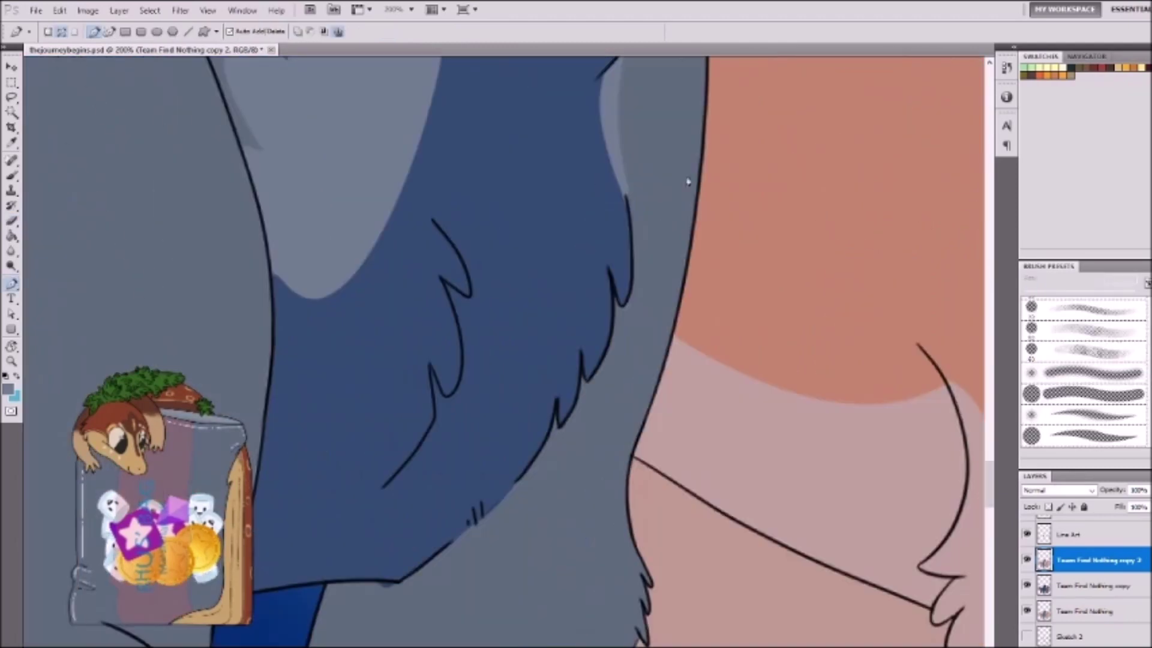
Step: Erase shadow strokes over the upper part of the grey cat's far front leg, enlarging the eraser to cover it
key(ctrl+minus)
key(ctrl+minus)
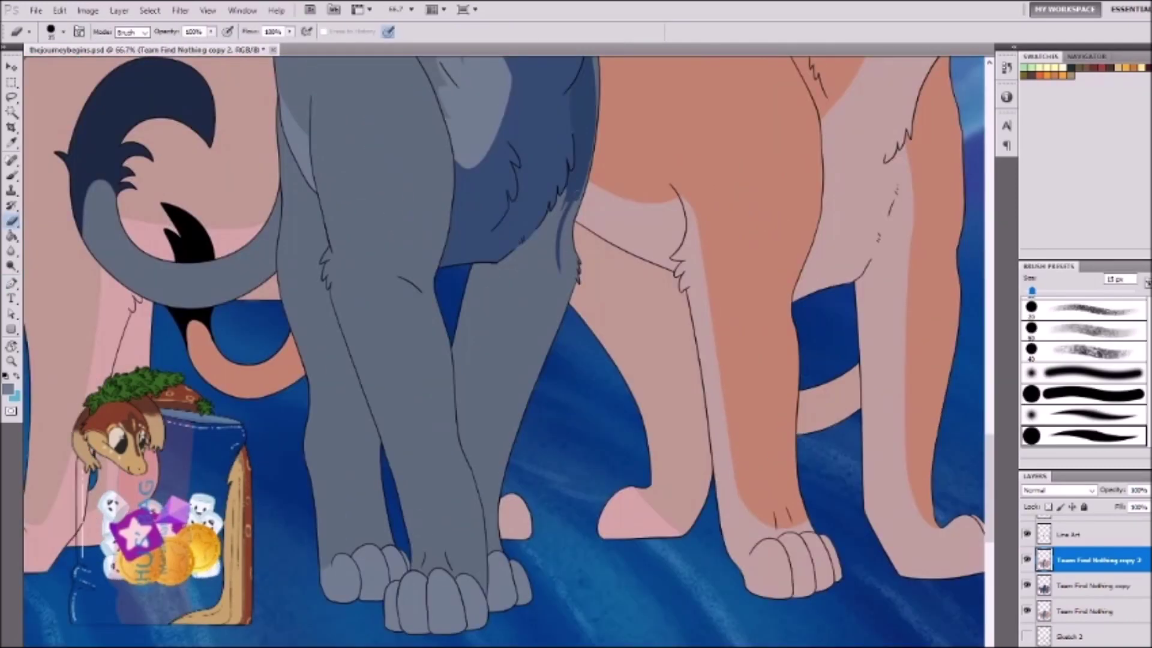
key(ctrl+plus)
key(ctrl+plus)
drag(459, 186, 474, 420)
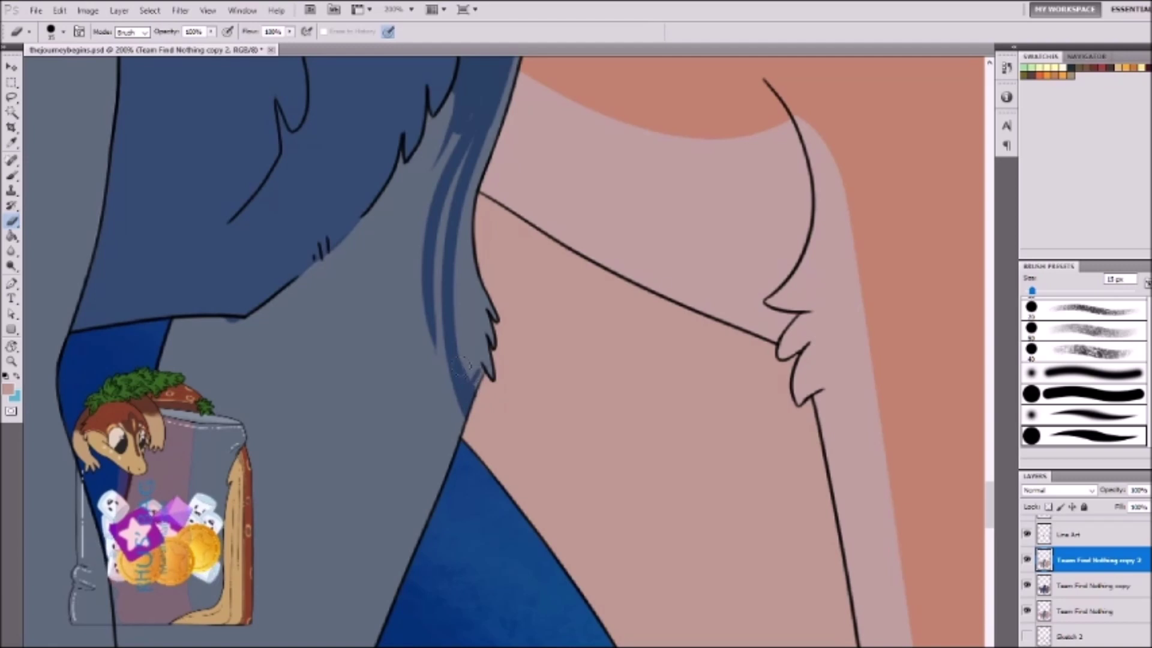
scroll(516, 348, up, 3)
drag(420, 198, 360, 372)
scroll(516, 348, down, 3)
key(bracketright)
key(bracketright)
key(bracketright)
drag(480, 180, 336, 444)
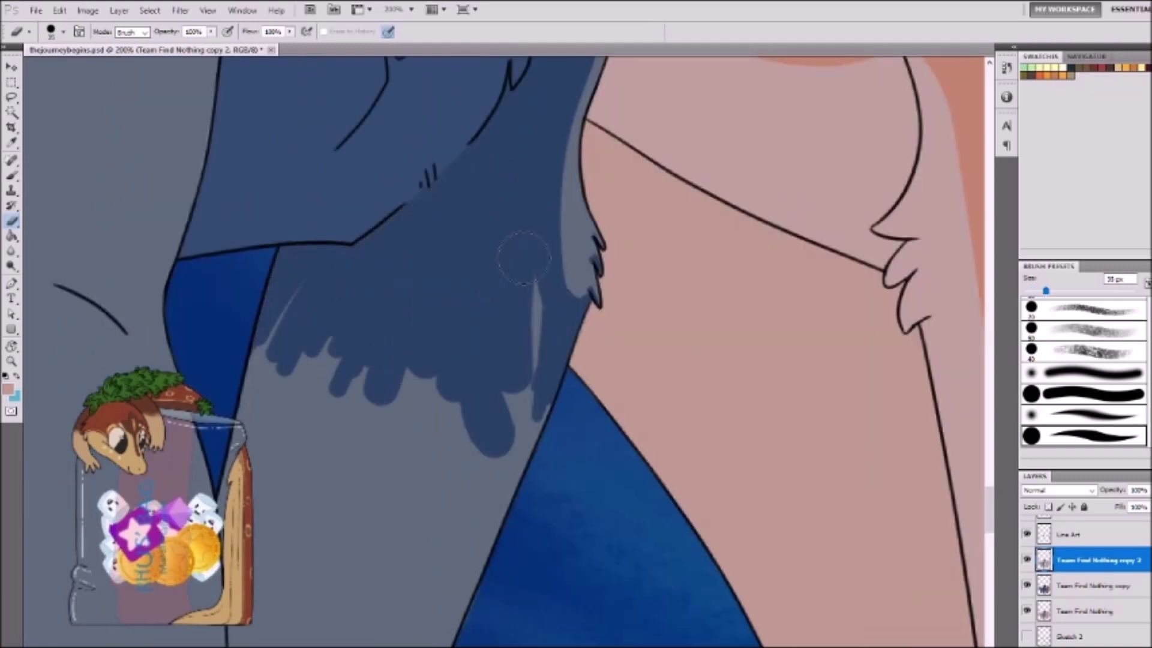
scroll(516, 348, down, 3)
Step: Erase the shadow down the rest of the grey cat's far front leg and its paw
drag(420, 120, 494, 365)
alt+click(257, 264)
scroll(258, 264, down, 5)
mouse_move(528, 180)
mouse_down()
mouse_move(617, 447)
mouse_move(636, 540)
mouse_move(594, 558)
mouse_up()
scroll(618, 441, down, 3)
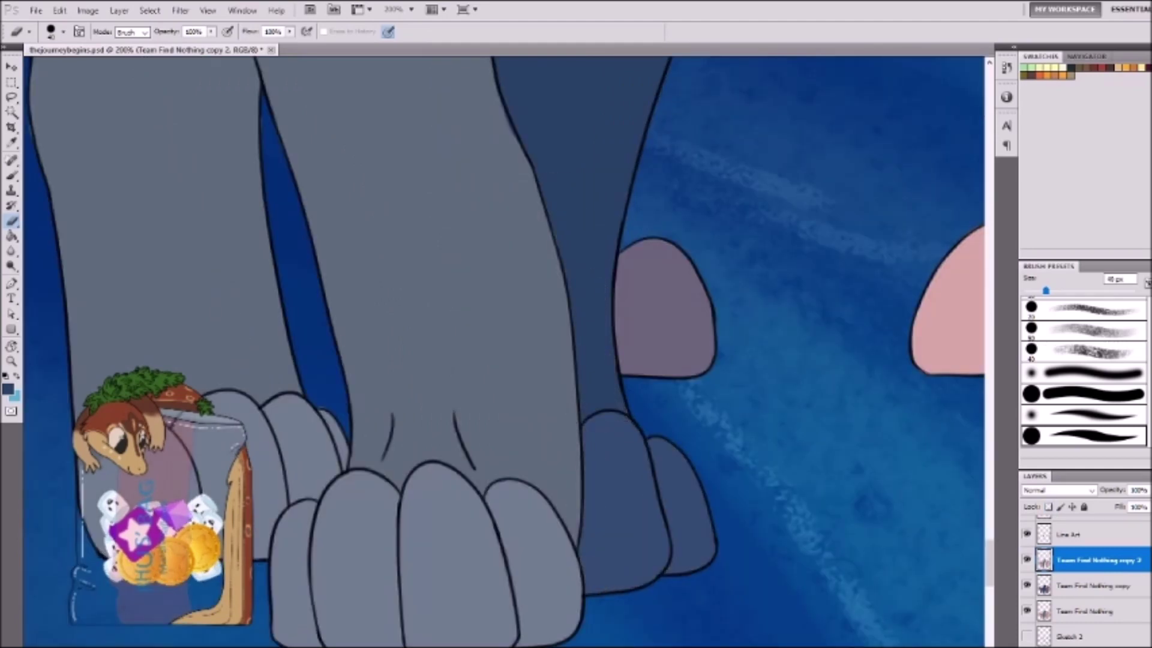
Step: Outline a shadow edge down the grey cat's near front leg from elbow to ankle, using a 7 px eraser and a Pen path
scroll(504, 348, up, 5)
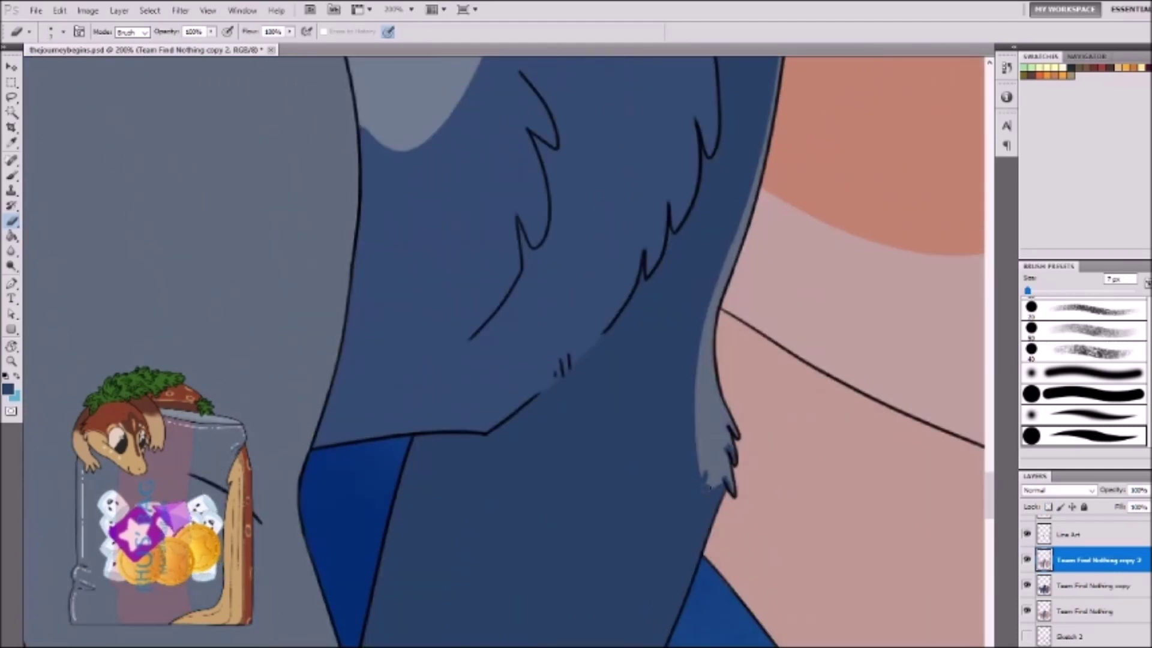
key(ctrl+0)
scroll(504, 348, up, 5)
key(bracketleft)
key(bracketleft)
key(bracketleft)
key(bracketleft)
key(ctrl+minus)
key(ctrl+minus)
drag(492, 153, 530, 318)
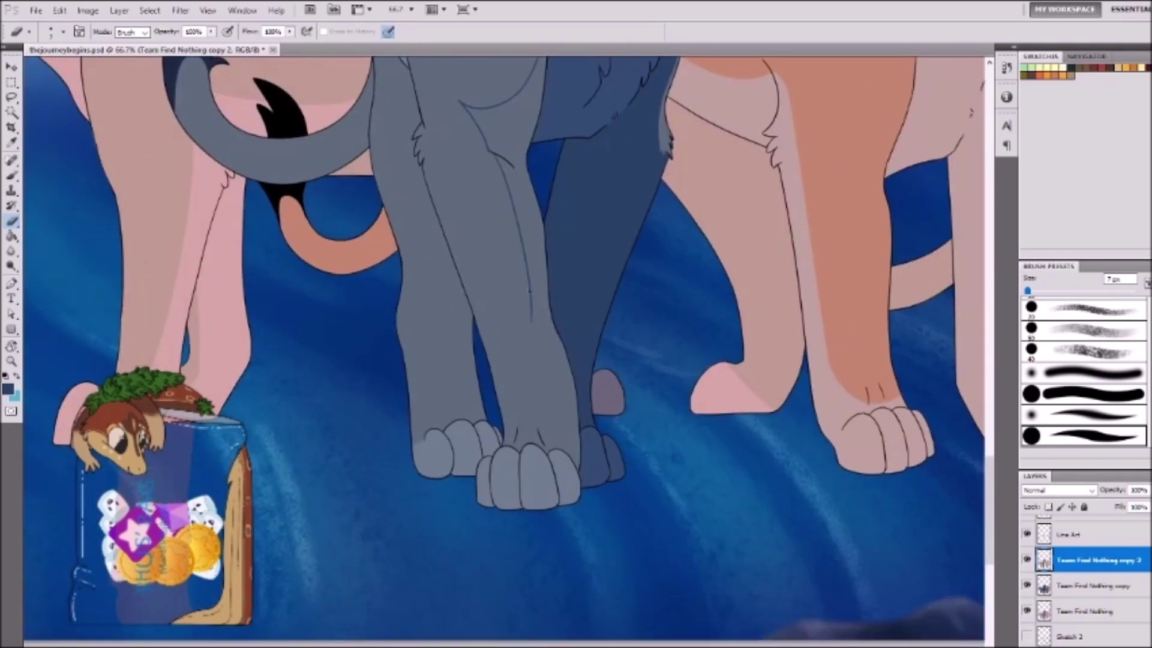
key(p)
key(e)
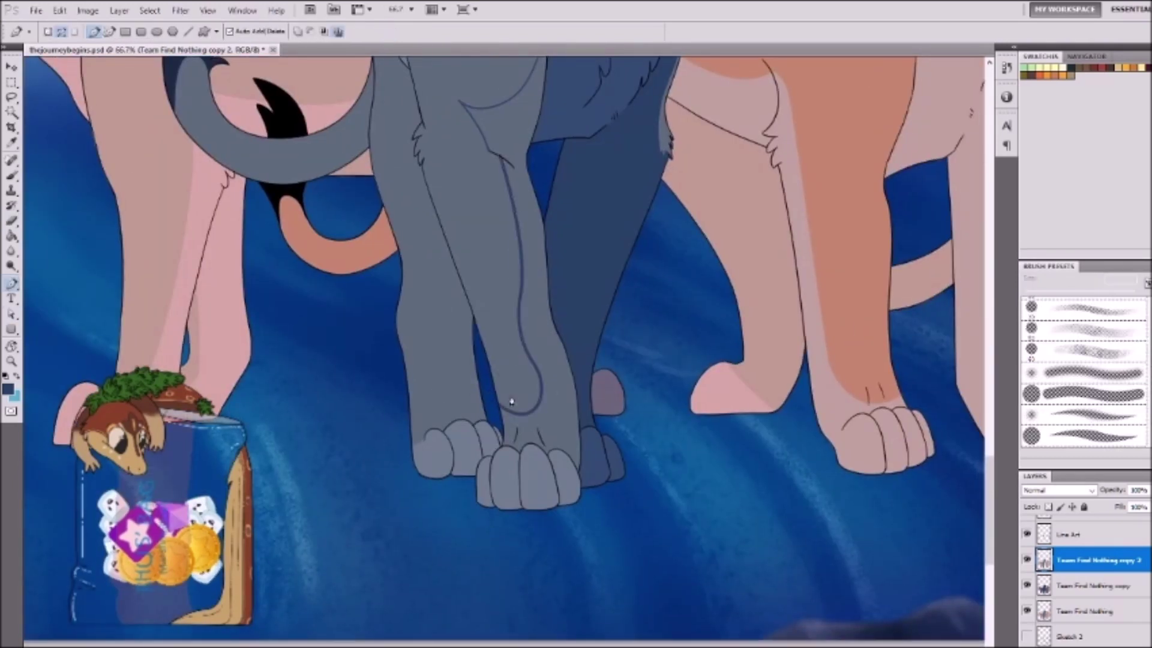
Step: Erase the shadow in around the ankle lines of the grey cat's near front leg, enlarging the eraser and stopping at the toes
key(ctrl+plus)
key(ctrl+plus)
key(bracketright)
key(bracketright)
key(bracketright)
mouse_move(556, 318)
mouse_down()
mouse_move(537, 265)
mouse_move(520, 317)
mouse_move(603, 356)
mouse_move(573, 306)
mouse_up()
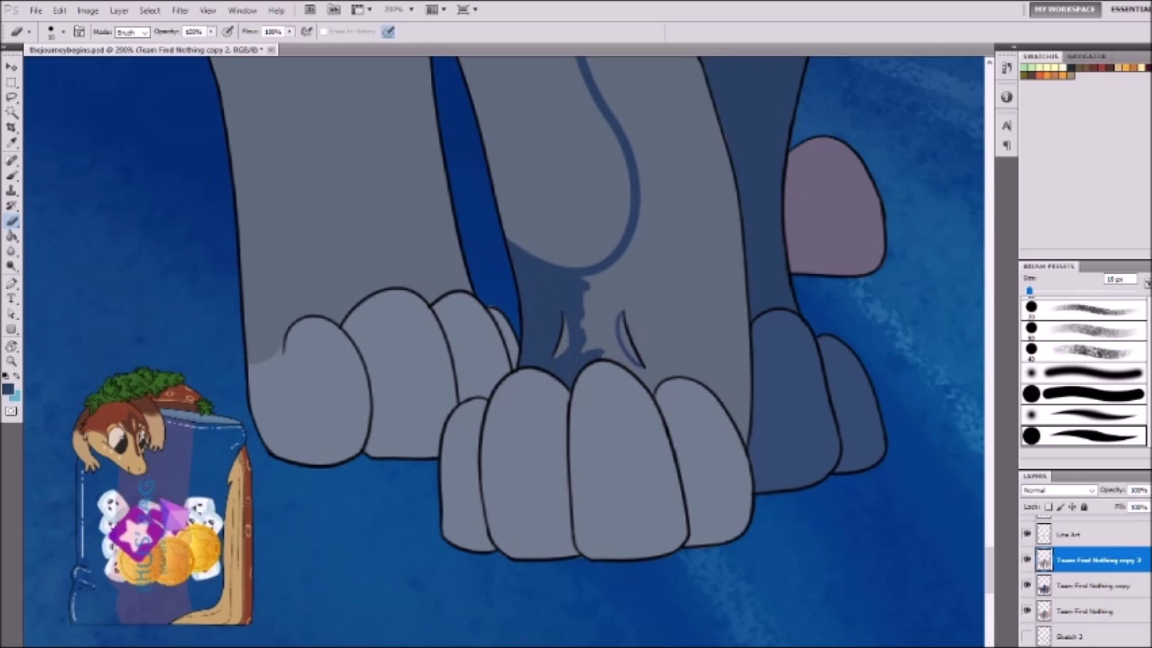
key(bracketright)
key(bracketright)
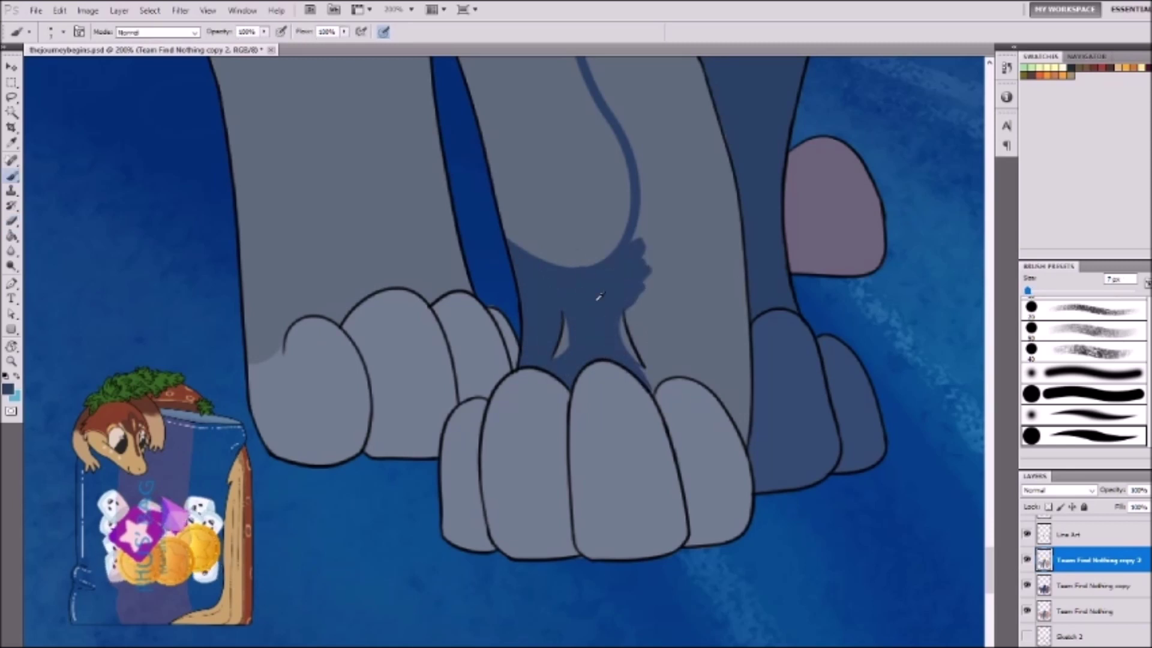
drag(627, 303, 654, 369)
drag(635, 179, 665, 390)
Step: Fill the shadow up the inner side of the grey cat's near front leg to the elbow and under the shoulder curve
scroll(670, 363, up, 4)
scroll(670, 363, up, 8)
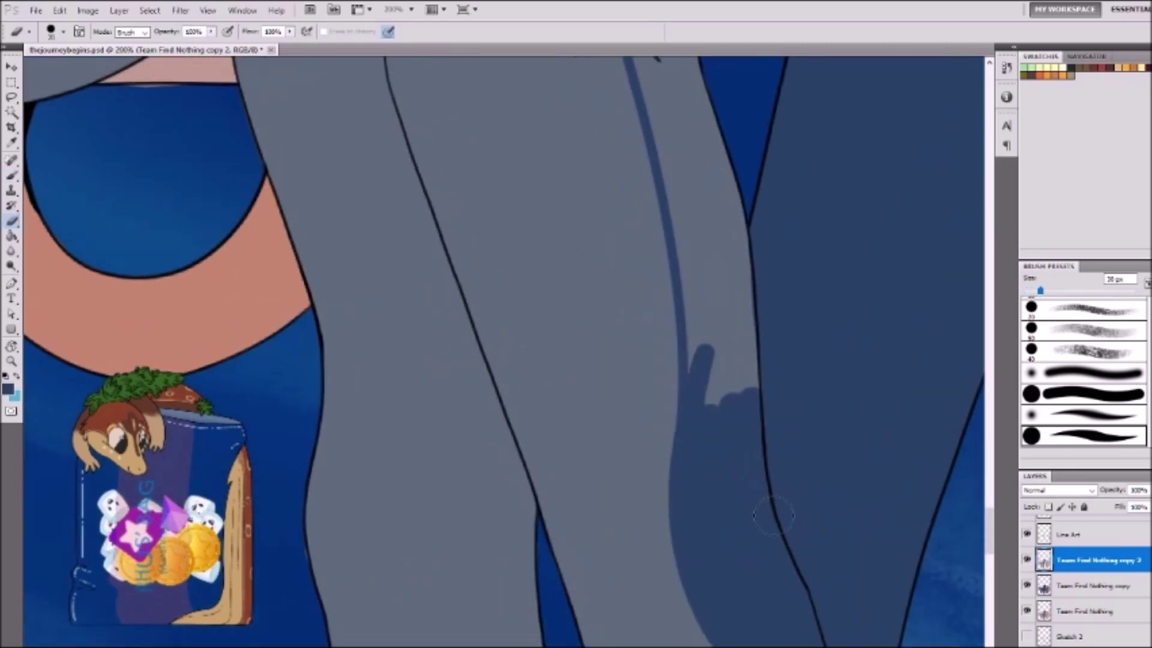
drag(714, 486, 666, 204)
drag(702, 156, 680, 227)
scroll(679, 228, up, 8)
drag(702, 354, 666, 396)
scroll(666, 396, up, 3)
drag(750, 192, 720, 474)
mouse_move(552, 420)
mouse_down()
mouse_move(638, 411)
mouse_move(600, 474)
mouse_up()
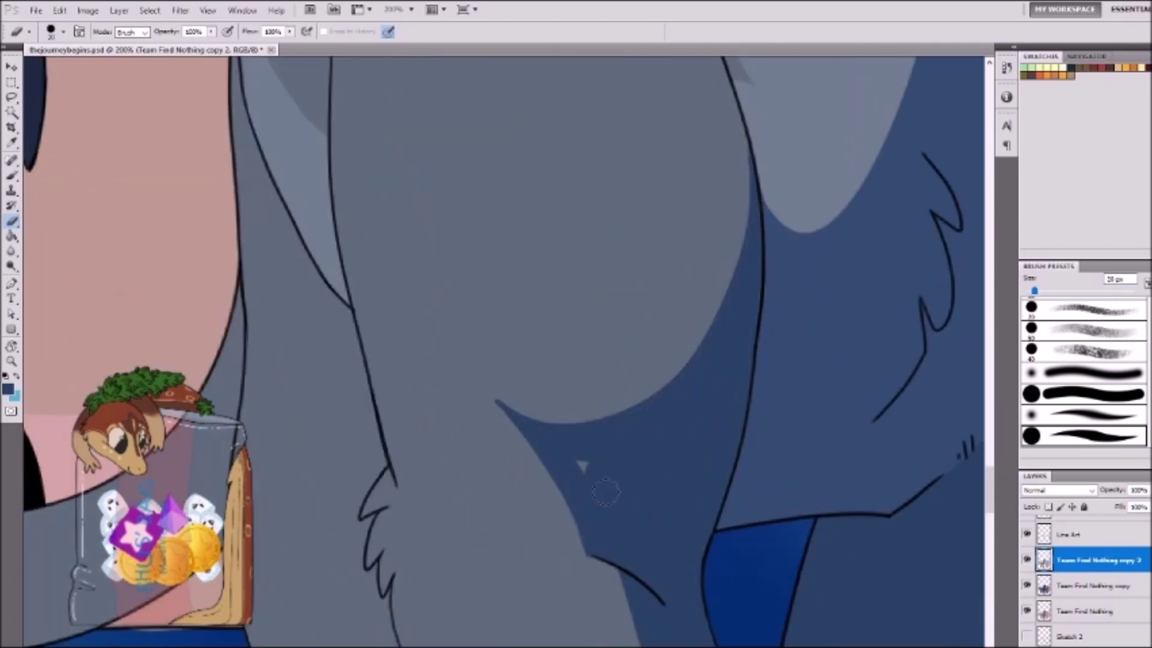
Step: Shade the elbow fur tufts on the grey cat's near front leg with a 7 px eraser
scroll(600, 474, down, 5)
key(bracketleft)
key(bracketleft)
key(bracketleft)
key(bracketleft)
key(bracketleft)
scroll(699, 267, right, 3)
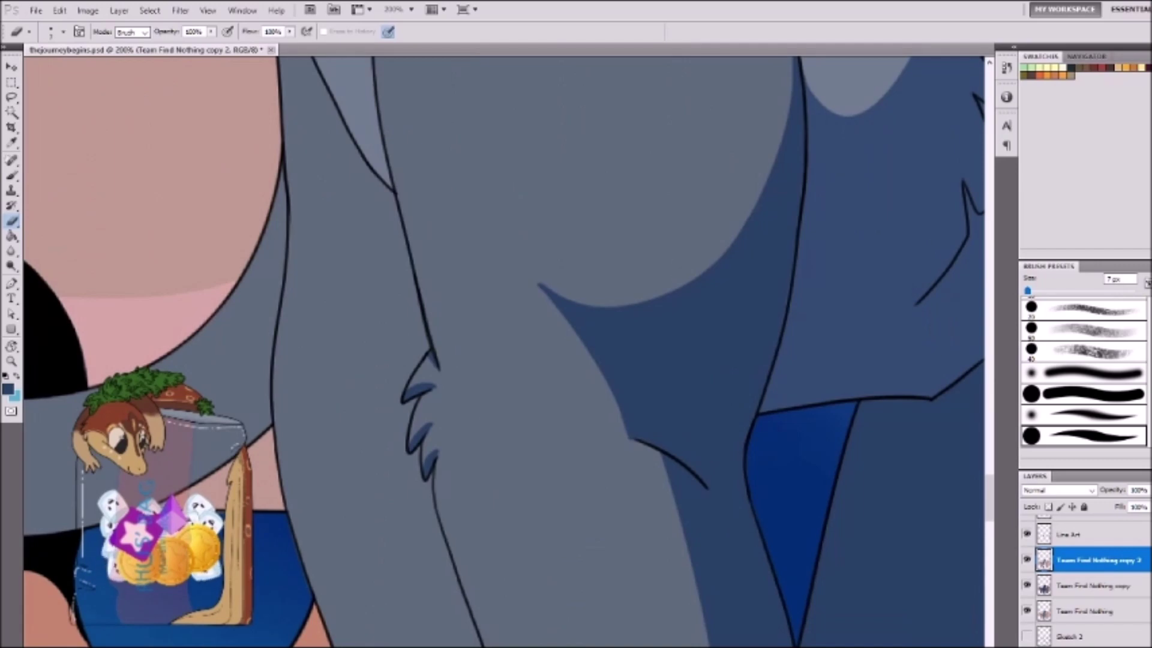
key(h)
mouse_move(589, 385)
mouse_down()
mouse_move(642, 384)
mouse_move(589, 386)
mouse_up()
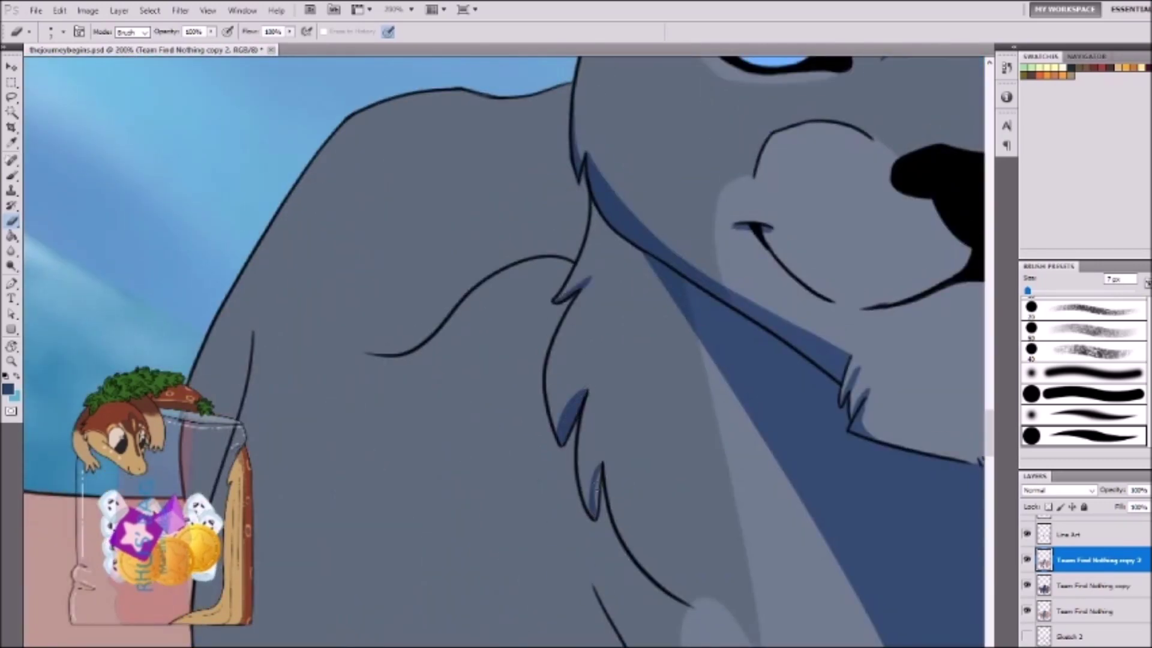
Step: Cover the strip of the grey cat's flank between its near front leg and hind leg in shadow using a 20 px eraser
scroll(504, 354, up, 4)
scroll(1086, 575, up, 2)
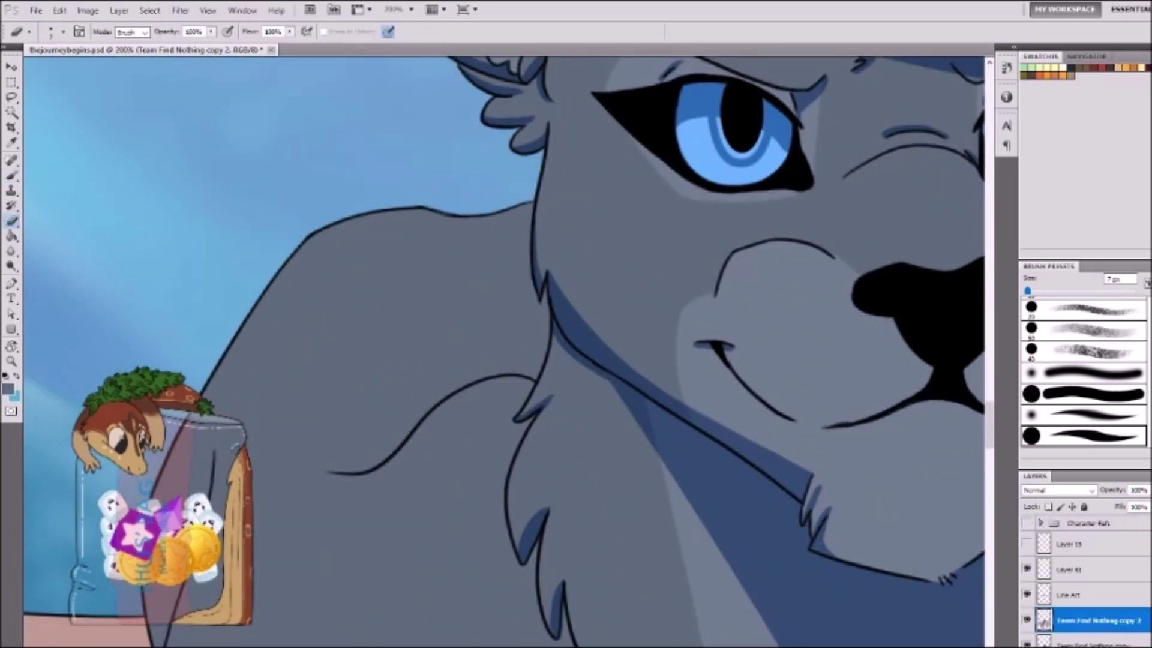
scroll(504, 354, down, 6)
mouse_move(414, 360)
mouse_down()
mouse_move(498, 474)
mouse_move(447, 492)
mouse_up()
scroll(504, 354, down, 3)
key(ctrl+0)
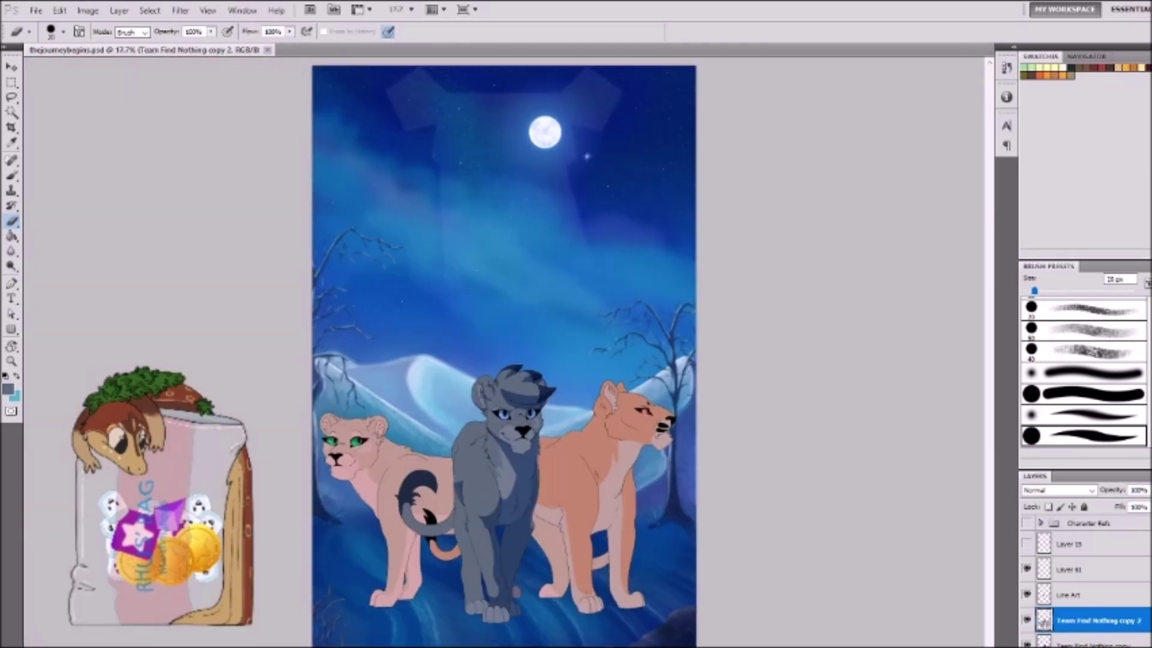
Step: Erase a narrow tapering shadow along the upper outer edge of the grey cat's hind leg with a small eraser
scroll(465, 452, up, 6)
key(bracketleft)
drag(419, 150, 402, 360)
drag(413, 228, 386, 480)
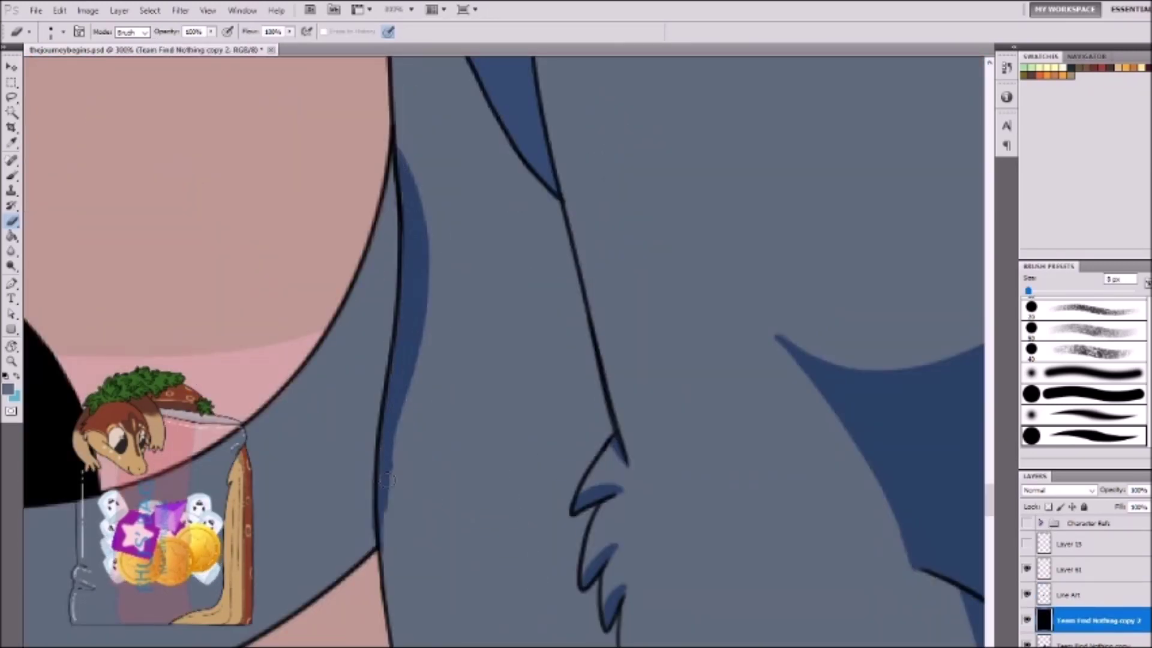
scroll(387, 480, down, 2)
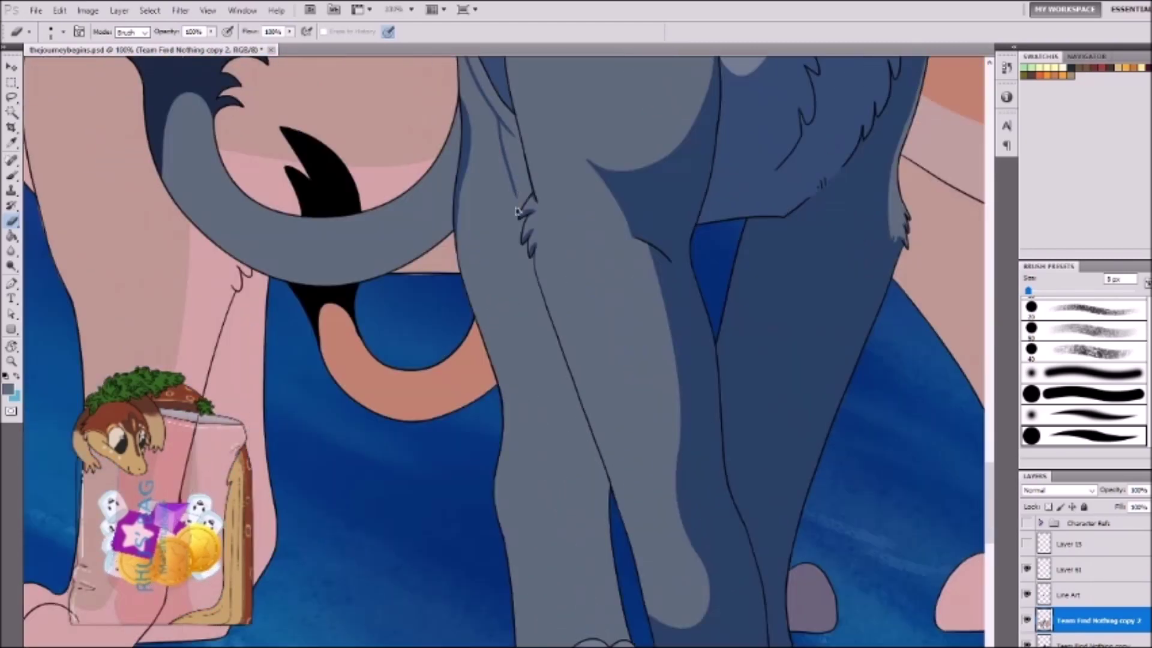
Step: Outline and begin filling a shadow down the grey cat's hind leg beside the front leg's elbow tufts
scroll(517, 211, down, 2)
scroll(439, 267, up, 4)
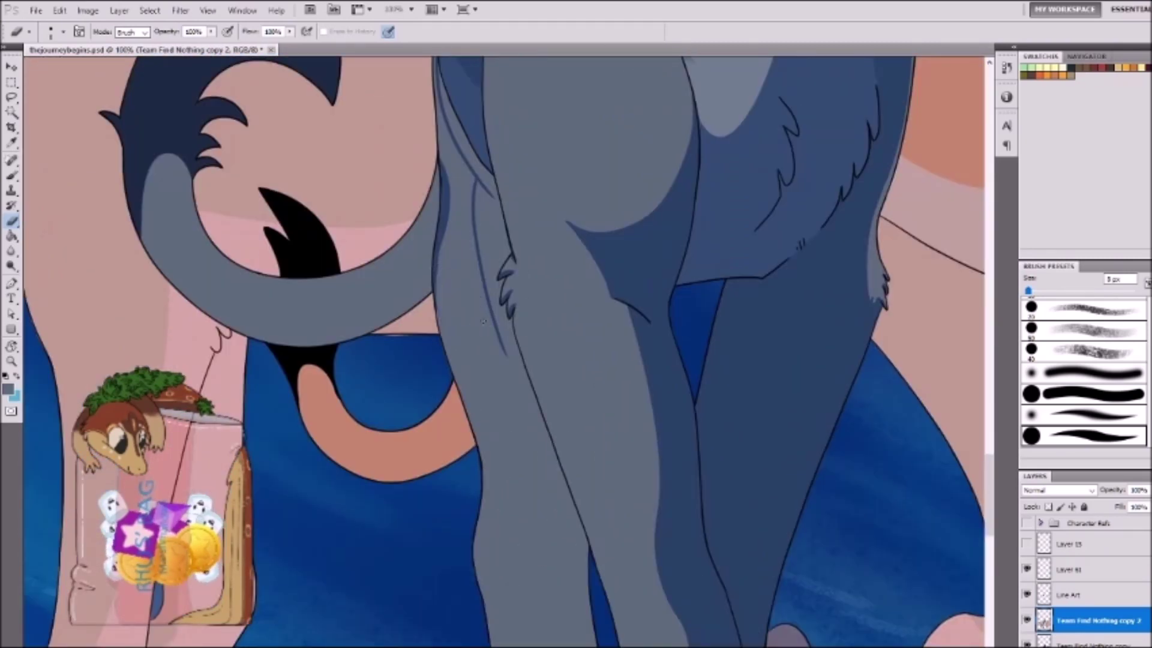
scroll(511, 314, down, 3)
scroll(512, 314, up, 3)
scroll(484, 317, up, 2)
mouse_move(384, 527)
mouse_down()
mouse_move(332, 354)
mouse_move(395, 456)
mouse_up()
scroll(419, 420, down, 3)
scroll(468, 466, up, 3)
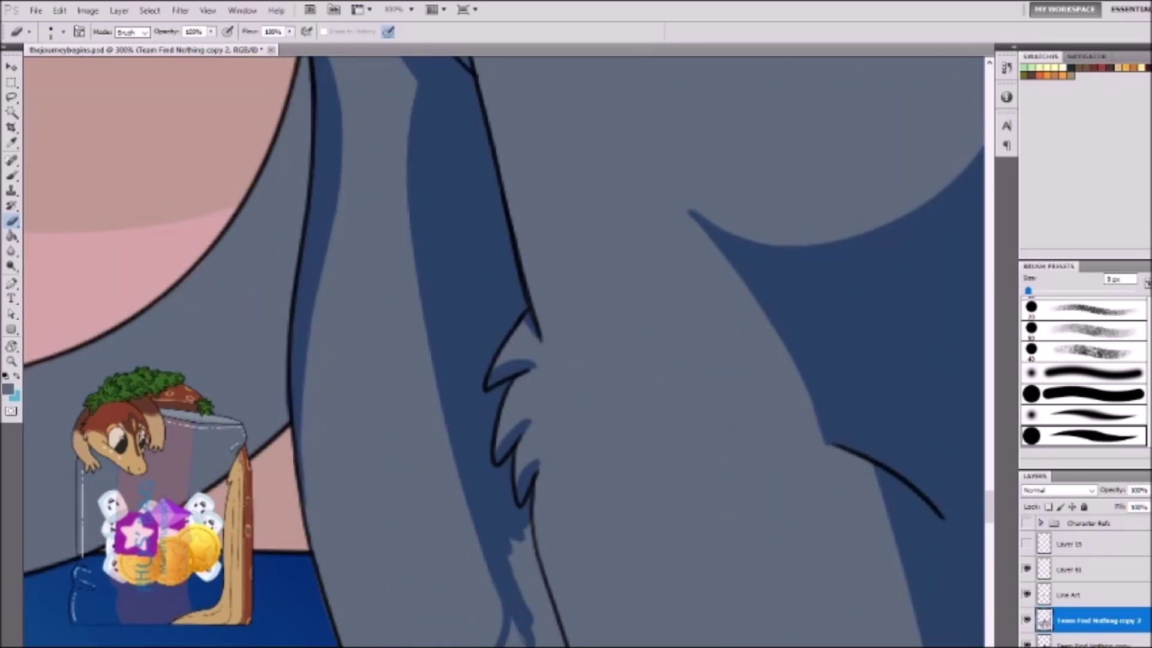
Step: Widen the shadow down the grey cat's hind leg next to the front leg's outline with a 20 px eraser
key(bracketright)
key(bracketright)
key(bracketright)
key(bracketright)
key(bracketright)
key(bracketright)
scroll(462, 240, down, 3)
scroll(463, 239, up, 2)
drag(504, 120, 612, 422)
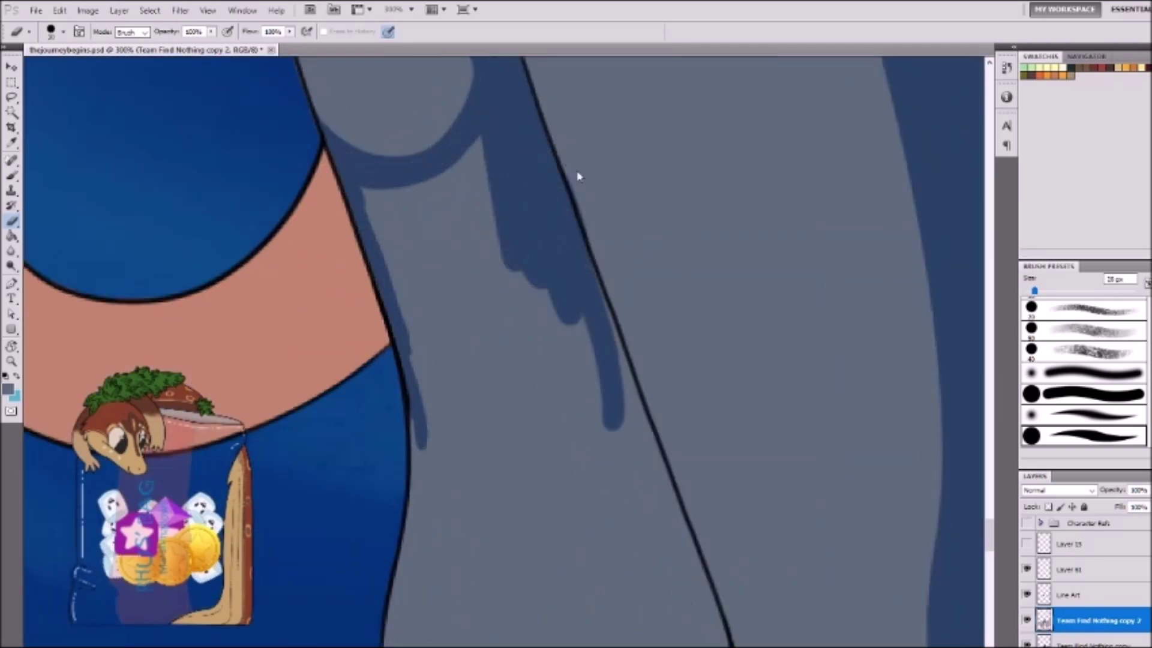
drag(580, 193, 642, 486)
Step: Cover the rest of the grey cat's lower hind leg in shadow with a larger eraser, reducing it to 15 px for the touch-ups
scroll(624, 468, down, 2)
key(bracketright)
key(bracketright)
key(bracketright)
mouse_move(420, 186)
mouse_down()
mouse_move(542, 492)
mouse_move(468, 558)
mouse_move(471, 486)
mouse_up()
scroll(462, 576, up, 2)
key(bracketleft)
key(bracketleft)
key(bracketleft)
key(bracketleft)
key(bracketleft)
key(bracketleft)
key(bracketleft)
drag(441, 528, 456, 600)
mouse_move(487, 308)
mouse_down()
mouse_move(809, 390)
mouse_move(480, 443)
mouse_up()
key(ctrl+0)
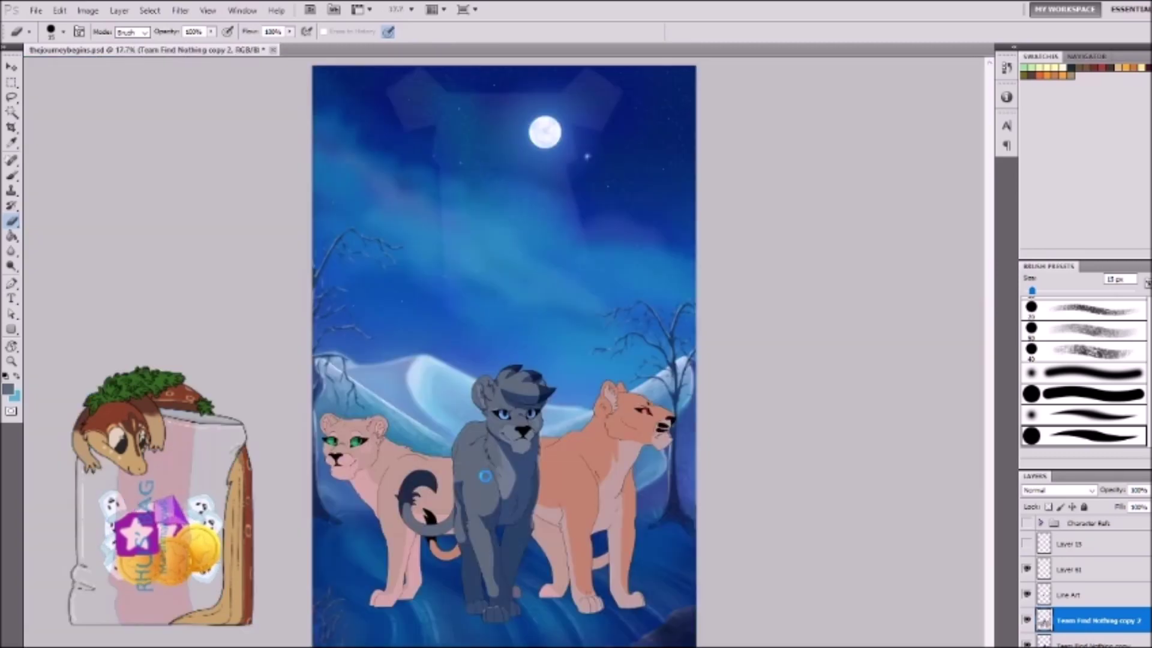
Step: Shade the fold behind the grey cat's shoulder where its back meets the outer body edge, using a 15 px eraser
scroll(486, 478, up, 6)
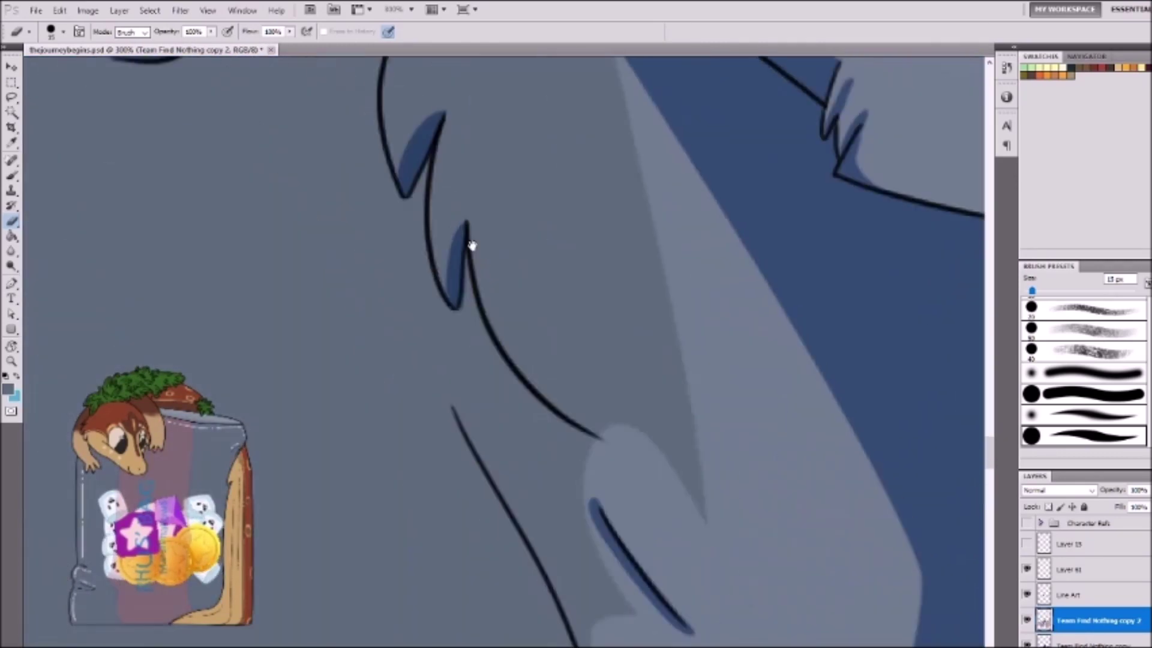
scroll(527, 351, down, 5)
scroll(447, 384, up, 5)
drag(499, 258, 445, 397)
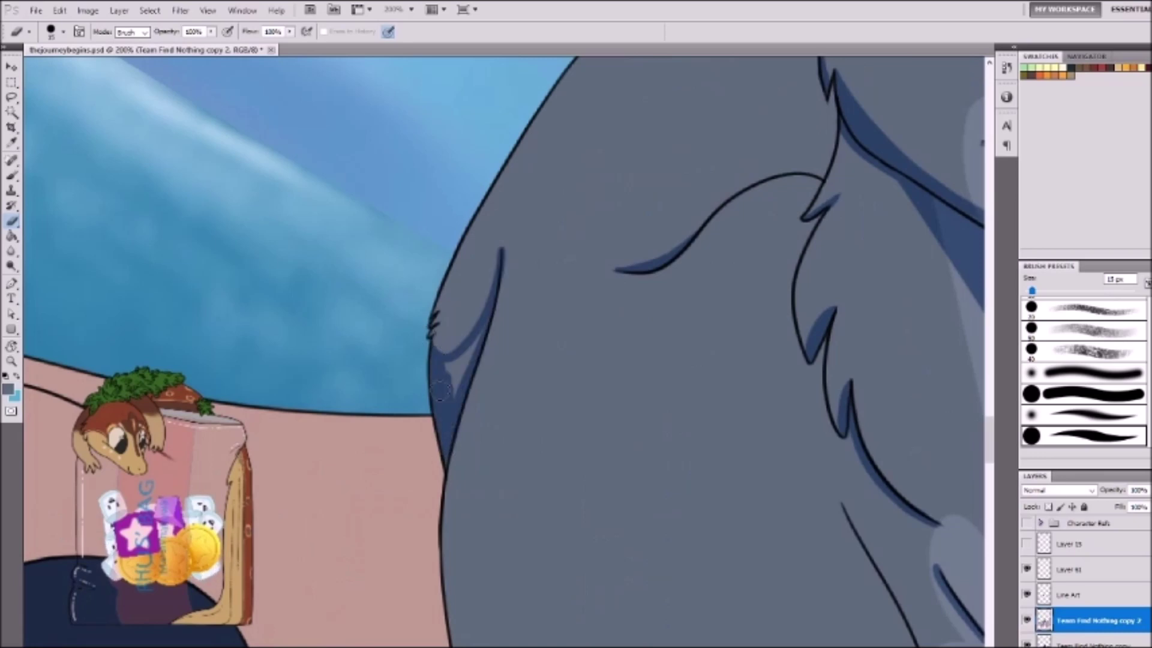
key(ctrl+0)
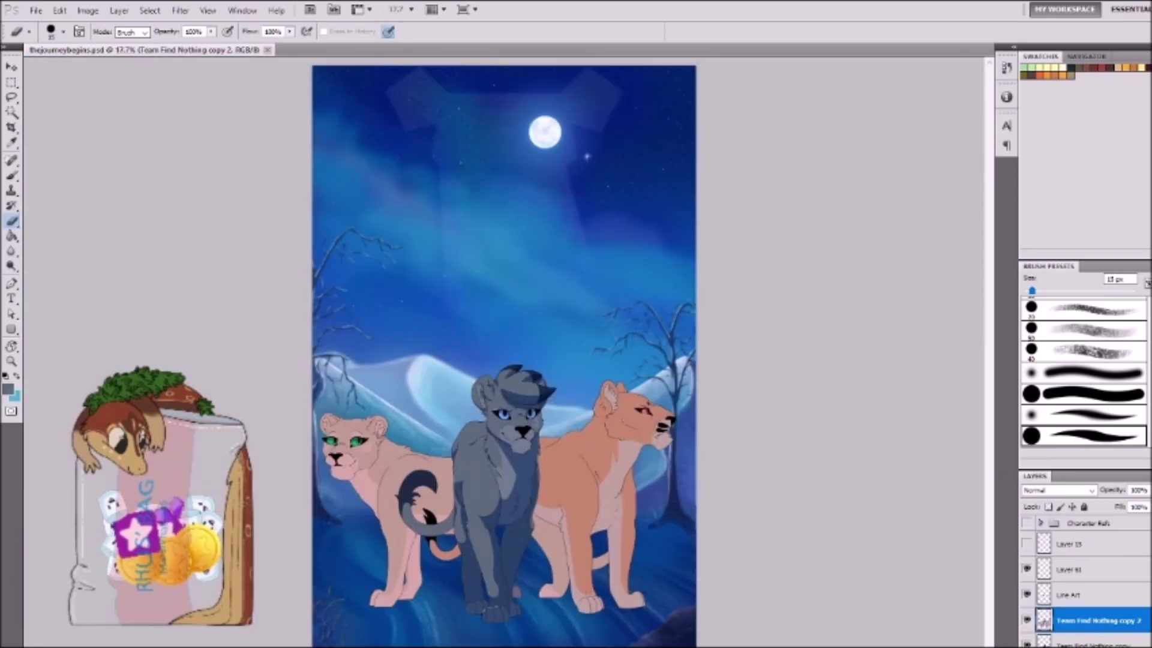
Step: Erase thin shadows along the inner rim and base tufts of the orange cat's near ear
scroll(585, 409, up, 7)
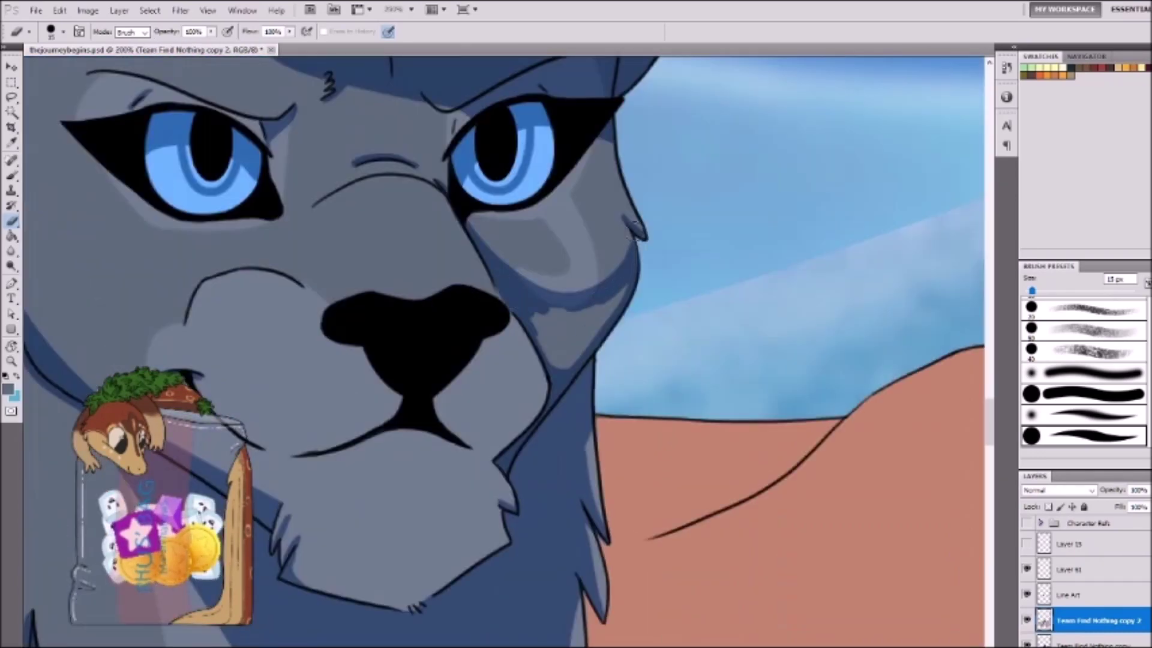
scroll(585, 410, up, 7)
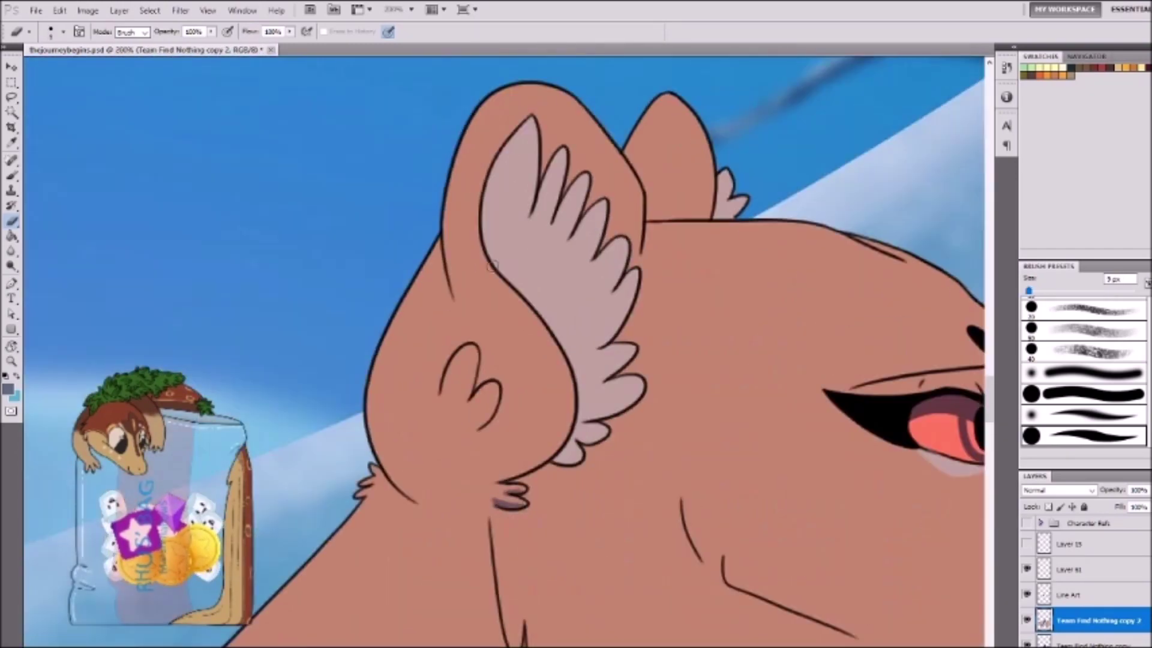
drag(491, 266, 562, 413)
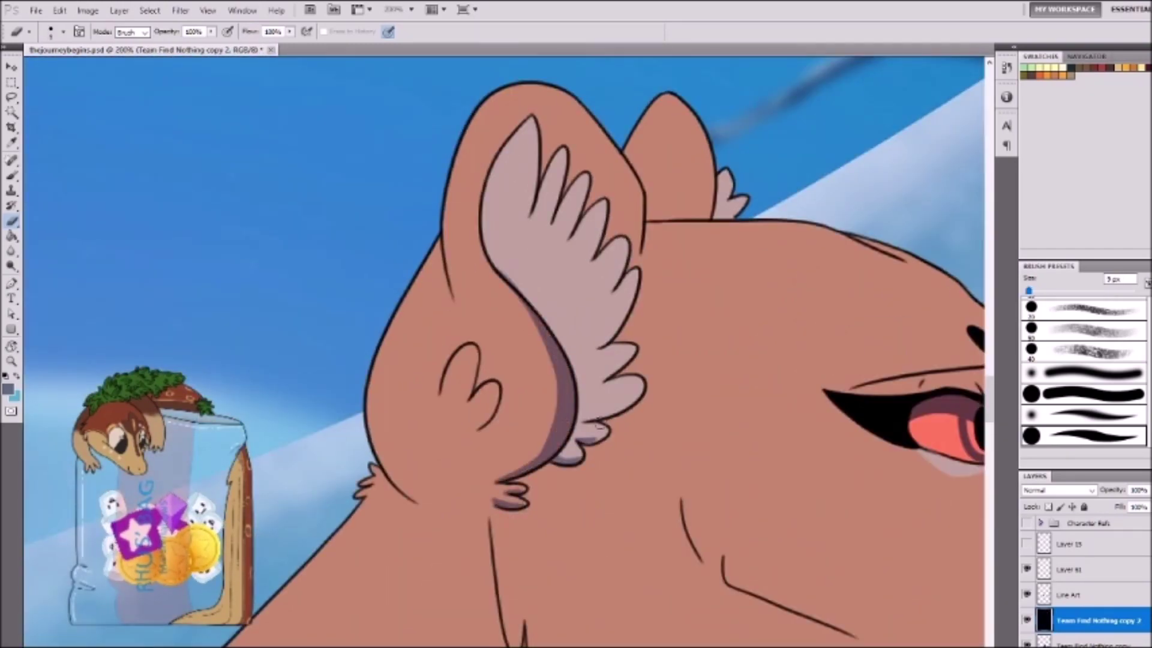
drag(490, 200, 579, 399)
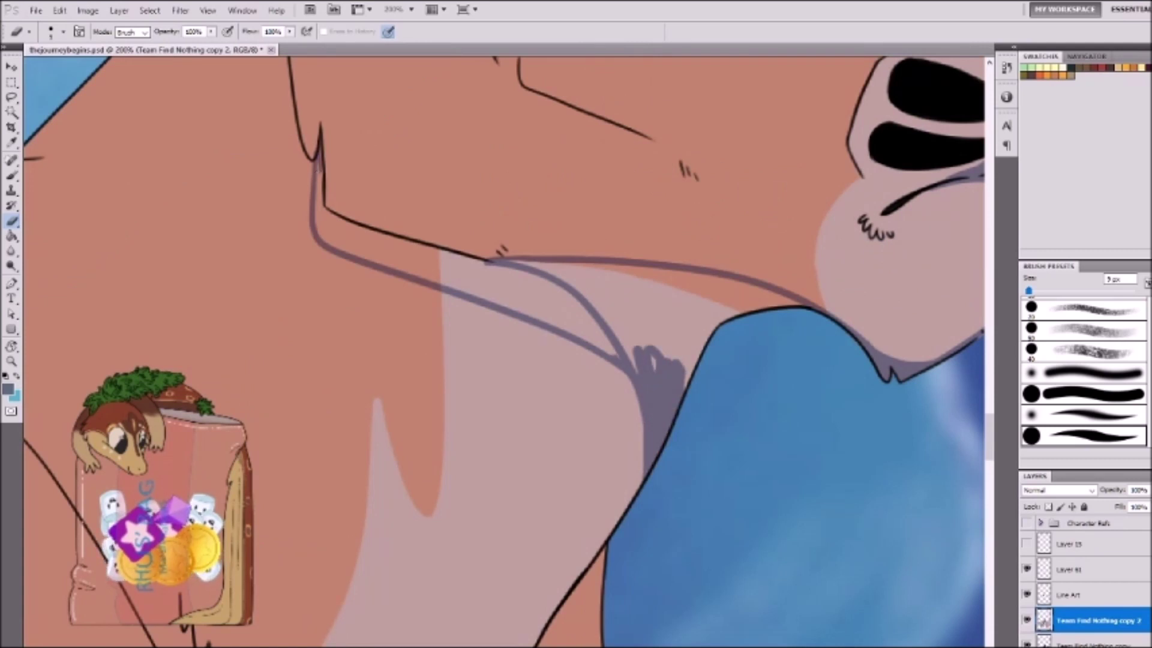
Step: Outline the orange cat's shadow edges under the jaw and in a curve across the chest below the fur tufts
mouse_move(318, 174)
mouse_down()
mouse_move(480, 263)
mouse_move(707, 295)
mouse_move(647, 363)
mouse_move(689, 300)
mouse_up()
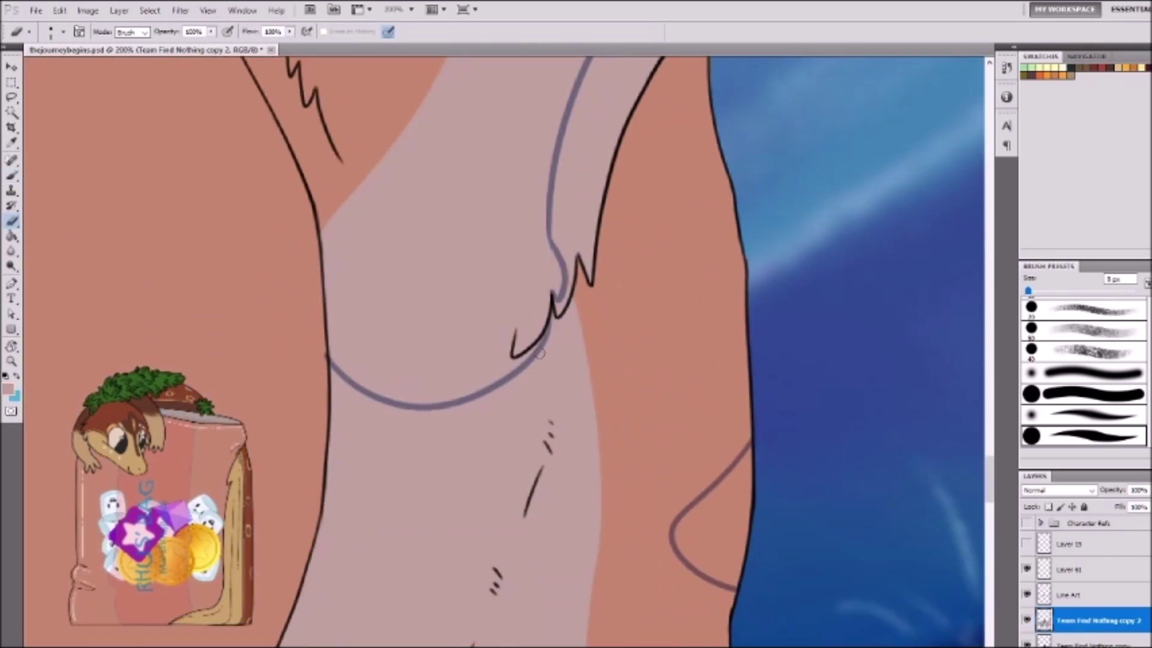
drag(330, 350, 586, 346)
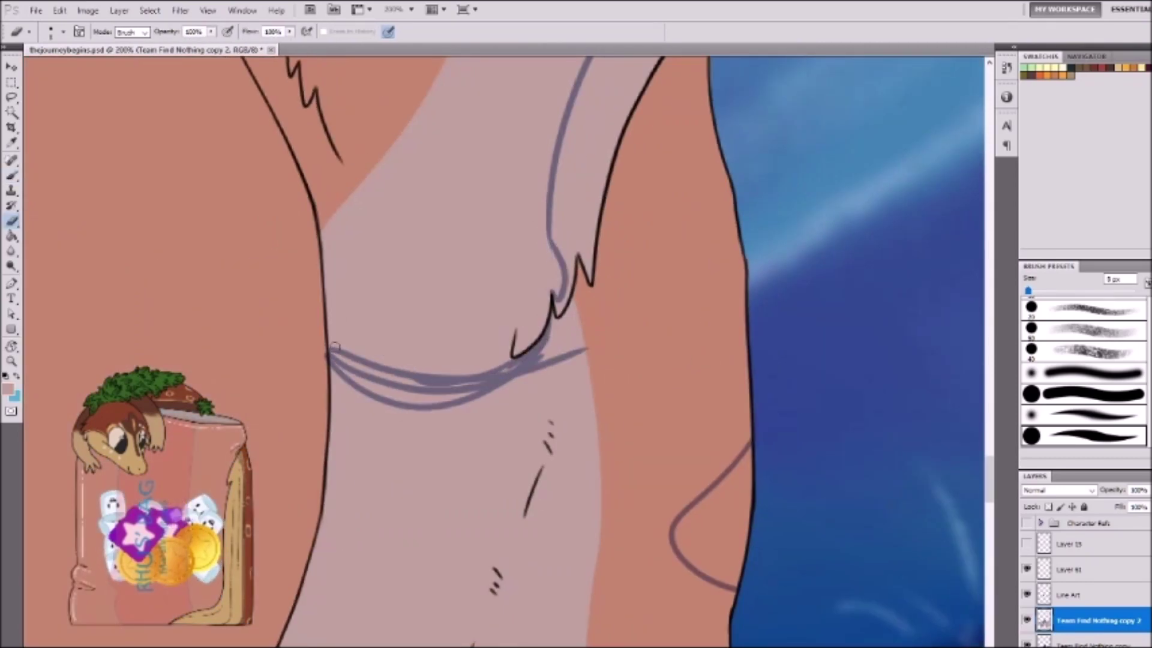
drag(559, 311, 540, 360)
Step: Fill the shadow under the orange cat's jaw and down the edge of its neck and chest with a 25 px eraser
key(e)
mouse_move(336, 384)
mouse_down()
mouse_move(590, 360)
mouse_move(713, 132)
mouse_up()
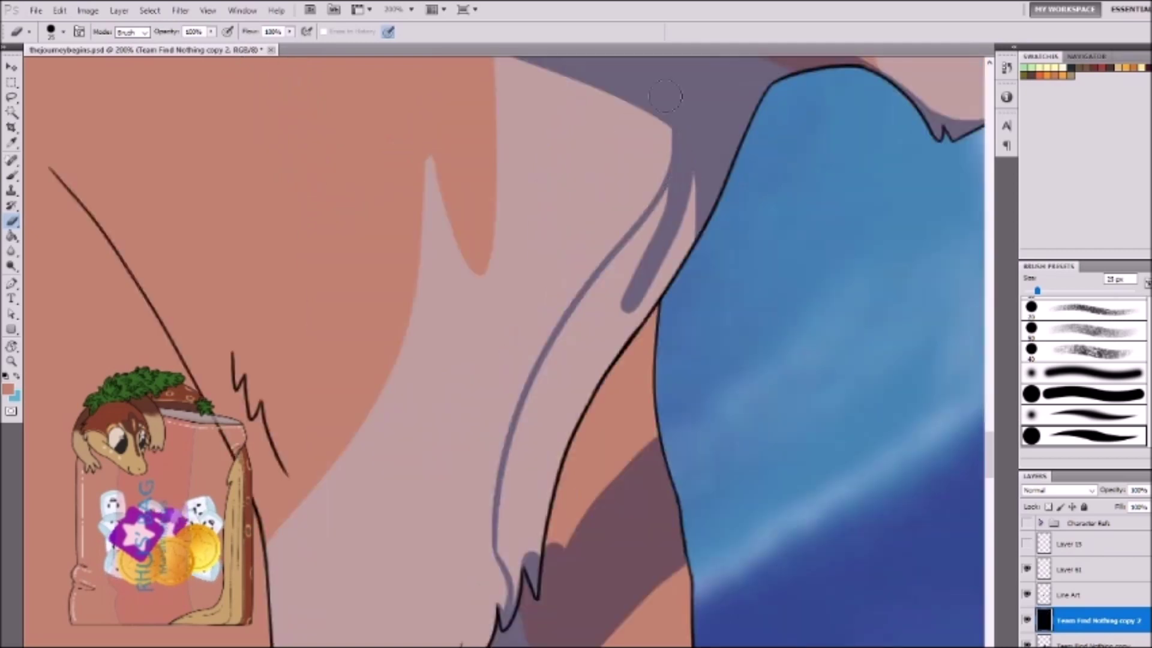
drag(672, 192, 504, 594)
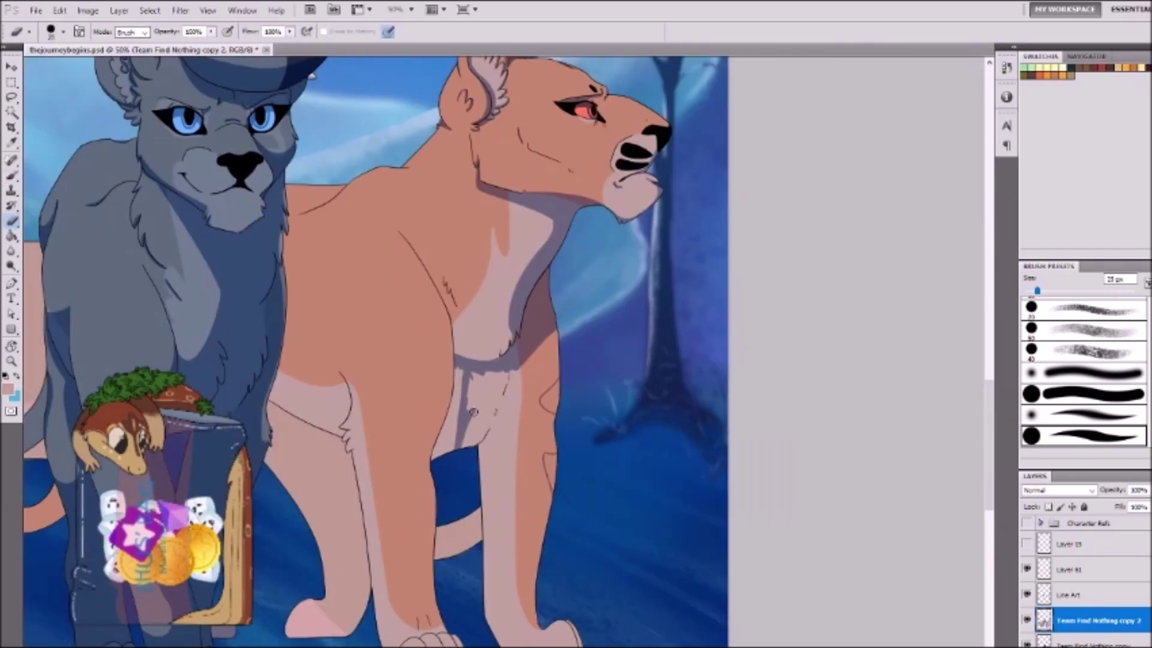
Step: Cover the orange cat's lower chest and far front leg in shadow, leaving lit patches along the leg's outer edge
mouse_move(472, 412)
mouse_down()
mouse_move(504, 600)
mouse_move(480, 384)
mouse_move(539, 456)
mouse_up()
drag(540, 456, 534, 540)
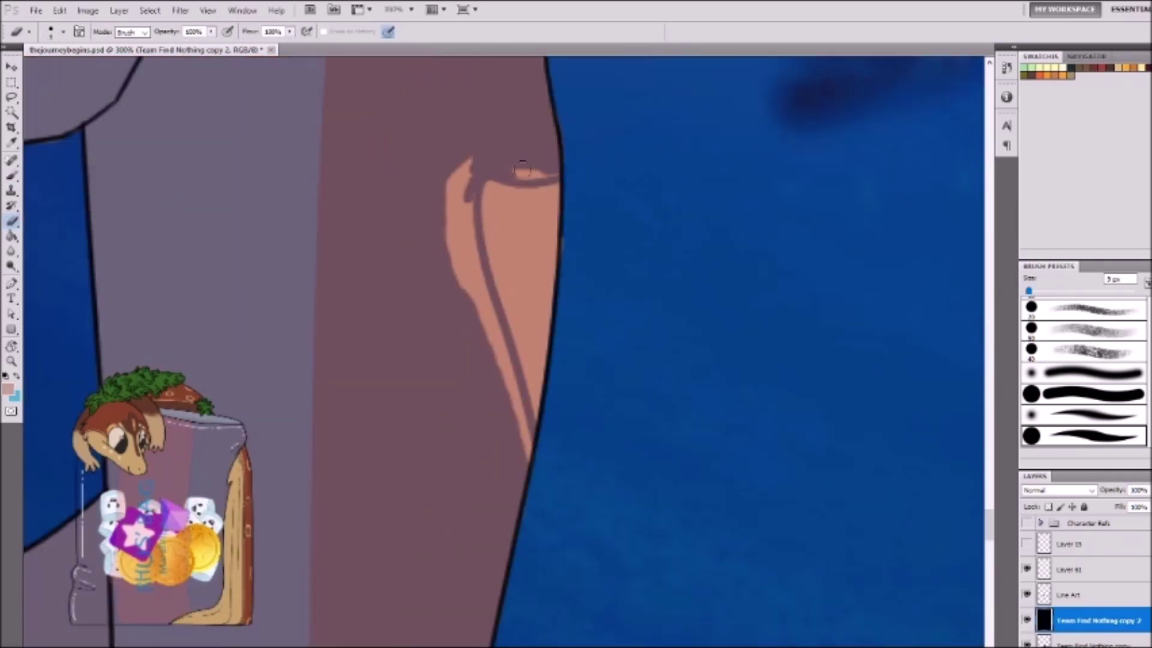
drag(465, 258, 524, 465)
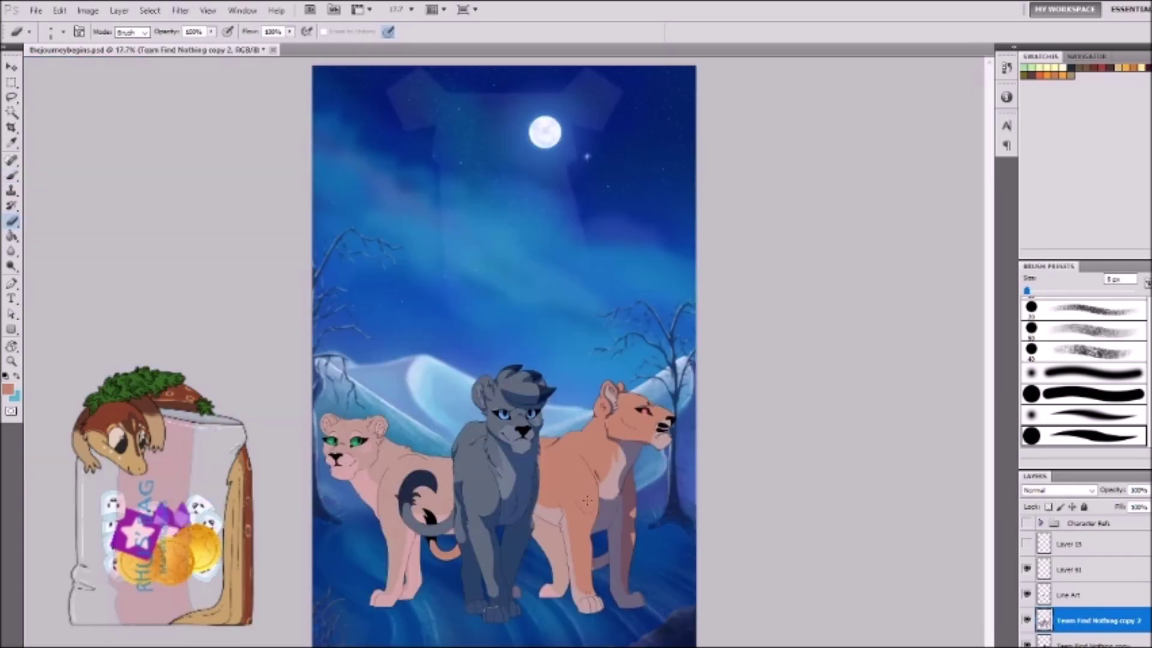
Step: Outline the shadow edge on the orange cat's near front leg around the elbow fur with a small eraser
scroll(580, 509, up, 4)
scroll(420, 347, down, 5)
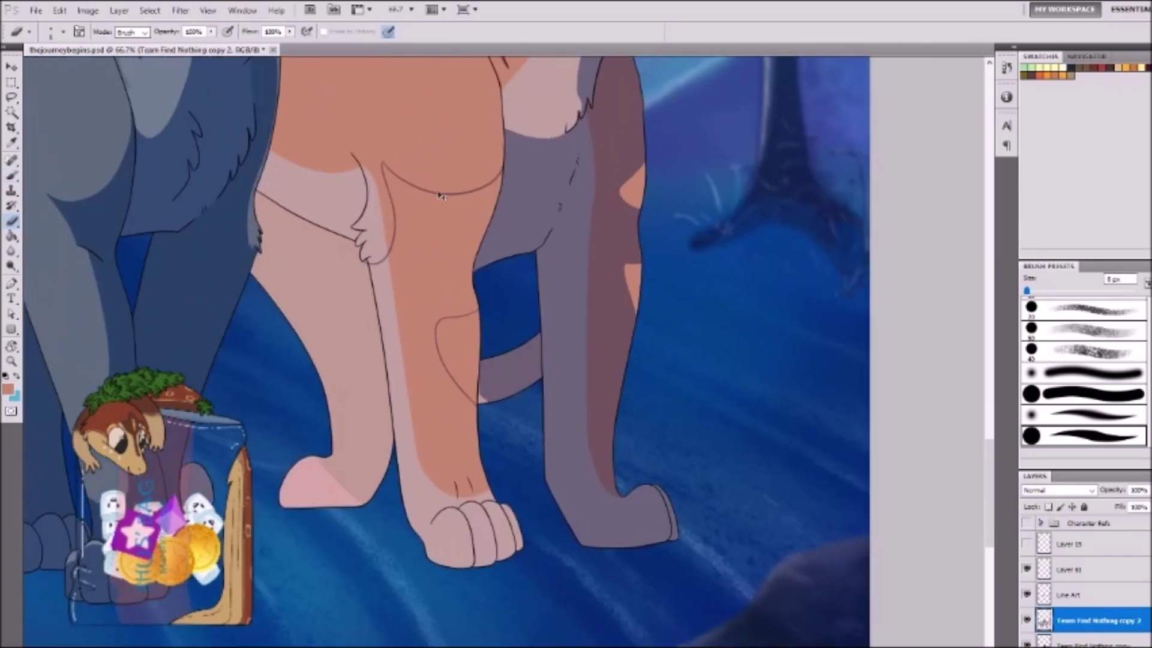
scroll(418, 489, up, 3)
mouse_move(419, 489)
mouse_down()
mouse_move(353, 538)
mouse_move(364, 581)
mouse_up()
scroll(348, 433, down, 2)
Step: Fill the shadow under the shoulder curve of the orange cat's near front leg with a 20 px eraser
key(bracketright)
key(bracketright)
key(bracketright)
key(bracketright)
key(bracketright)
key(bracketright)
mouse_move(409, 165)
mouse_down()
mouse_move(444, 221)
mouse_move(714, 255)
mouse_move(660, 419)
mouse_move(445, 394)
mouse_up()
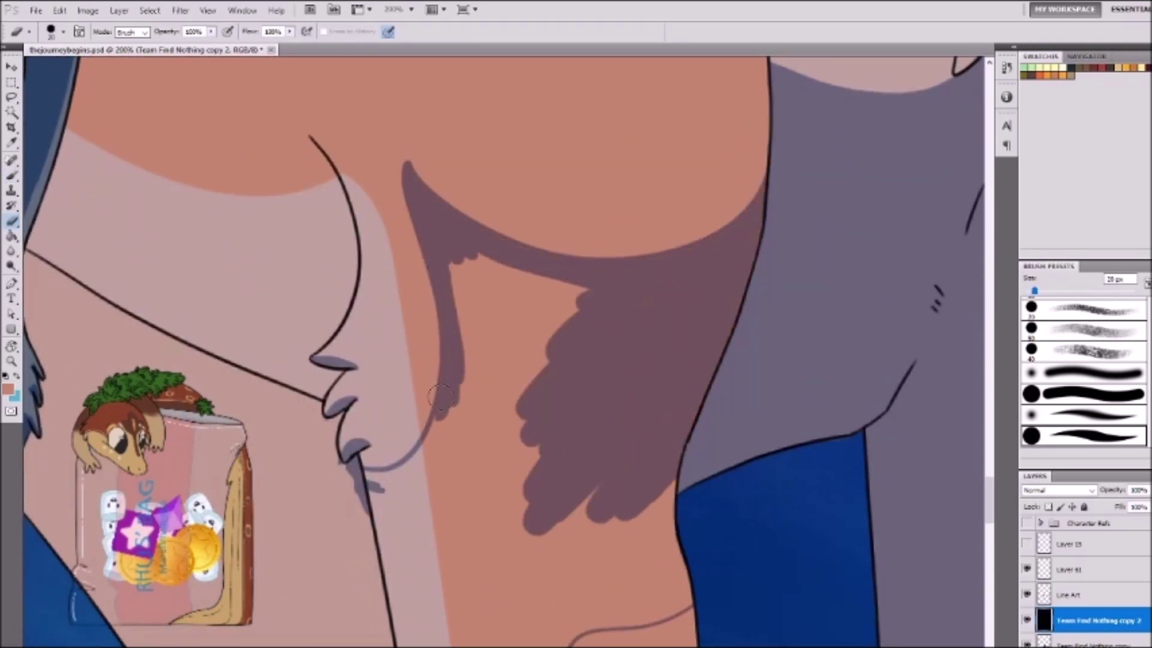
Step: Thicken the shadow border around the lit patch at the middle of the orange cat's near front leg
scroll(445, 394, down, 3)
drag(617, 271, 714, 258)
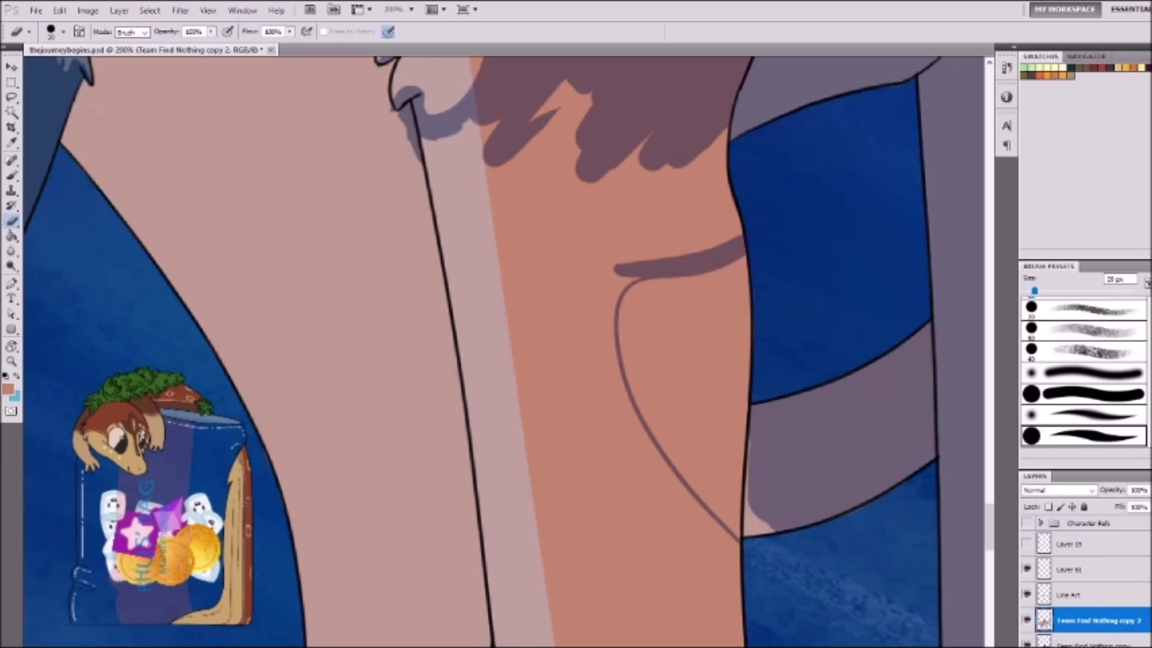
scroll(714, 258, down, 1)
mouse_move(528, 234)
mouse_down()
mouse_move(600, 474)
mouse_move(659, 528)
mouse_up()
scroll(490, 351, down, 2)
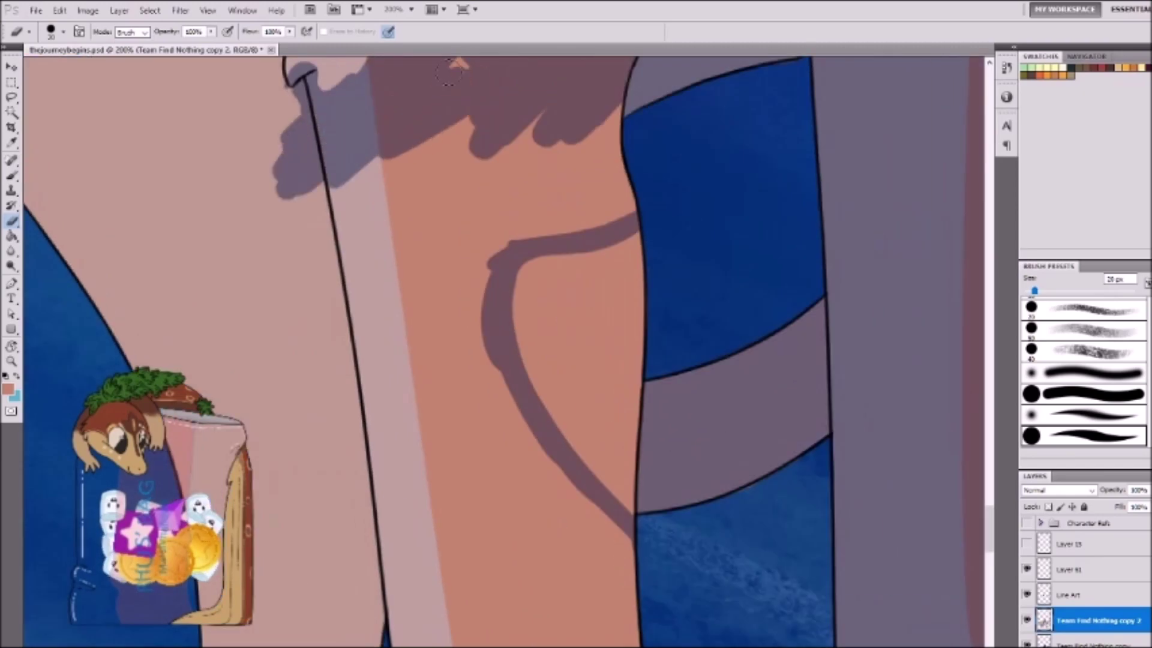
Step: Fill the orange cat's lower near front leg and paw with shadow and touch up beside the ankle lines with a 7 px brush
drag(490, 350, 510, 599)
drag(455, 462, 471, 633)
drag(467, 435, 456, 600)
key(b)
scroll(453, 564, up, 4)
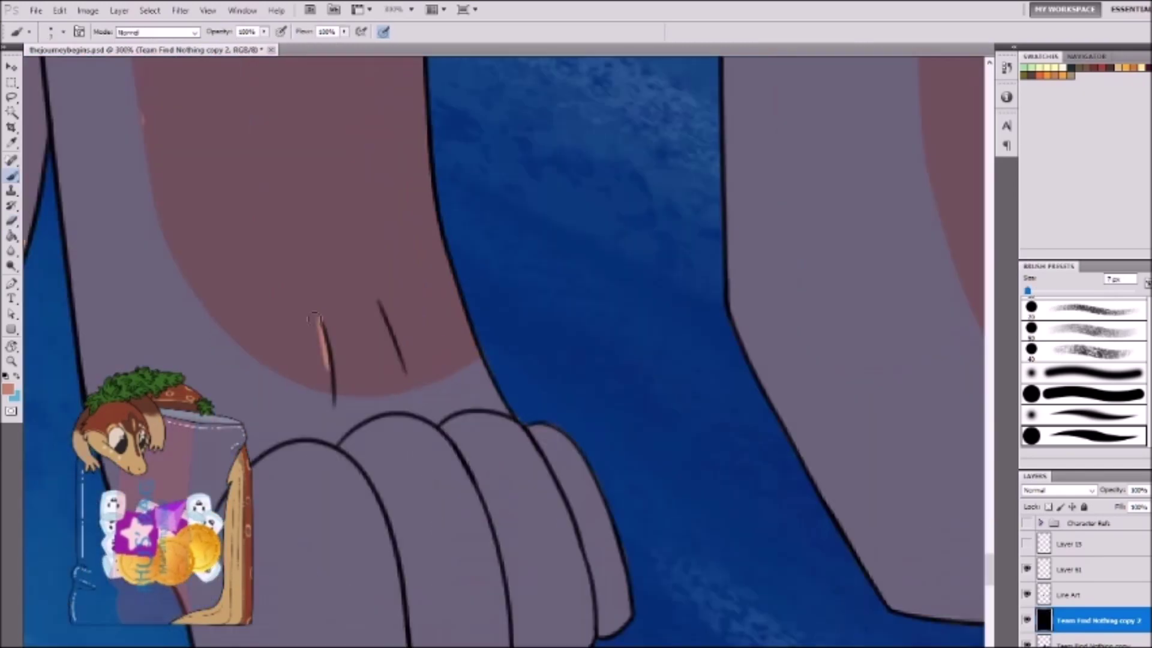
Step: Erase the shadow over the orange cat's hind leg behind the near front leg with a 20 px eraser
key(e)
scroll(405, 358, up, 10)
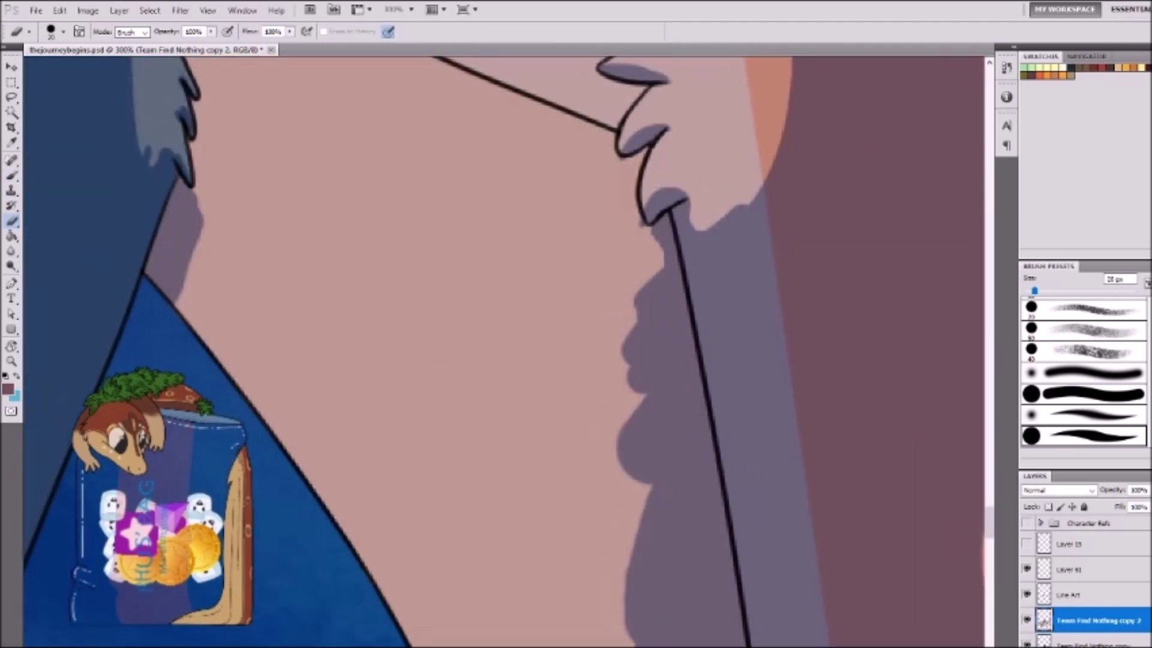
scroll(563, 403, up, 3)
scroll(563, 404, down, 2)
mouse_move(264, 240)
mouse_down()
mouse_move(299, 359)
mouse_move(643, 437)
mouse_move(690, 600)
mouse_up()
scroll(446, 314, up, 2)
scroll(446, 314, down, 2)
drag(527, 366, 594, 539)
drag(510, 384, 576, 564)
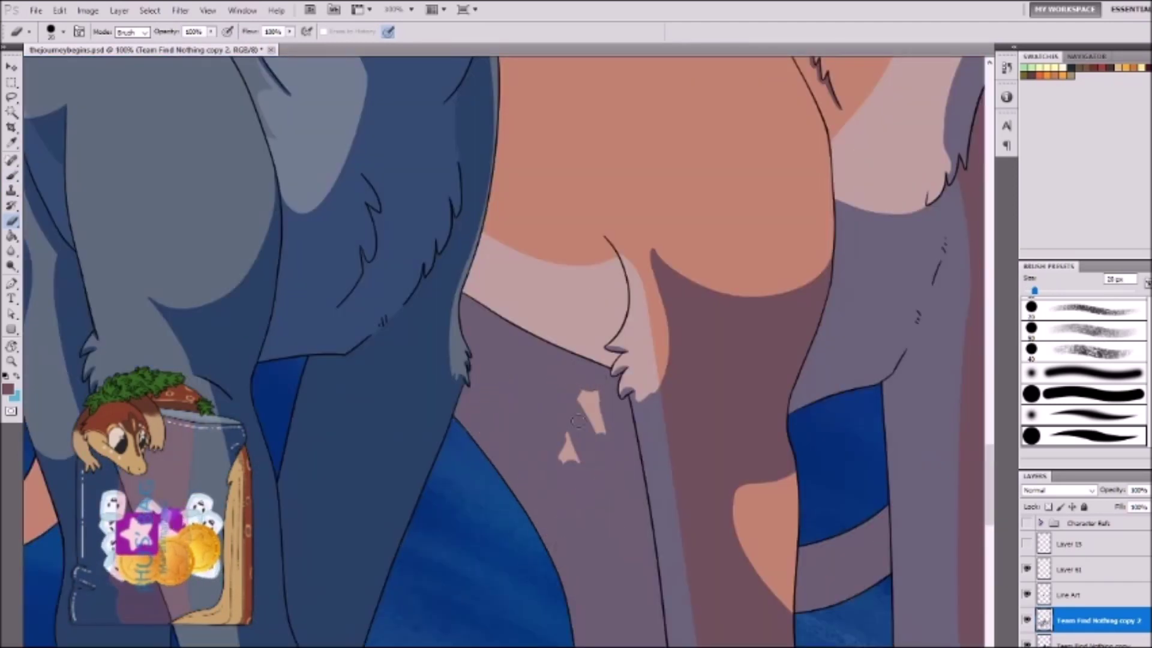
Step: Erase the lit layer over the orange cat's underbelly between the near front leg and the hind leg line
scroll(546, 252, up, 2)
scroll(546, 252, up, 2)
mouse_move(306, 420)
mouse_down()
mouse_move(384, 192)
mouse_move(714, 282)
mouse_move(750, 540)
mouse_up()
drag(360, 288, 732, 528)
scroll(566, 298, down, 2)
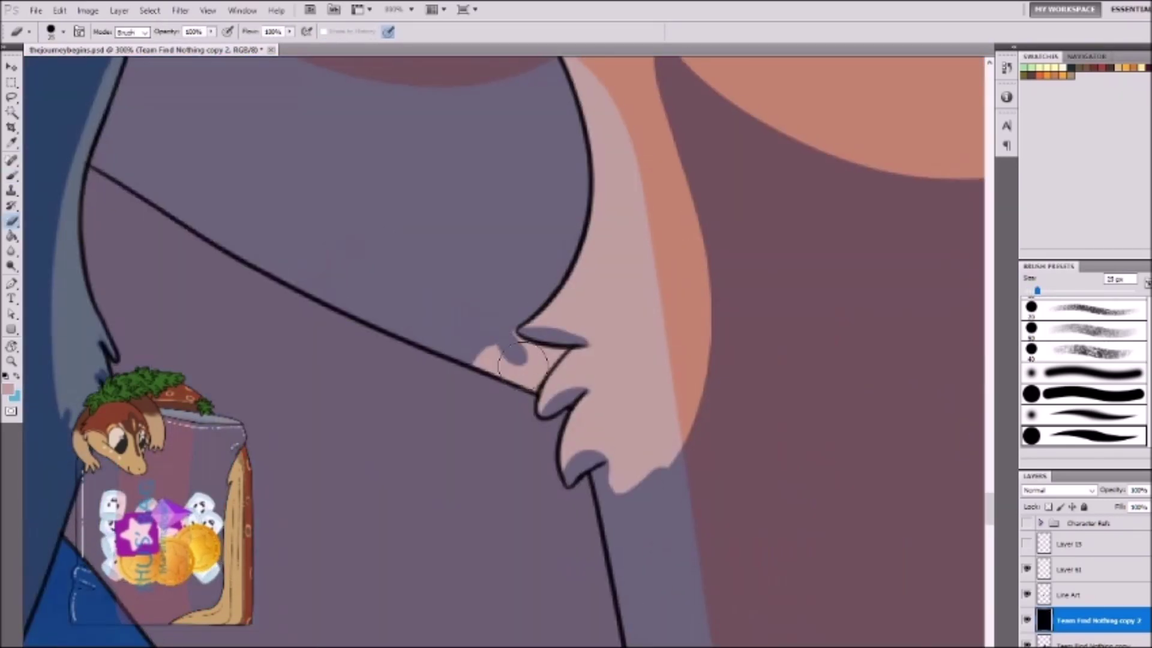
scroll(566, 298, up, 2)
key(b)
scroll(566, 298, down, 10)
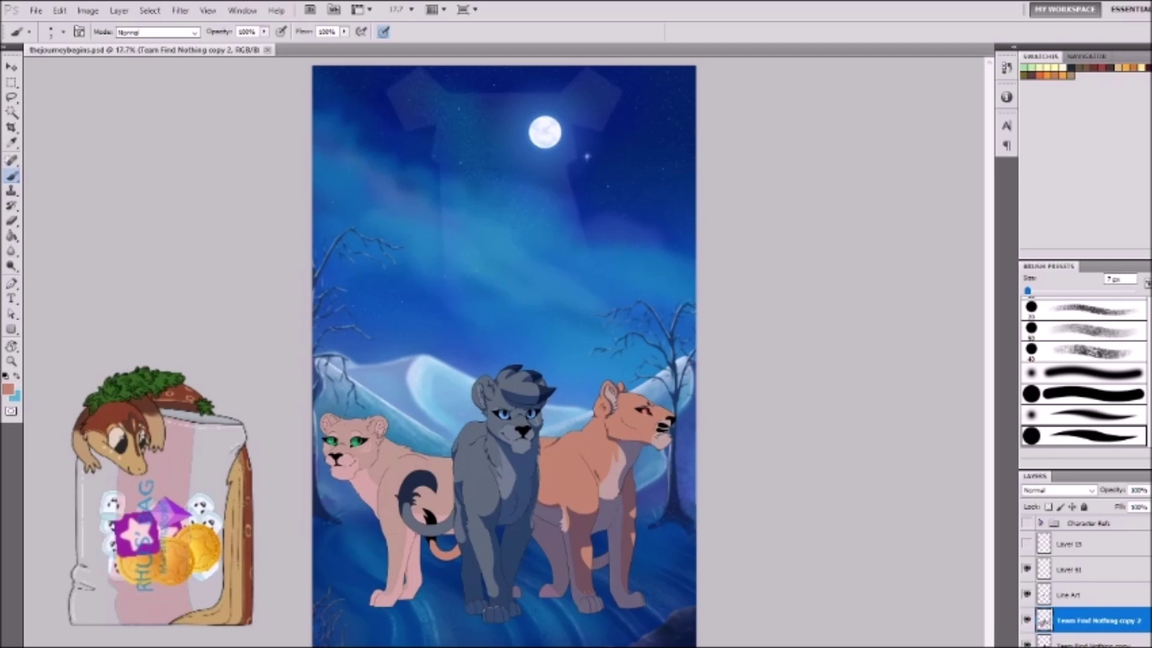
Step: Thicken the shadow along the orange cat's cheek line with a small eraser
scroll(650, 430, up, 7)
key(e)
drag(304, 277, 477, 420)
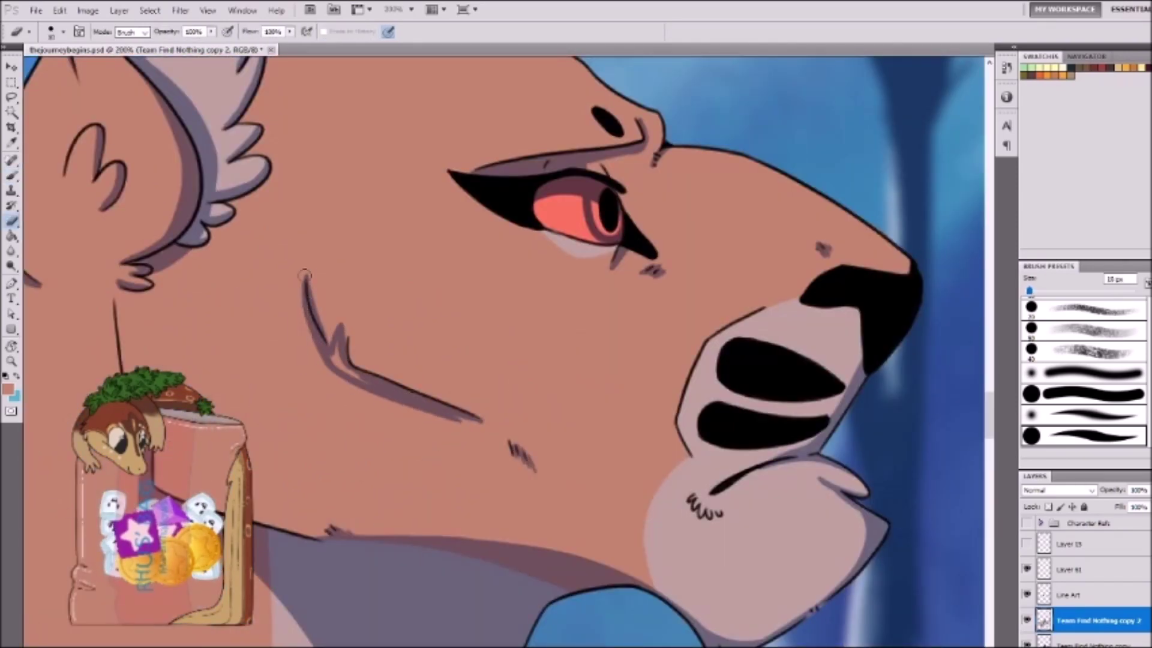
scroll(305, 344, down, 7)
scroll(416, 303, up, 7)
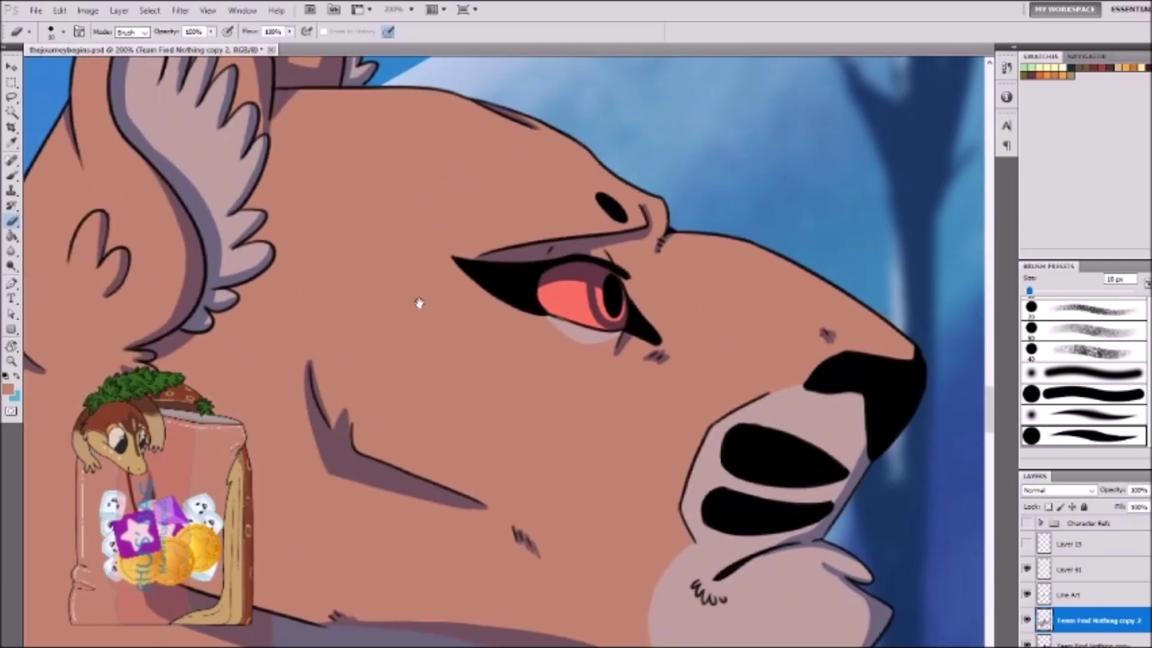
Step: Shade beside the creases below the orange cat's eye and along the line at the back of its jaw
drag(349, 244, 464, 264)
mouse_move(456, 335)
mouse_down()
mouse_move(372, 439)
mouse_move(246, 285)
mouse_up()
drag(308, 360, 318, 432)
mouse_move(267, 547)
mouse_down()
mouse_move(384, 606)
mouse_move(336, 593)
mouse_up()
mouse_move(300, 420)
mouse_down()
mouse_move(288, 408)
mouse_move(468, 546)
mouse_up()
scroll(277, 329, down, 6)
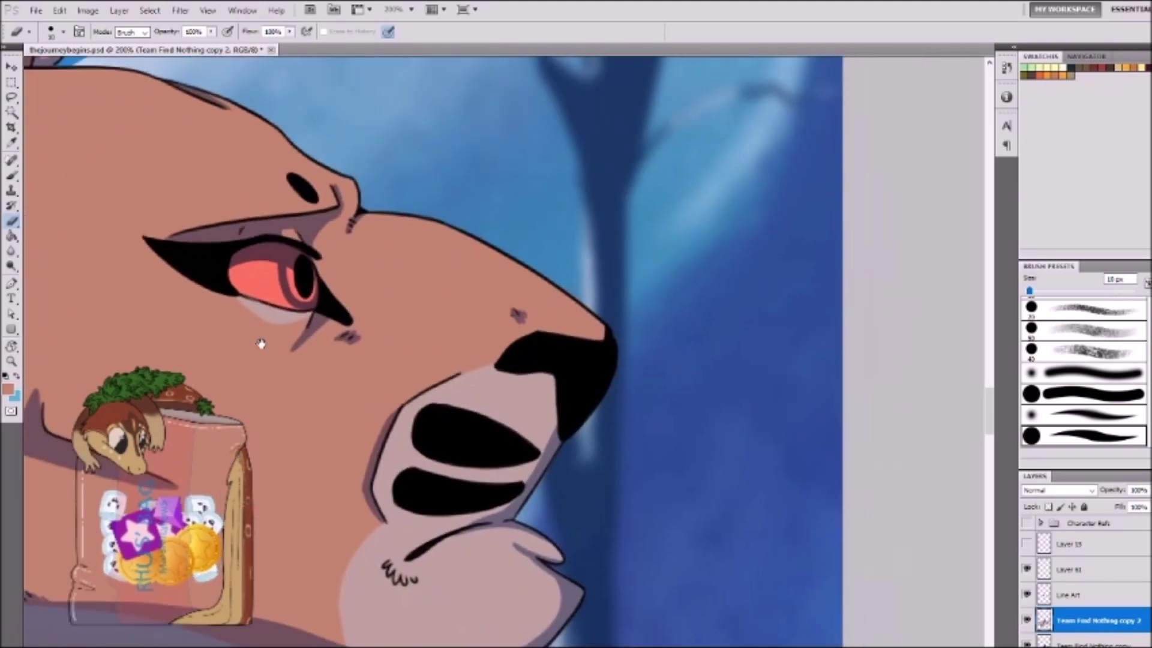
Step: Fill the area between the orange cat's cheek line and neck fur with shadow and switch to a 7 px brush for touch-ups
scroll(351, 528, down, 5)
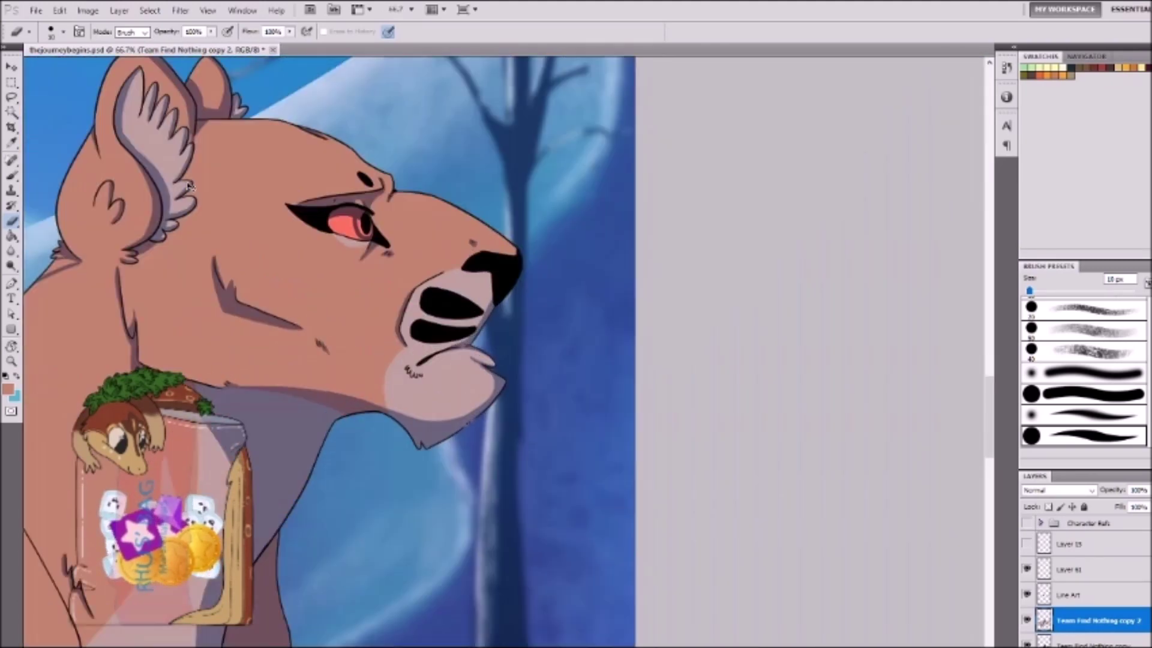
scroll(629, 369, up, 4)
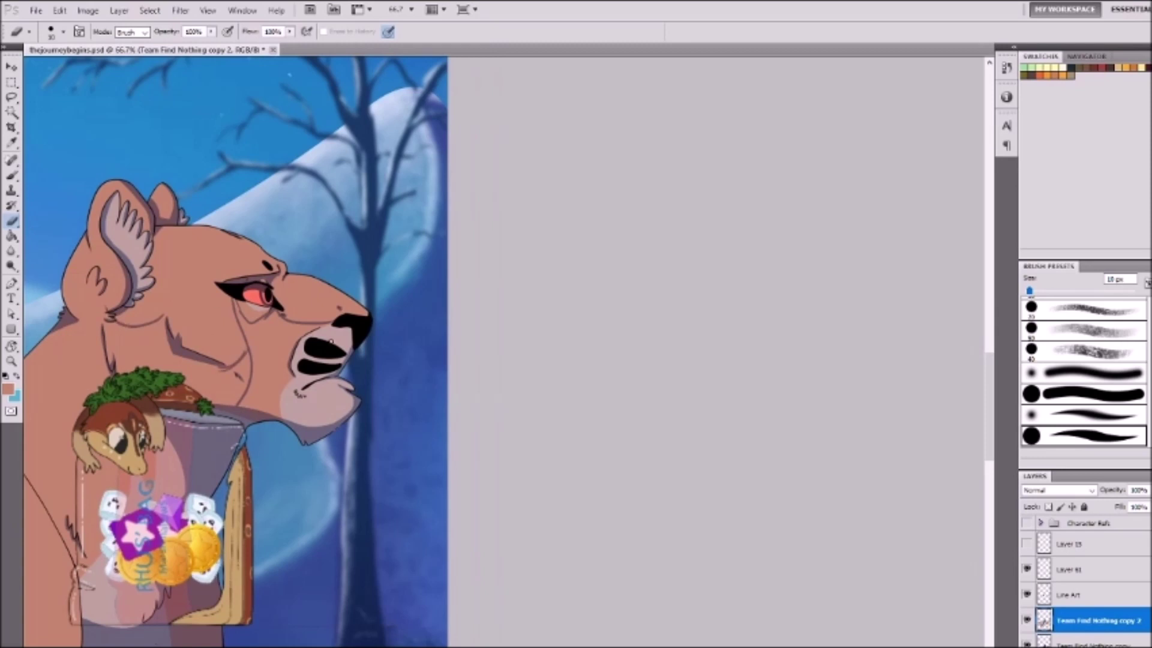
key(ctrl+plus)
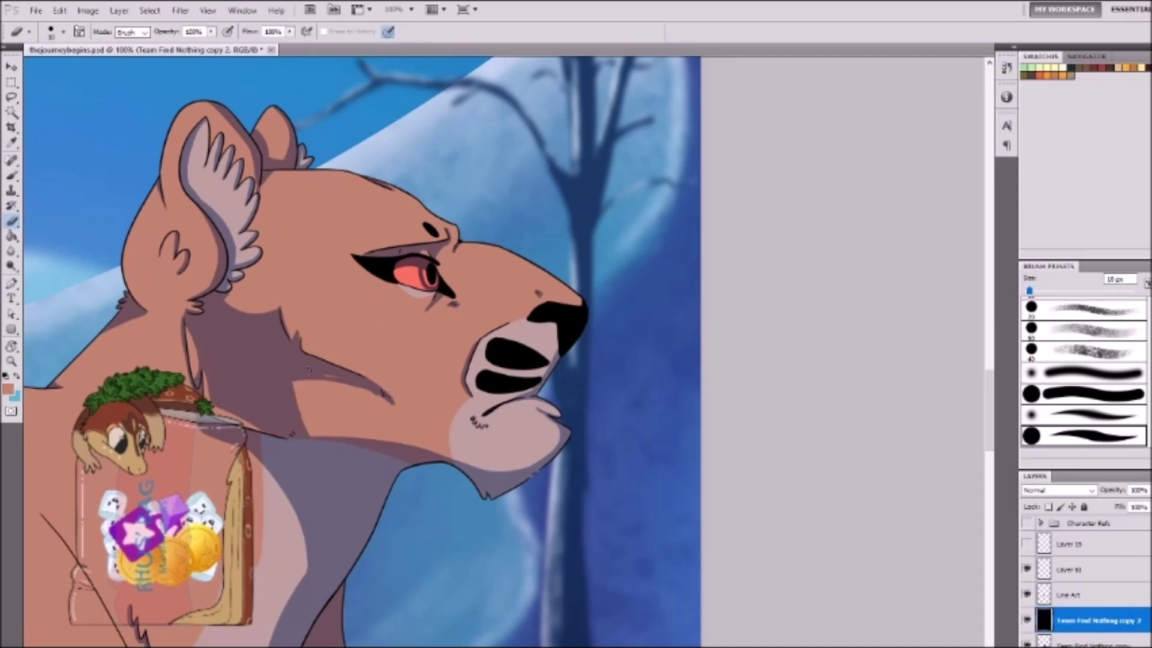
key(b)
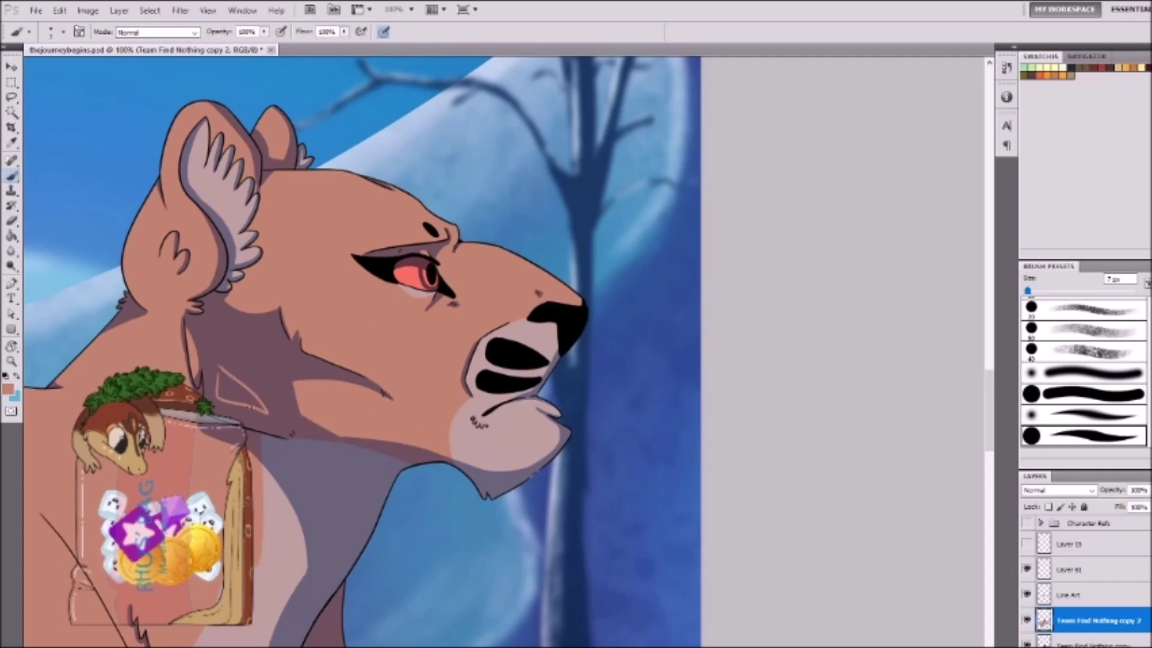
key(ctrl+plus)
key(ctrl+plus)
key(ctrl+0)
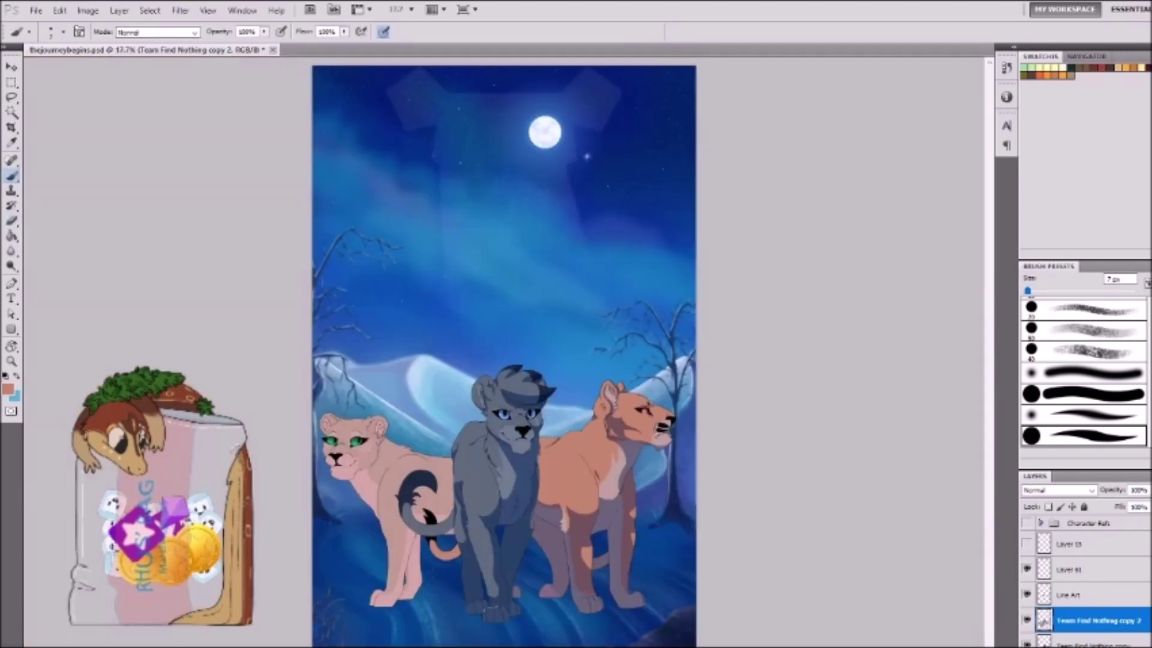
Step: Erase the lit layer over the orange cat's chest fur and the adjoining shoulder edge with an enlarged eraser
key(e)
scroll(620, 312, up, 6)
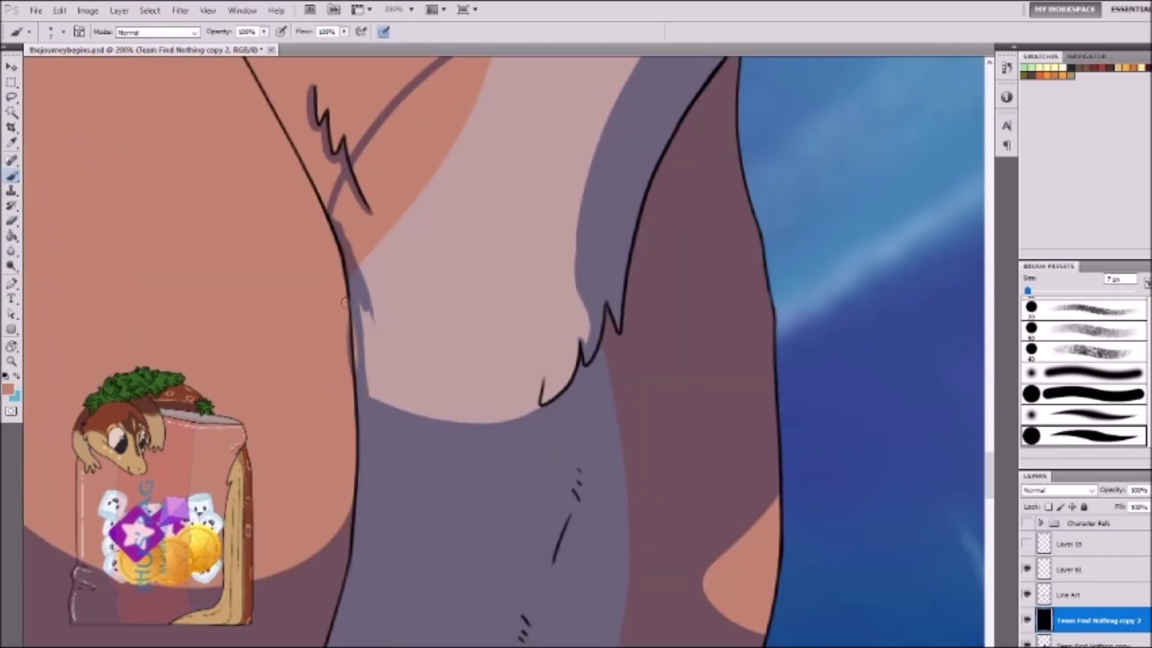
drag(420, 408, 519, 302)
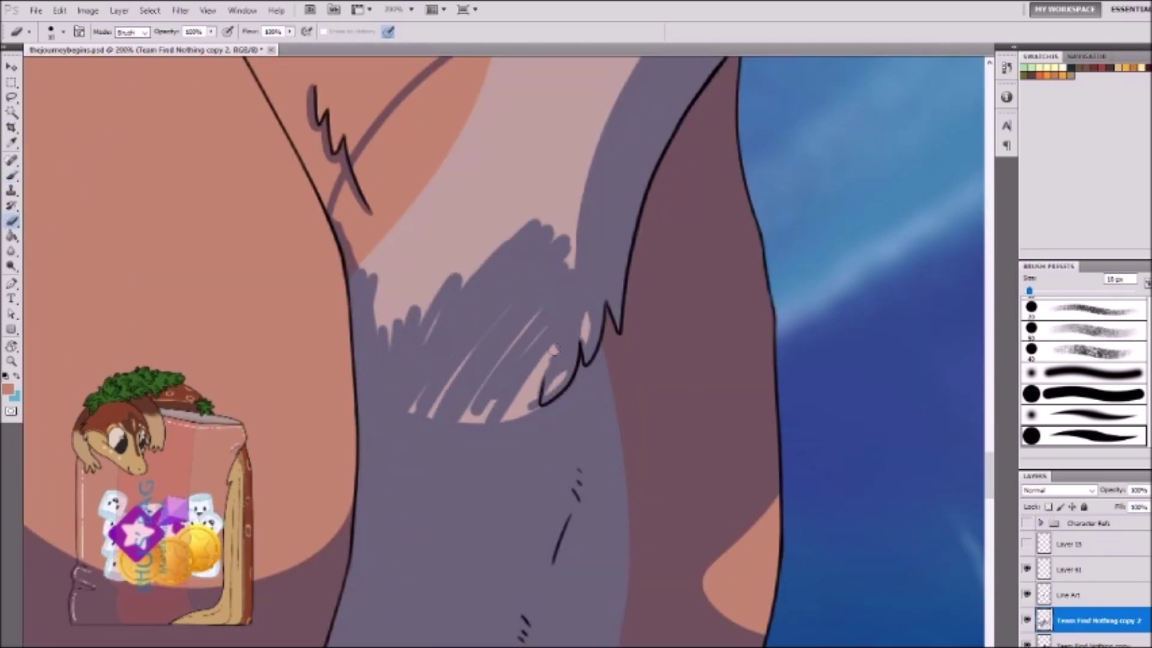
key(bracketright)
key(bracketright)
key(bracketright)
drag(552, 350, 420, 288)
drag(360, 336, 564, 228)
scroll(478, 247, up, 3)
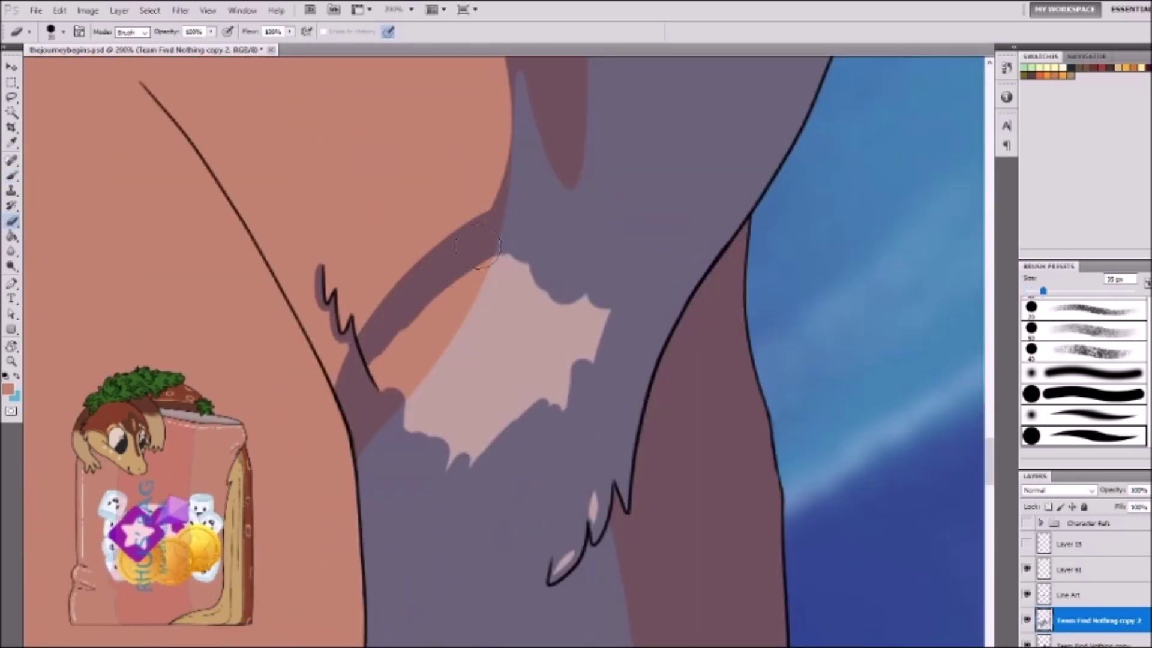
scroll(479, 247, down, 1)
Step: Touch up the shadows on the orange cat's body with a much smaller eraser, followed by a larger one
key(bracketleft)
key(bracketleft)
key(bracketleft)
key(bracketleft)
key(bracketleft)
key(bracketleft)
key(bracketleft)
key(bracketleft)
key(bracketleft)
scroll(359, 269, down, 1)
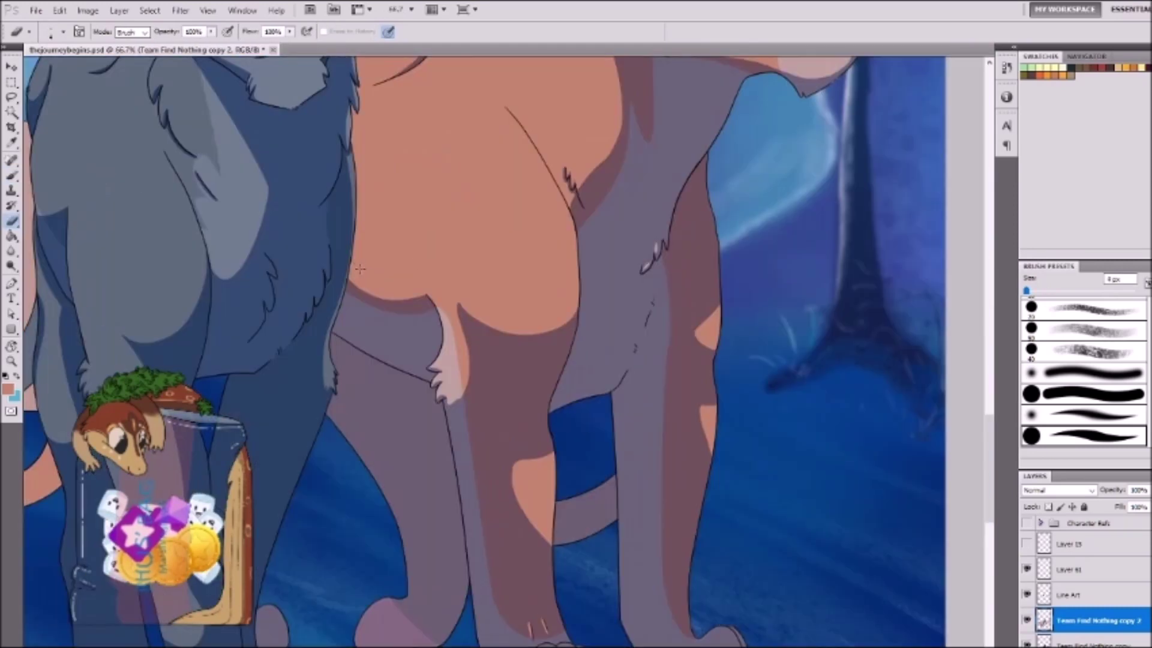
scroll(446, 280, up, 2)
drag(173, 228, 288, 263)
mouse_move(369, 237)
mouse_down()
mouse_move(358, 336)
mouse_move(282, 282)
mouse_up()
scroll(367, 353, down, 2)
scroll(492, 468, up, 2)
key(bracketright)
key(bracketright)
key(bracketright)
key(bracketright)
key(bracketright)
key(bracketright)
scroll(418, 286, up, 1)
drag(418, 287, 435, 471)
Step: Shade the curls and scalloped fur inside the pink cat's far ear with a 5 px eraser
key(b)
key(bracketleft)
key(bracketleft)
key(bracketleft)
key(bracketleft)
scroll(418, 287, up, 2)
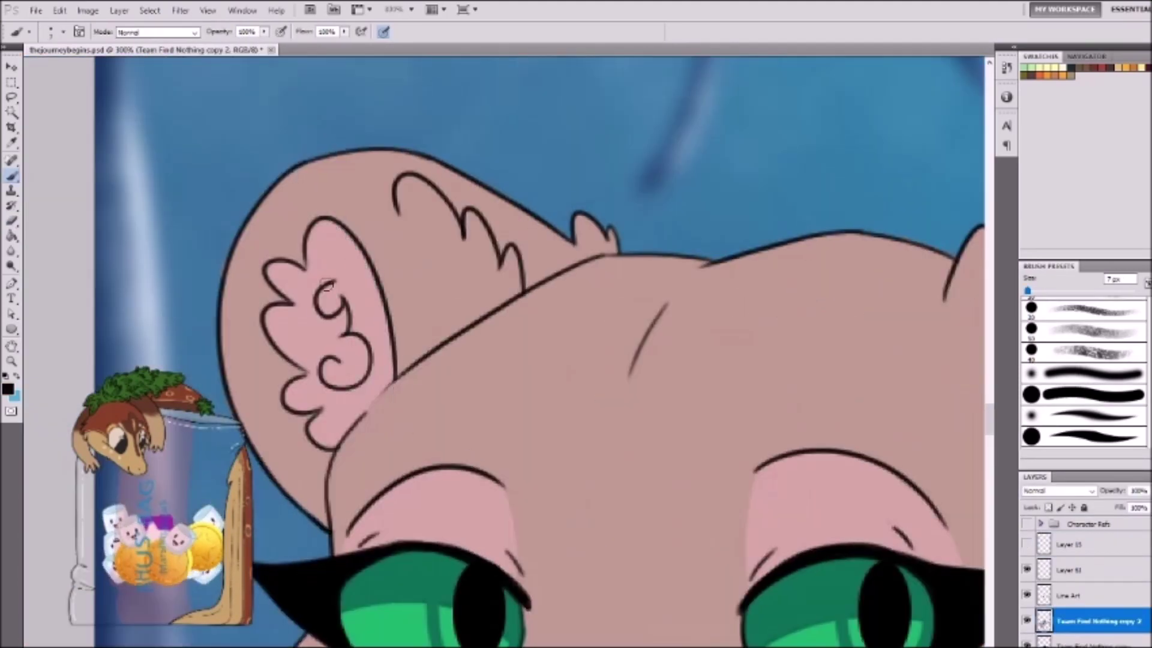
drag(319, 222, 387, 384)
key(e)
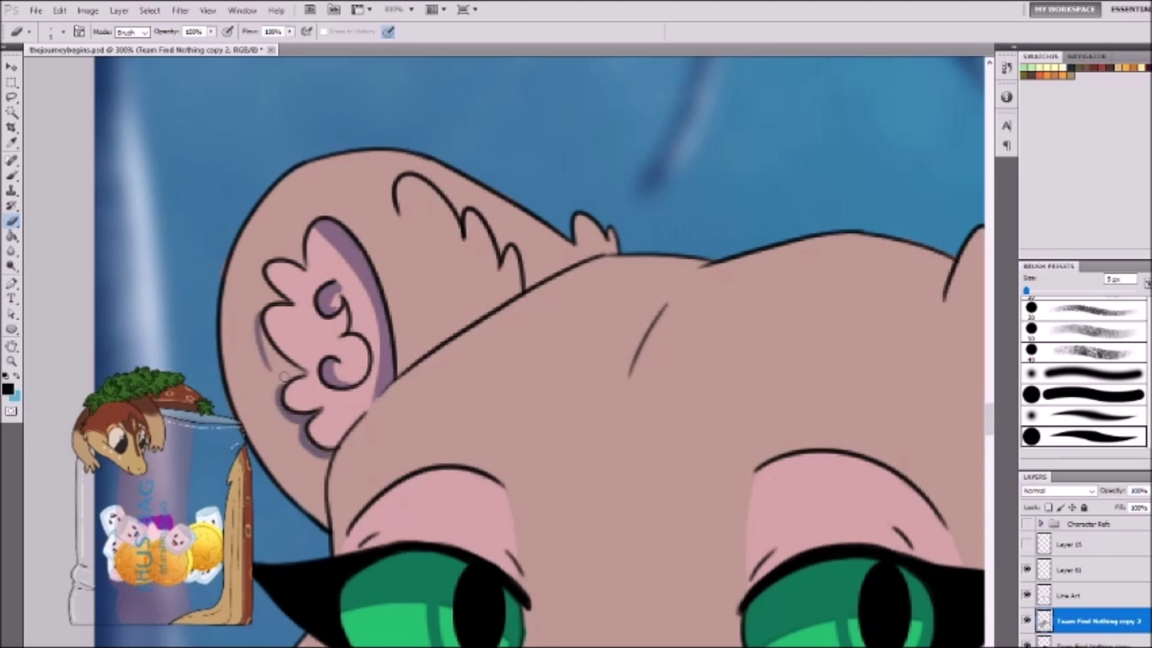
drag(258, 264, 318, 492)
Step: Shade the pink cat's far cheek beside the nose bridge and the creases around its eyes
scroll(504, 348, down, 6)
drag(393, 265, 236, 414)
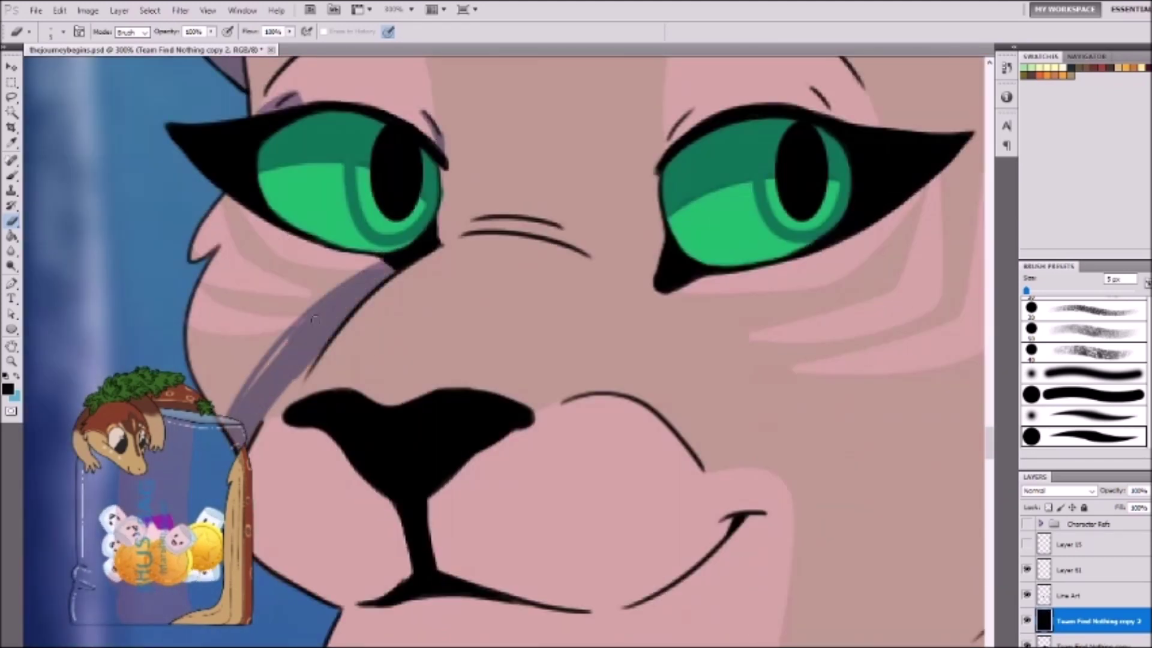
drag(228, 252, 204, 360)
drag(264, 258, 198, 413)
scroll(444, 290, up, 5)
scroll(444, 290, right, 5)
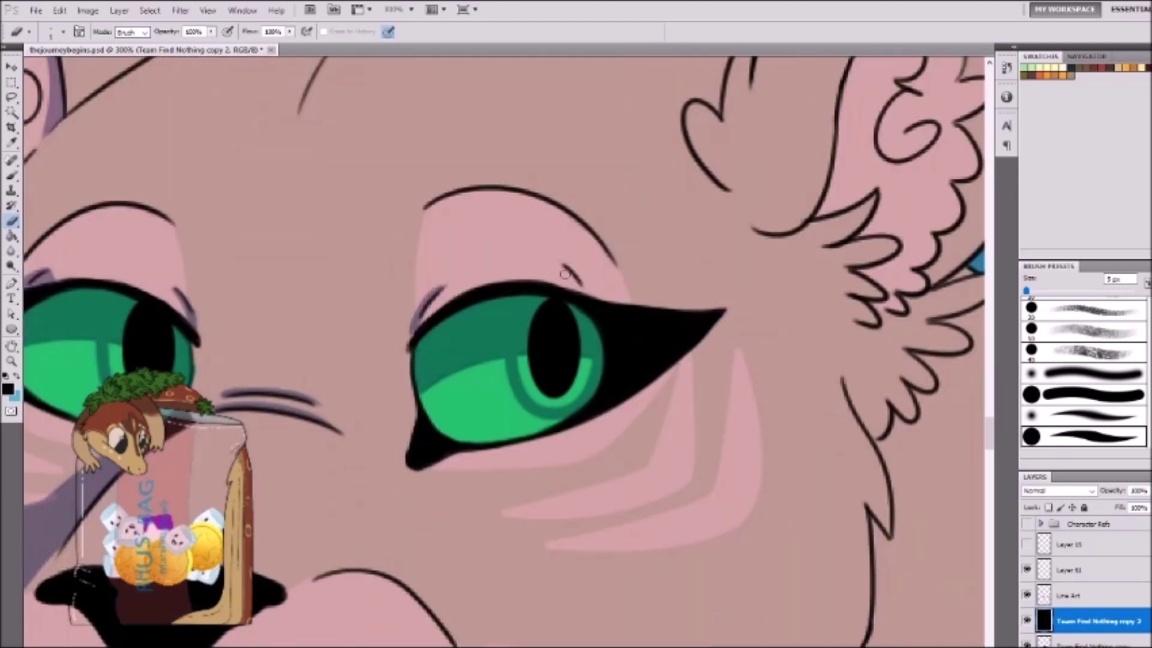
Step: Shade the underside of the pink cat's chin and its mouth corner on the Team Find Nothing copy 2 layer with a 5 px eraser
scroll(444, 291, down, 6)
scroll(533, 276, left, 2)
key(b)
click(1080, 570)
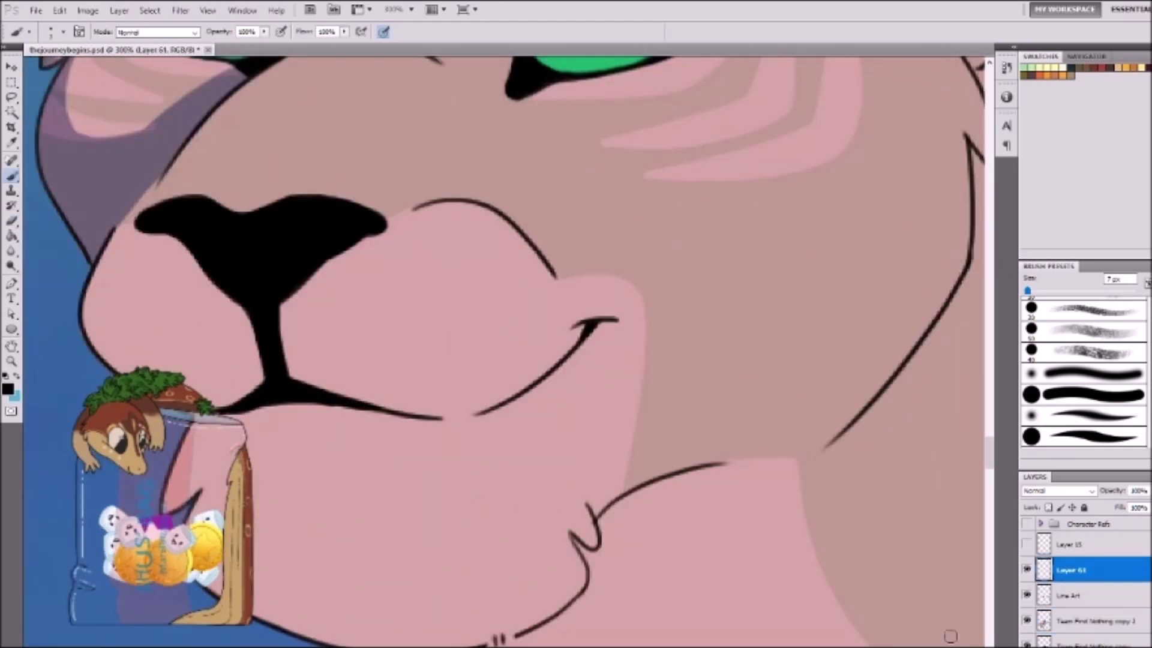
key(e)
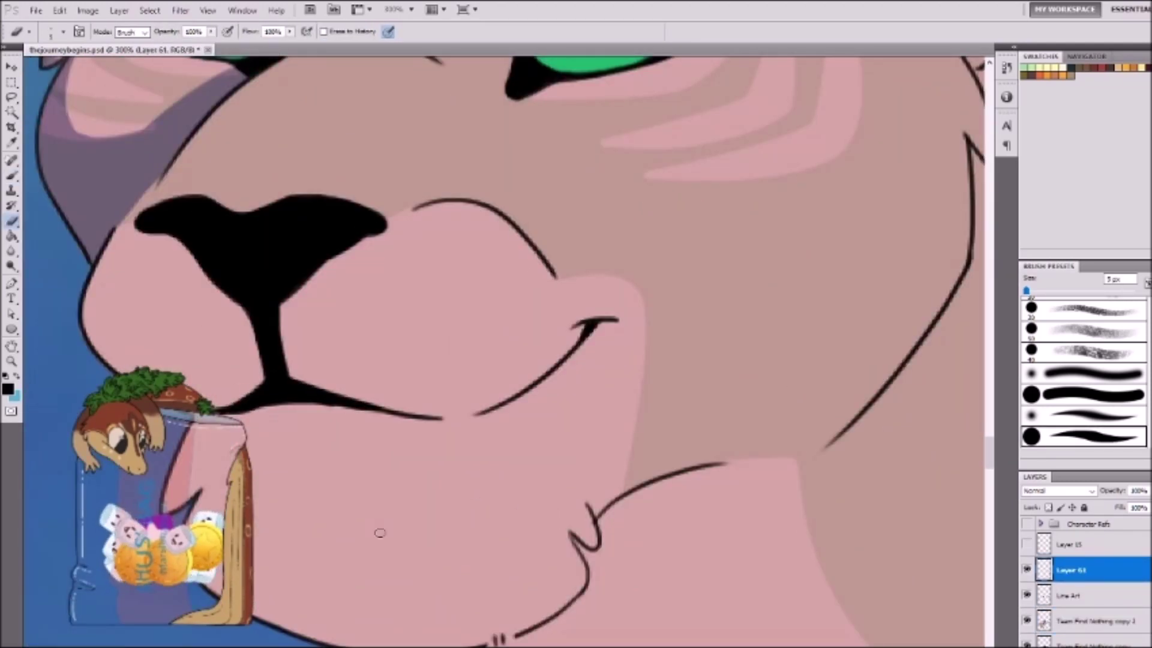
key(alt+bracketleft)
key(alt+bracketleft)
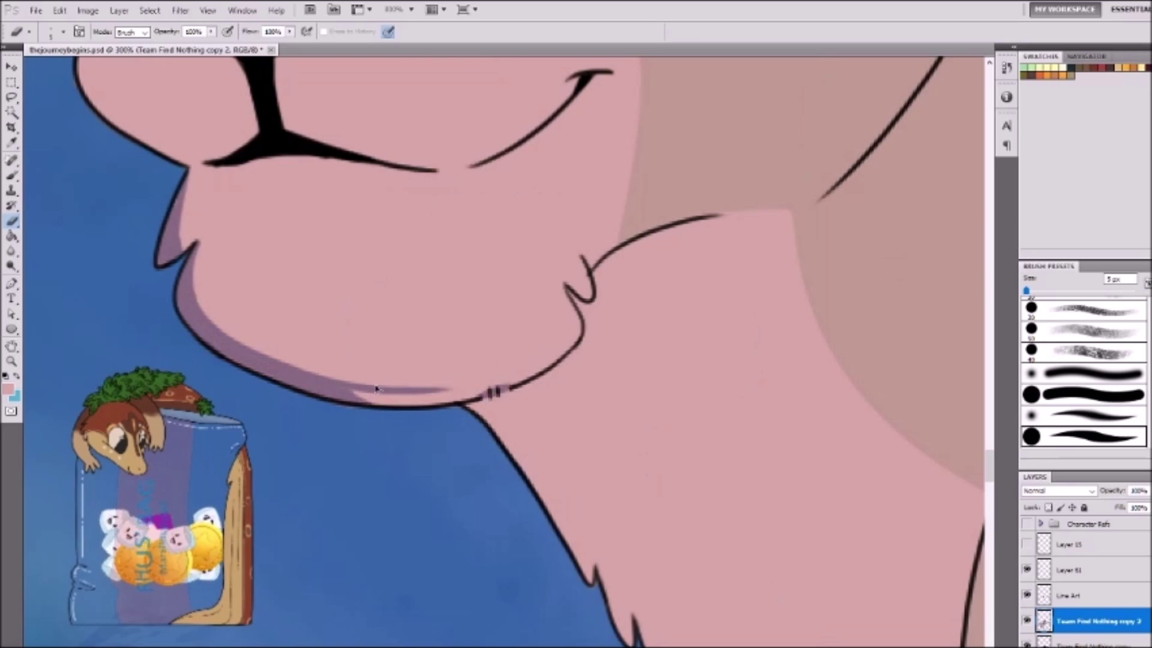
key(ctrl+minus)
key(ctrl+minus)
key(ctrl+minus)
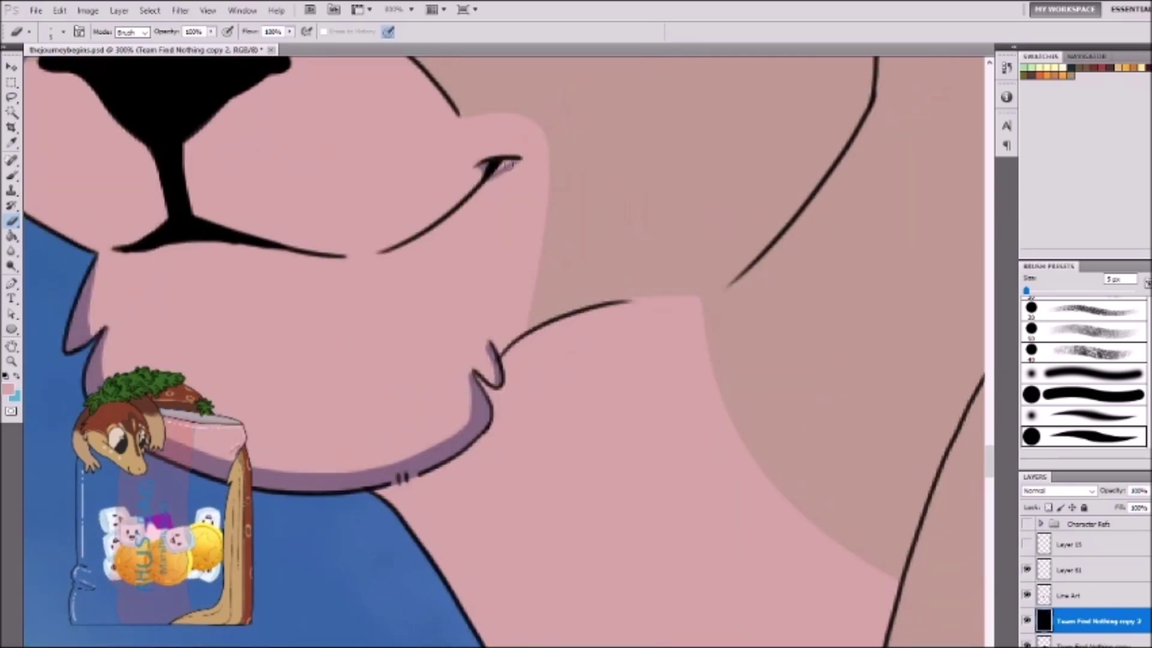
Step: Shade the inner fur and tufts of the pink cat's near ear and the fur edge behind its cheek
scroll(456, 174, up, 3)
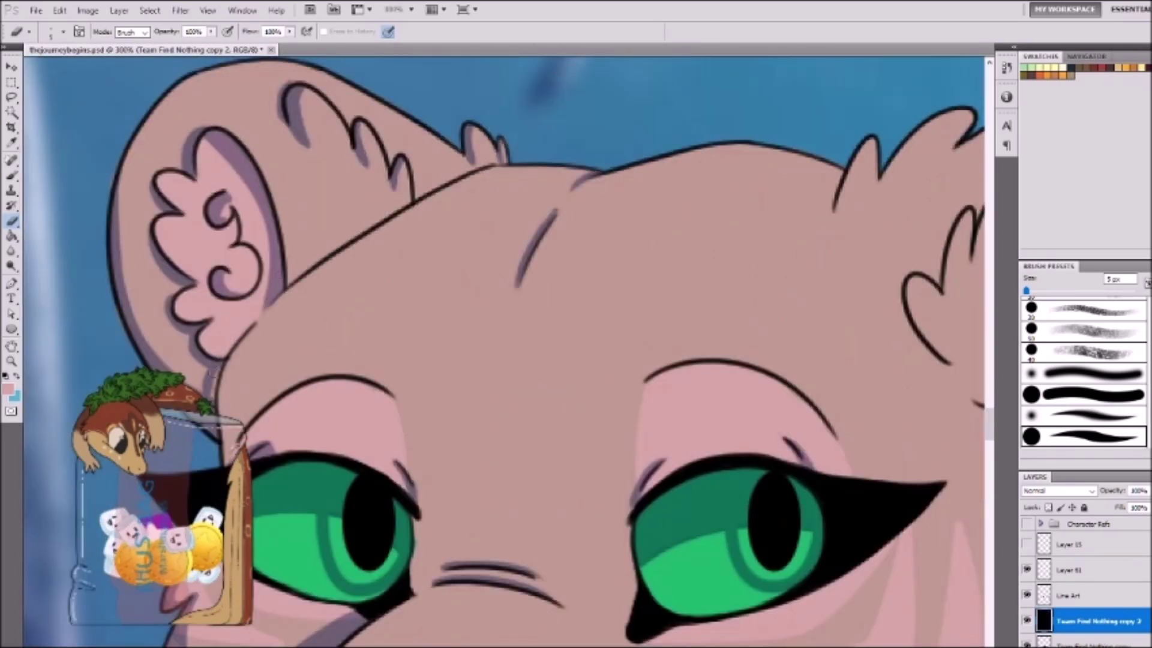
drag(887, 204, 258, 204)
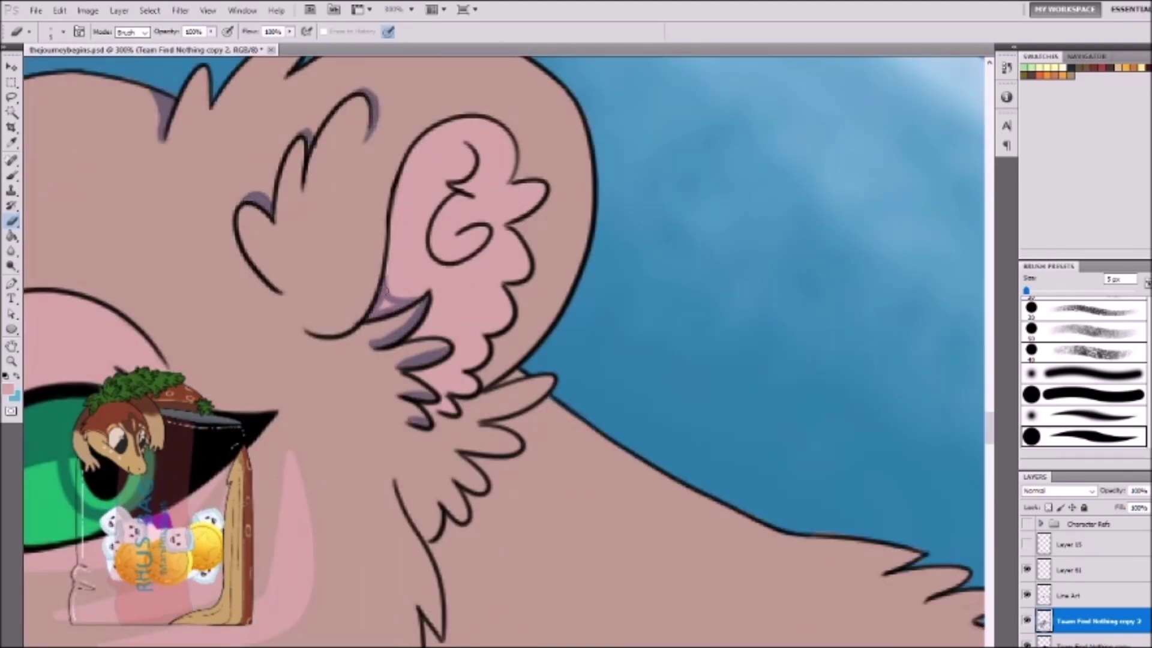
drag(385, 291, 417, 153)
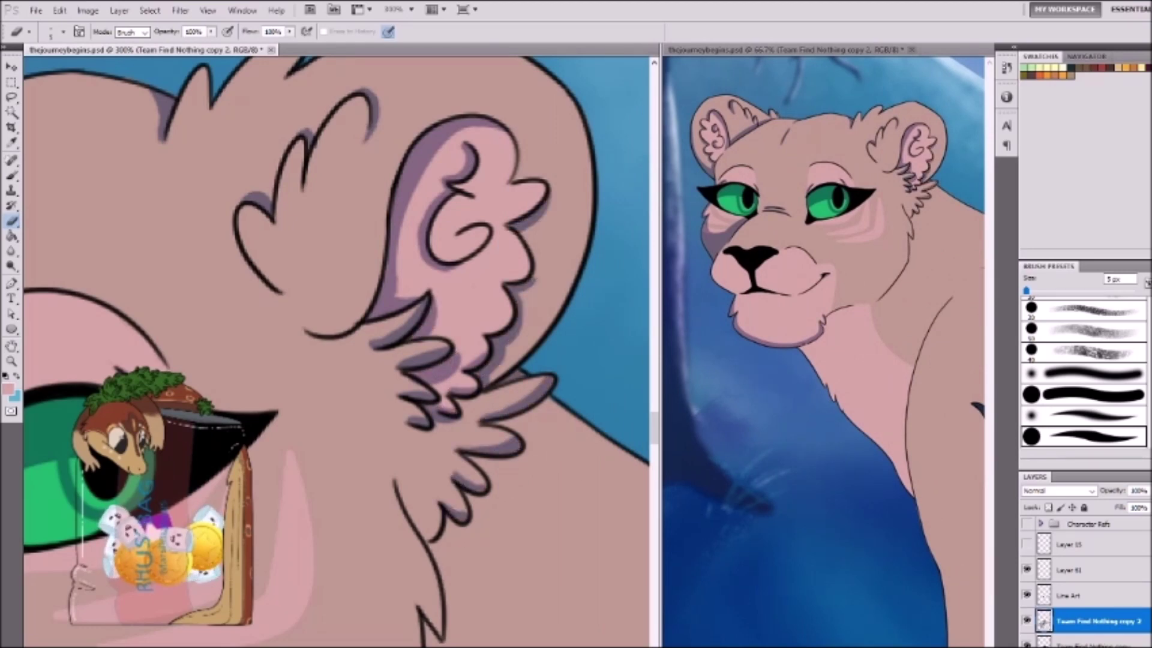
scroll(336, 351, down, 3)
drag(385, 274, 441, 411)
scroll(405, 391, down, 3)
scroll(828, 336, down, 3)
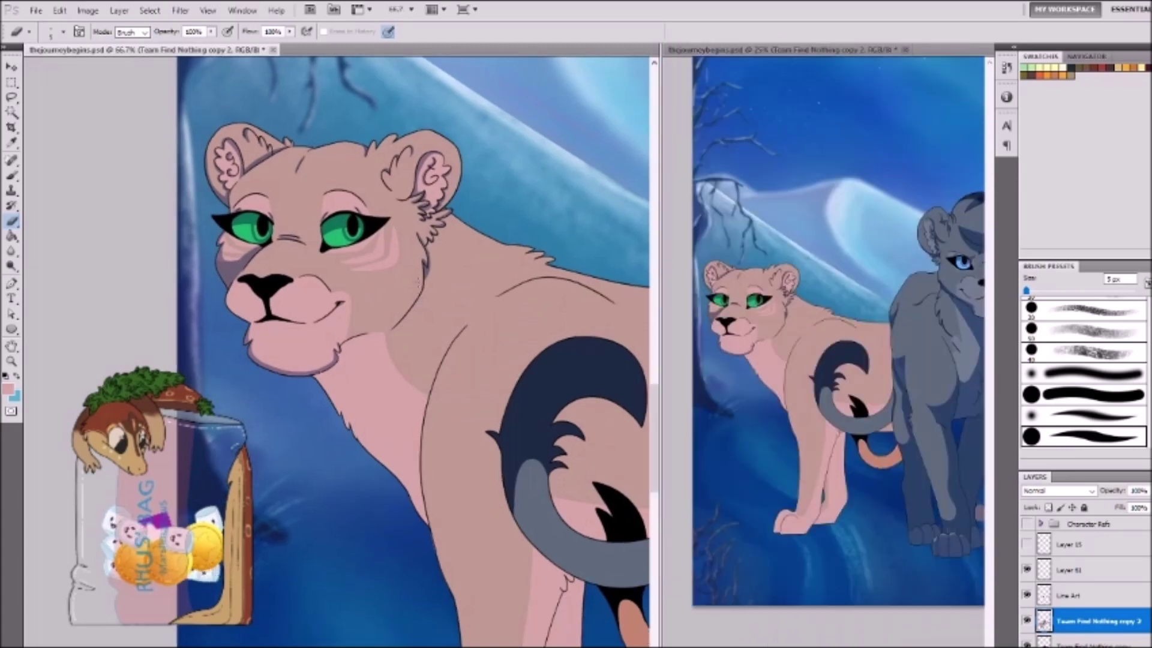
Step: Outline a shadow on the pink cat's neck below the jaw and fill the throat with a larger eraser
scroll(489, 368, up, 2)
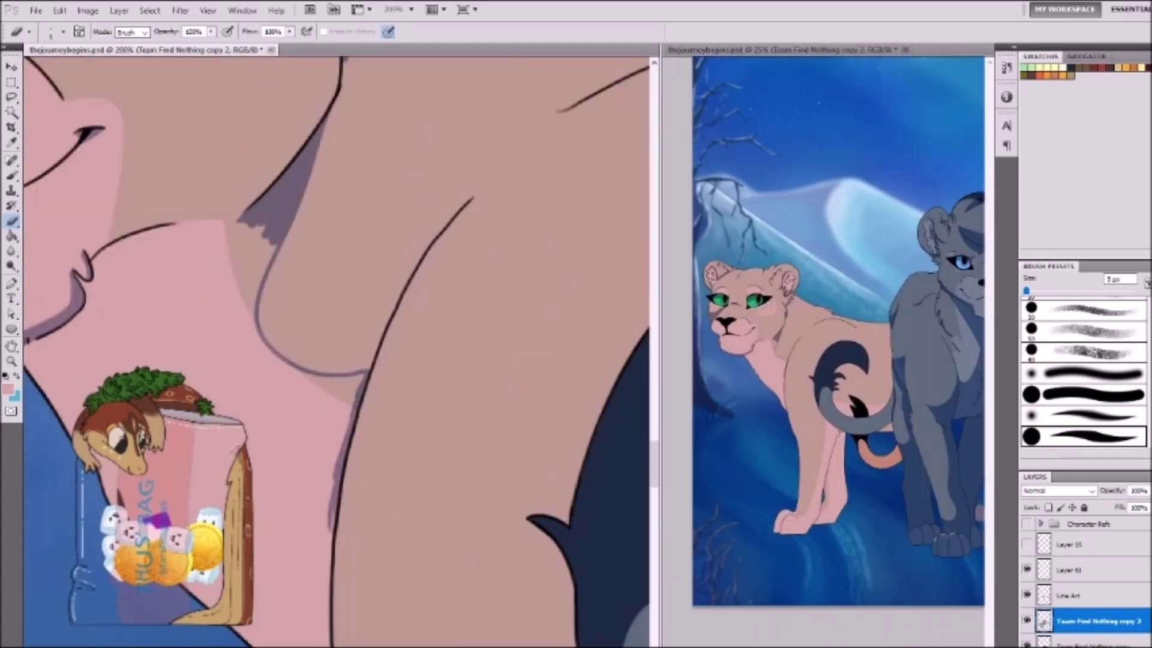
drag(244, 336, 154, 257)
scroll(154, 256, up, 3)
mouse_move(372, 216)
mouse_down()
mouse_move(526, 370)
mouse_move(420, 528)
mouse_up()
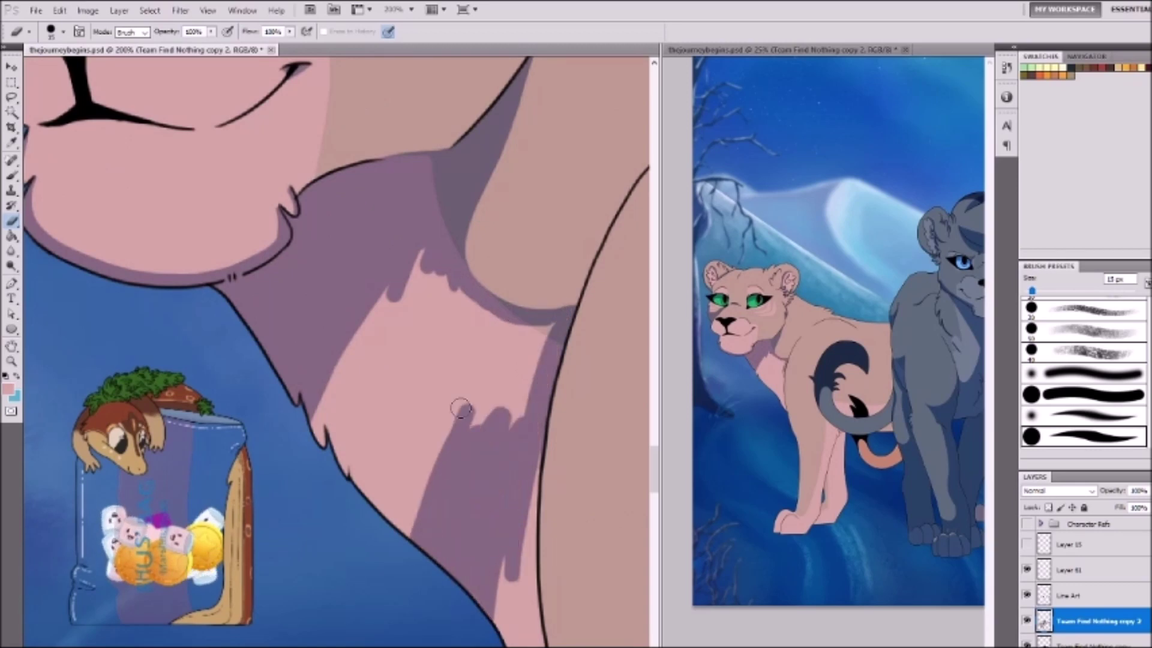
drag(372, 300, 480, 390)
Step: Shade under the pink cat's shoulder line and back tufts with a 7 px eraser
scroll(302, 549, up, 5)
scroll(301, 548, down, 3)
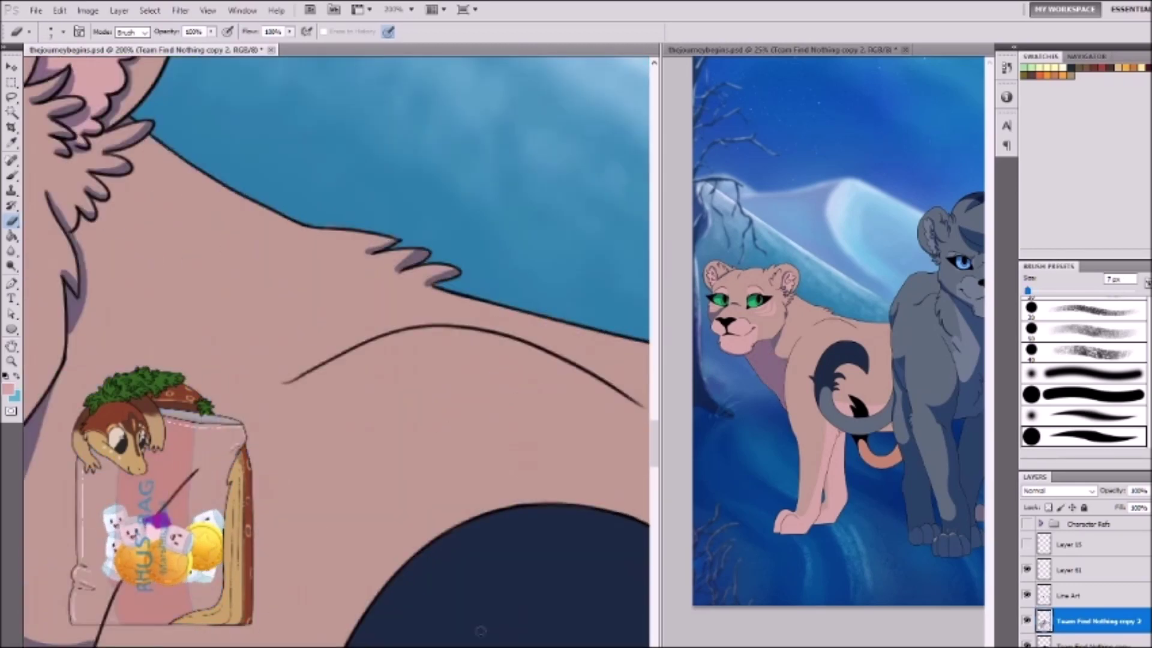
scroll(381, 162, right, 3)
scroll(360, 282, left, 2)
key(bracketleft)
key(bracketleft)
drag(465, 202, 393, 241)
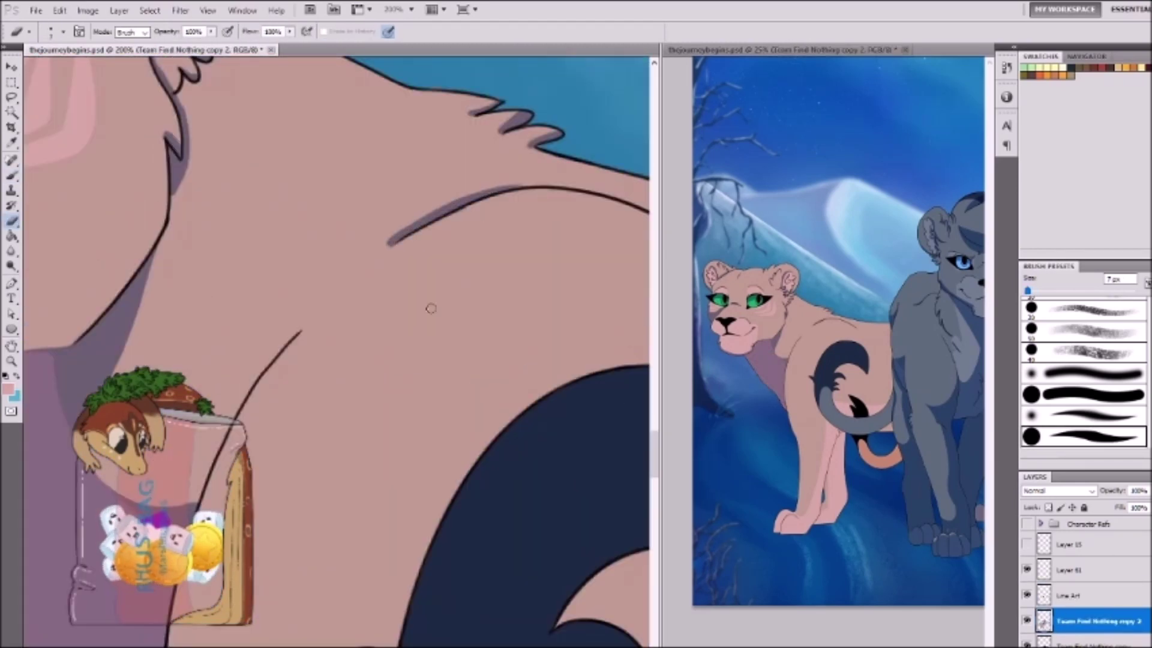
Step: Outline the shadow on the pink cat's near front leg and fill its upper part below the shoulder with an enlarged eraser
scroll(534, 186, down, 5)
key(ctrl+Tab)
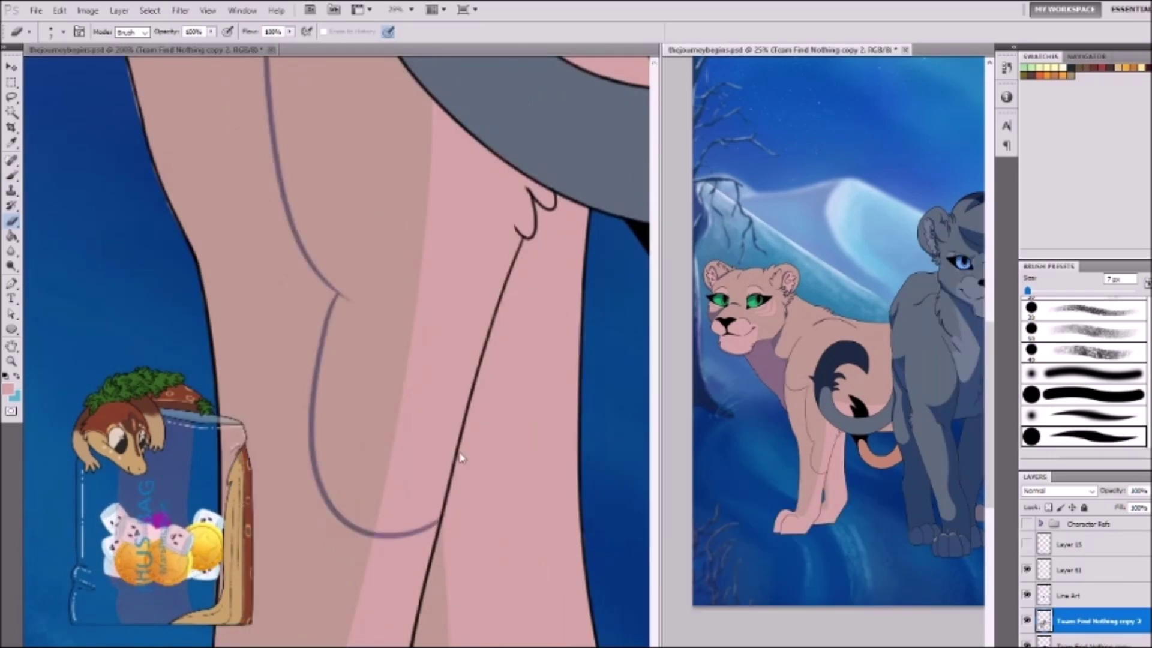
key(ctrl+Tab)
scroll(461, 459, up, 3)
scroll(360, 360, right, 3)
key(bracketright)
key(bracketright)
key(bracketright)
key(bracketright)
drag(66, 138, 118, 237)
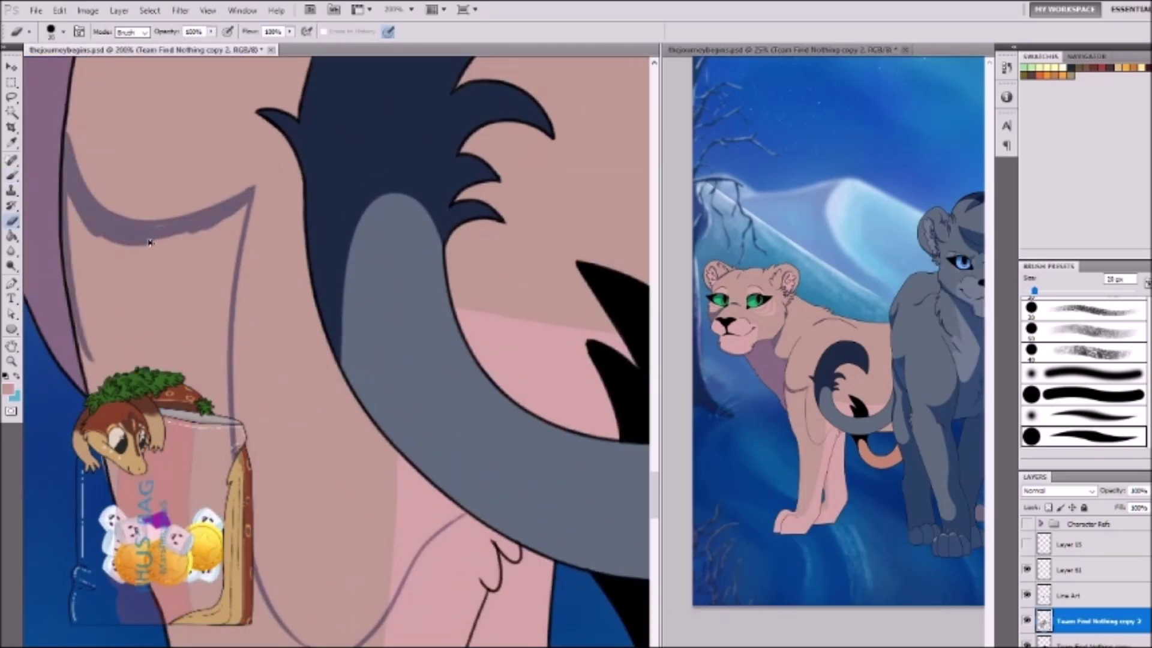
mouse_move(232, 277)
mouse_down()
mouse_move(90, 360)
mouse_move(204, 390)
mouse_move(174, 310)
mouse_up()
Step: Fill the shadow around the lit curve on the pink cat's near front leg and over the top of the far front leg
scroll(174, 311, down, 5)
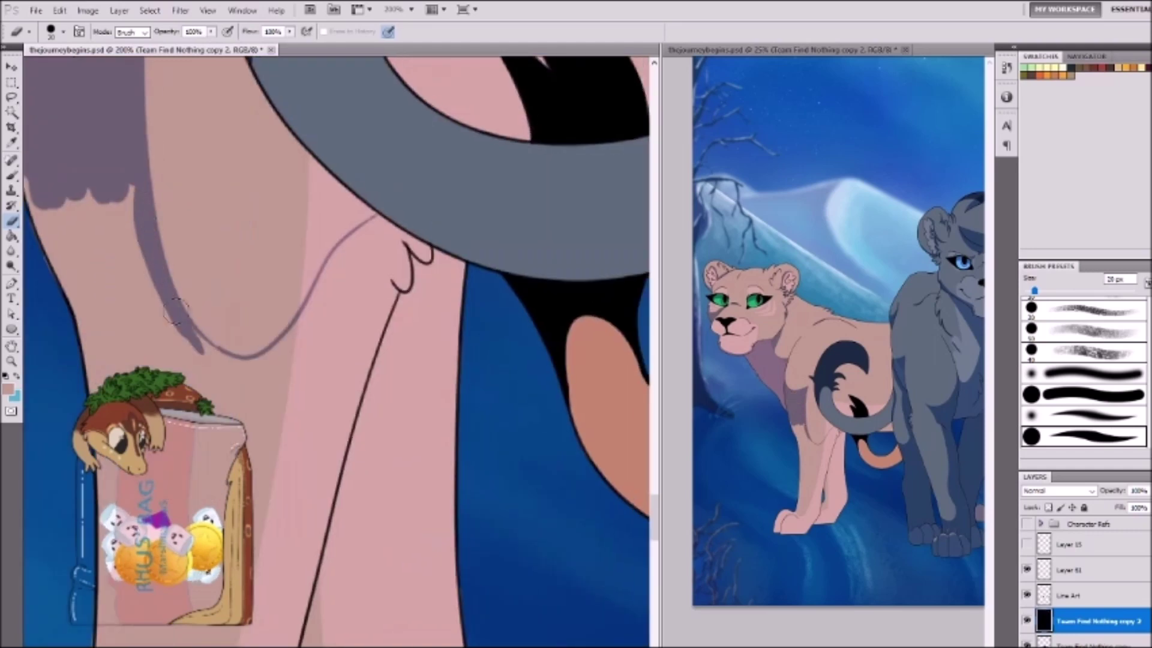
drag(309, 358, 319, 316)
drag(439, 262, 366, 540)
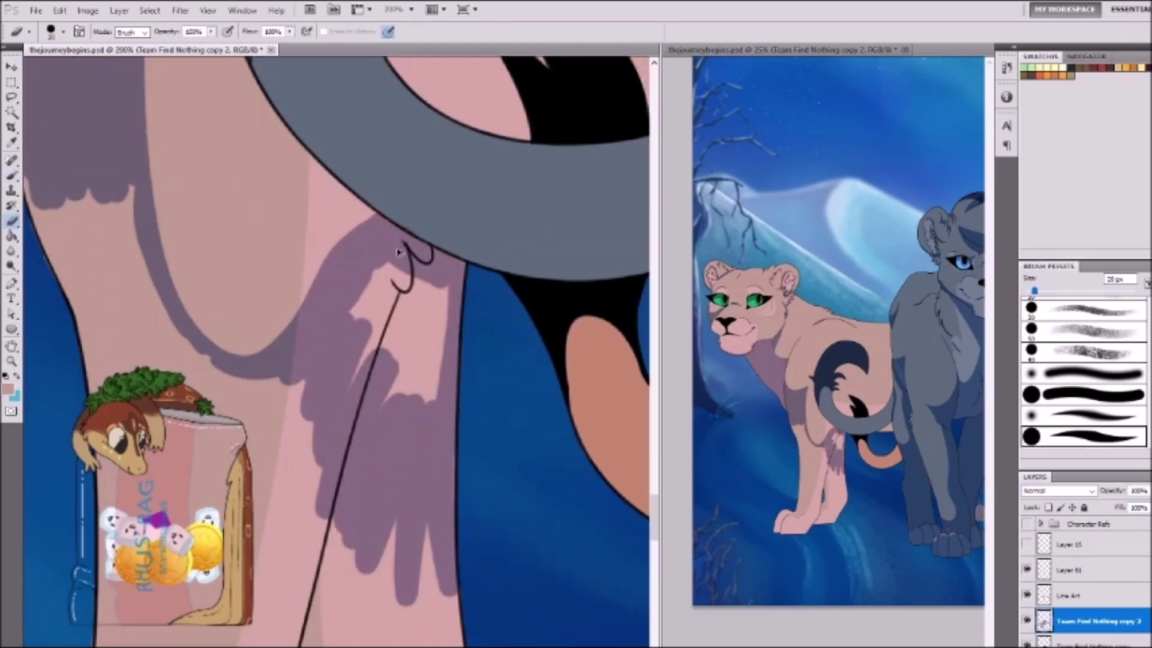
drag(390, 270, 288, 600)
Step: Fill the lower parts of the pink cat's front legs with shadow down towards the paws using a larger eraser
key(ctrl+minus)
key(ctrl+minus)
key(ctrl+minus)
key(bracketright)
key(bracketright)
drag(336, 384, 282, 528)
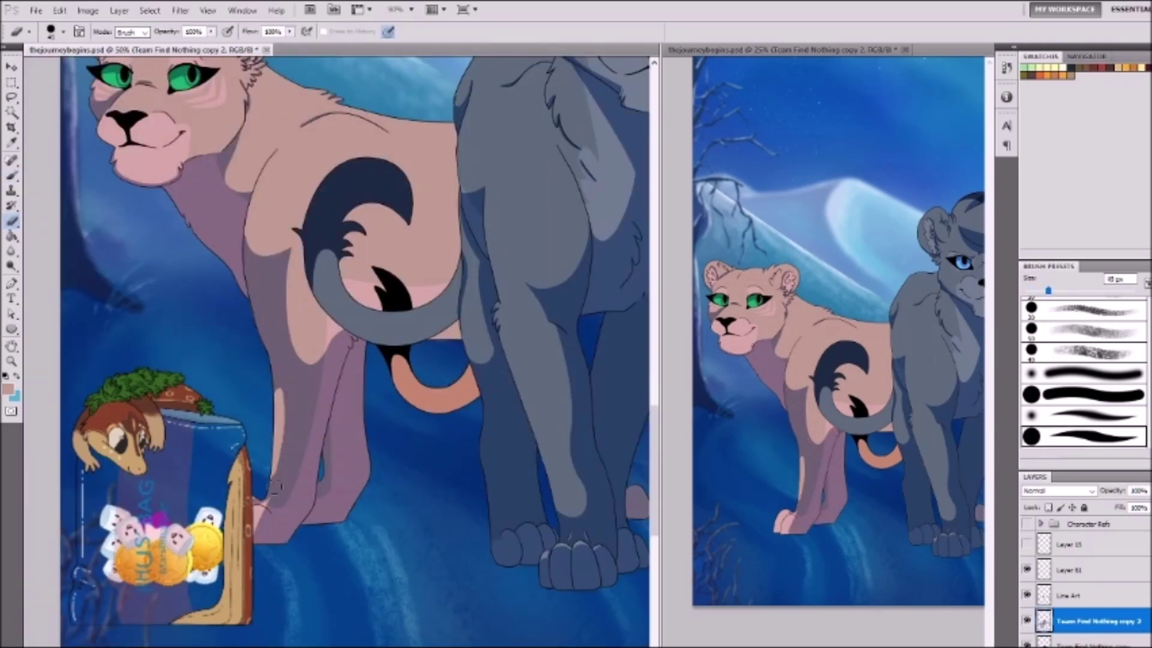
Step: Shade the toes and heel of the pink cat's near front paw with a 20 px eraser, leaving the toe tops lit
key(ctrl+plus)
key(ctrl+plus)
key(bracketleft)
key(bracketleft)
key(bracketleft)
key(bracketleft)
drag(271, 395, 240, 510)
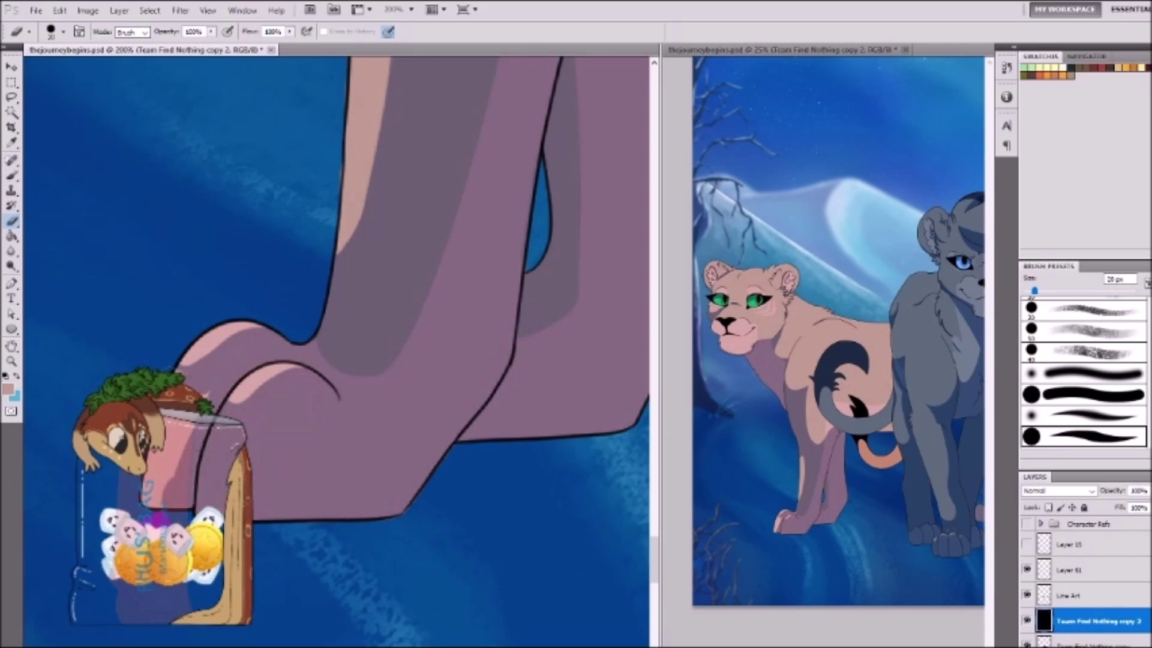
Step: Outline the shadow across the pink cat's flank and belly inside the curled tail and fill it with the 20 px eraser
scroll(336, 420, up, 10)
scroll(348, 510, down, 4)
key(b)
drag(294, 191, 187, 458)
drag(375, 531, 561, 213)
key(e)
drag(296, 204, 195, 480)
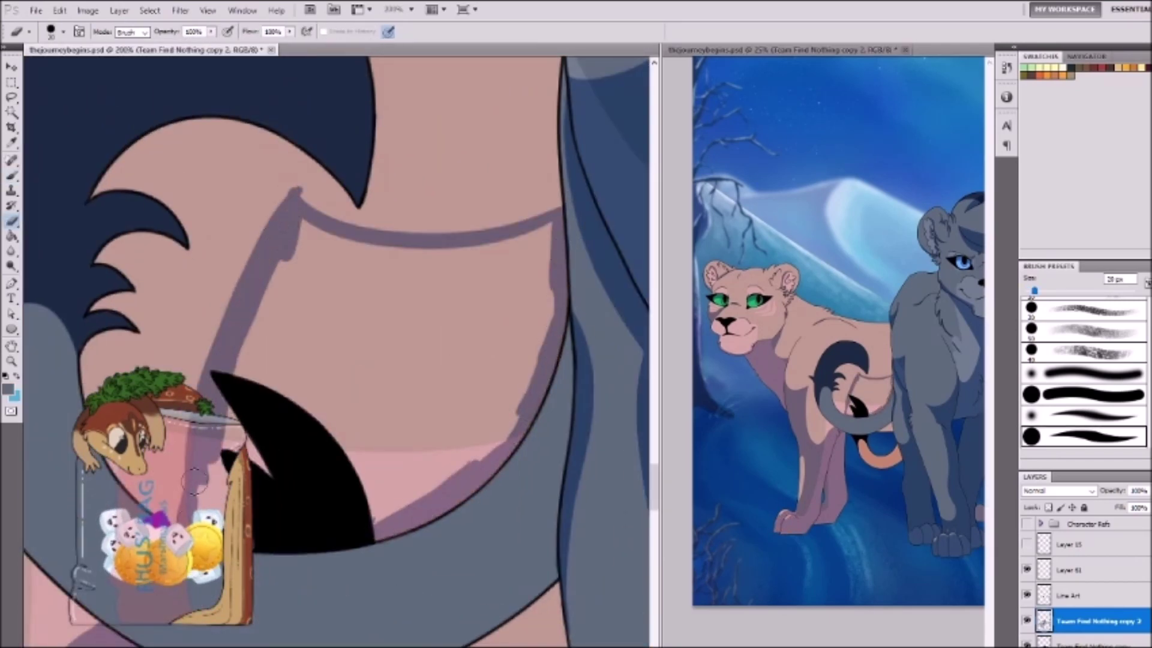
mouse_move(360, 516)
mouse_down()
mouse_move(468, 420)
mouse_move(540, 264)
mouse_move(420, 360)
mouse_move(230, 397)
mouse_move(360, 270)
mouse_up()
alt+click(336, 150)
scroll(336, 150, down, 5)
scroll(530, 278, up, 6)
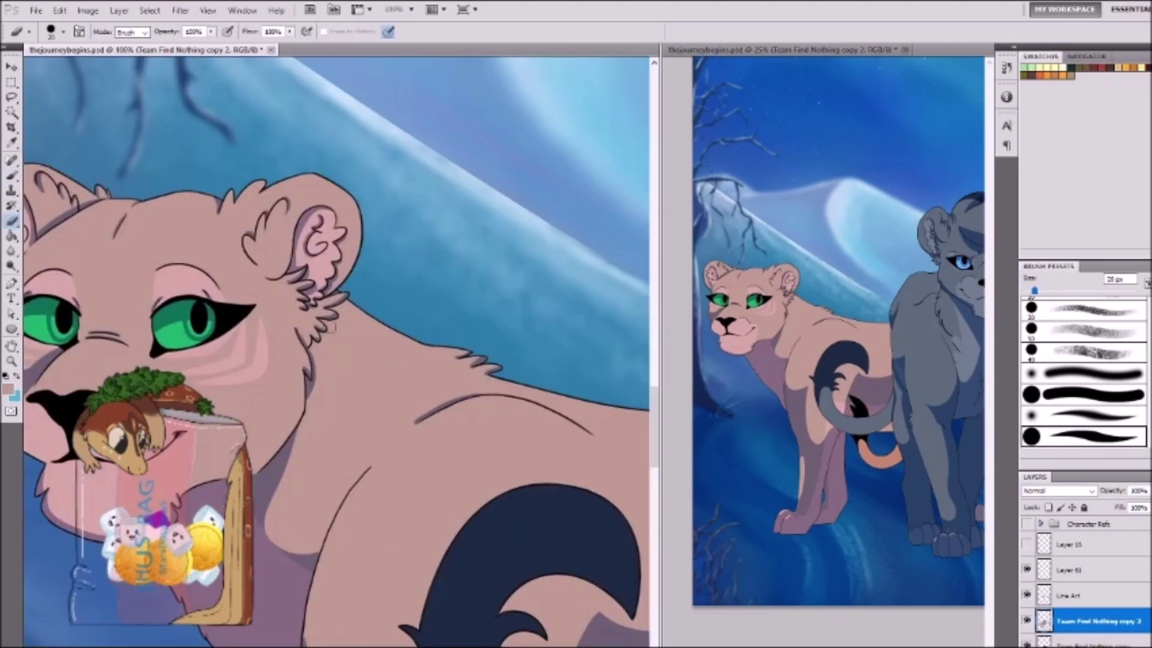
scroll(531, 279, down, 4)
Step: Trace a curved shadow edge along the curled grey tail and fill its outer side with a 9 px eraser
key(p)
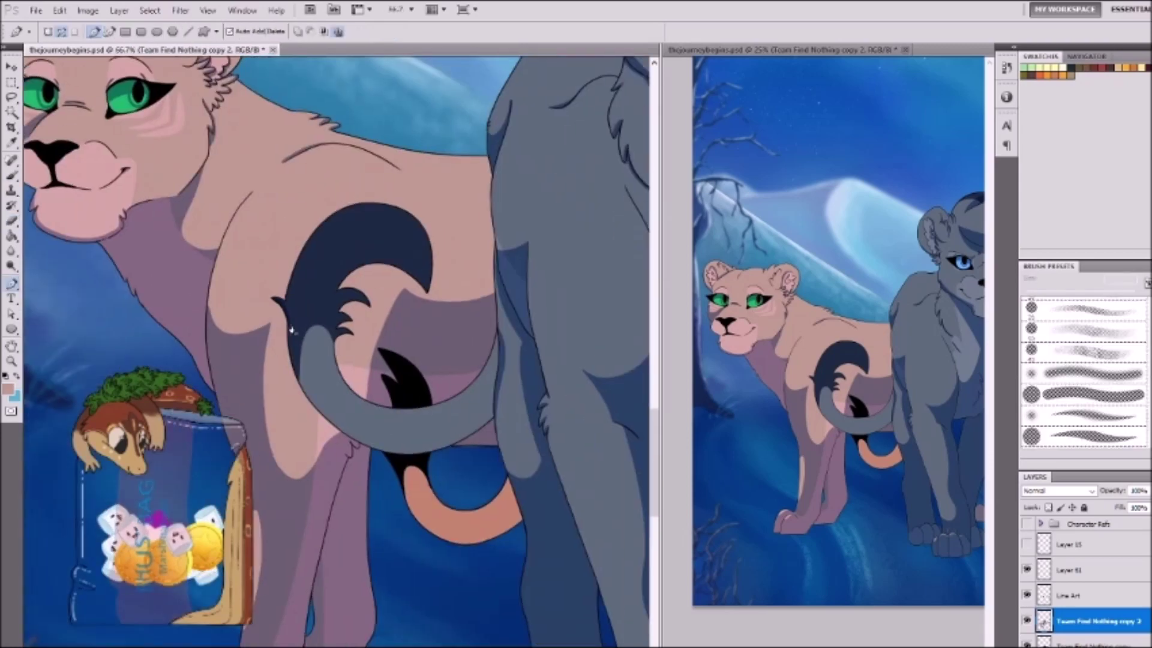
key(b)
key(Return)
scroll(343, 364, up, 2)
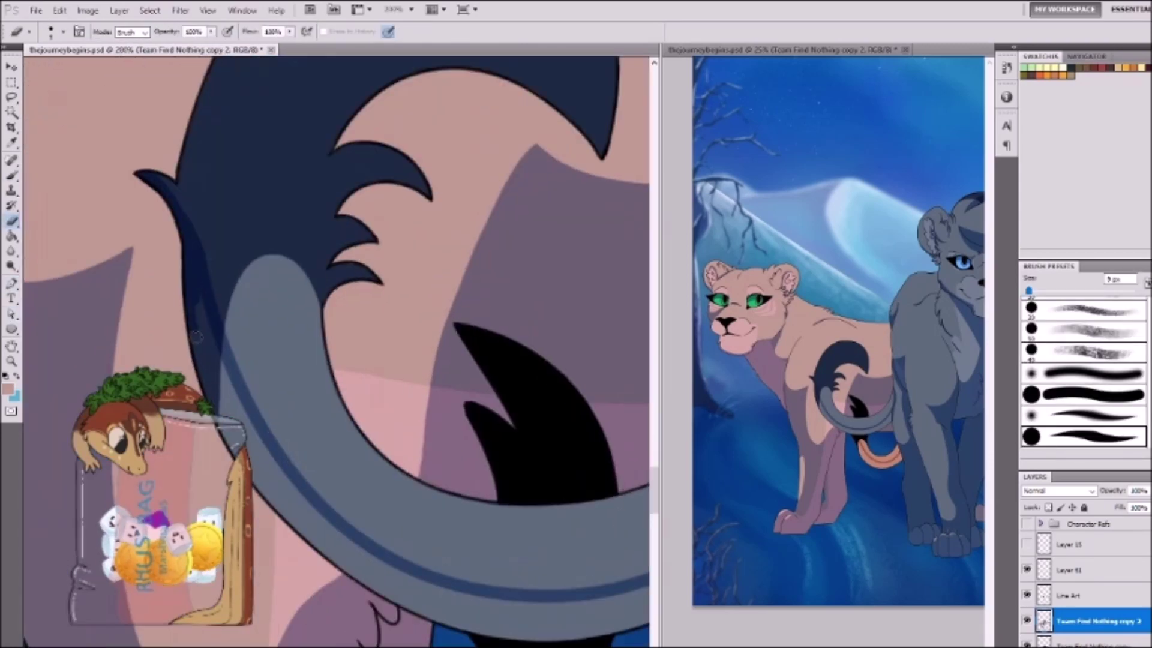
drag(198, 264, 276, 516)
drag(430, 600, 276, 403)
Step: Continue the shadow along the grey tail's lower curve towards the grey cat's legs and shade the orange tail beneath it
mouse_move(375, 436)
mouse_down()
mouse_move(510, 388)
mouse_move(390, 350)
mouse_move(405, 478)
mouse_move(522, 564)
mouse_up()
drag(468, 510, 624, 564)
drag(624, 564, 474, 528)
key(ctrl+z)
drag(411, 378, 419, 445)
drag(378, 120, 324, 255)
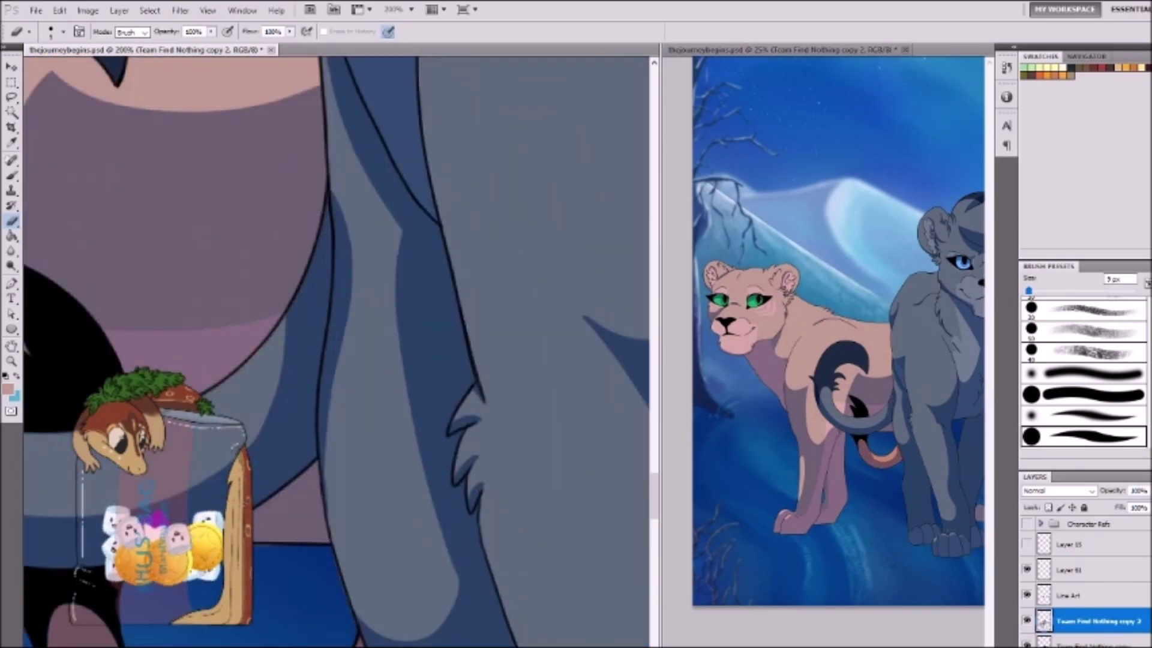
drag(308, 386, 413, 366)
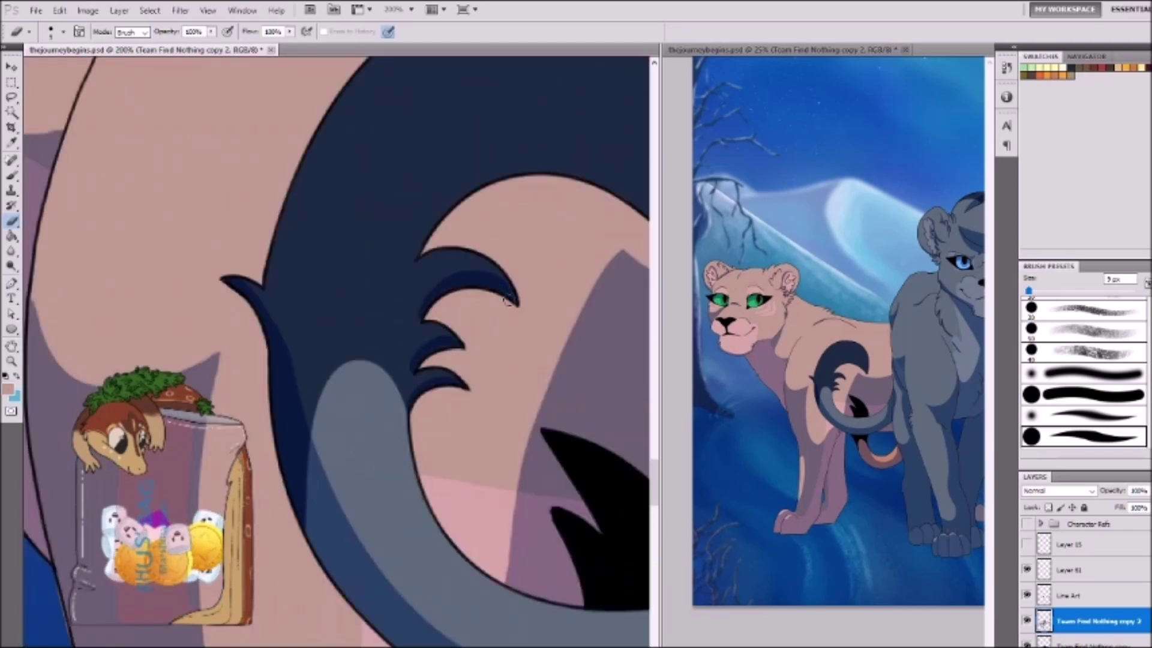
Step: Shade the undersides of the dark tail tufts and the inner curve of the tail tip with the 9 px eraser
drag(482, 281, 291, 371)
alt+click(288, 282)
drag(372, 247, 297, 290)
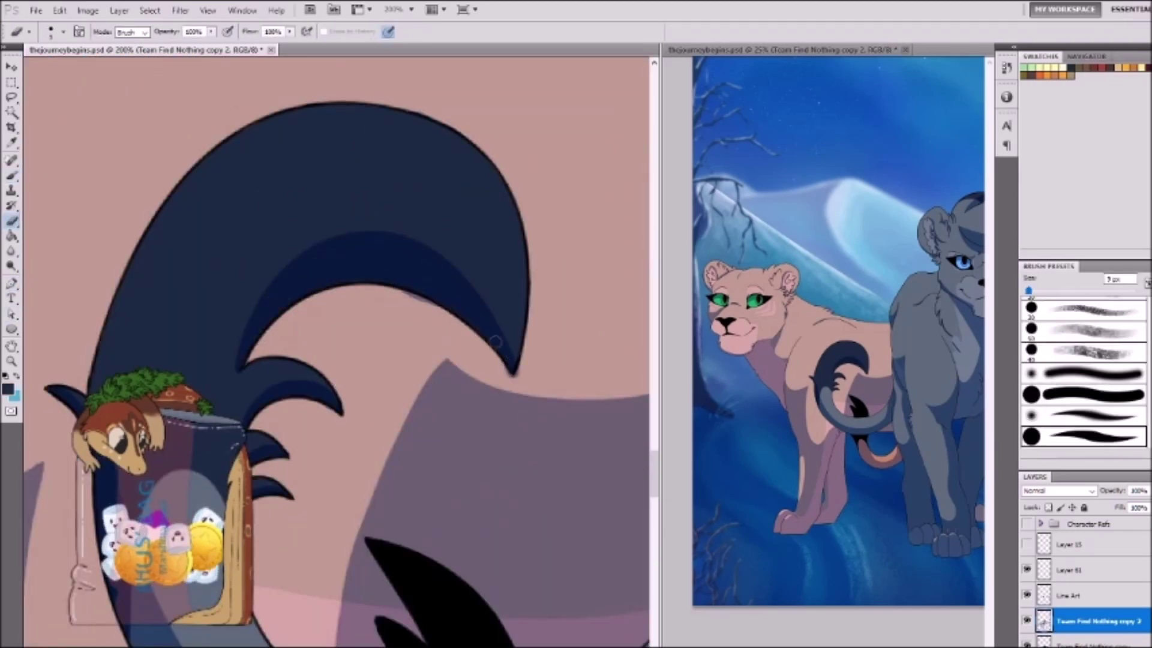
drag(495, 340, 360, 180)
Step: Trace a new curved shadow edge with the Pen tool on the pink cat's neck between the cheek and the shoulder line
key(ctrl+0)
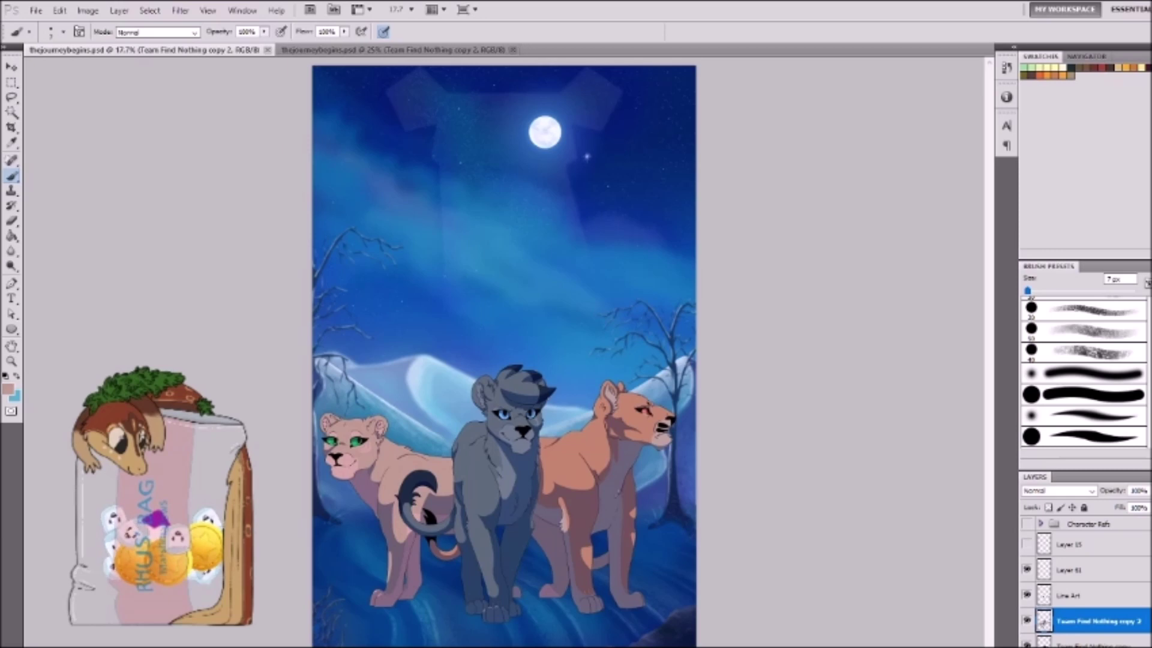
key(ctrl+equal)
key(ctrl+equal)
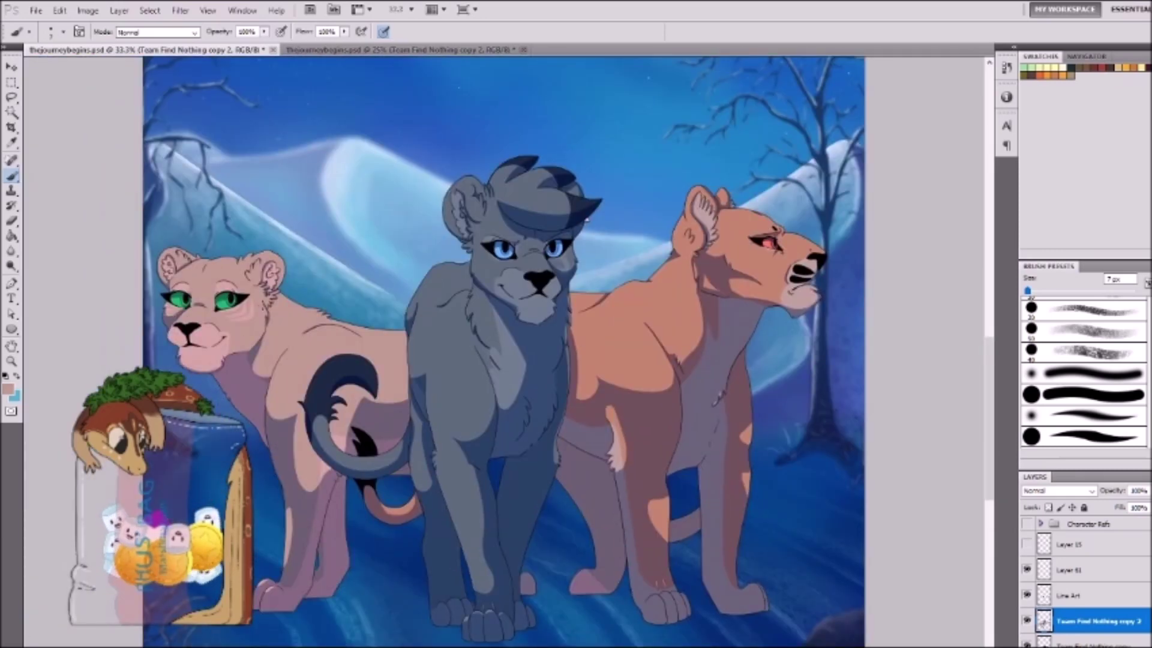
scroll(260, 362, up, 5)
scroll(260, 362, down, 6)
scroll(261, 361, up, 7)
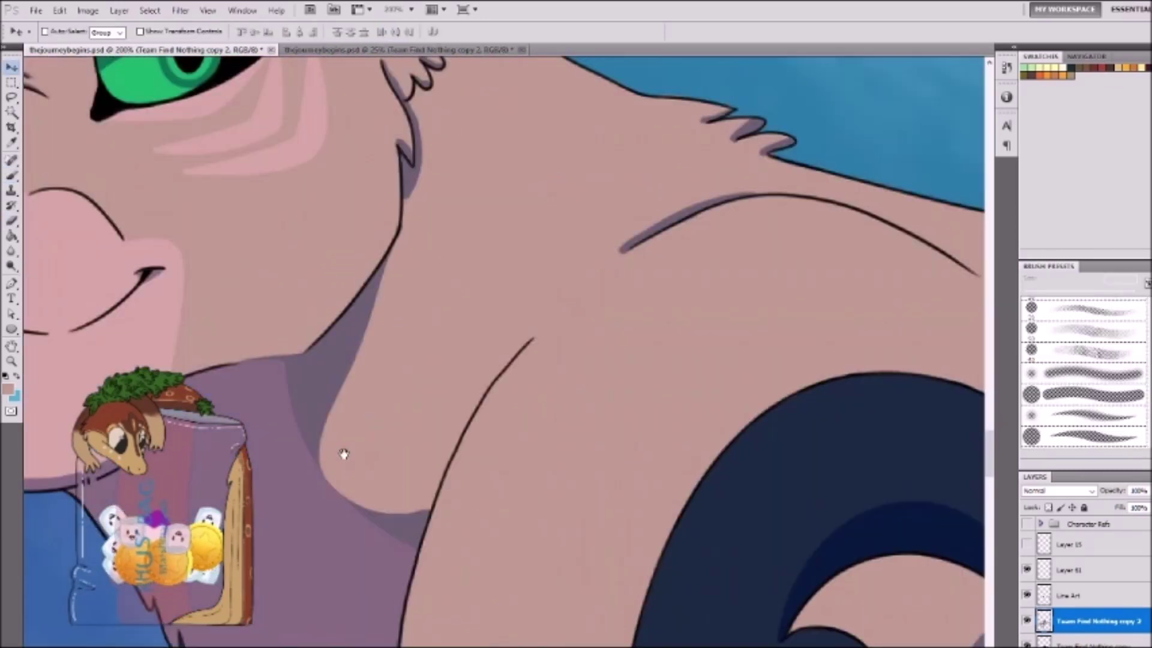
drag(343, 454, 319, 430)
key(p)
click(378, 160)
drag(394, 251, 394, 267)
drag(354, 356, 337, 379)
drag(407, 419, 431, 377)
Step: Rework the pink cat's neck shadow along the traced edge from the cheek fur to the shoulder line with a 7 px brush
key(b)
key(Return)
mouse_move(370, 277)
mouse_down()
mouse_move(336, 432)
mouse_move(390, 456)
mouse_move(366, 420)
mouse_up()
scroll(484, 304, down, 5)
scroll(483, 305, up, 2)
scroll(483, 304, up, 2)
drag(414, 198, 388, 397)
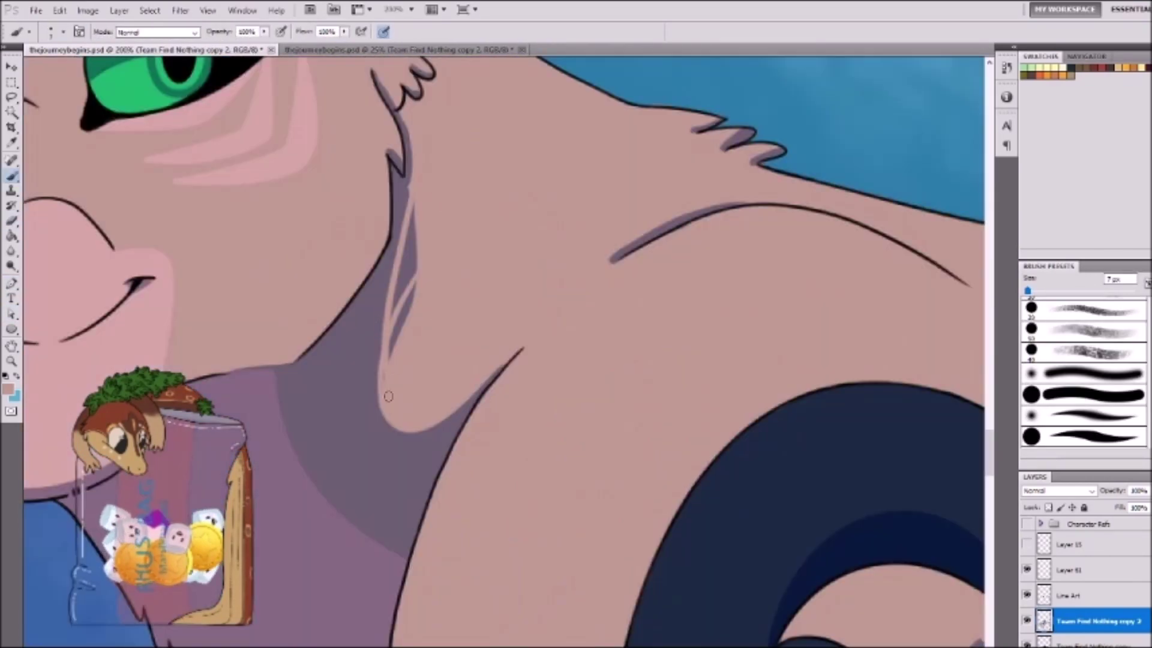
scroll(759, 432, down, 10)
key(e)
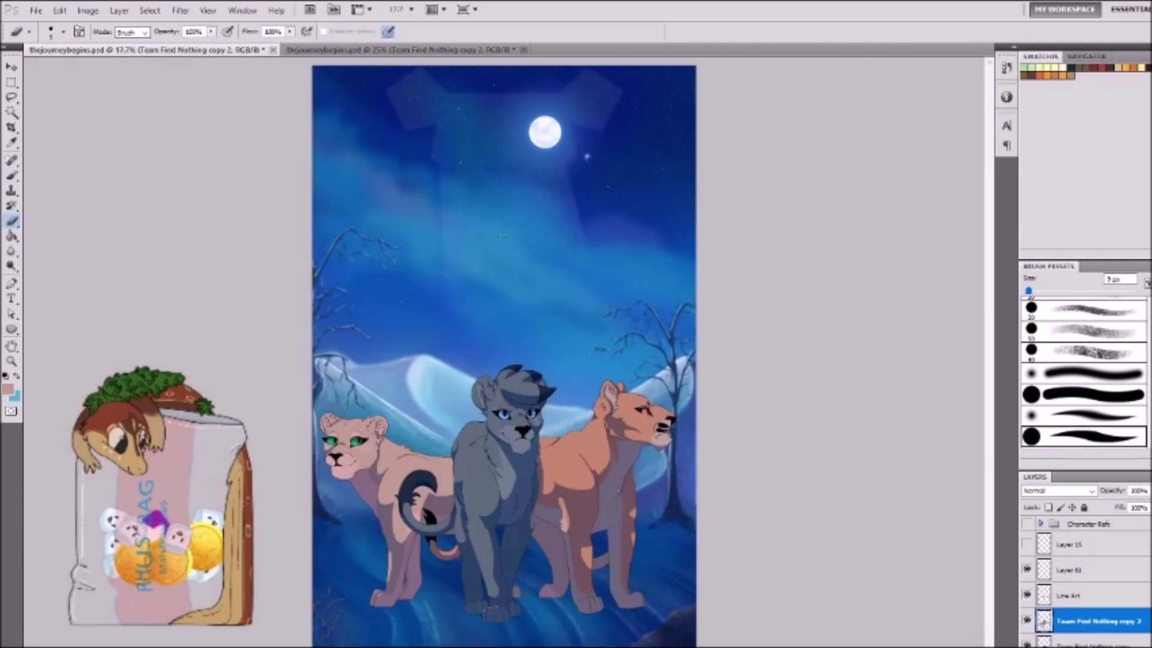
scroll(420, 498, up, 10)
mouse_move(312, 240)
mouse_down()
mouse_move(336, 420)
mouse_move(540, 420)
mouse_move(580, 485)
mouse_up()
key(ctrl+z)
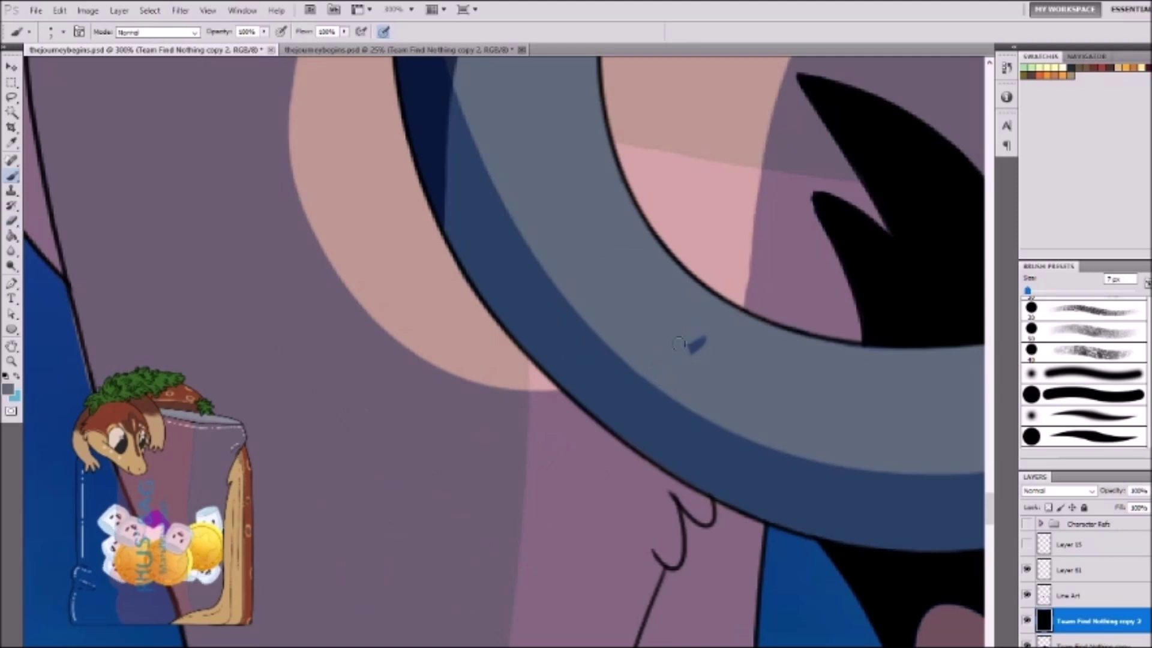
scroll(580, 484, down, 10)
scroll(597, 488, up, 10)
Step: Paint a white rim highlight along the upper edge of the pink cat's far ear on Layer 63 with a 7 px brush
key([)
key([)
key([)
key([)
key([)
key([)
key([)
drag(540, 206, 527, 225)
scroll(528, 225, up, 2)
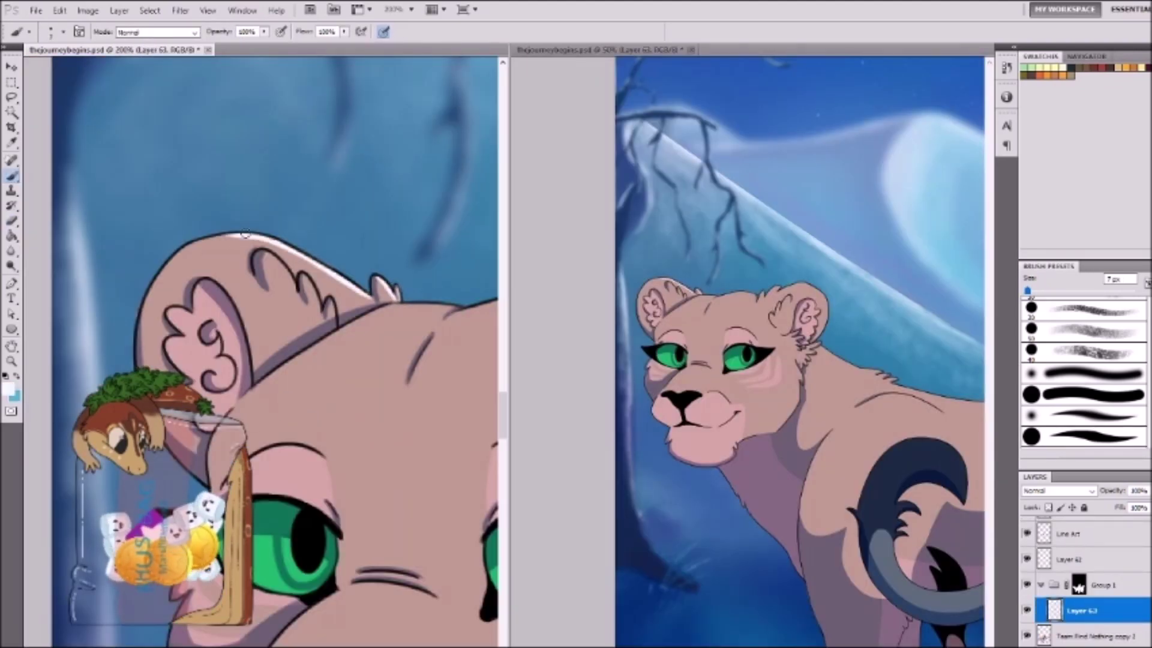
Step: Extend the white highlights over the pink cat's forehead, crown tufts and near ear
drag(168, 342, 54, 309)
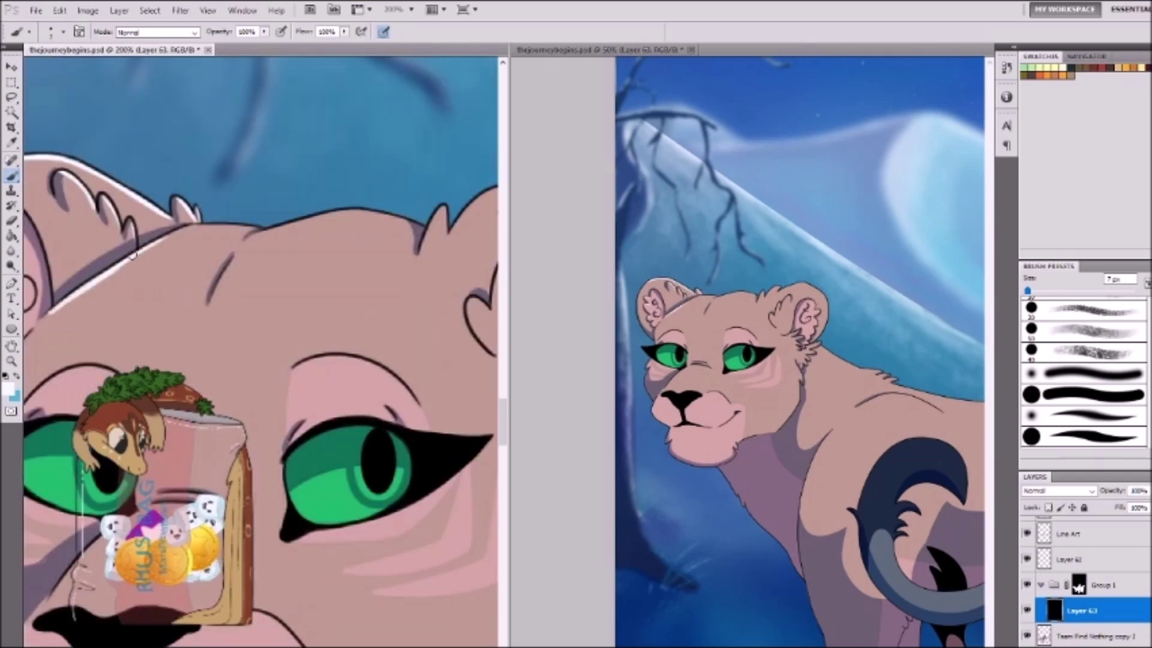
scroll(262, 232, right, 3)
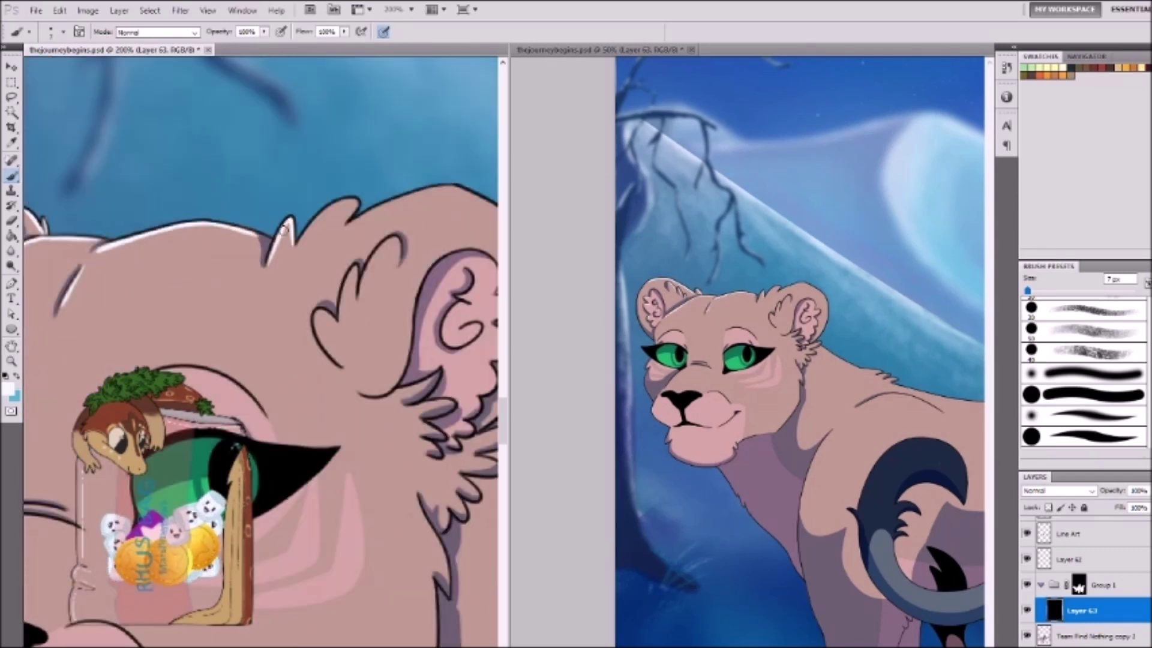
scroll(283, 228, right, 3)
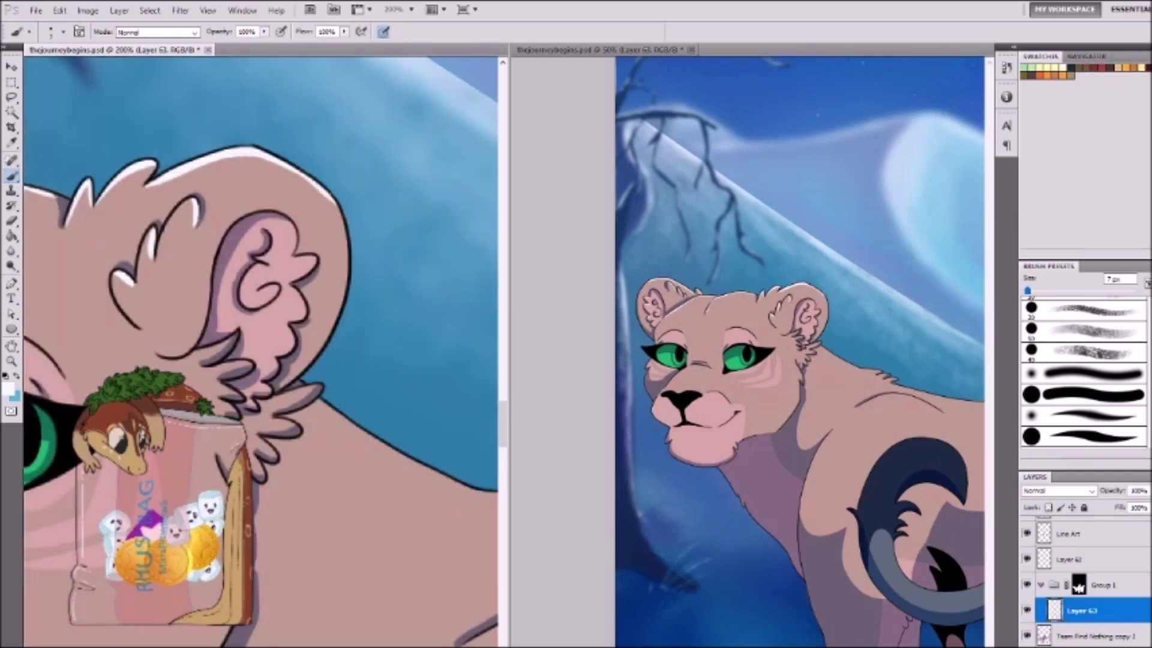
Step: Fill the white highlight above the pink cat's foreleg shadow edge and soften it and the cheek highlight with a 35 px eraser
scroll(309, 274, up, 2)
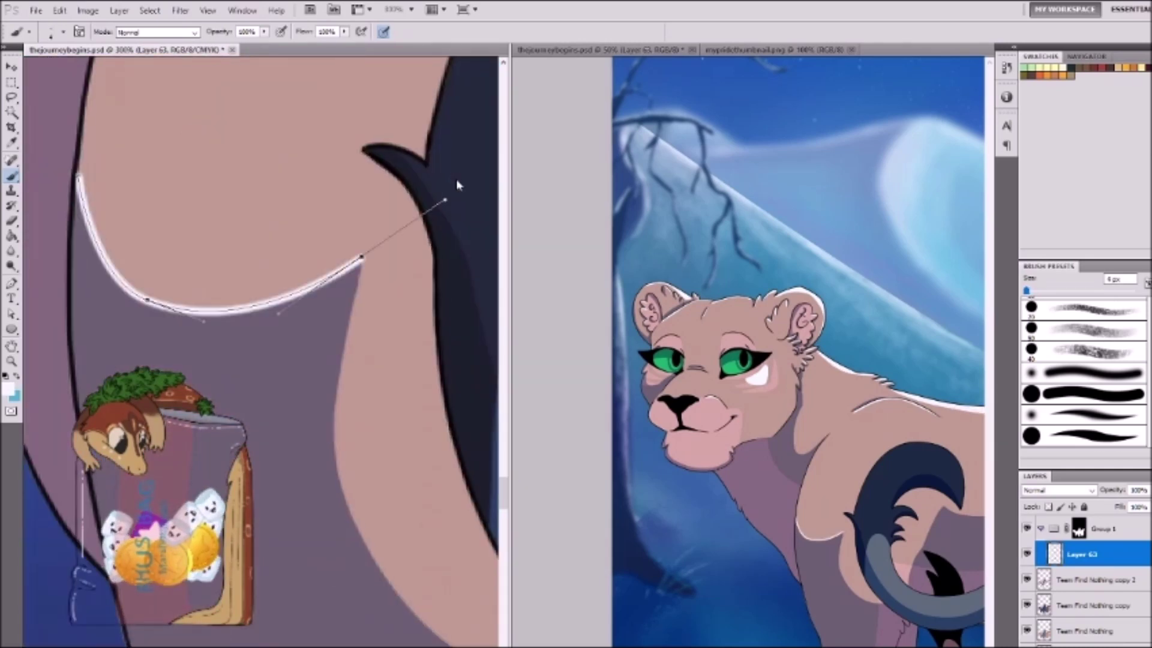
mouse_move(452, 185)
mouse_down()
mouse_move(113, 244)
mouse_move(244, 271)
mouse_move(231, 301)
mouse_move(321, 251)
mouse_move(178, 270)
mouse_up()
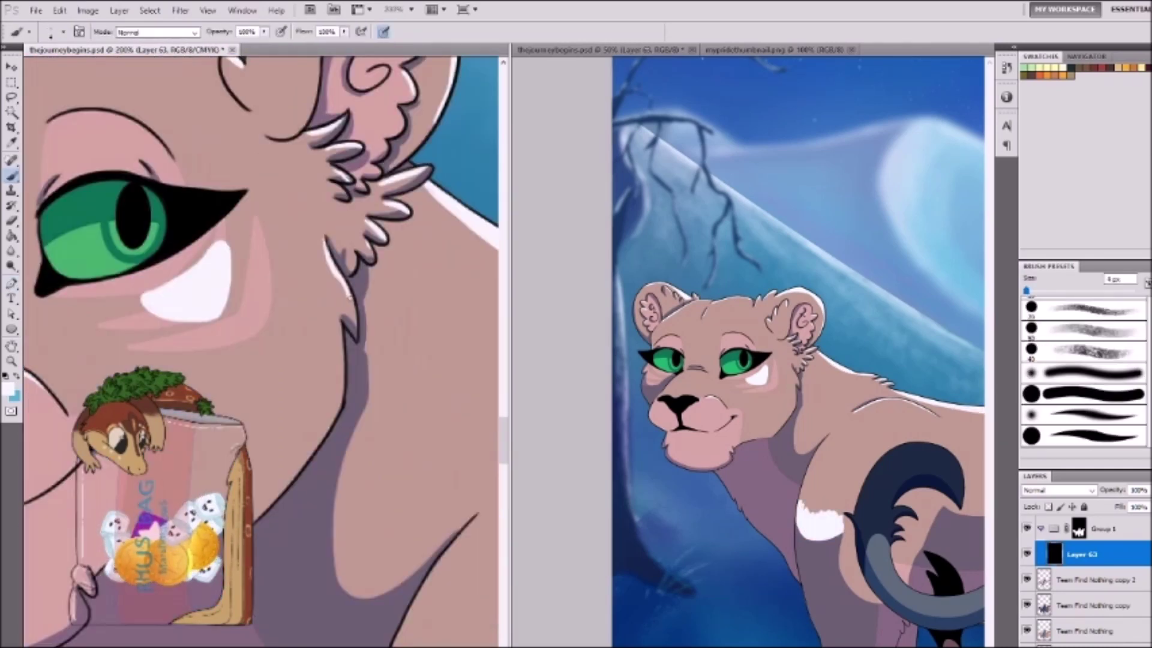
key(e)
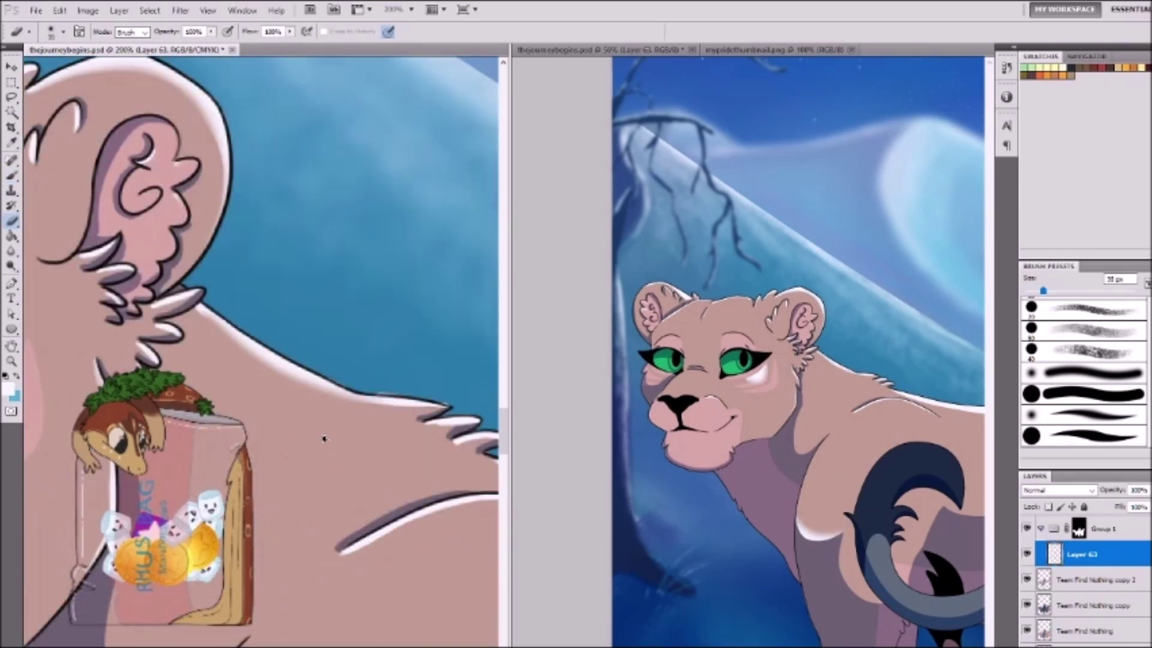
key(ctrl+0)
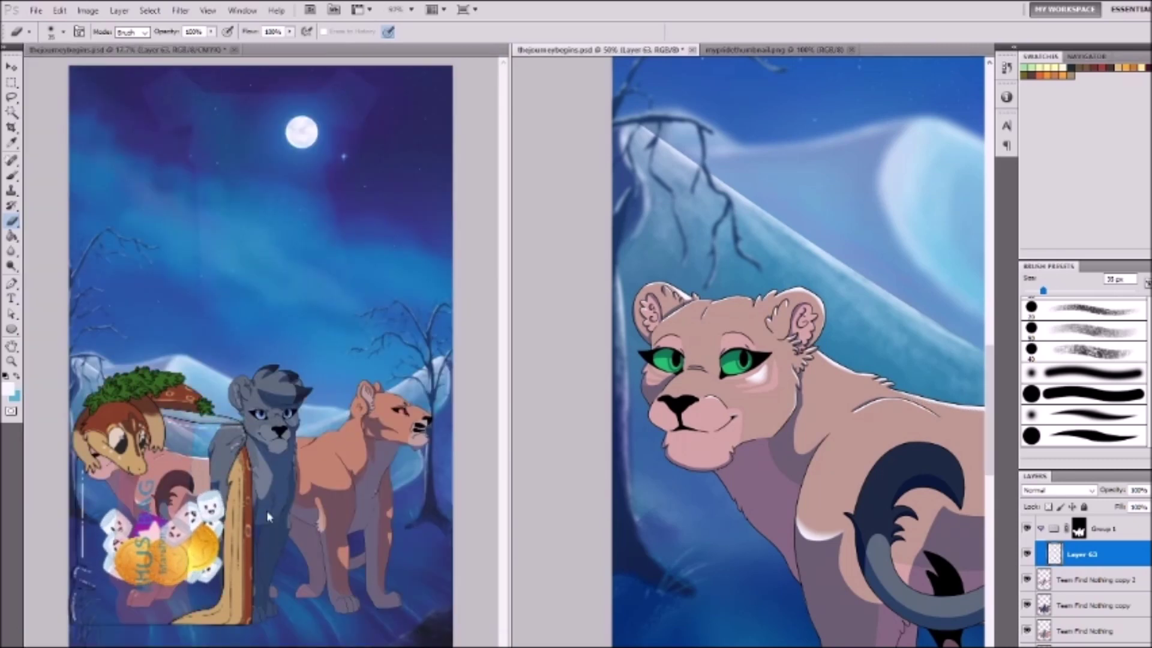
key(ctrl+plus)
key(ctrl+plus)
key(ctrl+plus)
key(ctrl+plus)
key(ctrl+plus)
key(ctrl+plus)
key(ctrl+0)
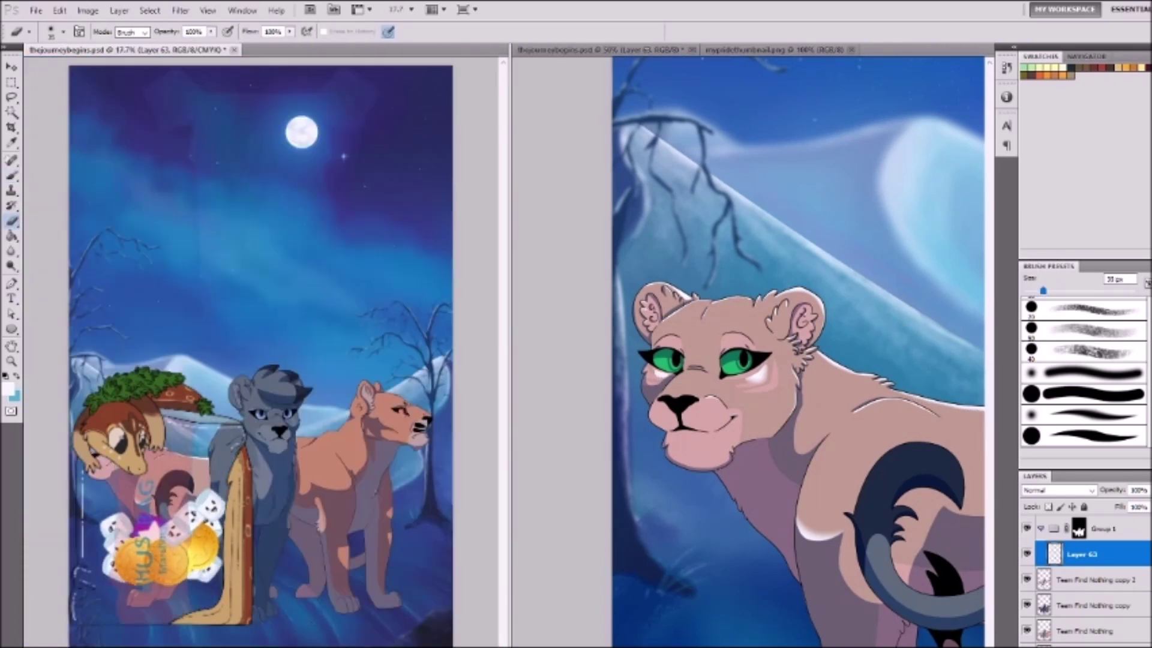
Step: Highlight the rim and fur tufts of the grey cat's ear in white on Layer 63 at 60% opacity
key(ctrl+plus)
key(ctrl+plus)
key(ctrl+plus)
key(ctrl+plus)
key(ctrl+plus)
key(ctrl+plus)
key(b)
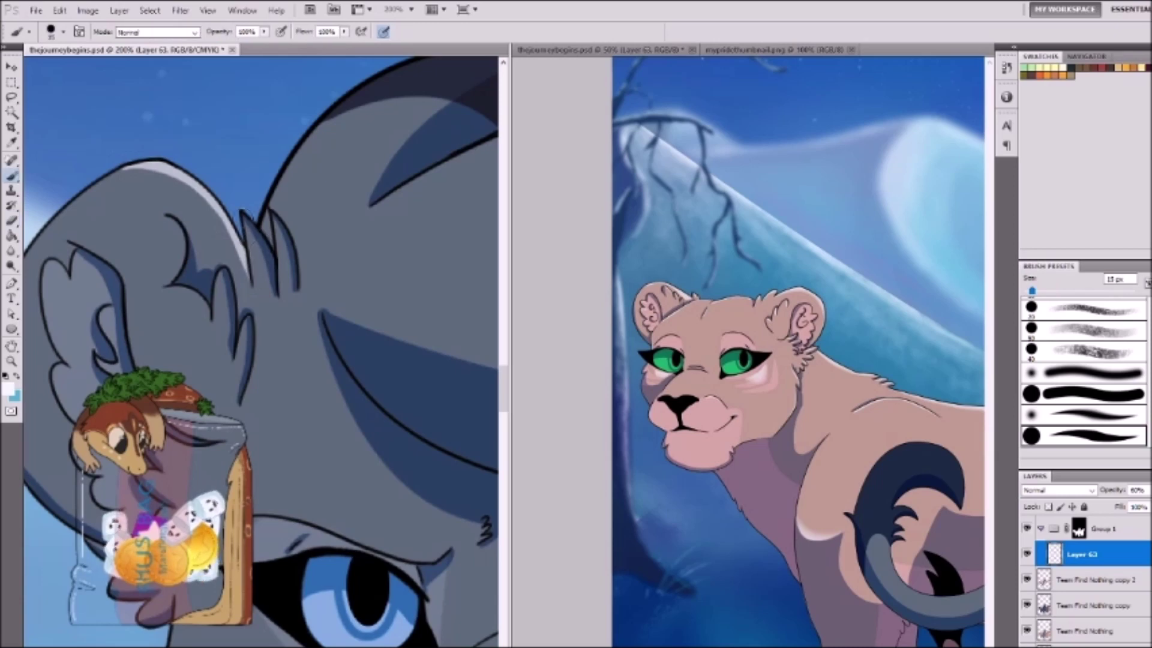
scroll(261, 352, left, 5)
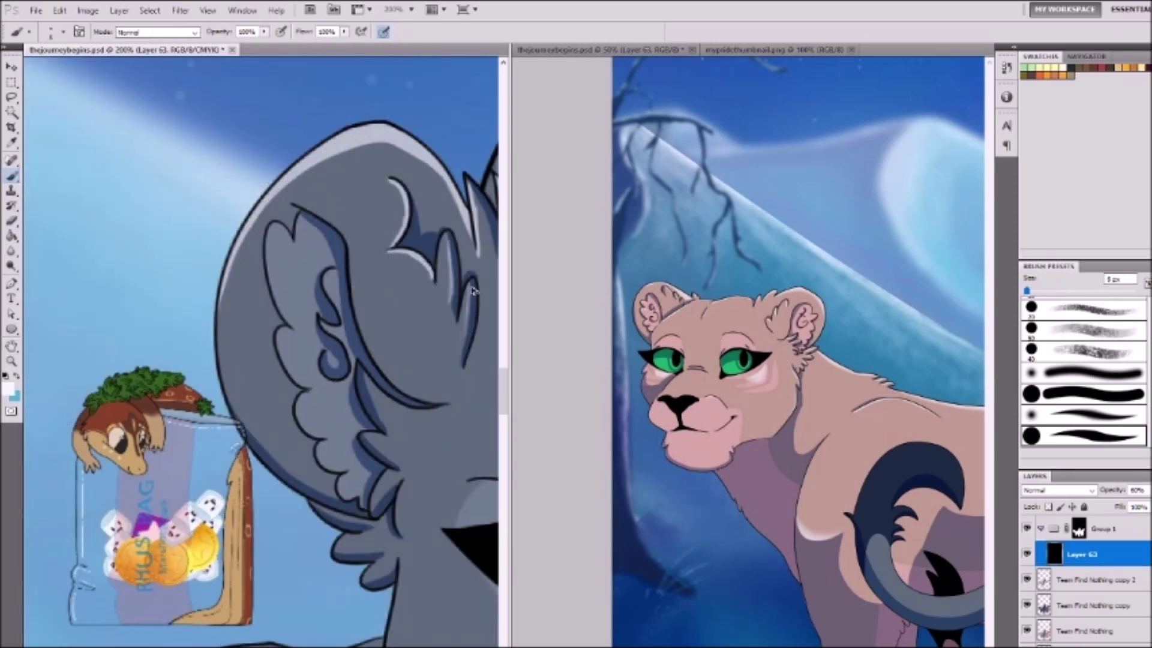
scroll(473, 291, up, 5)
Step: Paint highlights along the upper edges of the grey cat's hair tufts and fringe with a 5 px brush
scroll(226, 211, up, 5)
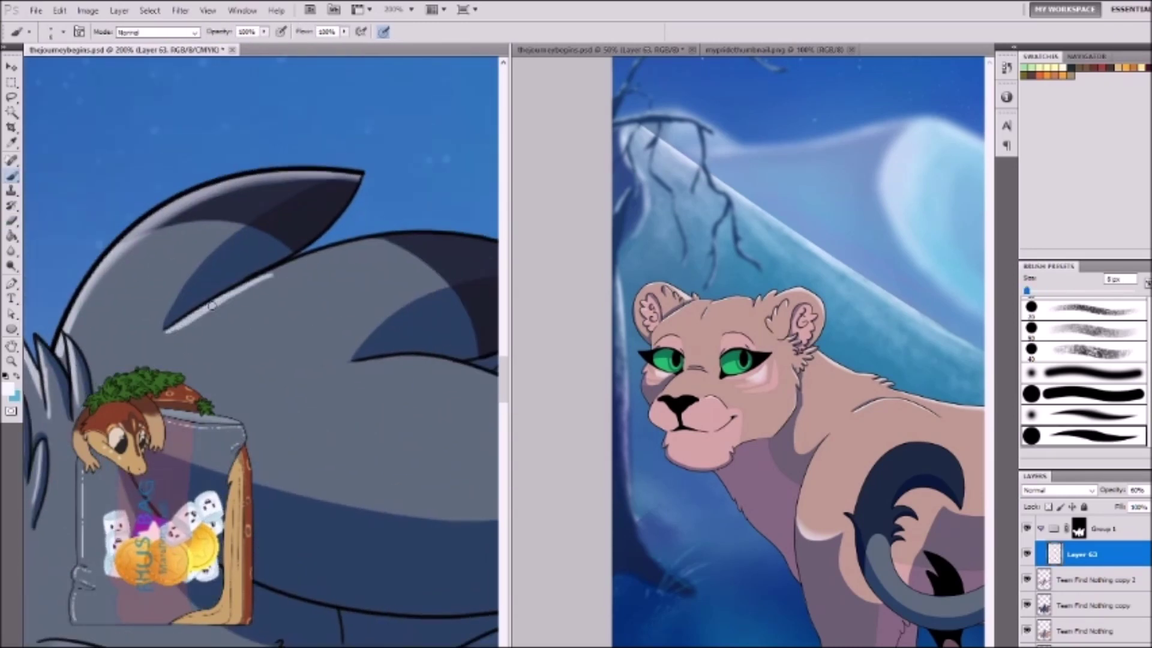
scroll(366, 264, up, 10)
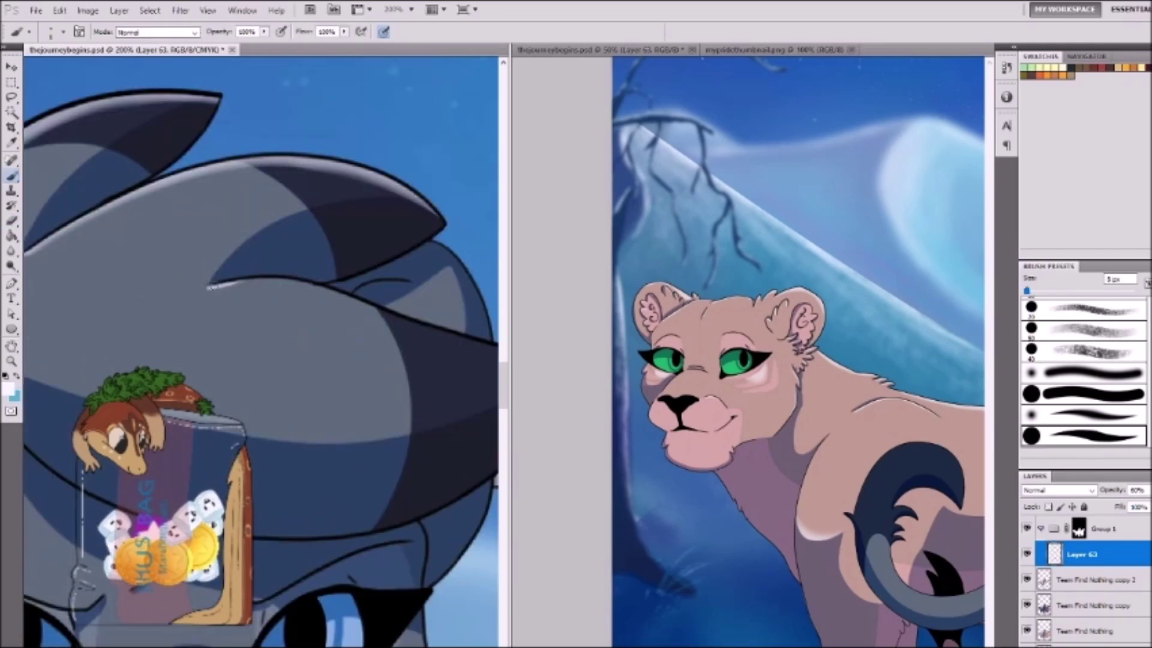
drag(432, 289, 321, 280)
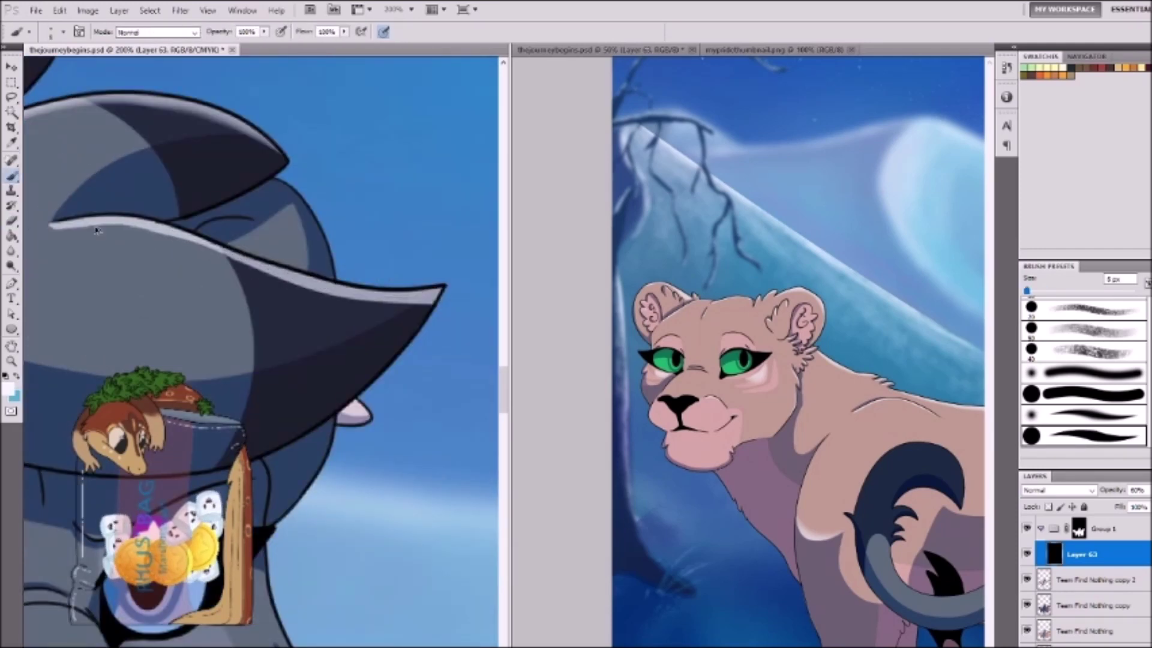
scroll(97, 230, down, 5)
scroll(180, 252, up, 5)
key(ctrl+z)
Step: Soften the grey cat's ear rim highlight with a 35 px eraser and brush highlights onto the inner ear fluff
key(e)
scroll(261, 351, down, 3)
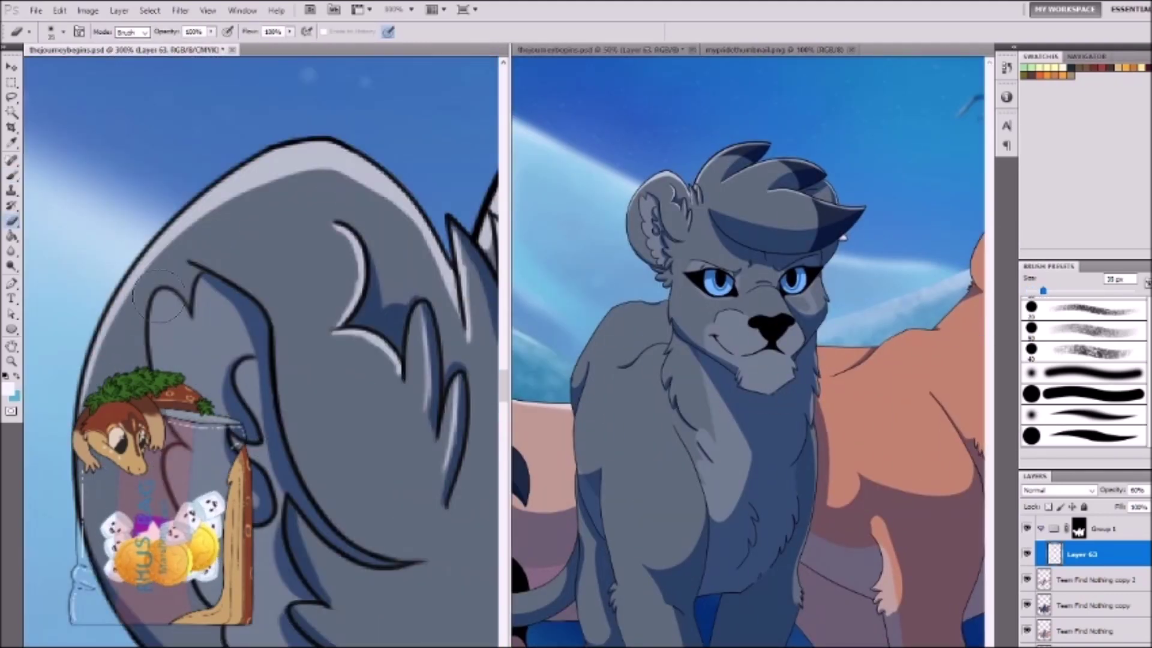
key(b)
mouse_move(360, 540)
mouse_down()
mouse_move(288, 384)
mouse_move(300, 432)
mouse_move(282, 420)
mouse_move(300, 457)
mouse_move(300, 321)
mouse_move(345, 309)
mouse_up()
mouse_move(258, 324)
mouse_down()
mouse_move(354, 288)
mouse_move(342, 249)
mouse_up()
key(e)
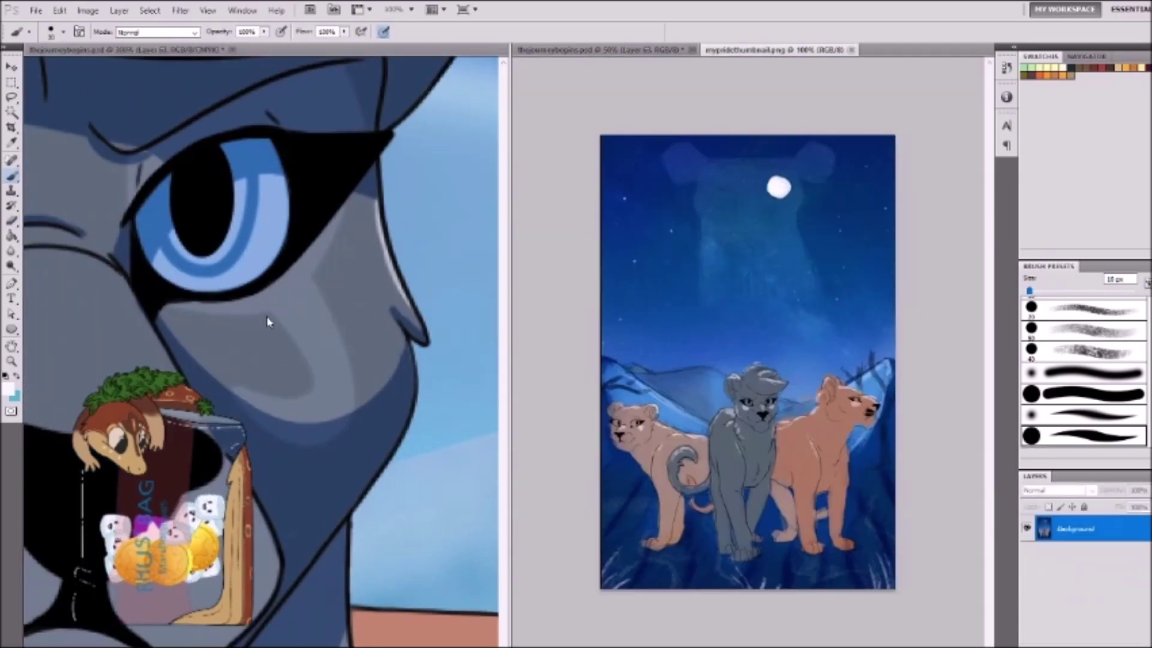
Step: Paint a white cheek highlight below the grey cat's far eye with a 15 px brush
mouse_move(268, 318)
mouse_down()
mouse_move(341, 285)
mouse_move(308, 303)
mouse_up()
key(l)
mouse_move(222, 312)
mouse_down()
mouse_move(324, 204)
mouse_move(252, 360)
mouse_move(336, 270)
mouse_up()
key(b)
drag(90, 390, 437, 399)
drag(336, 282, 228, 360)
drag(323, 312, 254, 327)
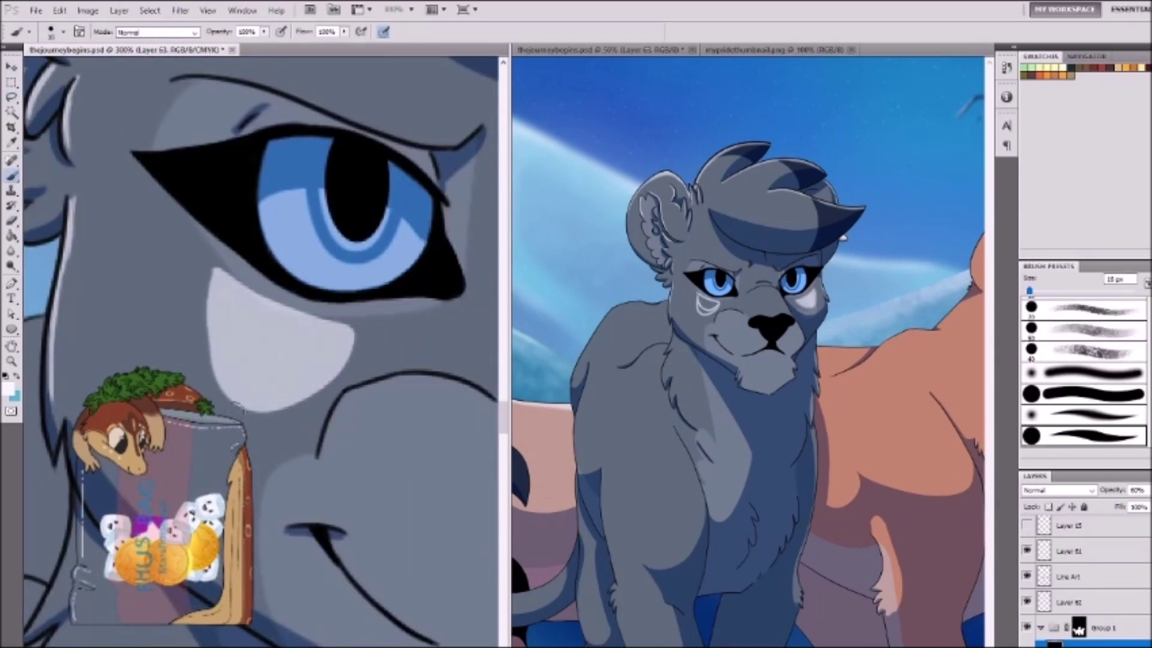
Step: Paint a matching white cheek highlight below the grey cat's near eye and adjust its placement with Free Transform
drag(204, 264, 216, 384)
key(l)
key(ctrl+t)
drag(336, 326, 327, 321)
key(Return)
key(ctrl+t)
key(Return)
mouse_move(360, 414)
mouse_down()
mouse_move(371, 457)
mouse_move(264, 327)
mouse_up()
Step: Highlight the upper muzzle line and mouth corner of the grey cat with a 5 px brush
key(b)
drag(210, 335, 299, 255)
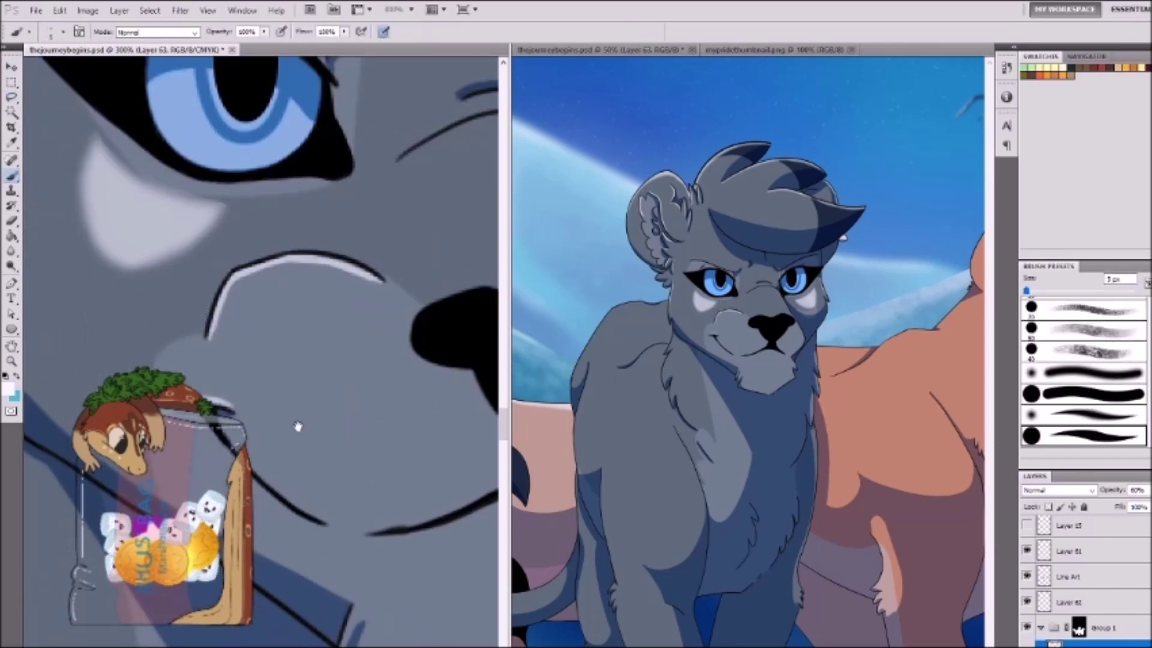
scroll(249, 411, down, 5)
scroll(347, 270, up, 8)
drag(304, 319, 355, 330)
Step: Paint highlights along the grey cat's chest edge, neck fur tufts and shoulder line with the 5 px brush
scroll(355, 330, down, 10)
drag(360, 451, 267, 153)
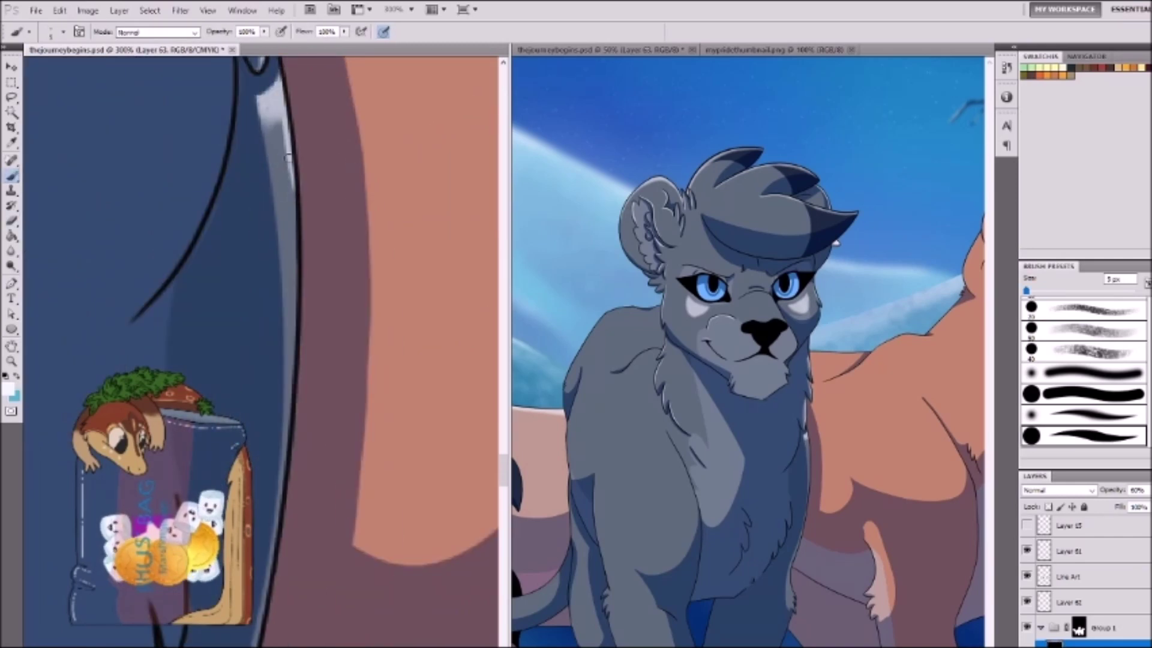
scroll(188, 303, down, 5)
scroll(180, 418, up, 10)
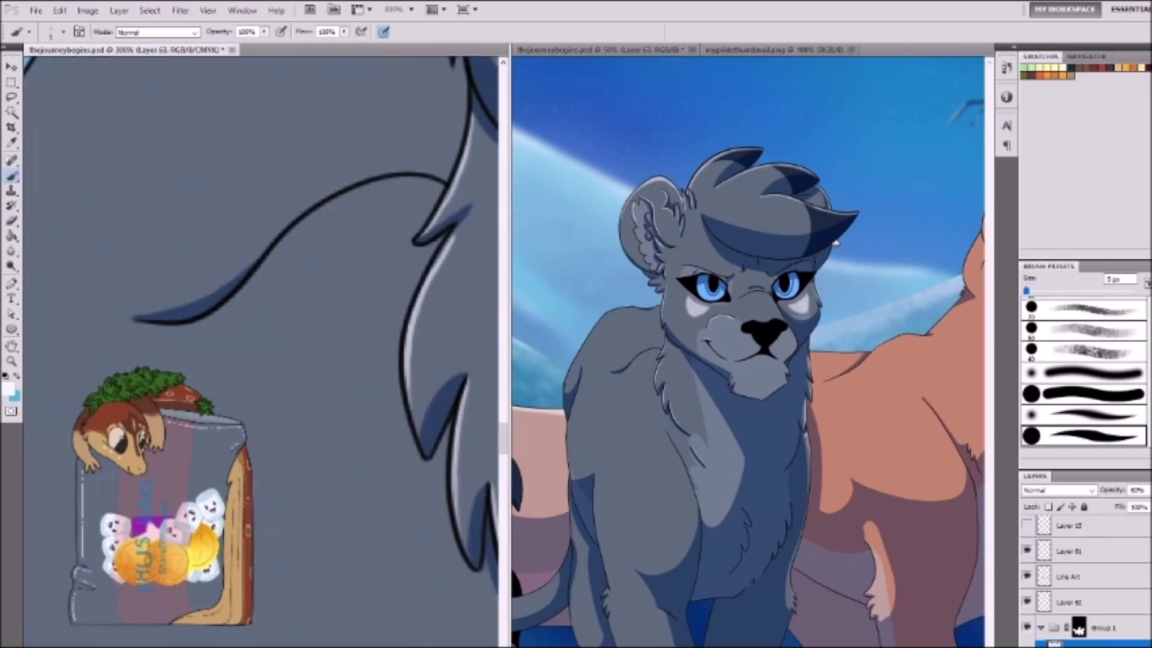
key(e)
key(b)
key(ctrl+minus)
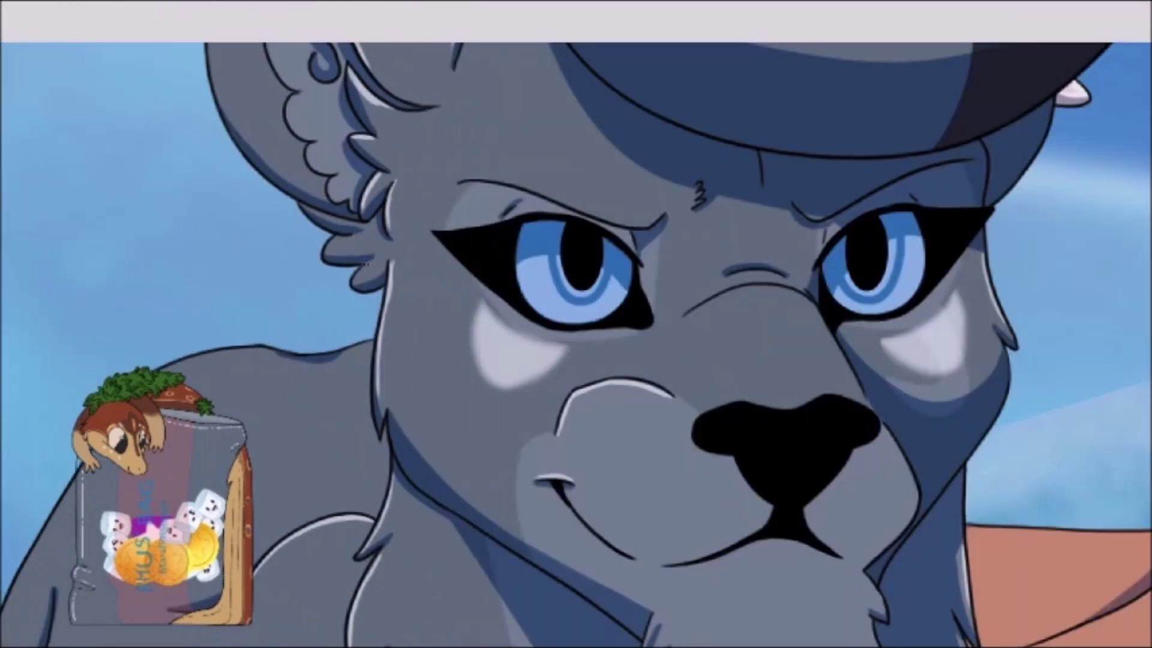
Step: Paint white highlights along the upper edge of the grey cat's dark tail end and on the crease line of its foreleg
drag(373, 382, 340, 81)
drag(258, 420, 390, 258)
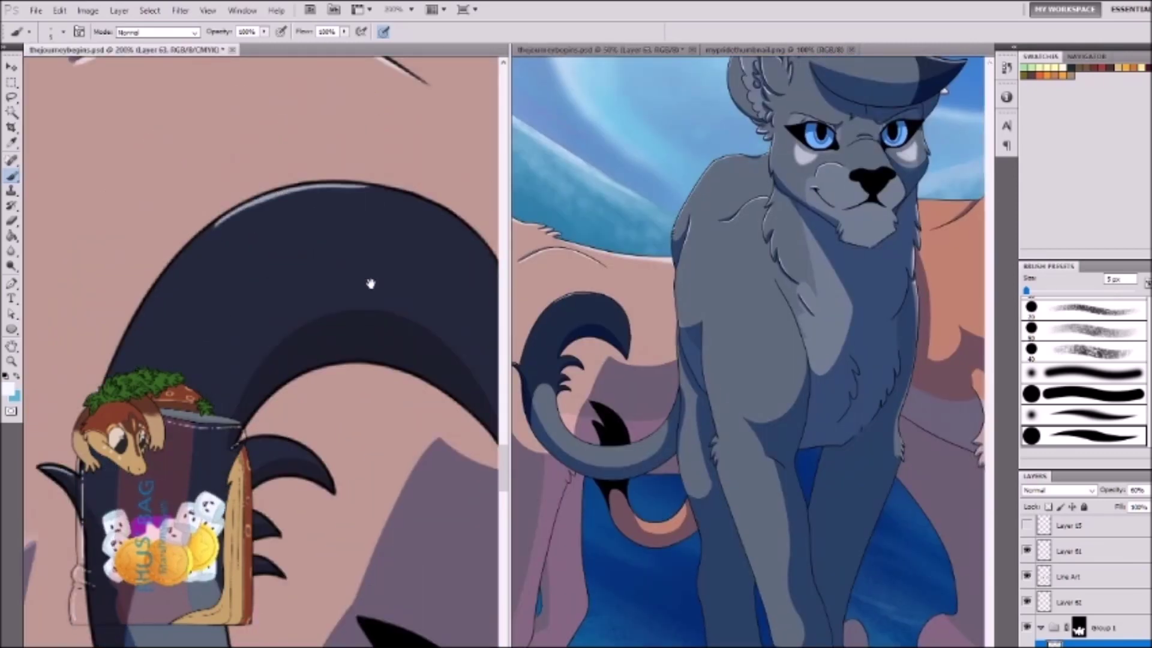
drag(371, 284, 321, 105)
mouse_move(274, 339)
mouse_down()
mouse_move(348, 488)
mouse_move(282, 156)
mouse_move(278, 282)
mouse_move(299, 270)
mouse_move(240, 240)
mouse_up()
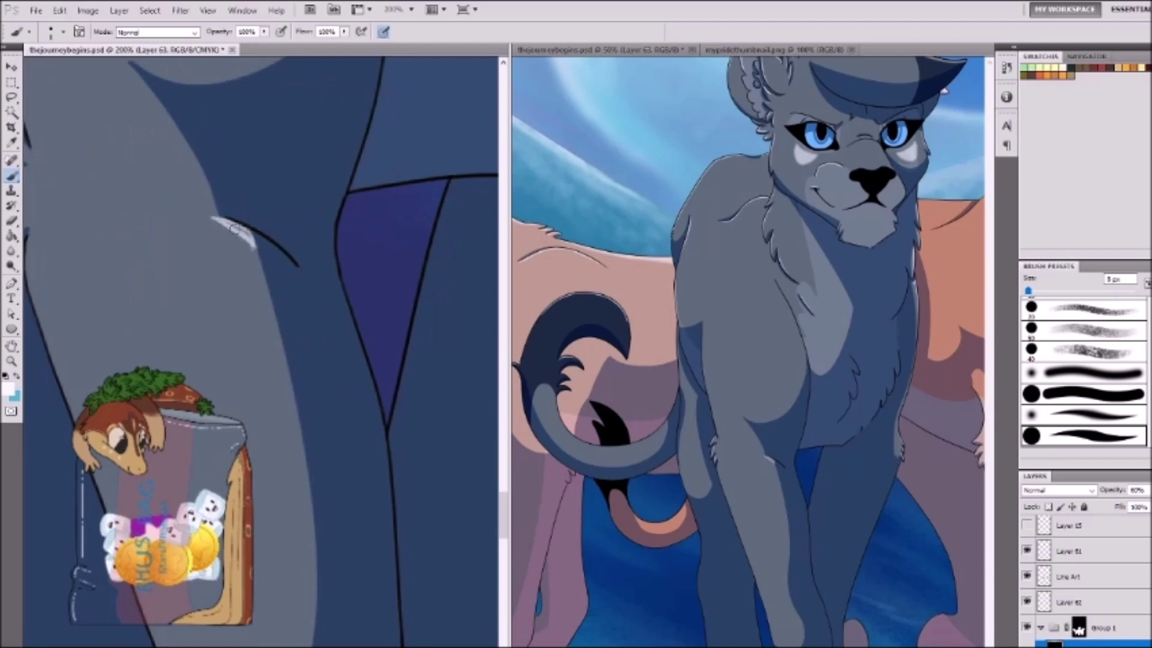
Step: Soften the white highlights under both of the grey cat's eyes with a 150 px eraser
key(e)
key(ctrl+0)
scroll(287, 477, up, 3)
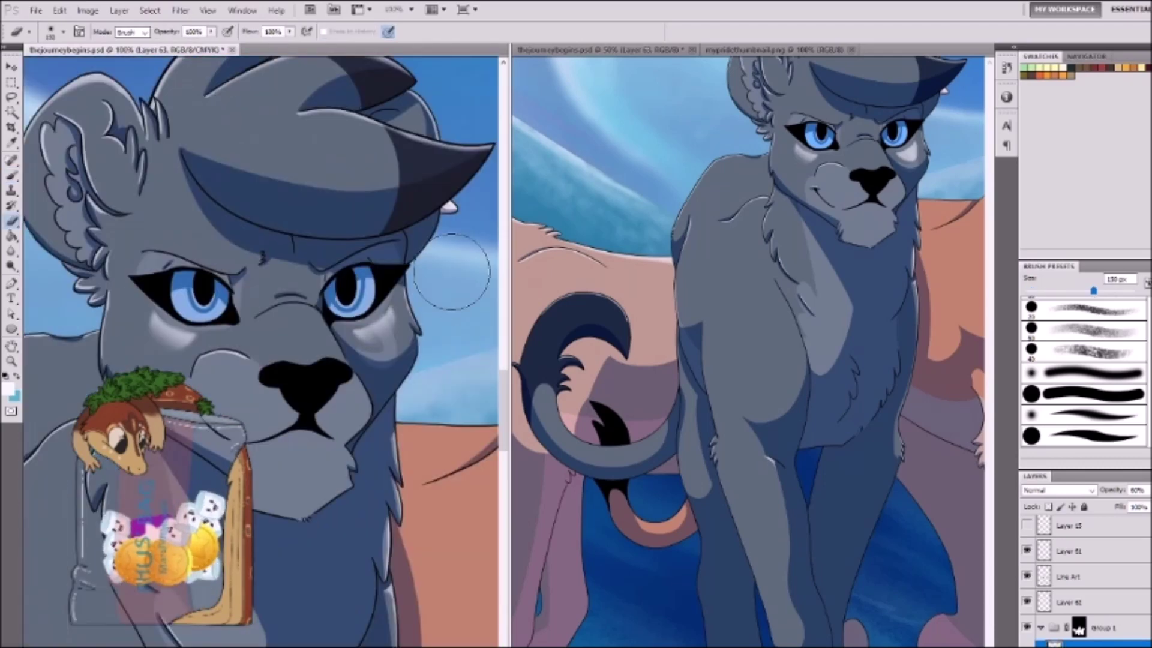
Step: Paint thin white rim highlights along the orange cat's forehead, brow ridge and nose bridge
key(ctrl+0)
key(b)
scroll(180, 509, up, 3)
drag(899, 300, 558, 345)
drag(381, 484, 247, 281)
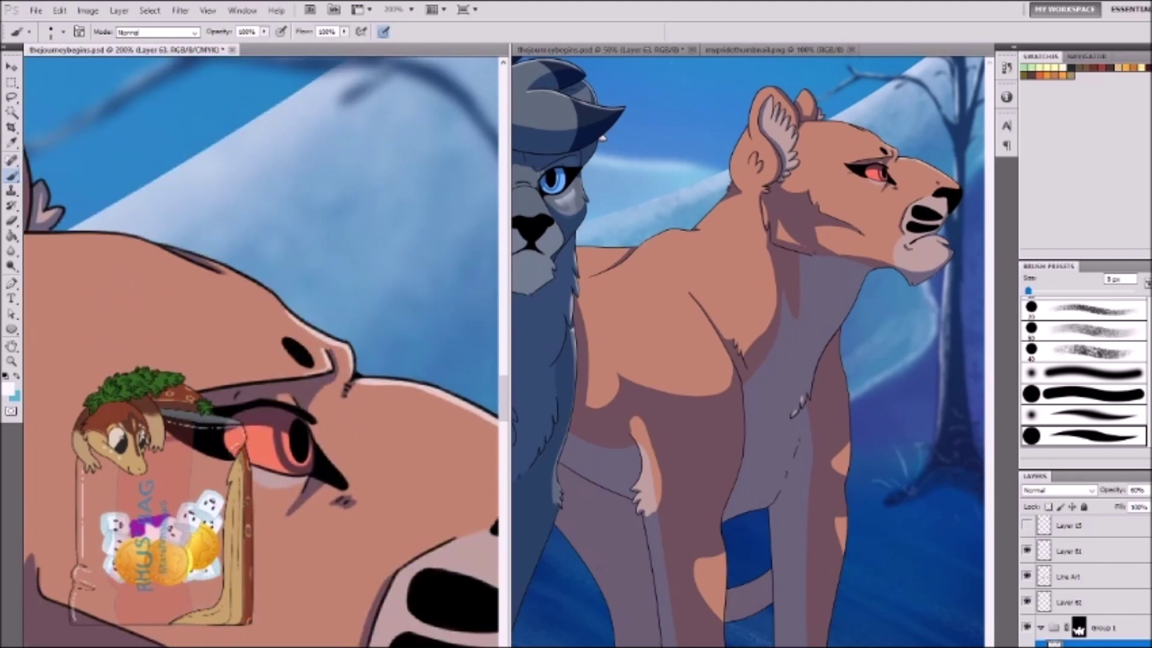
Step: Highlight the outer edges of the orange cat's ears, the ear fur tufts and the curled markings on the near ear
drag(840, 300, 539, 252)
click(184, 110)
drag(240, 360, 348, 258)
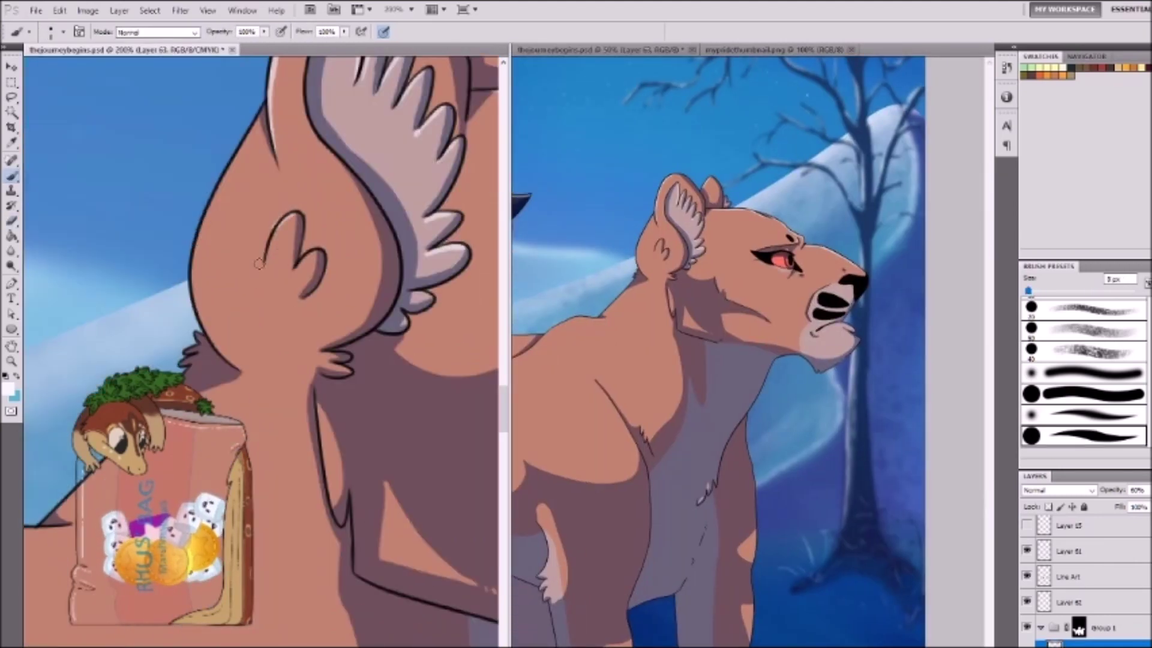
drag(202, 318, 375, 259)
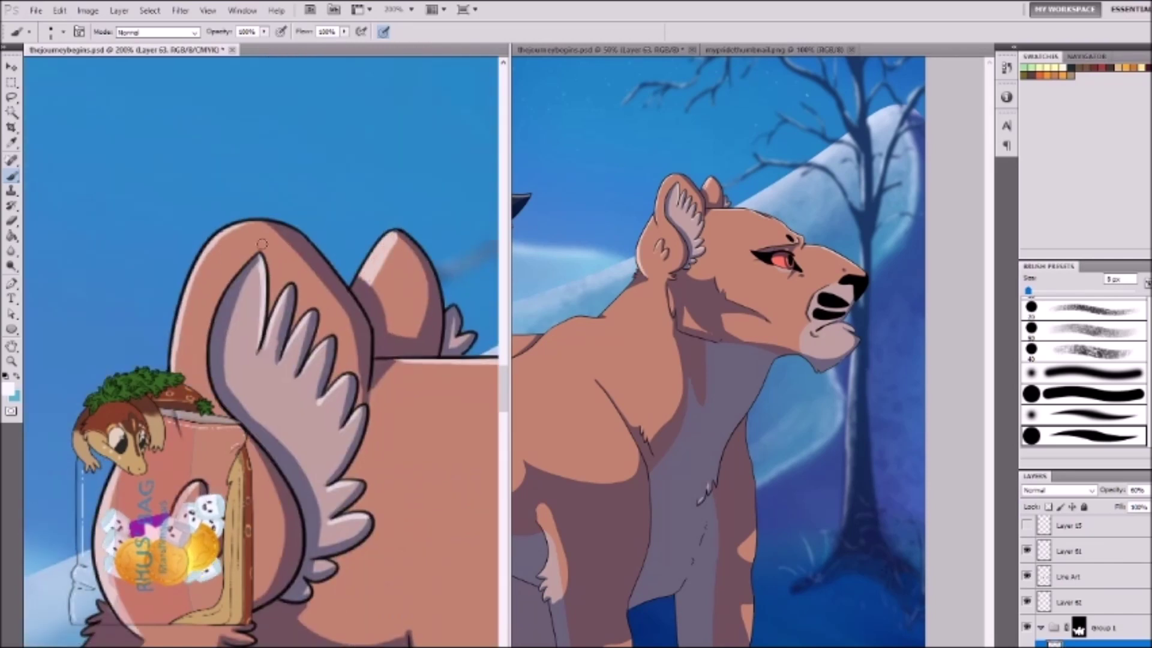
Step: Highlight the orange cat's muzzle outline and paint a white cheek highlight below its eye, softened with a 50 px eraser
mouse_move(218, 383)
mouse_down()
mouse_move(301, 306)
mouse_move(226, 336)
mouse_move(327, 316)
mouse_move(201, 285)
mouse_move(406, 340)
mouse_move(240, 282)
mouse_up()
drag(186, 312, 218, 322)
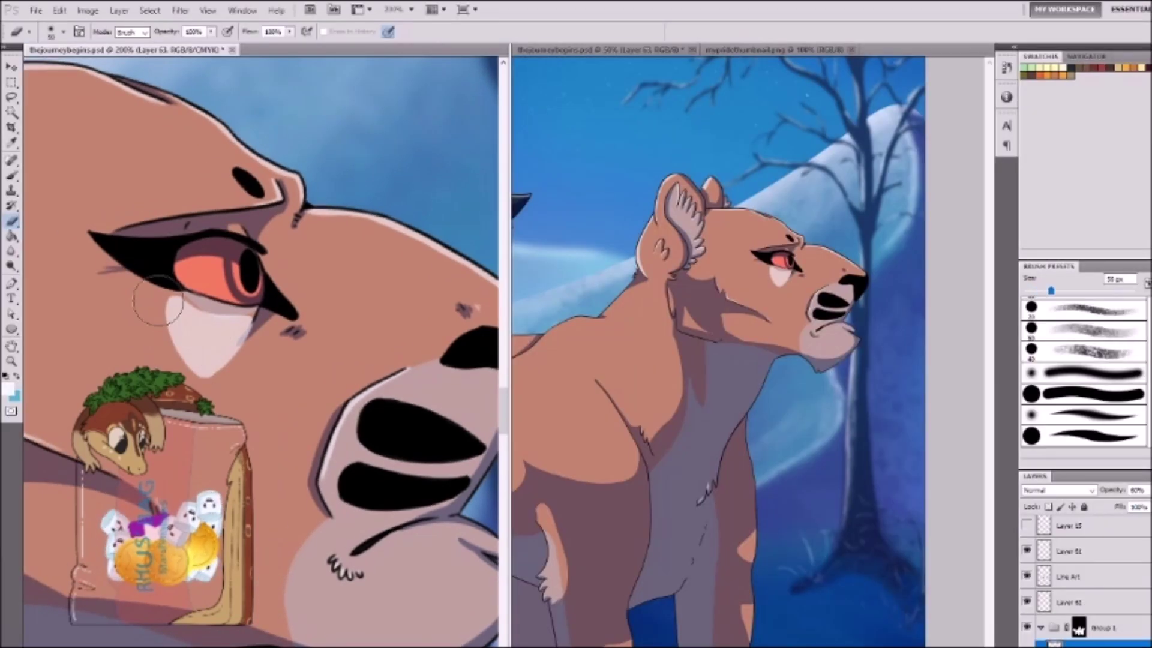
mouse_move(150, 312)
mouse_down()
mouse_move(180, 360)
mouse_move(492, 396)
mouse_up()
Step: Paint rim highlights along the orange cat's back and shoulder line and along its lower lip and chin
drag(48, 354, 264, 227)
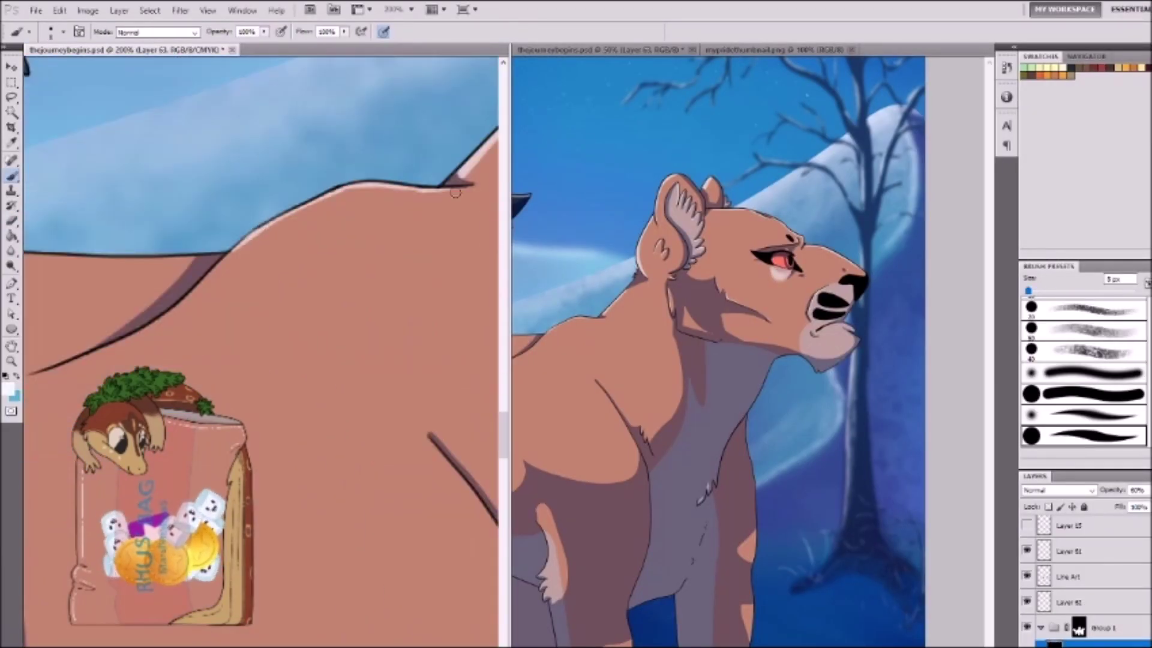
drag(454, 192, 264, 287)
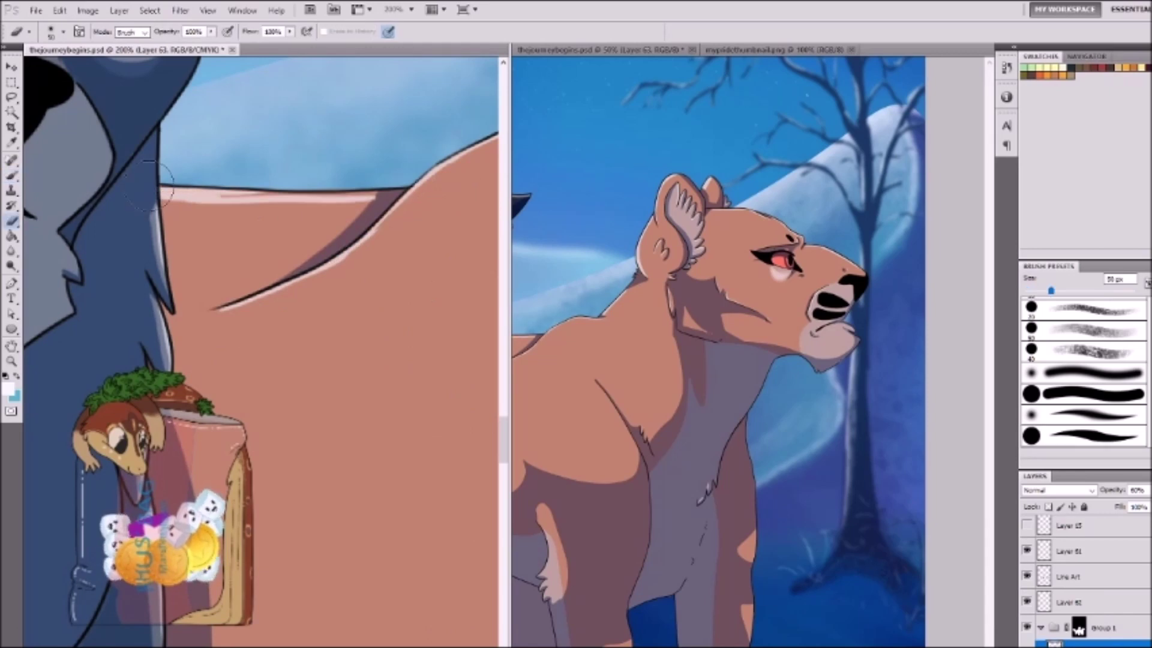
drag(430, 161, 386, 225)
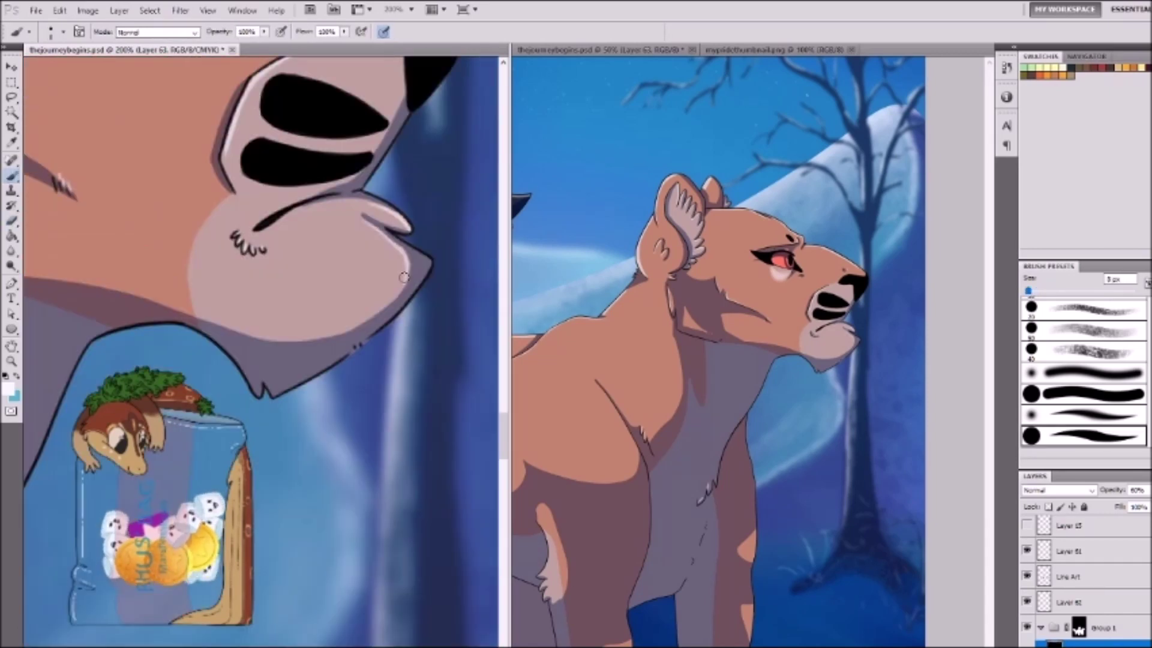
Step: Outline a white highlight along the shadow edge of the orange cat's near shoulder and begin filling it with a larger brush
key(ctrl+0)
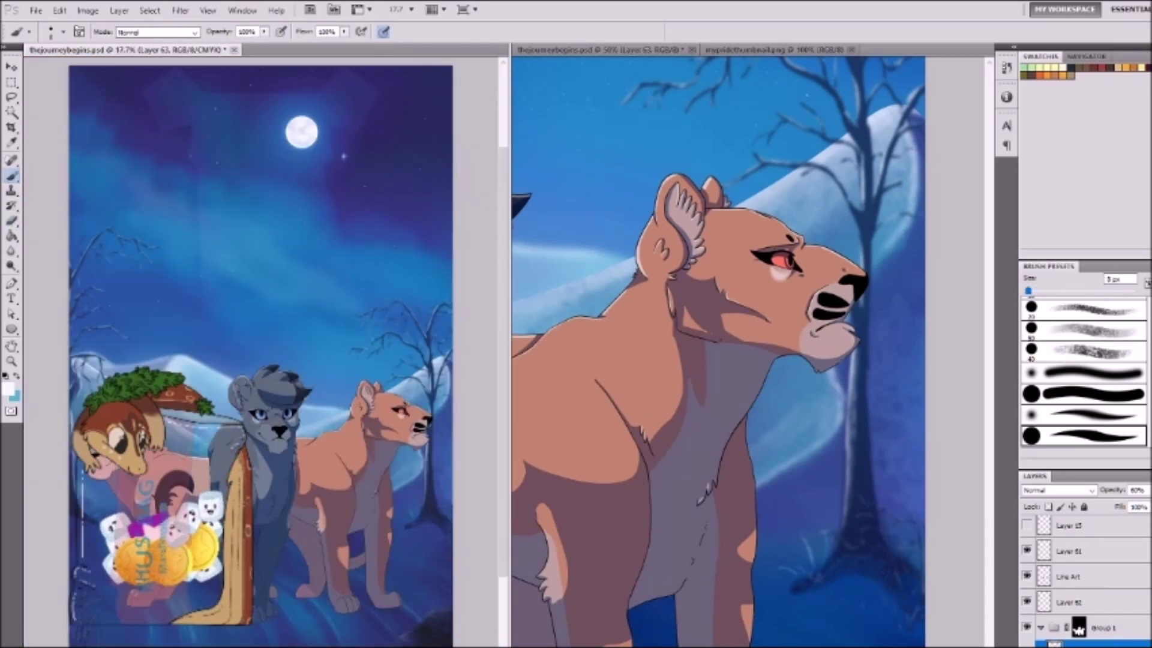
key(ctrl+1)
key(a)
key(b)
key(Return)
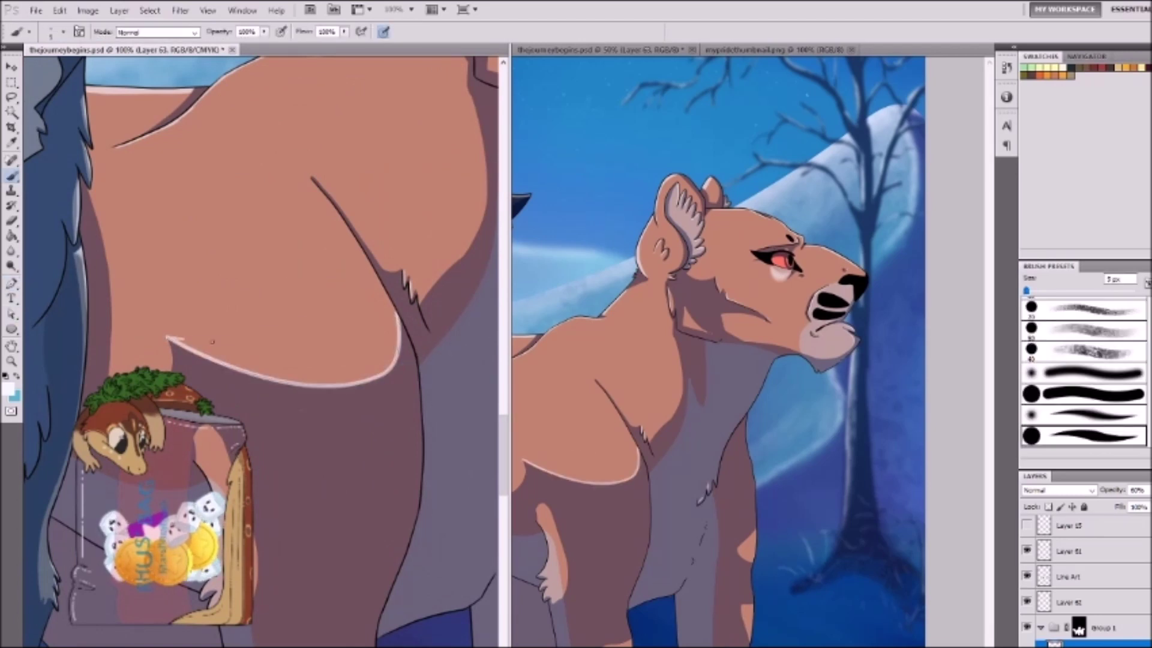
key(bracketright)
drag(264, 340, 300, 337)
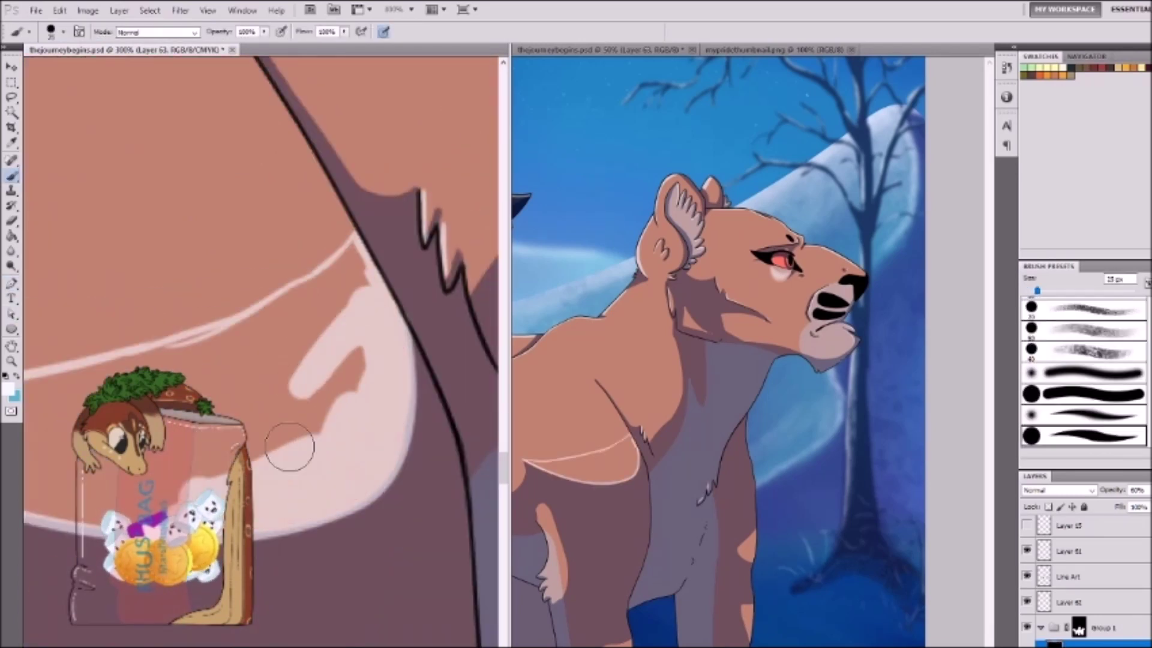
Step: Fill the rest of the orange cat's shoulder highlight and fade its upper edge with a 150 px eraser
scroll(299, 317, up, 3)
scroll(299, 317, down, 5)
key(e)
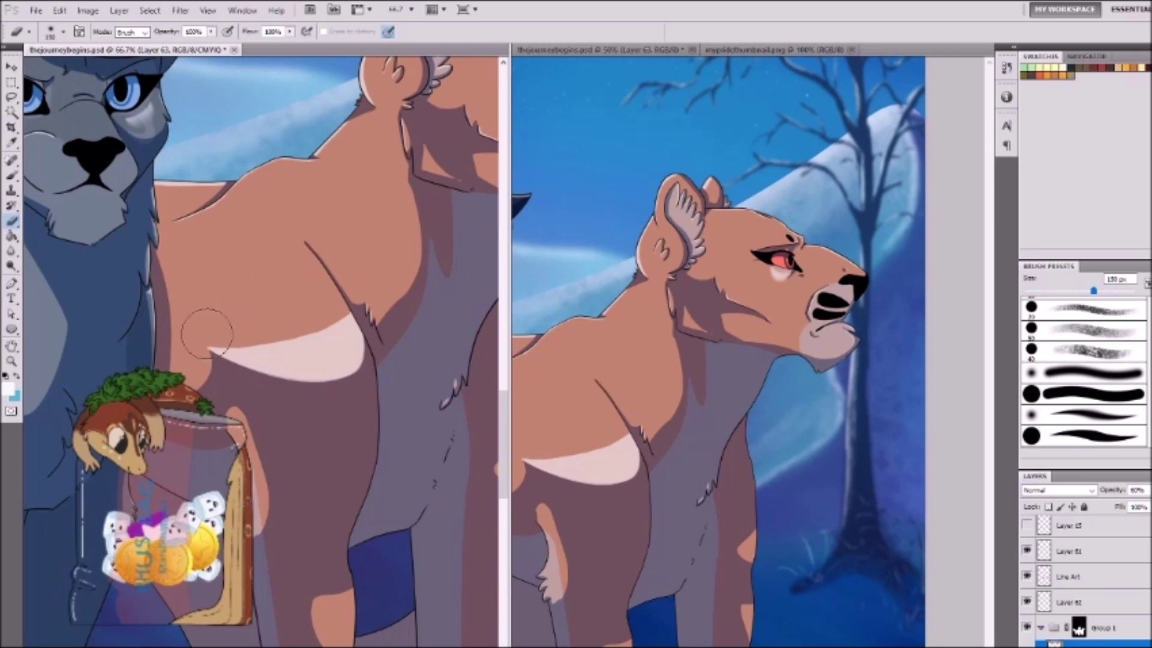
scroll(252, 224, down, 1)
scroll(296, 302, down, 2)
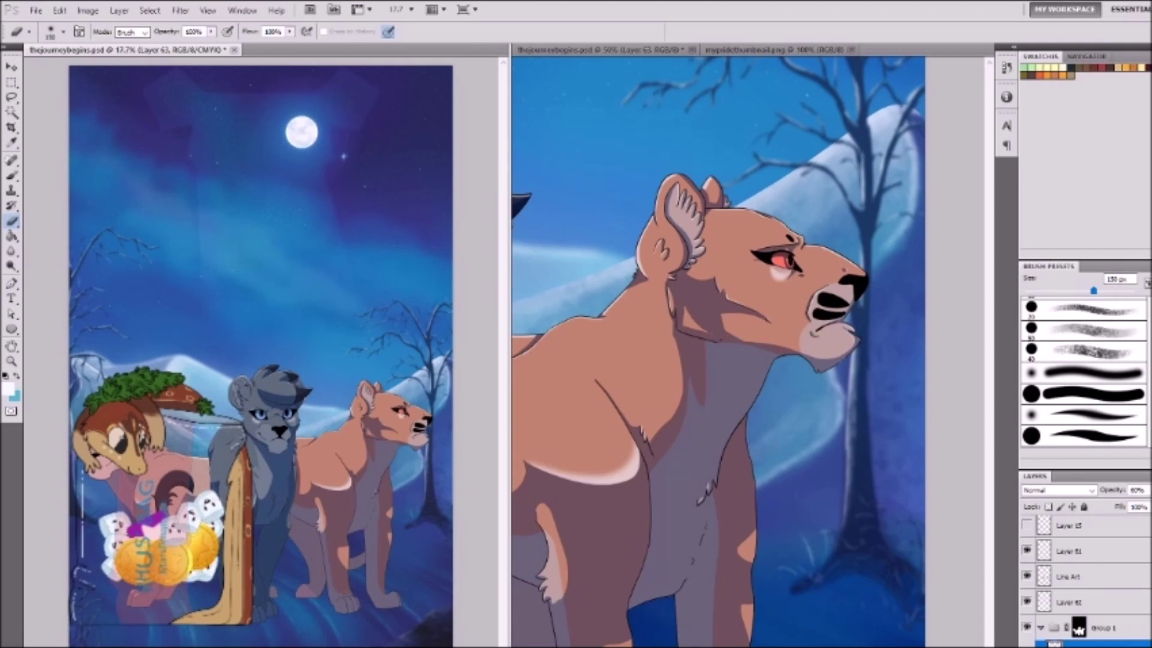
Step: Put the shoulder highlight on a separate layer with a matching one on the grey cat's upper foreleg, and lower the layer's opacity
key(l)
key(4)
key(2)
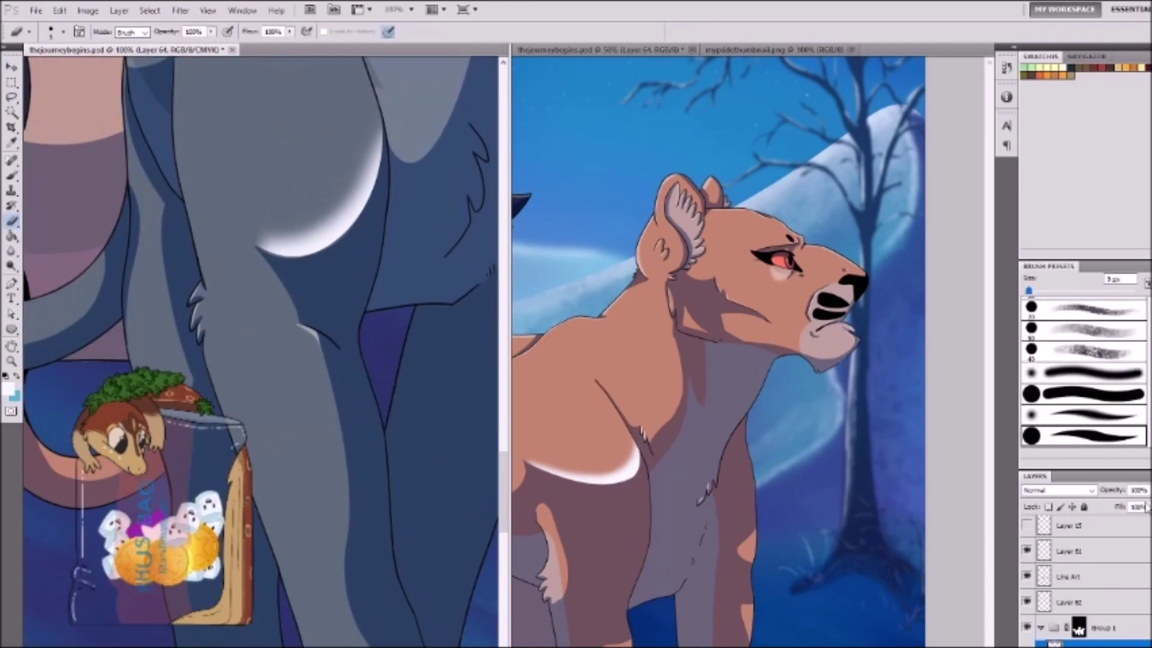
key(ctrl+0)
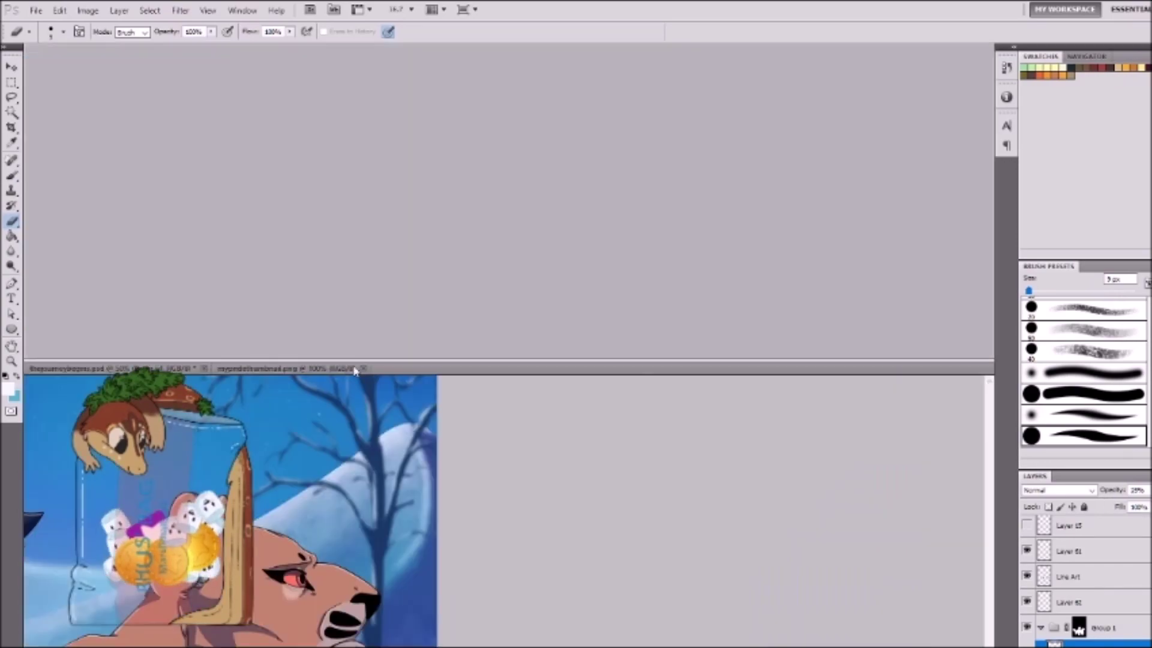